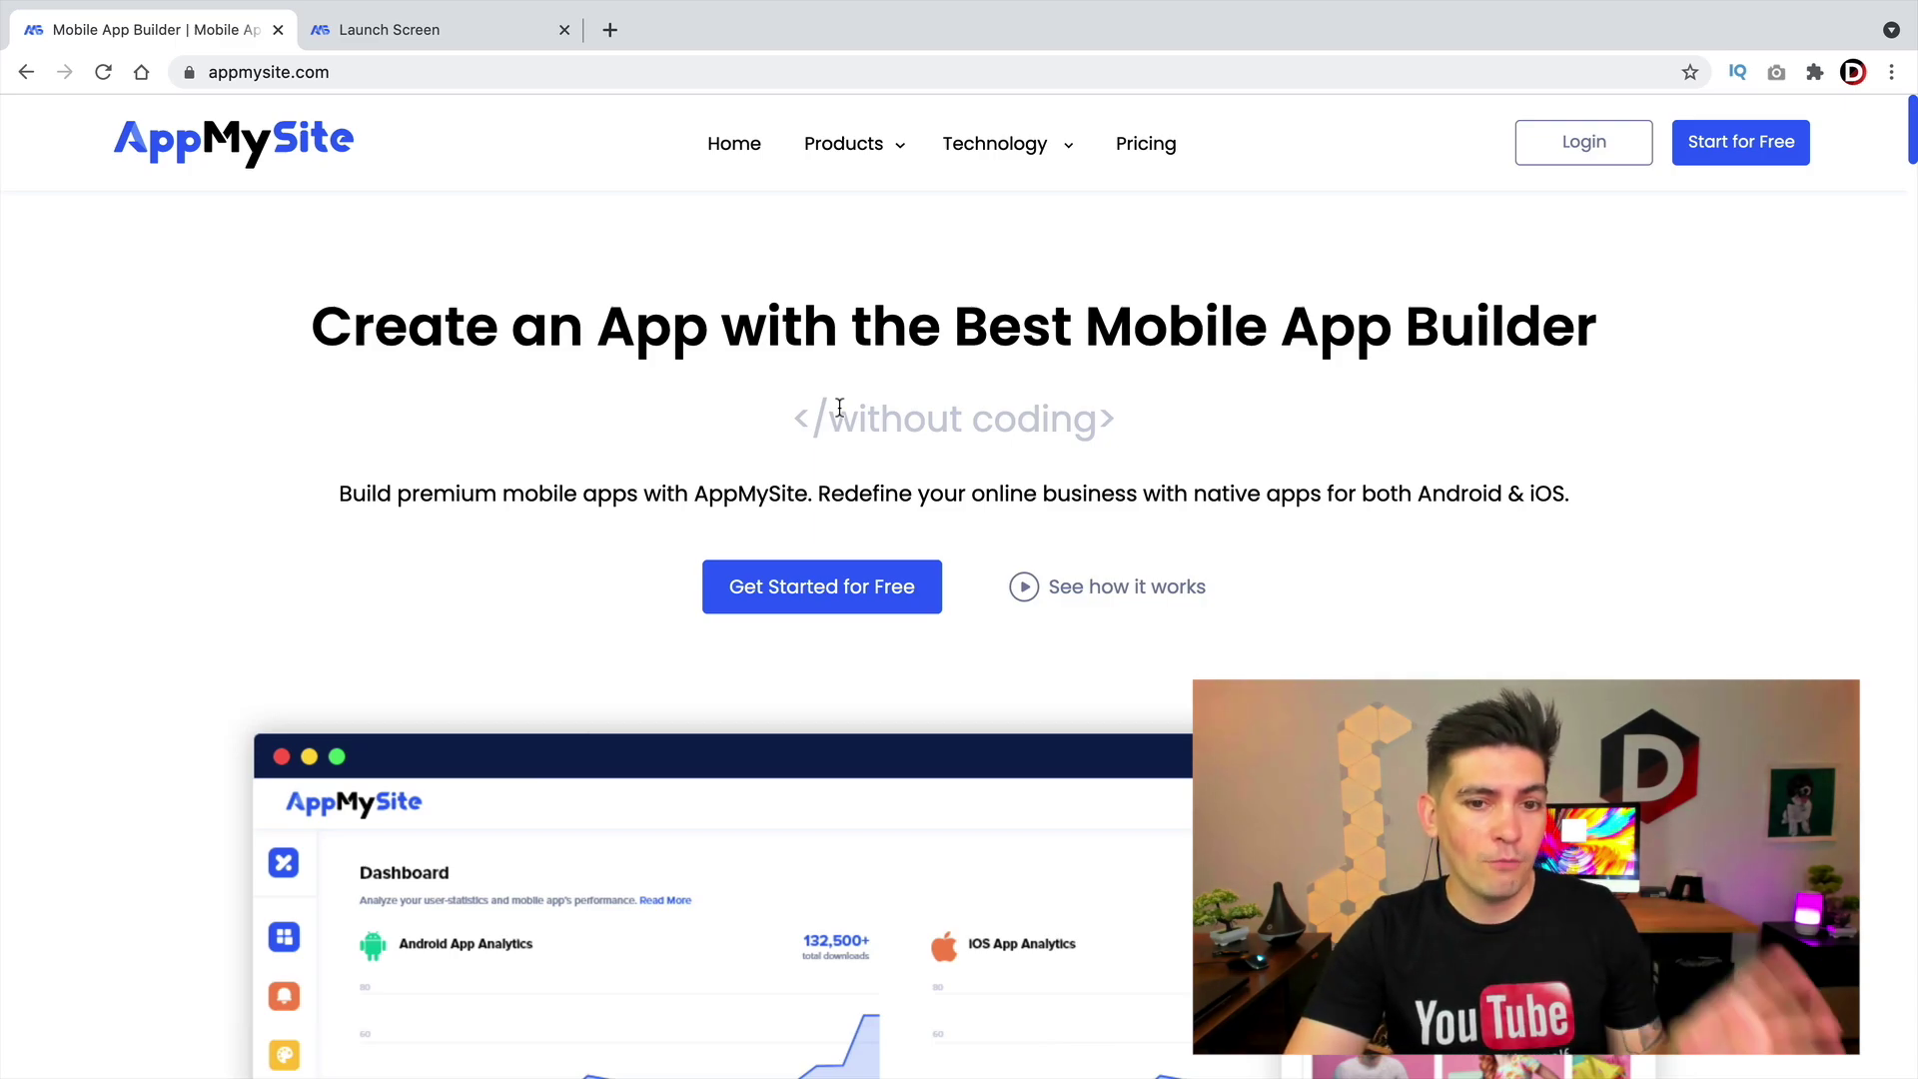
- Switch to the WpFriends app builder and open its App Icon settings
click(499, 45)
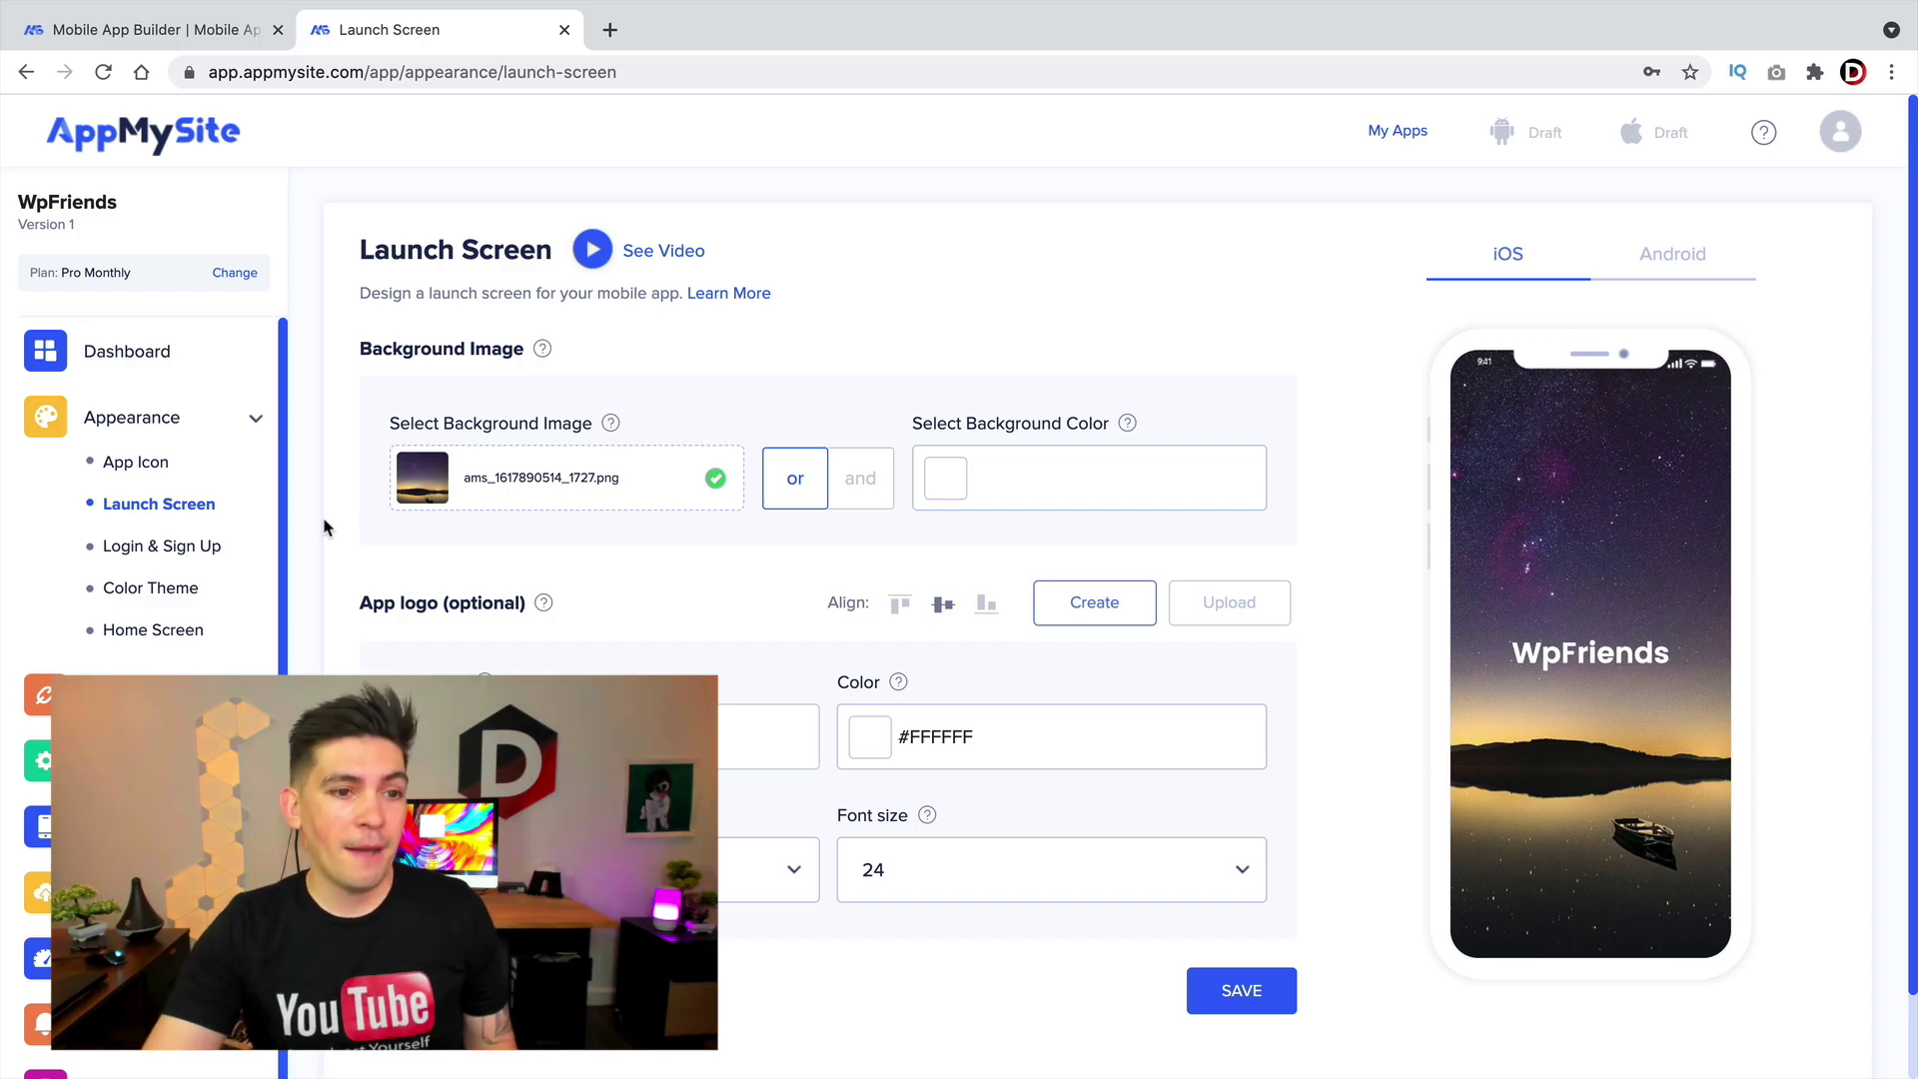
click(193, 480)
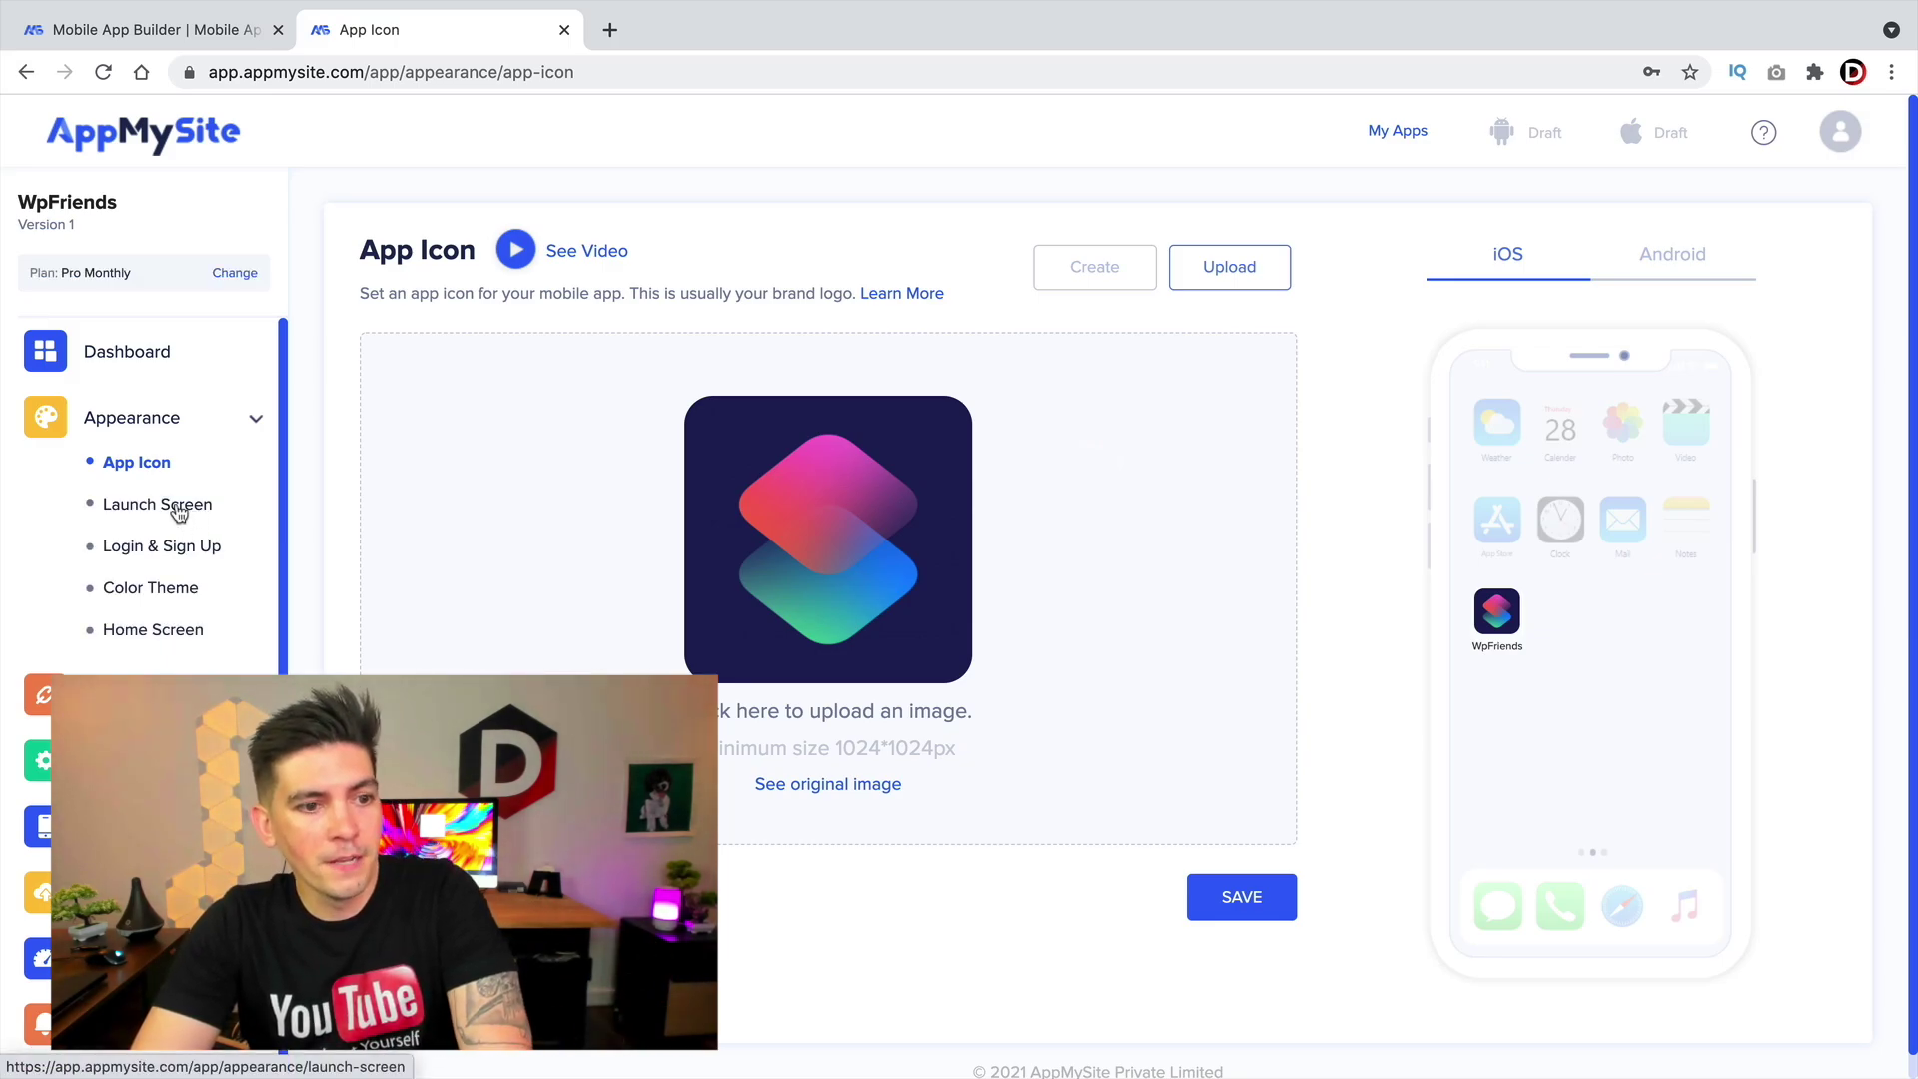
- Set the launch screen's background to the blue-and-white underwater-style image from the image library
click(179, 506)
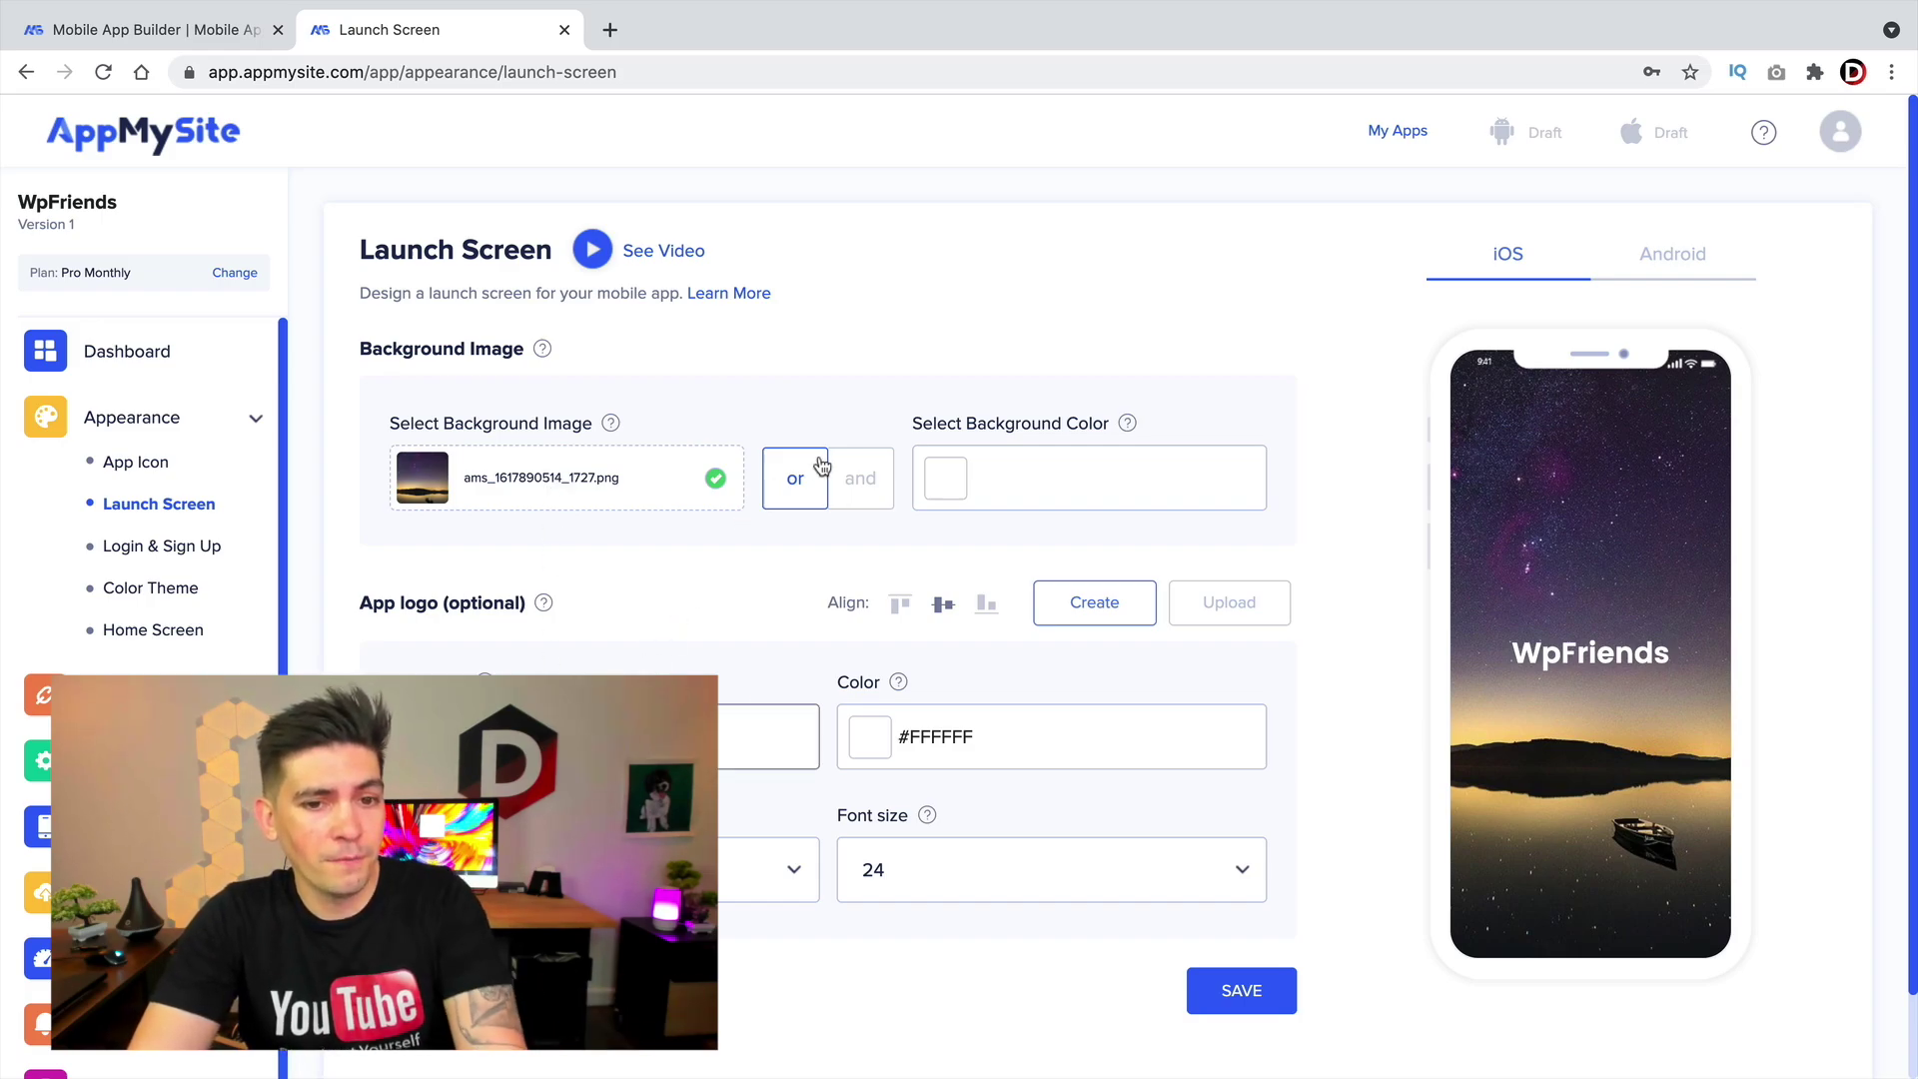
click(612, 485)
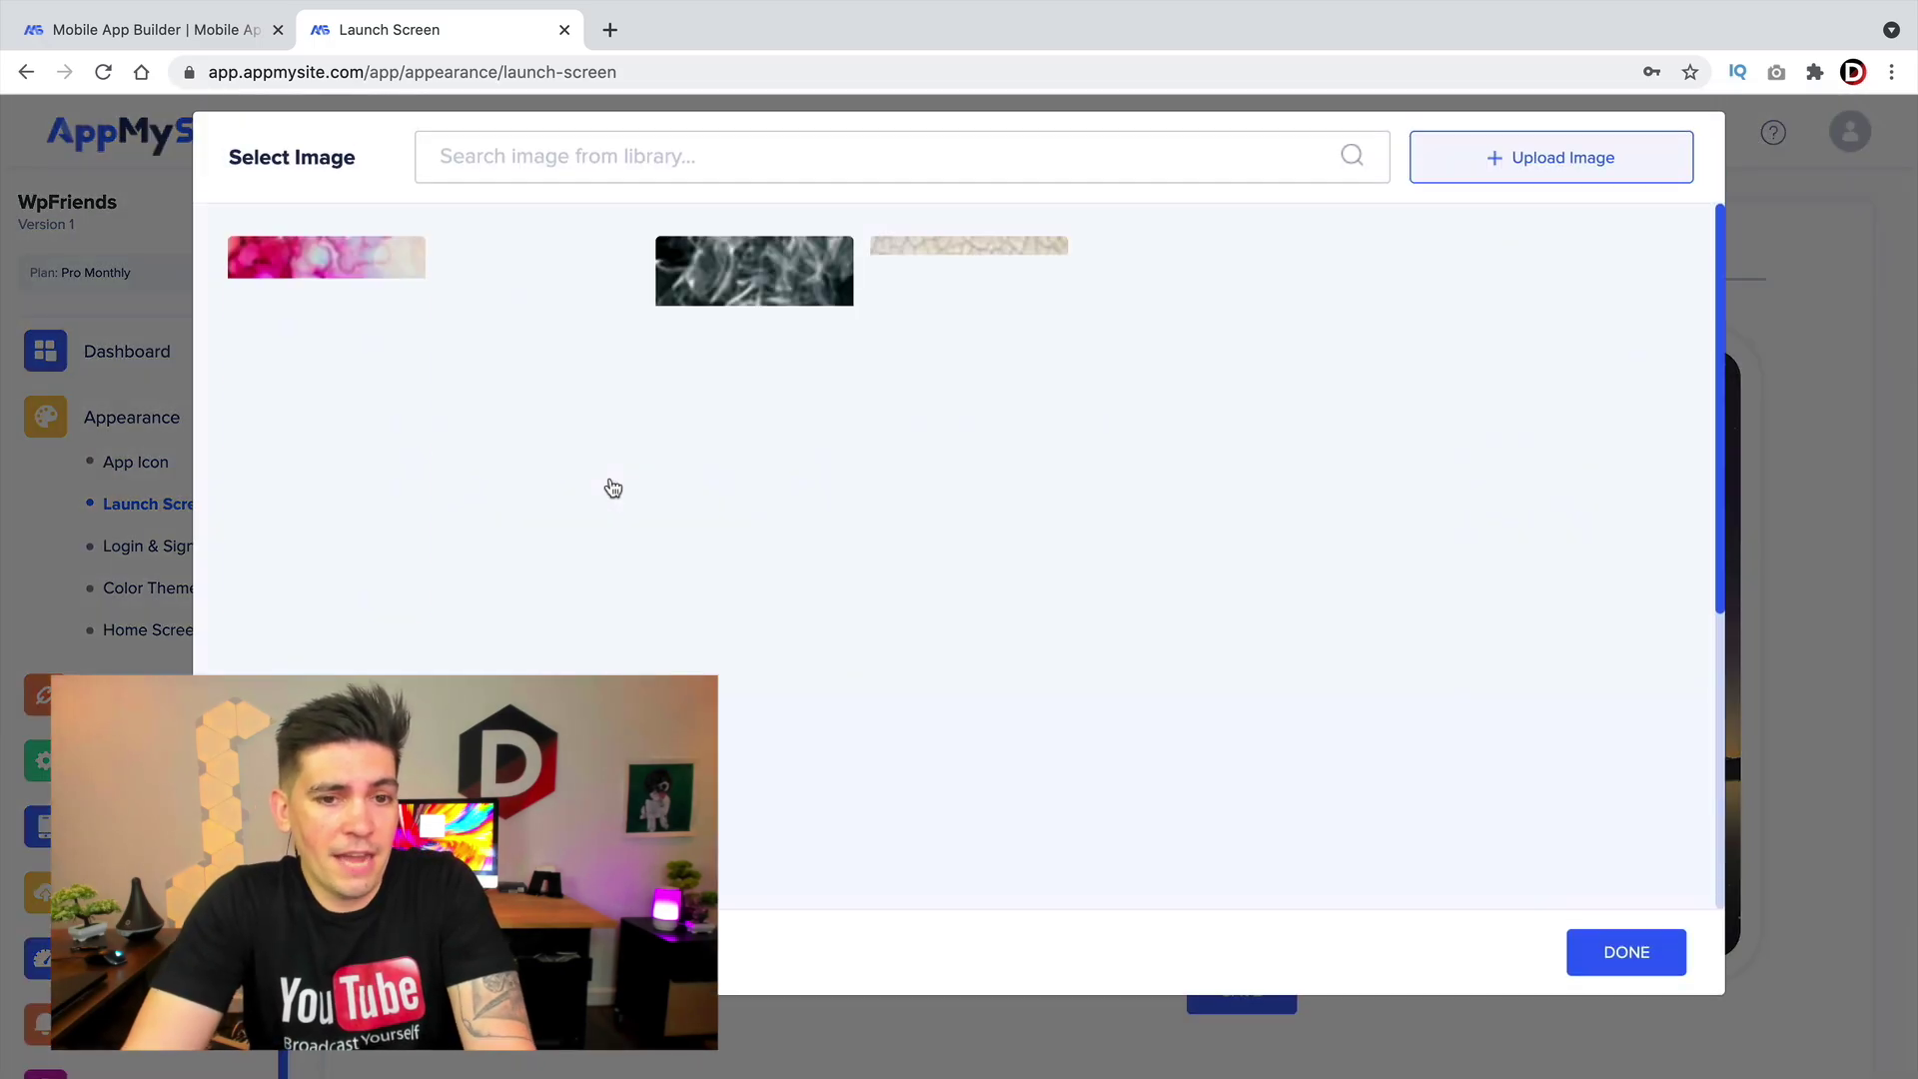
scroll(710, 580, down, 5)
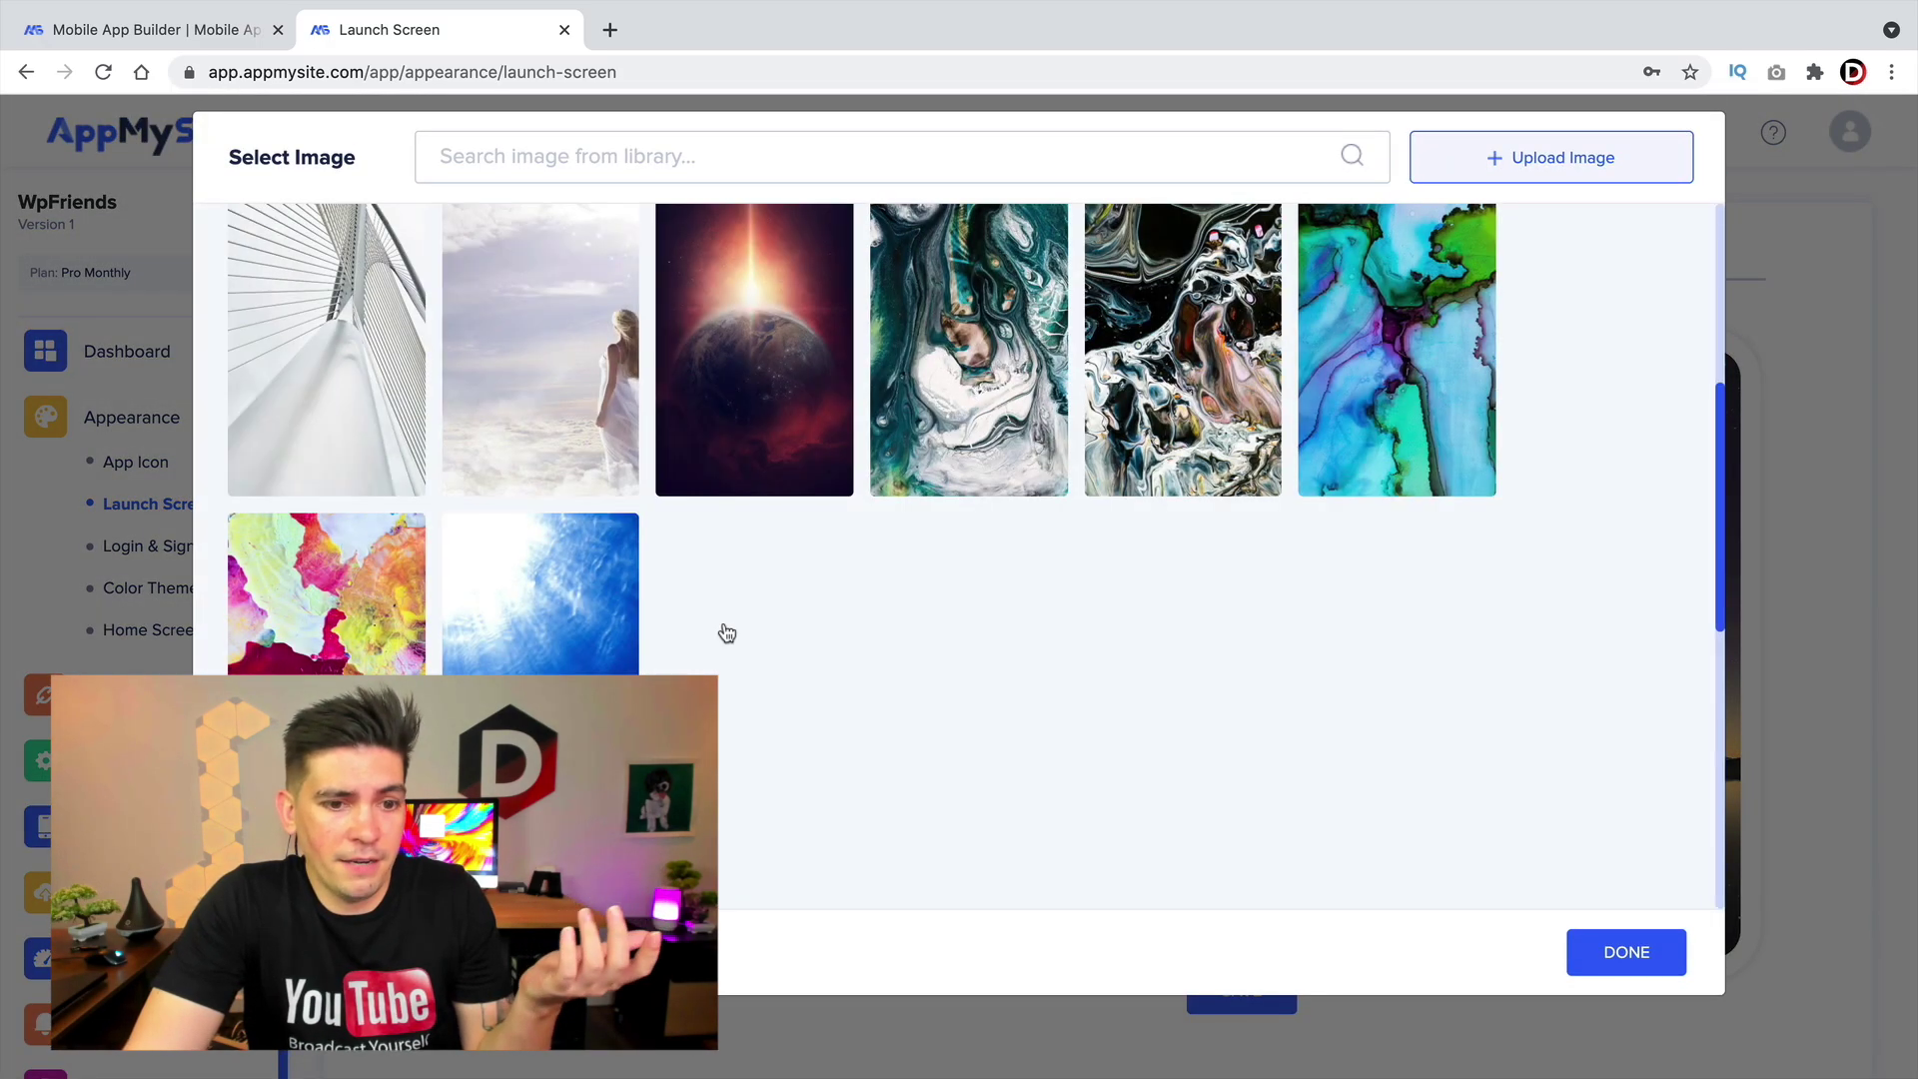
click(560, 630)
click(1638, 959)
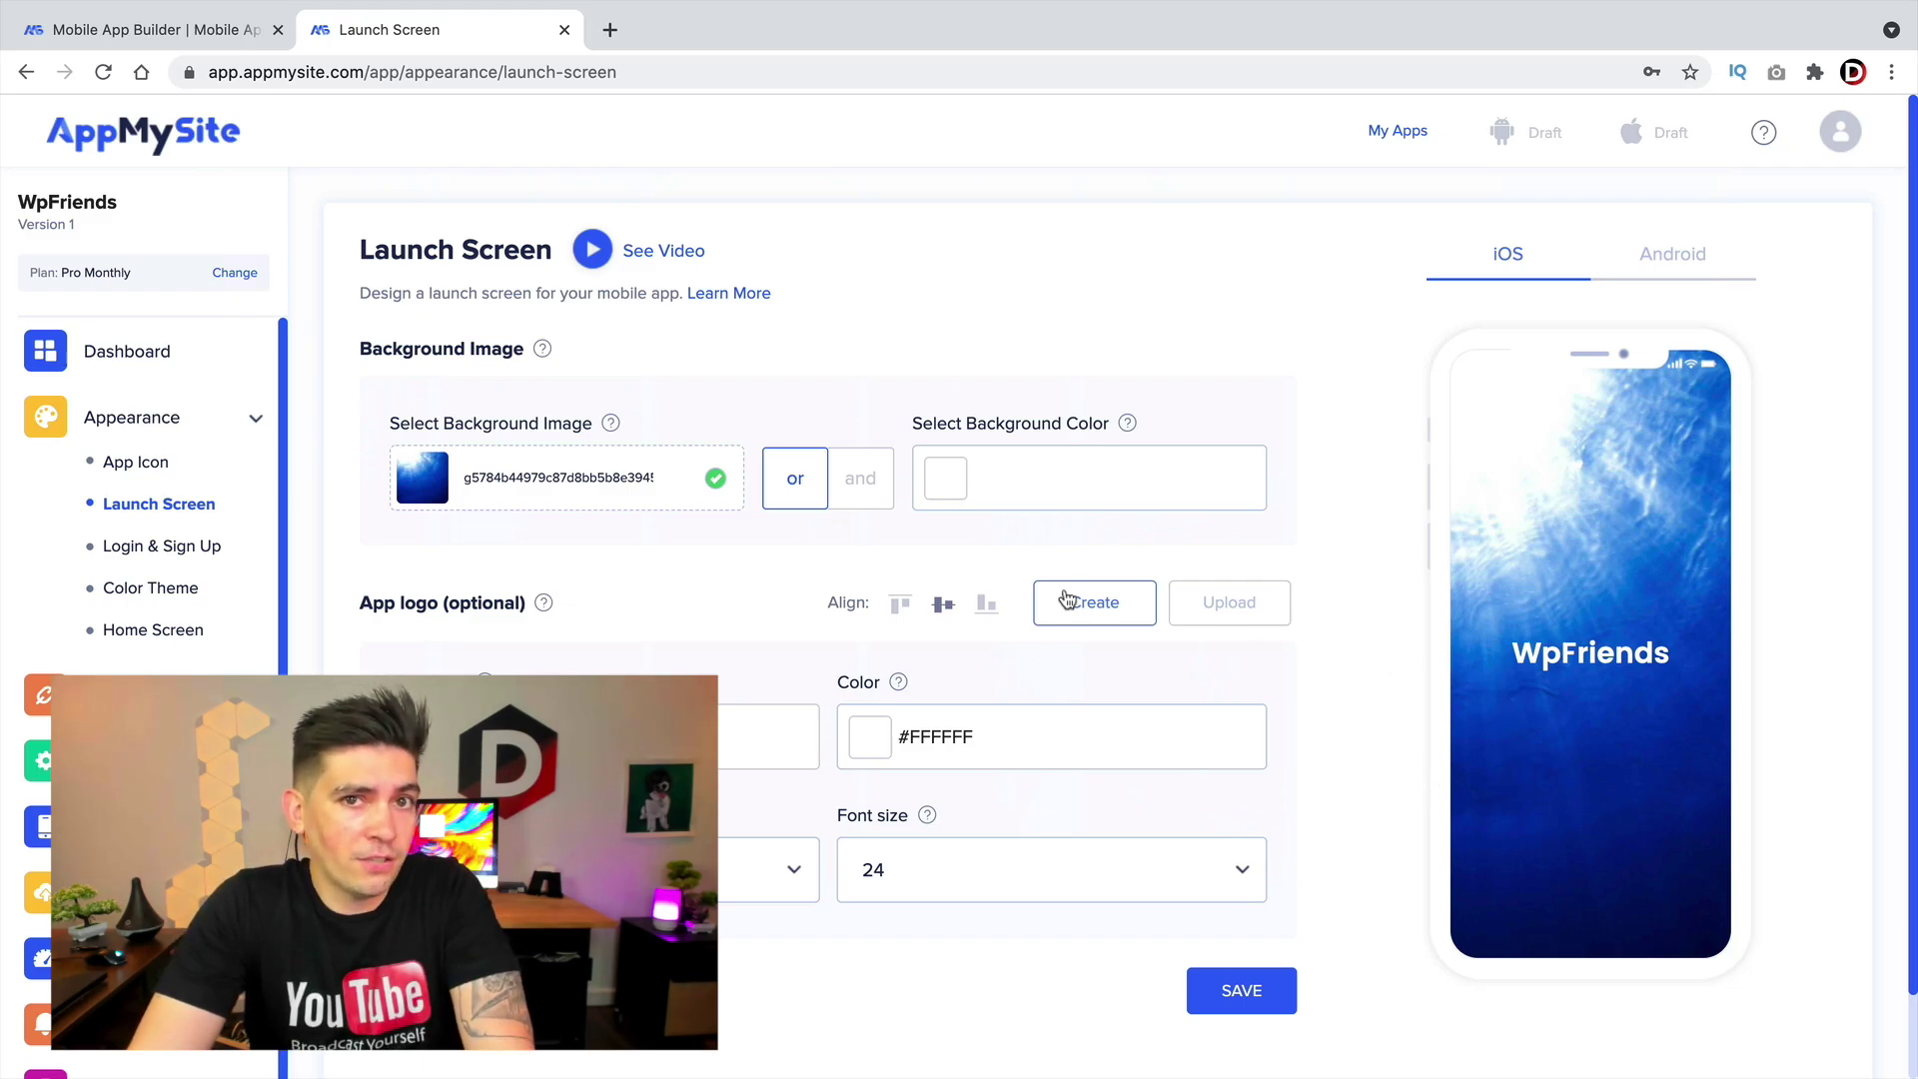
- Combine the launch screen's background image with a black tint color, #000000
click(861, 479)
click(952, 484)
mouse_move(937, 642)
mouse_down()
mouse_move(1089, 682)
mouse_move(1164, 734)
mouse_up()
click(1136, 342)
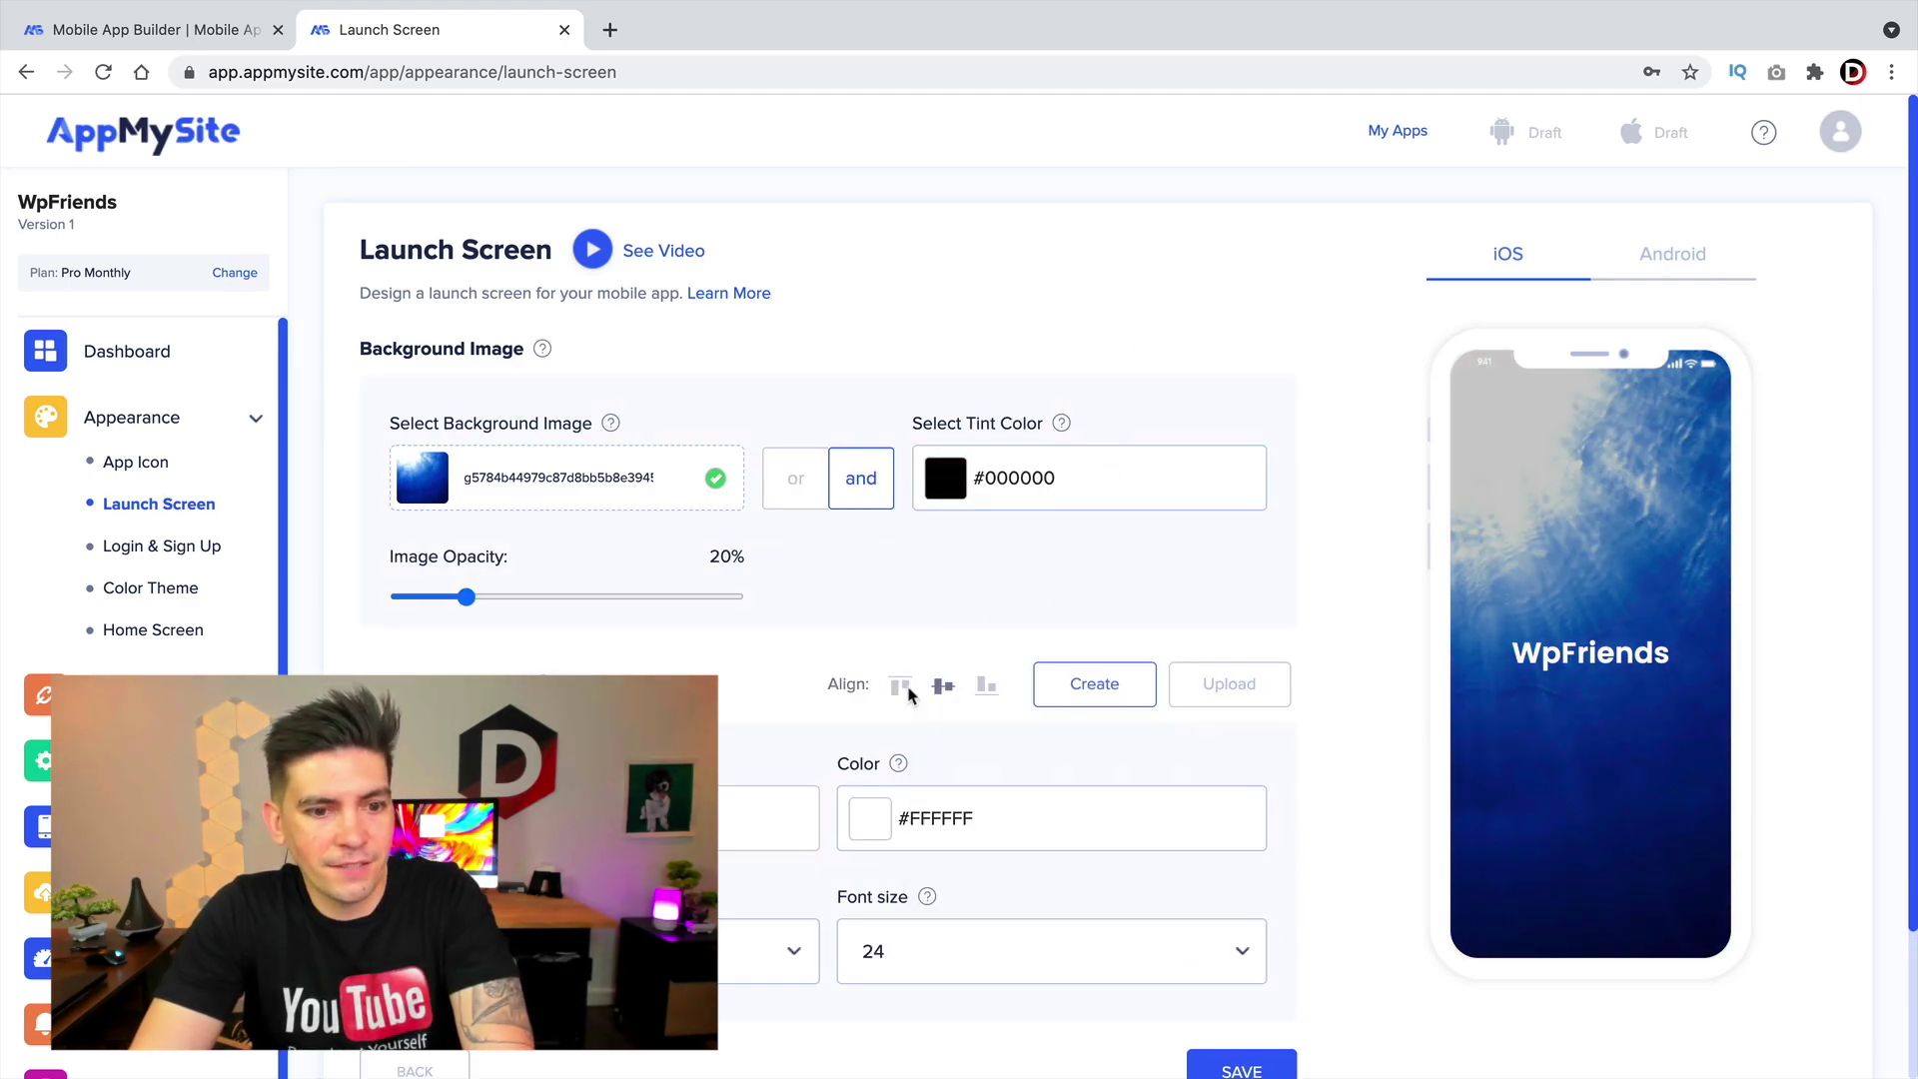
- Check the font size and font choices for the launch screen's app logo, keeping the current selections
scroll(811, 722, down, 3)
drag(388, 509, 488, 514)
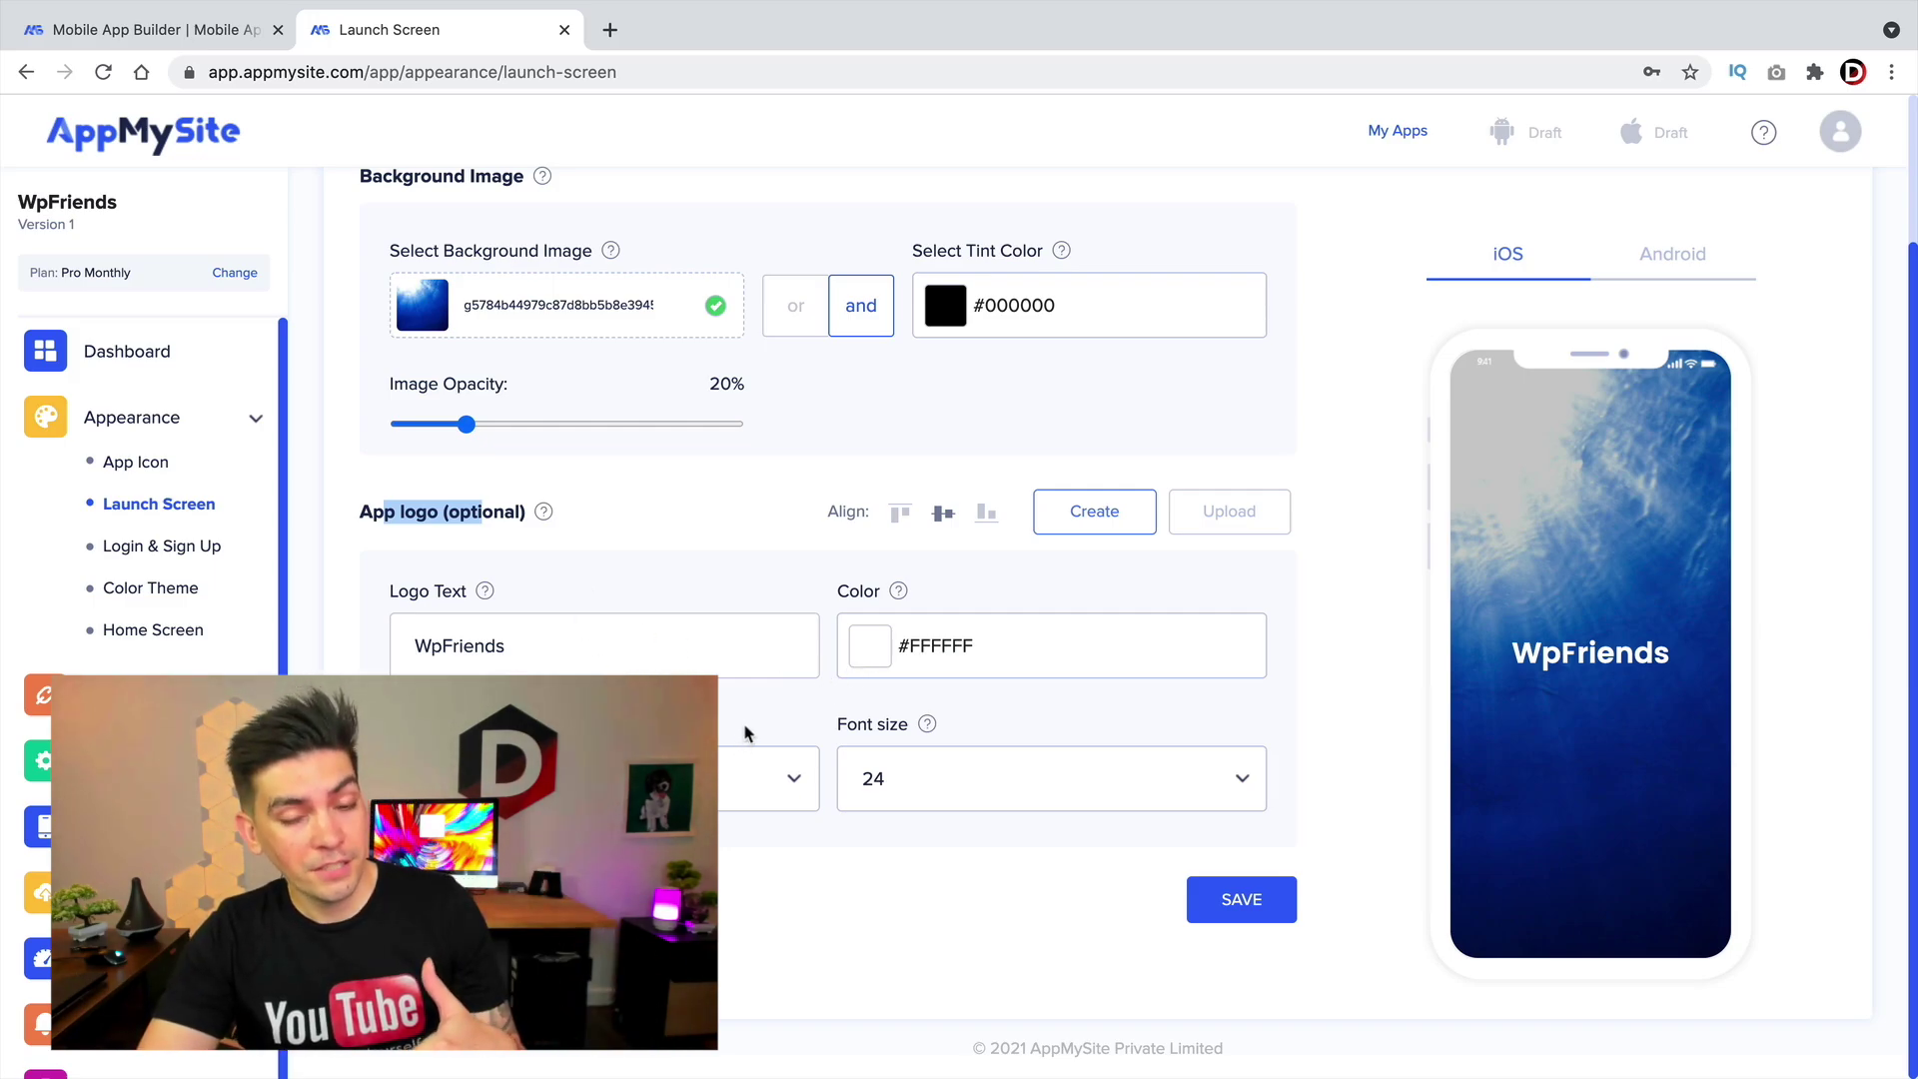
click(877, 771)
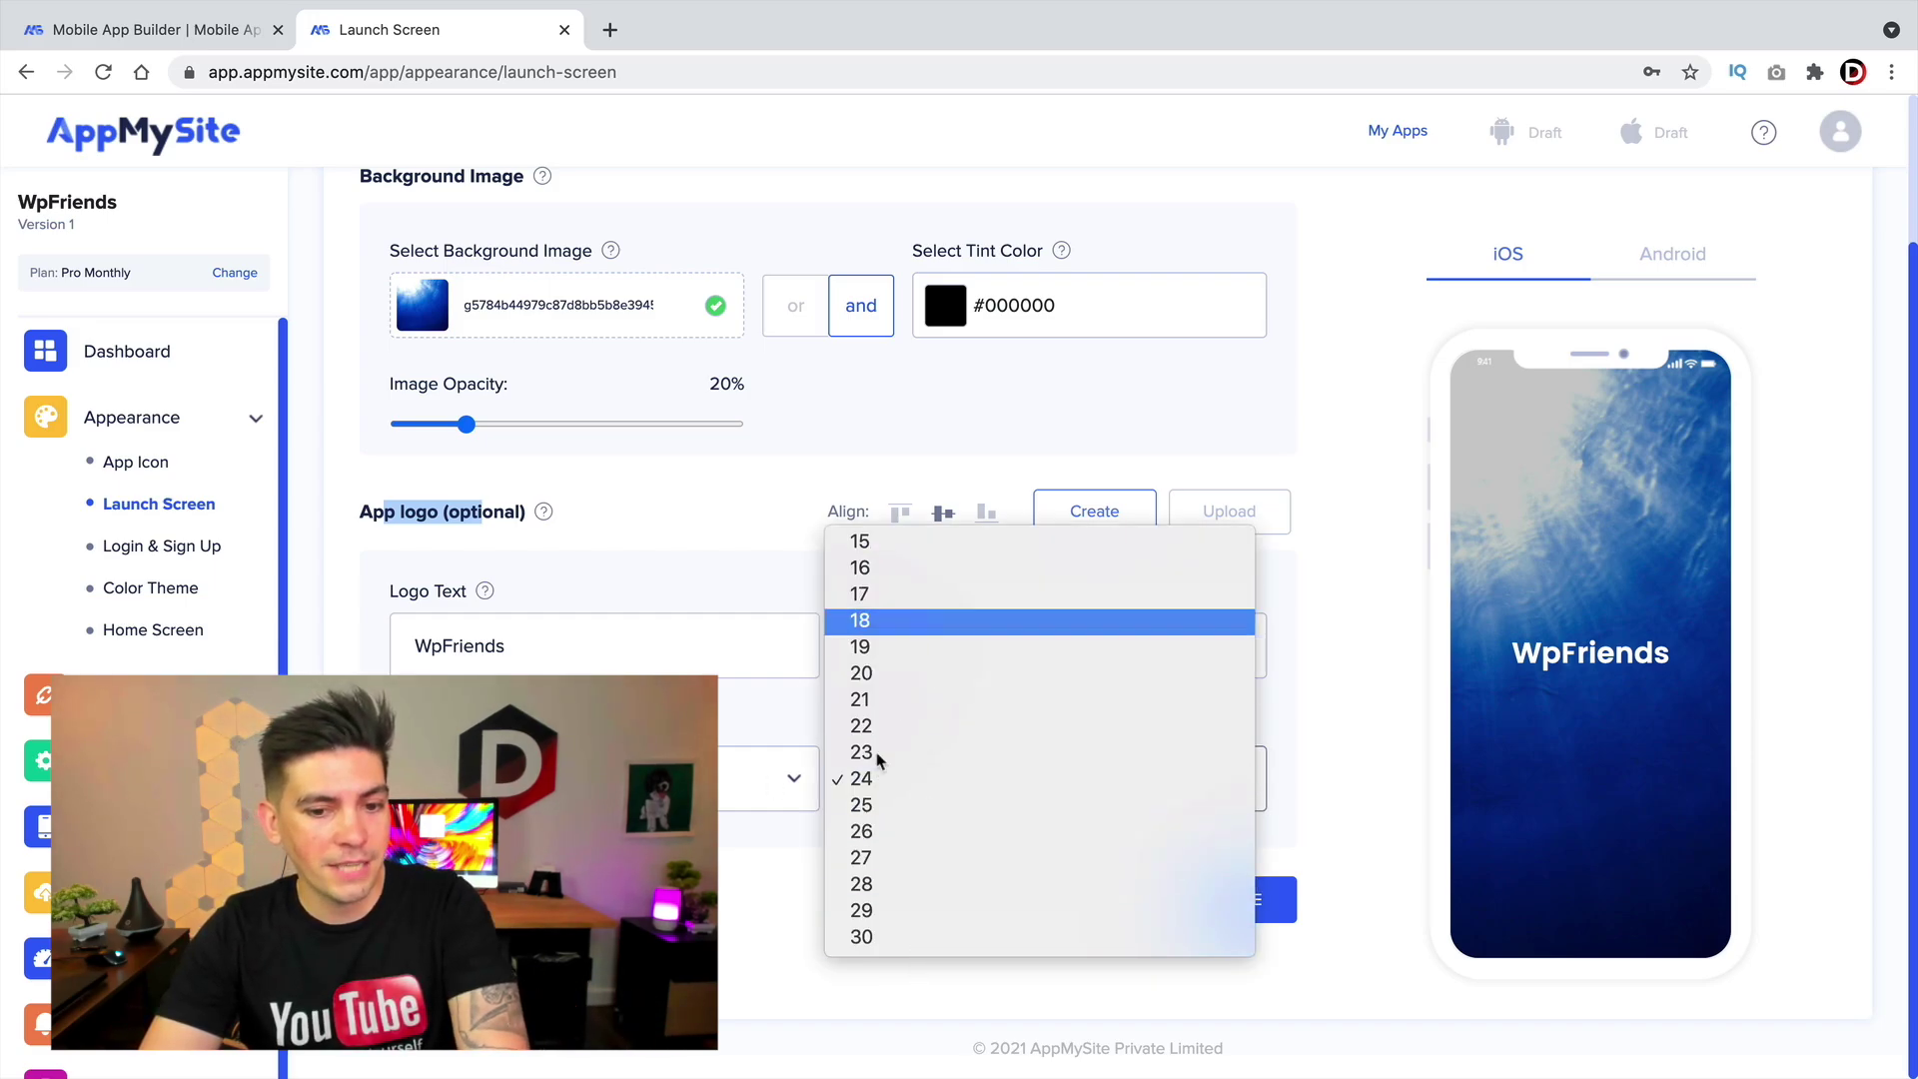
click(861, 778)
click(760, 789)
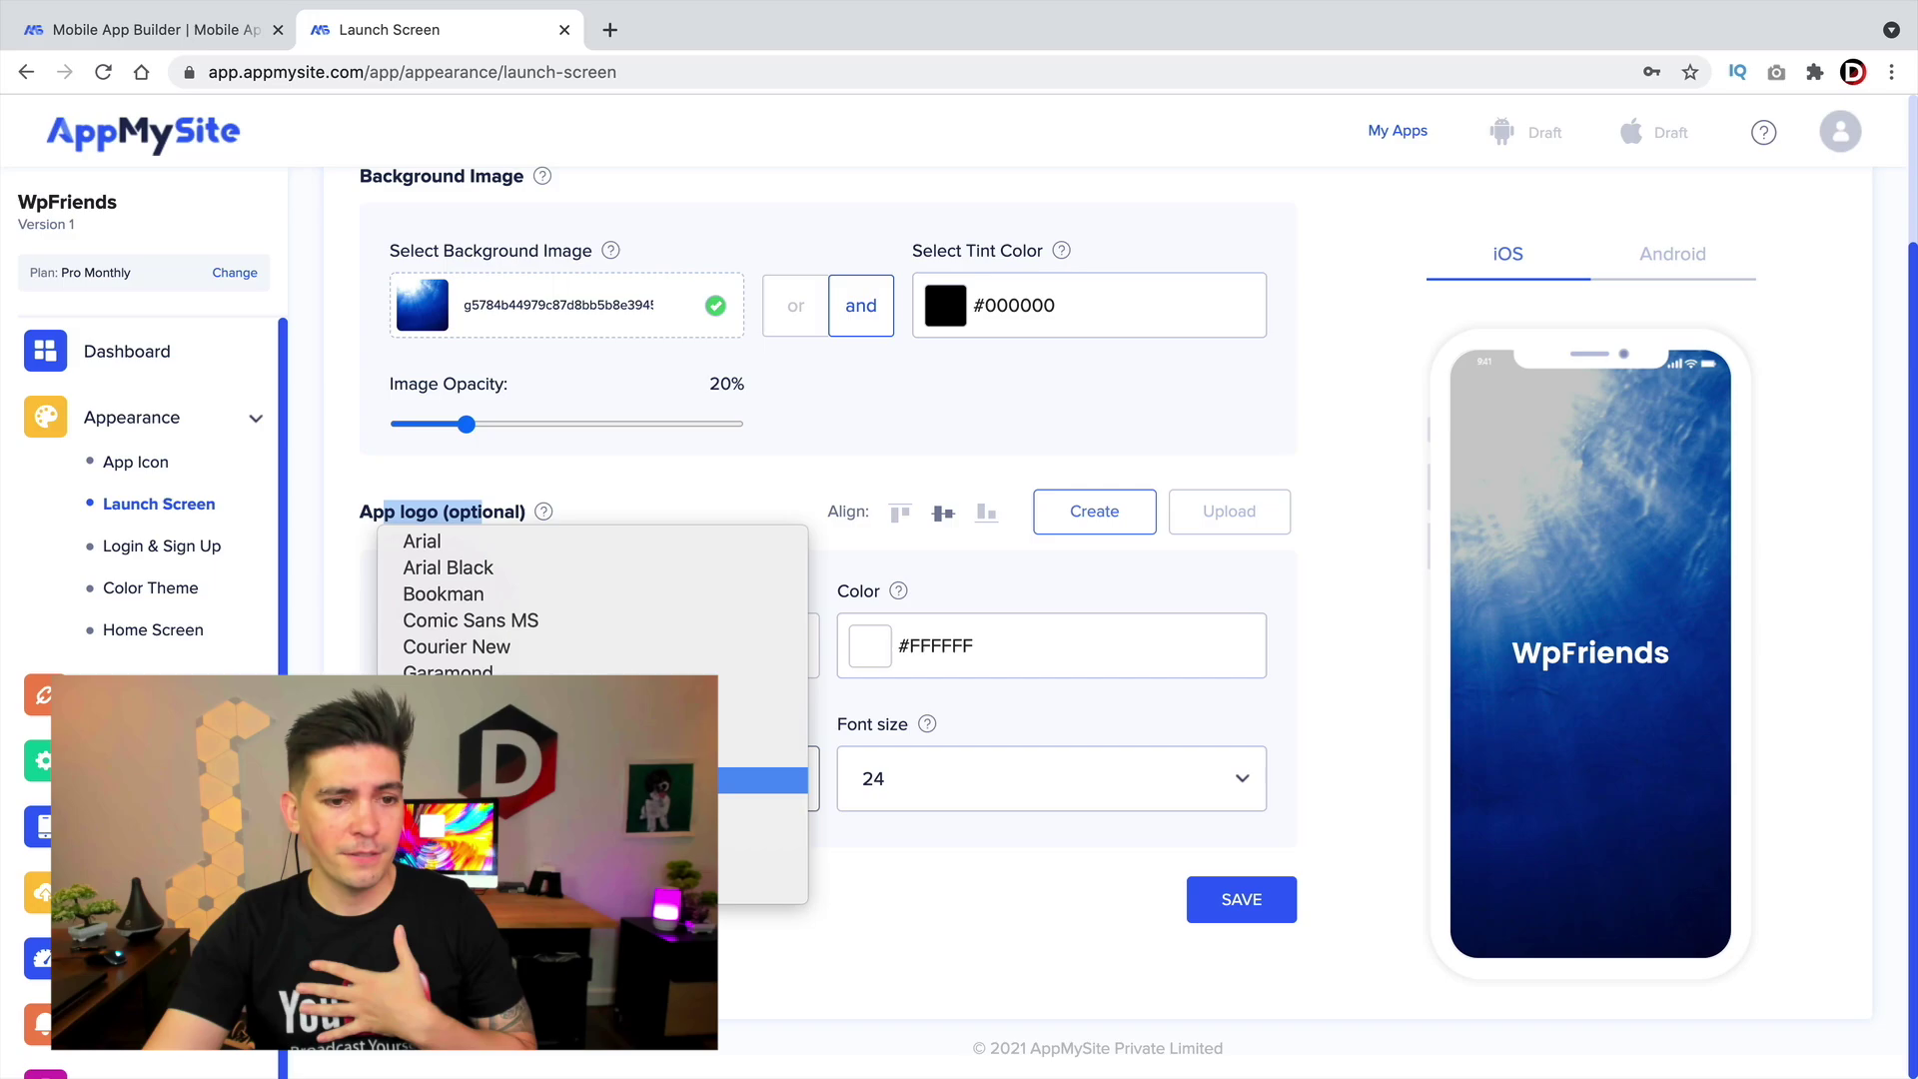
key(Return)
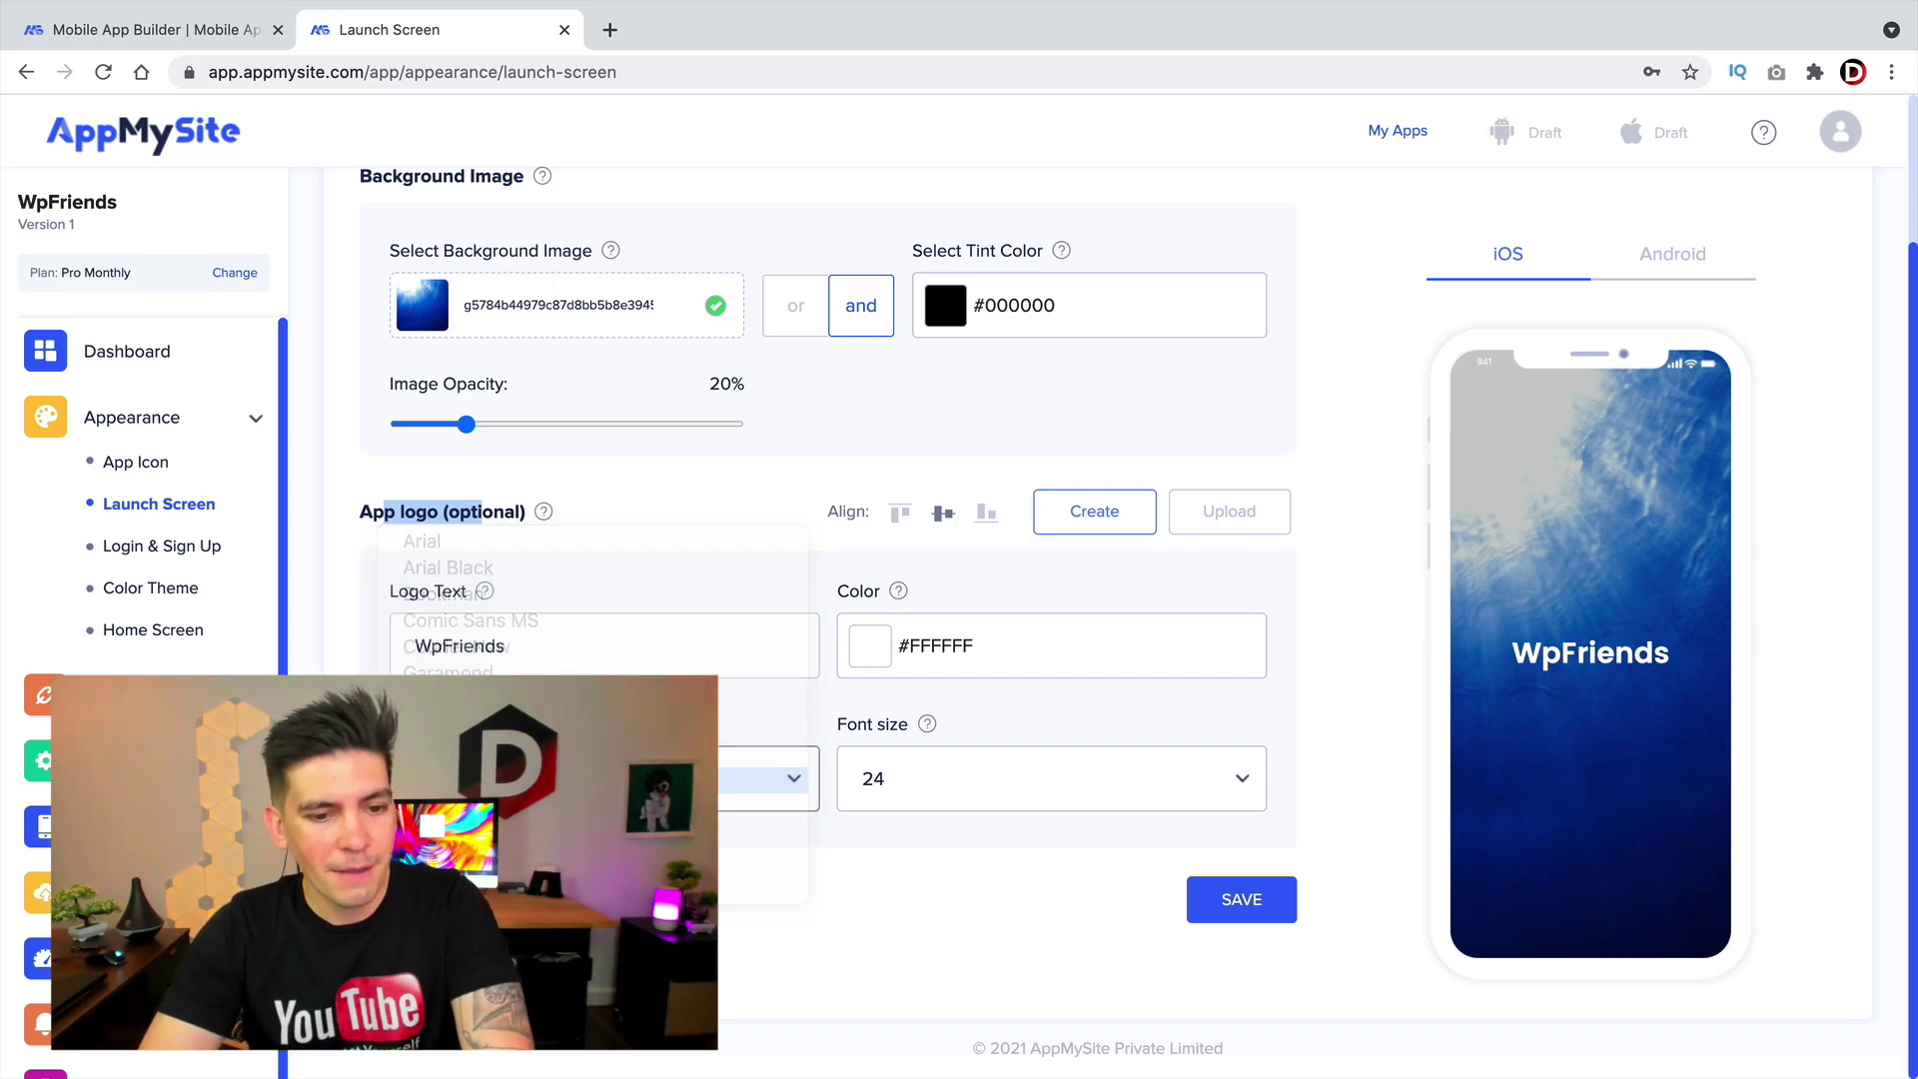
click(758, 545)
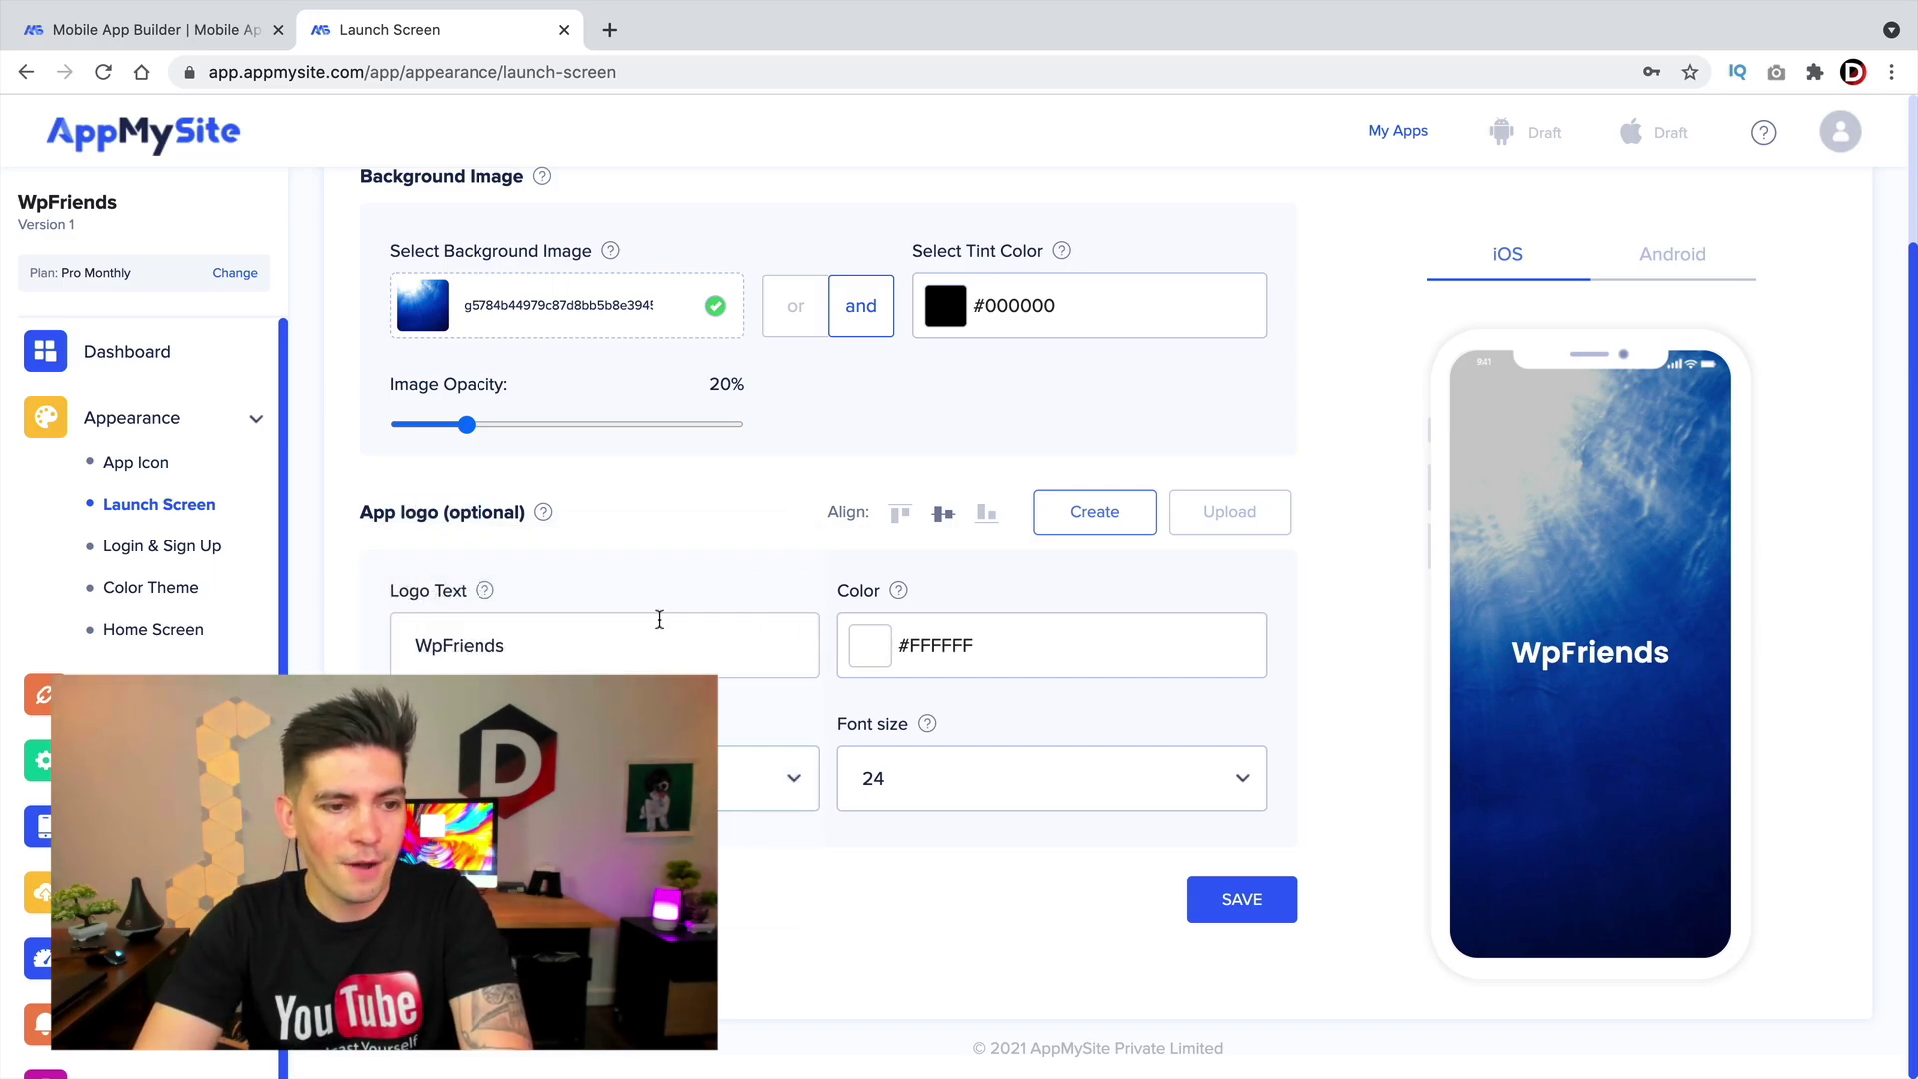
- Examine the Login & Sign Up screen's background, logo text and color theme options
click(135, 552)
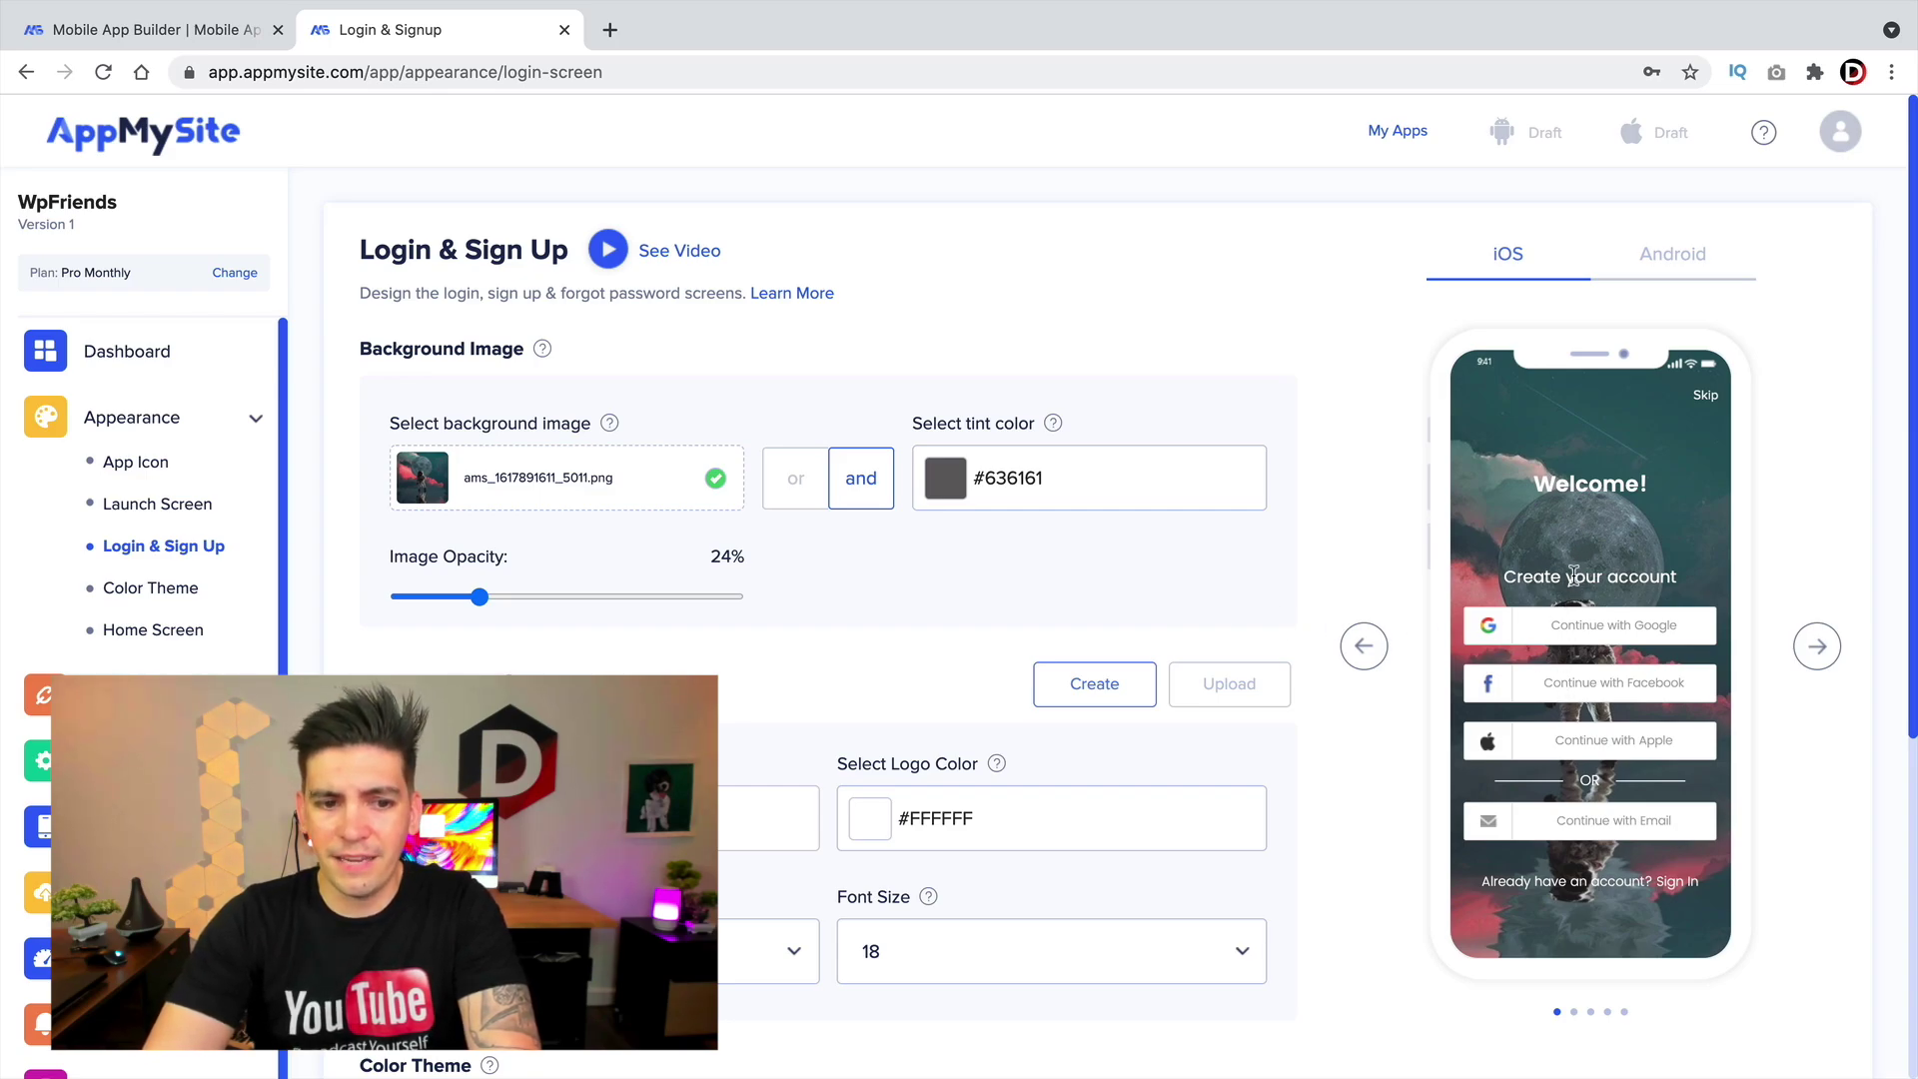
double_click(450, 684)
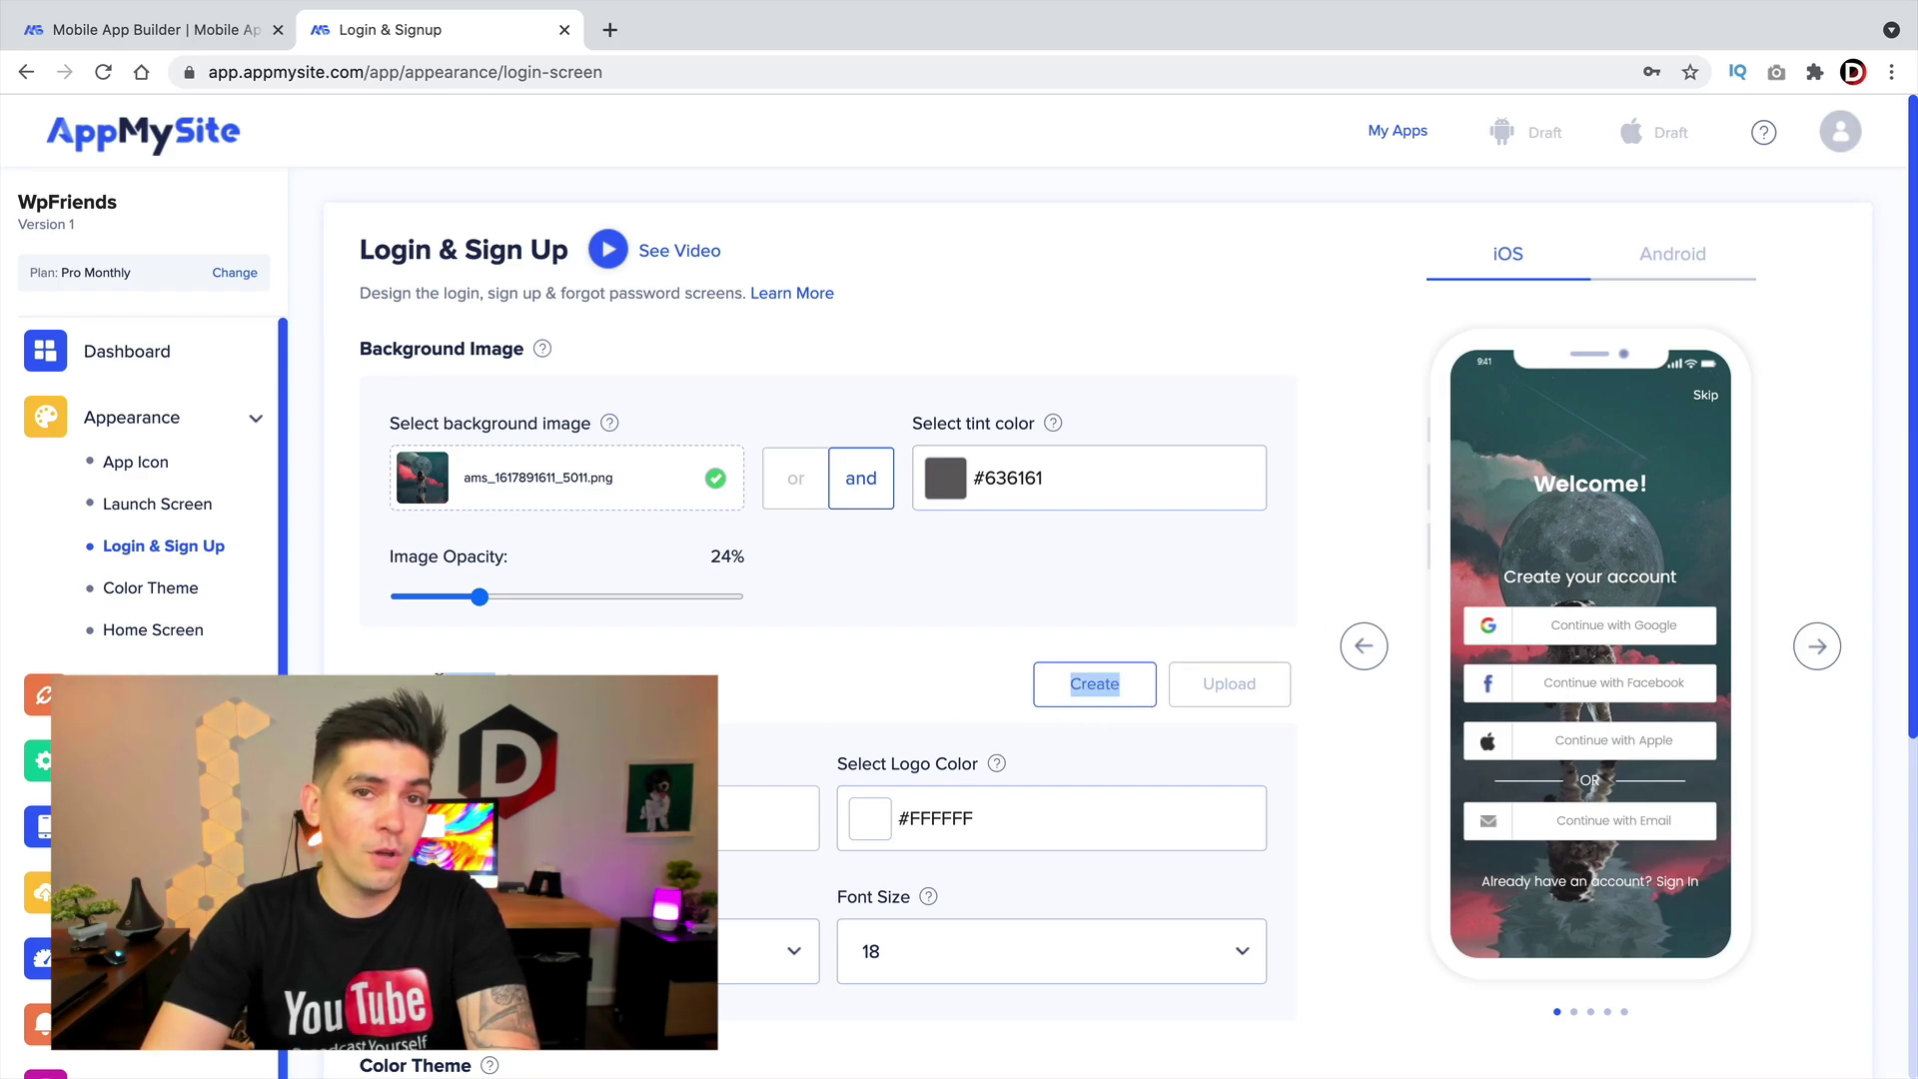
click(440, 683)
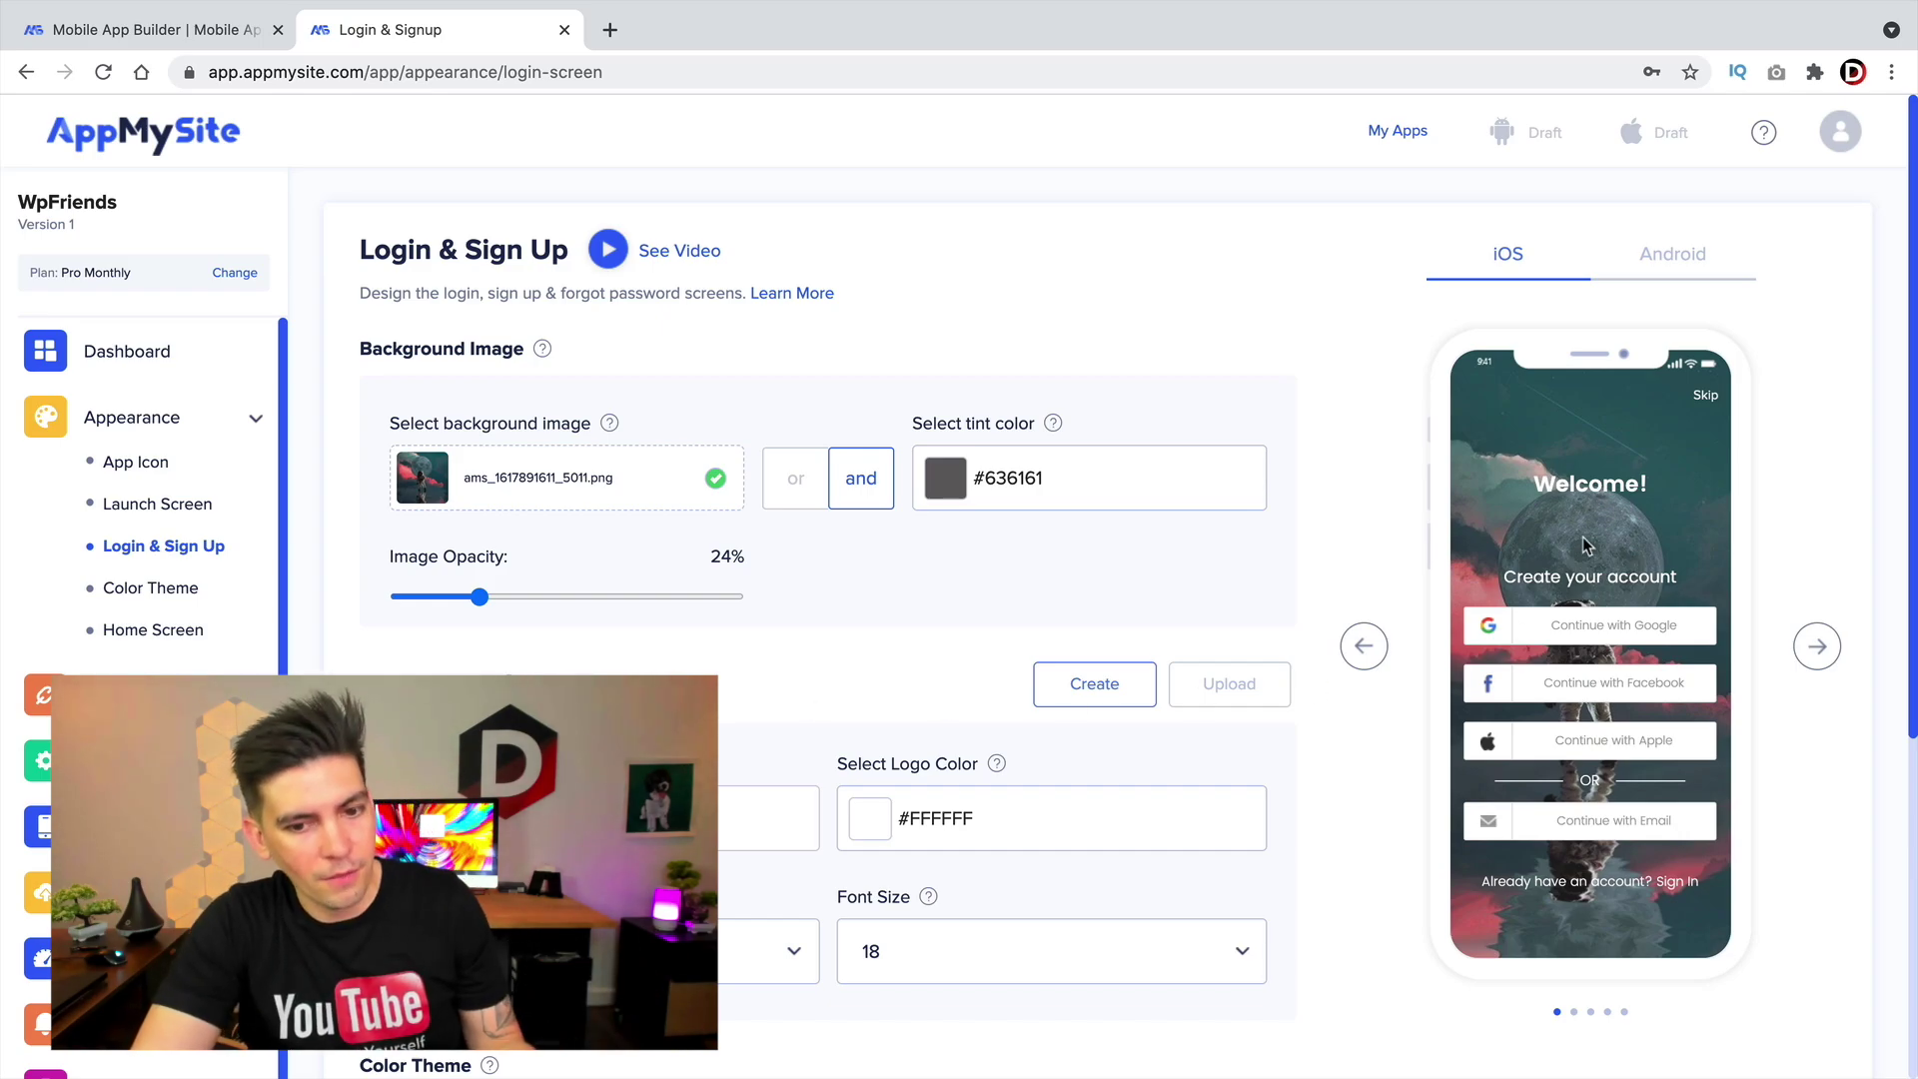
scroll(1042, 811, down, 3)
triple_click(611, 656)
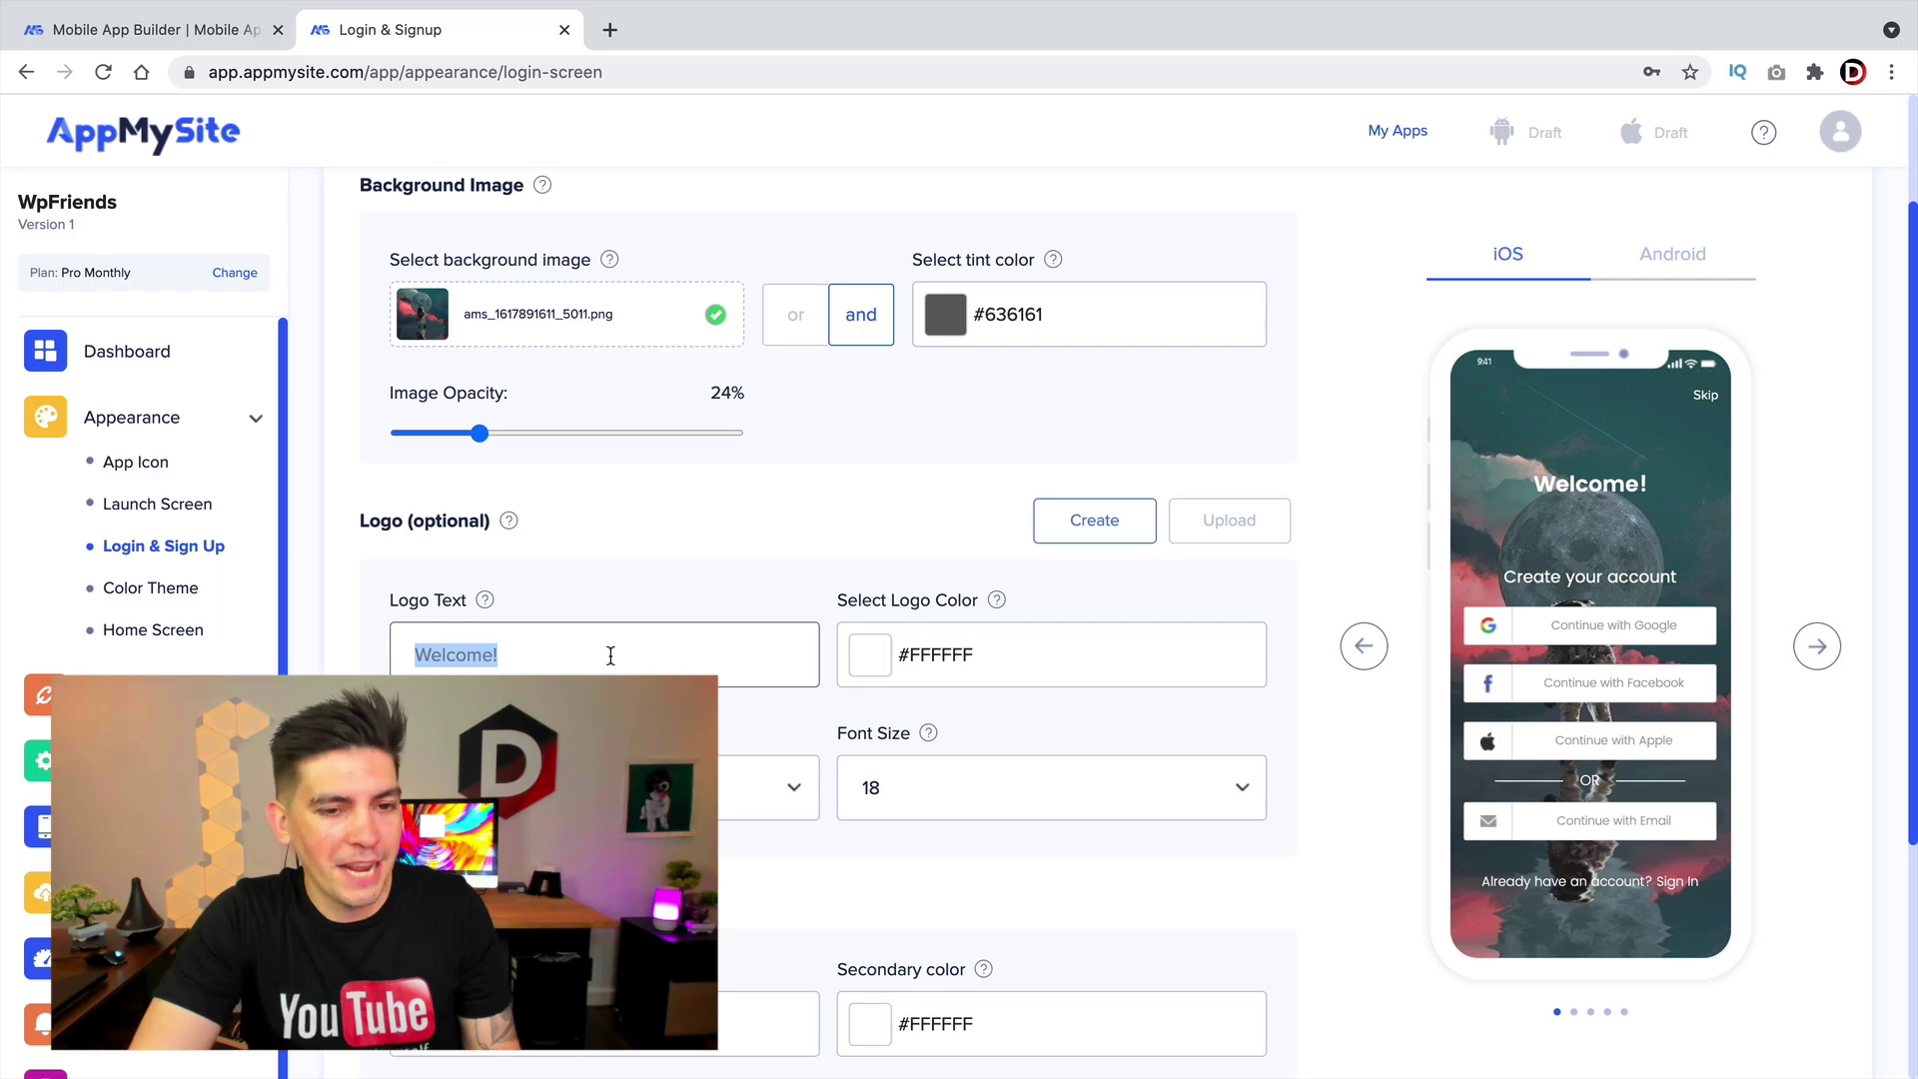
scroll(611, 660, down, 5)
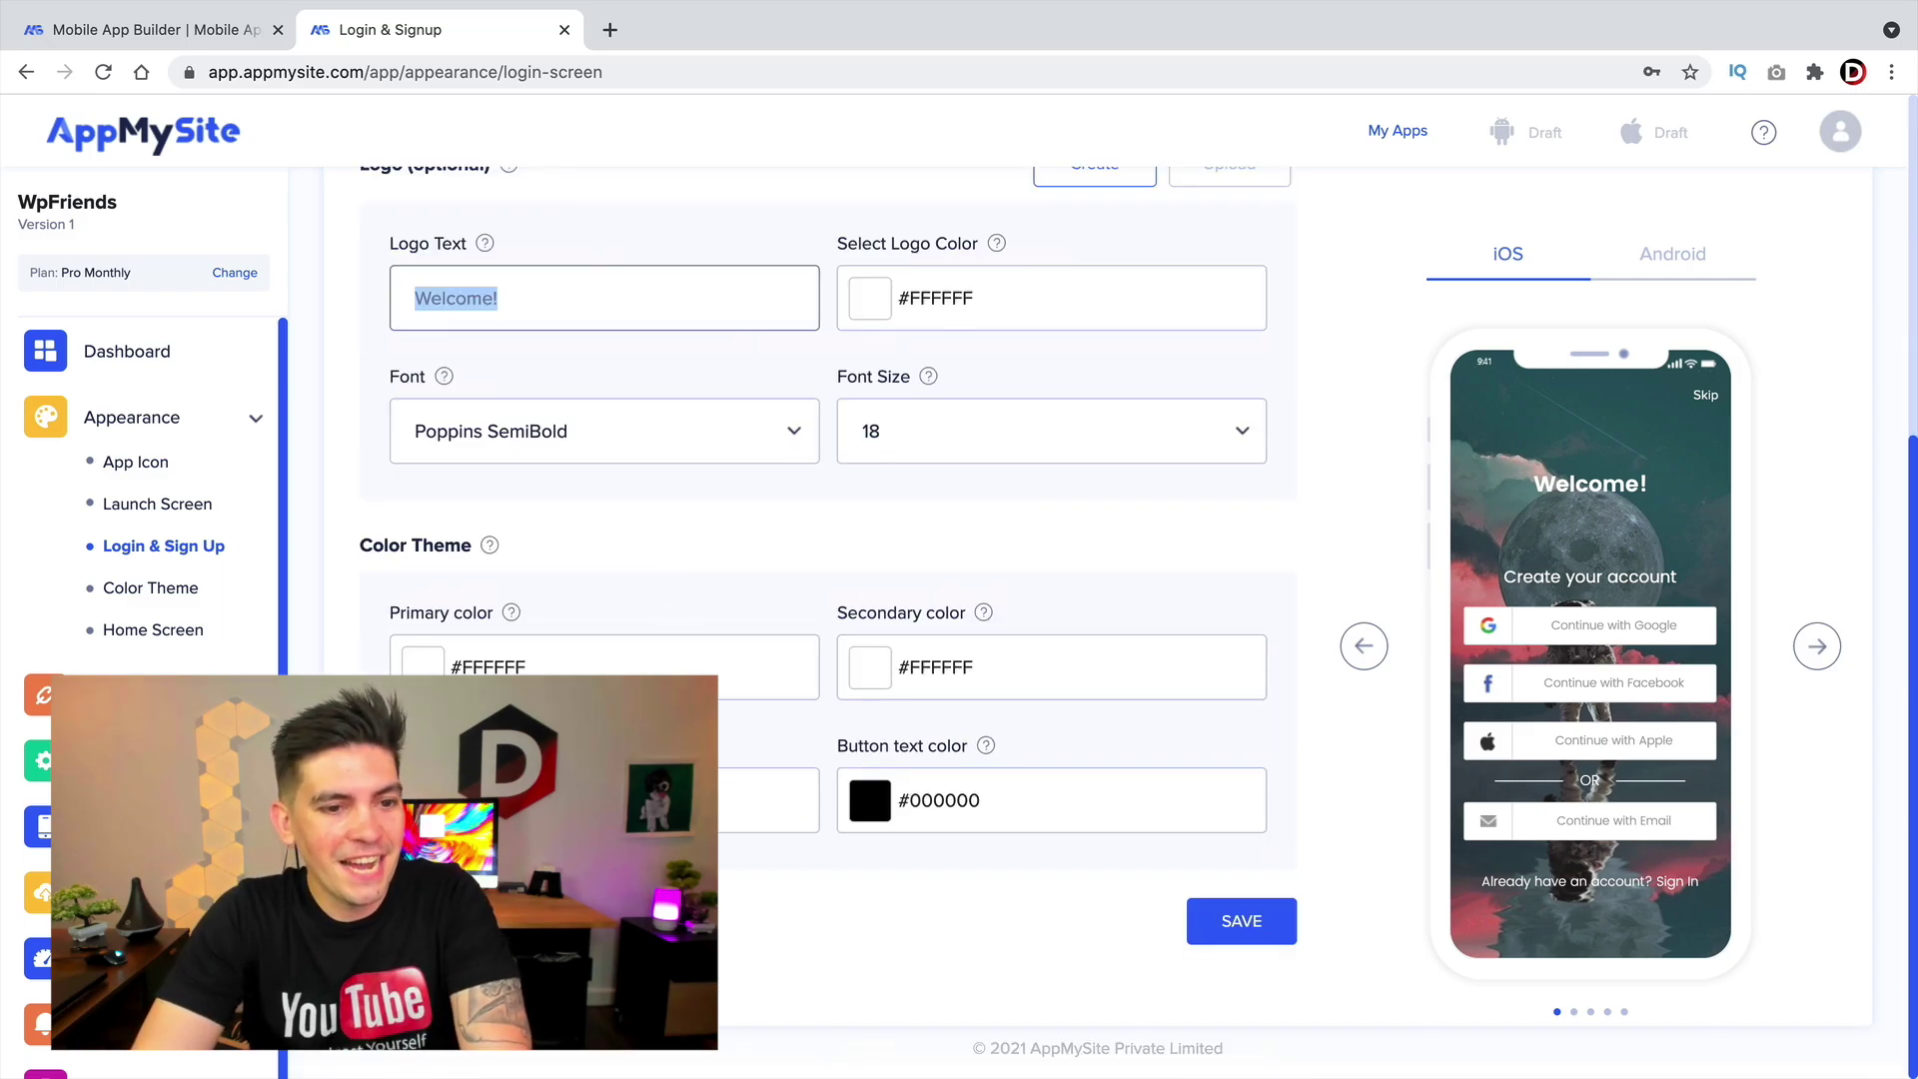
scroll(720, 796, up, 2)
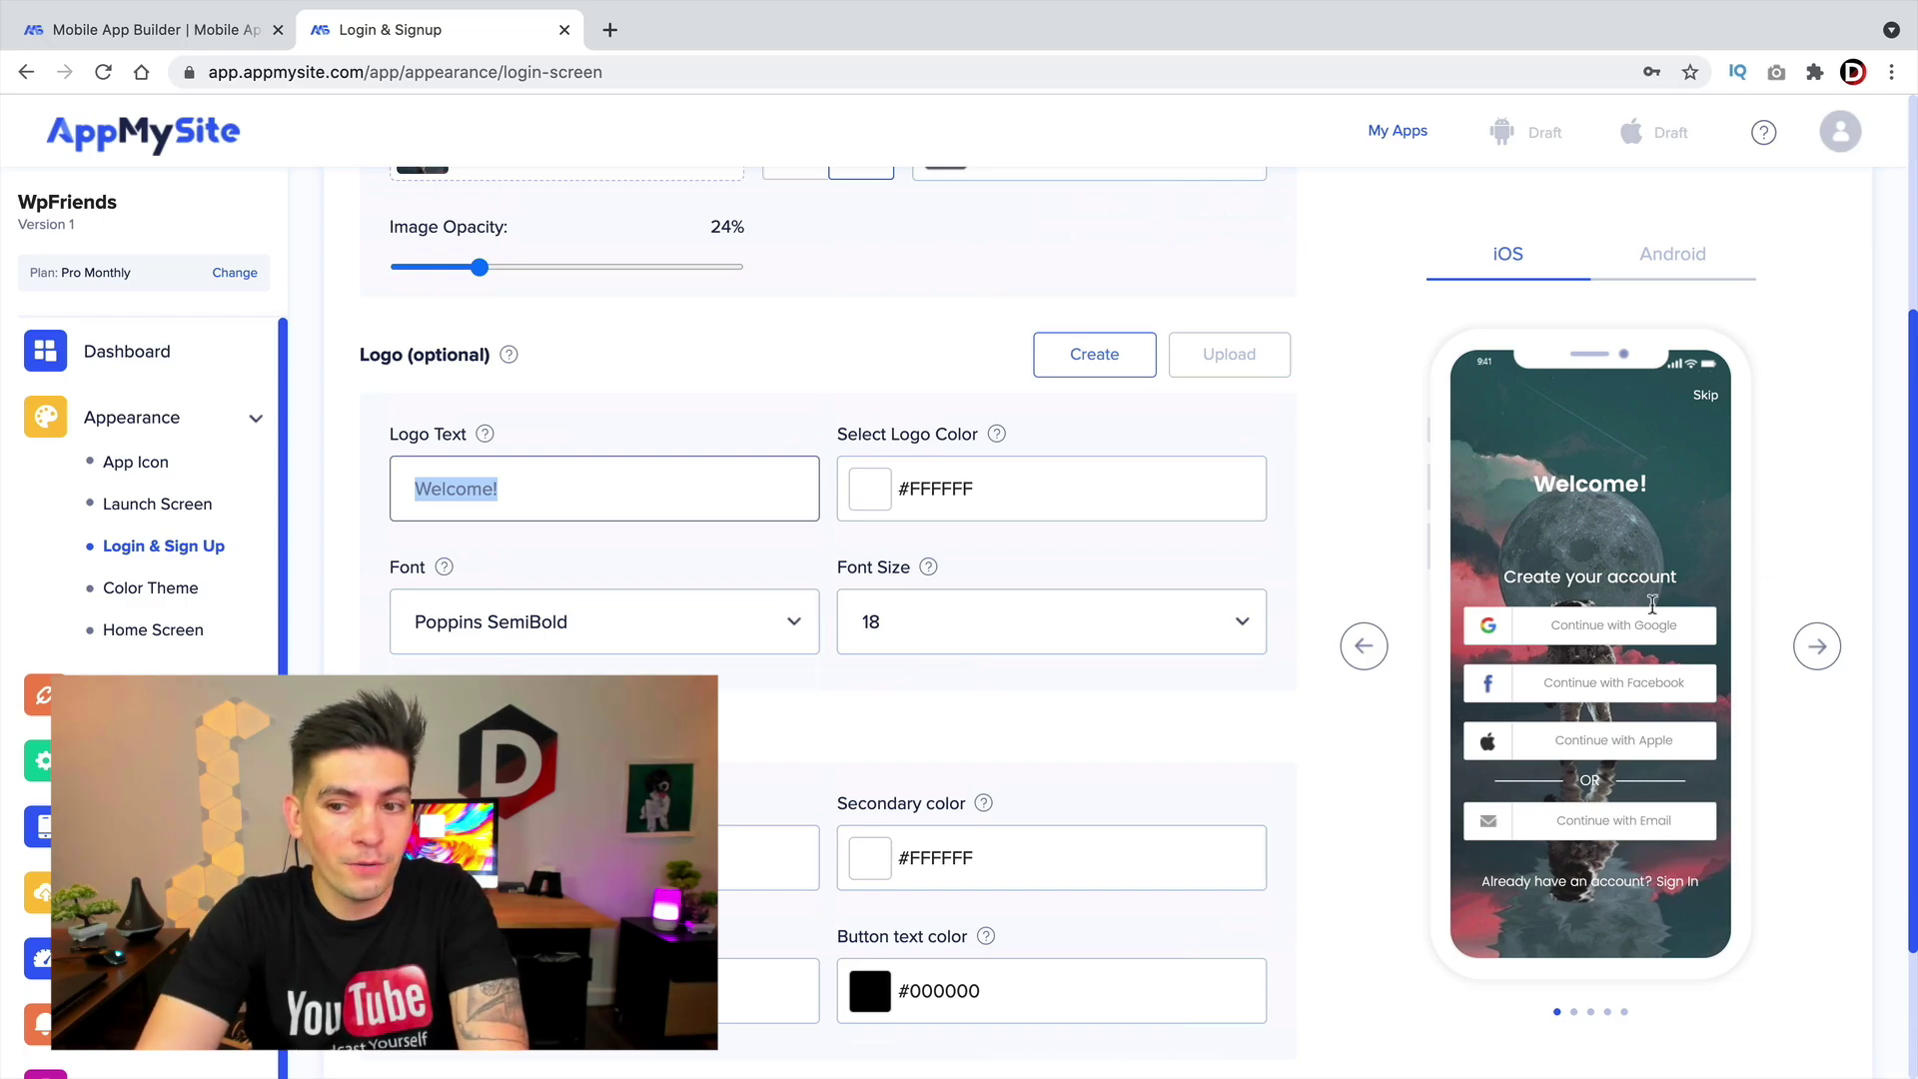
scroll(999, 679, up, 3)
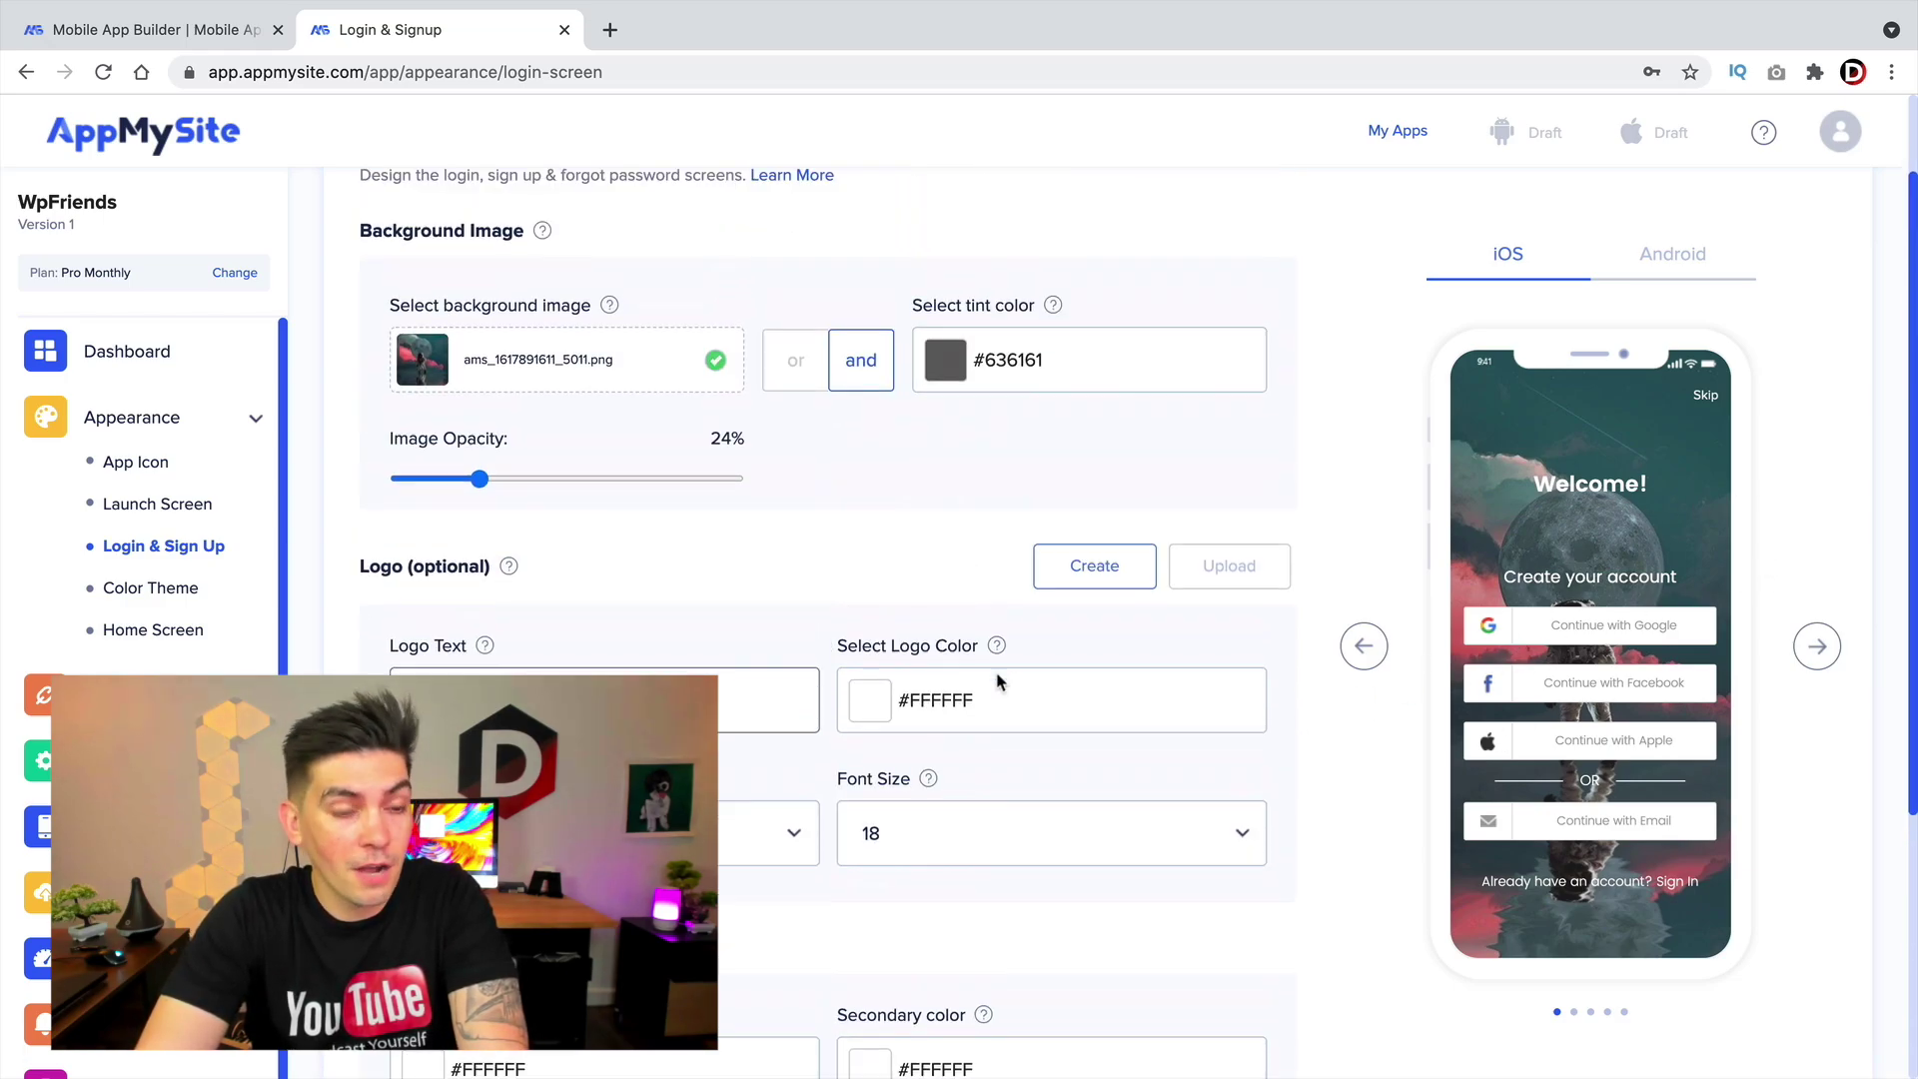
- Set the top header font in the app's color theme to Comic Sans MS
click(163, 596)
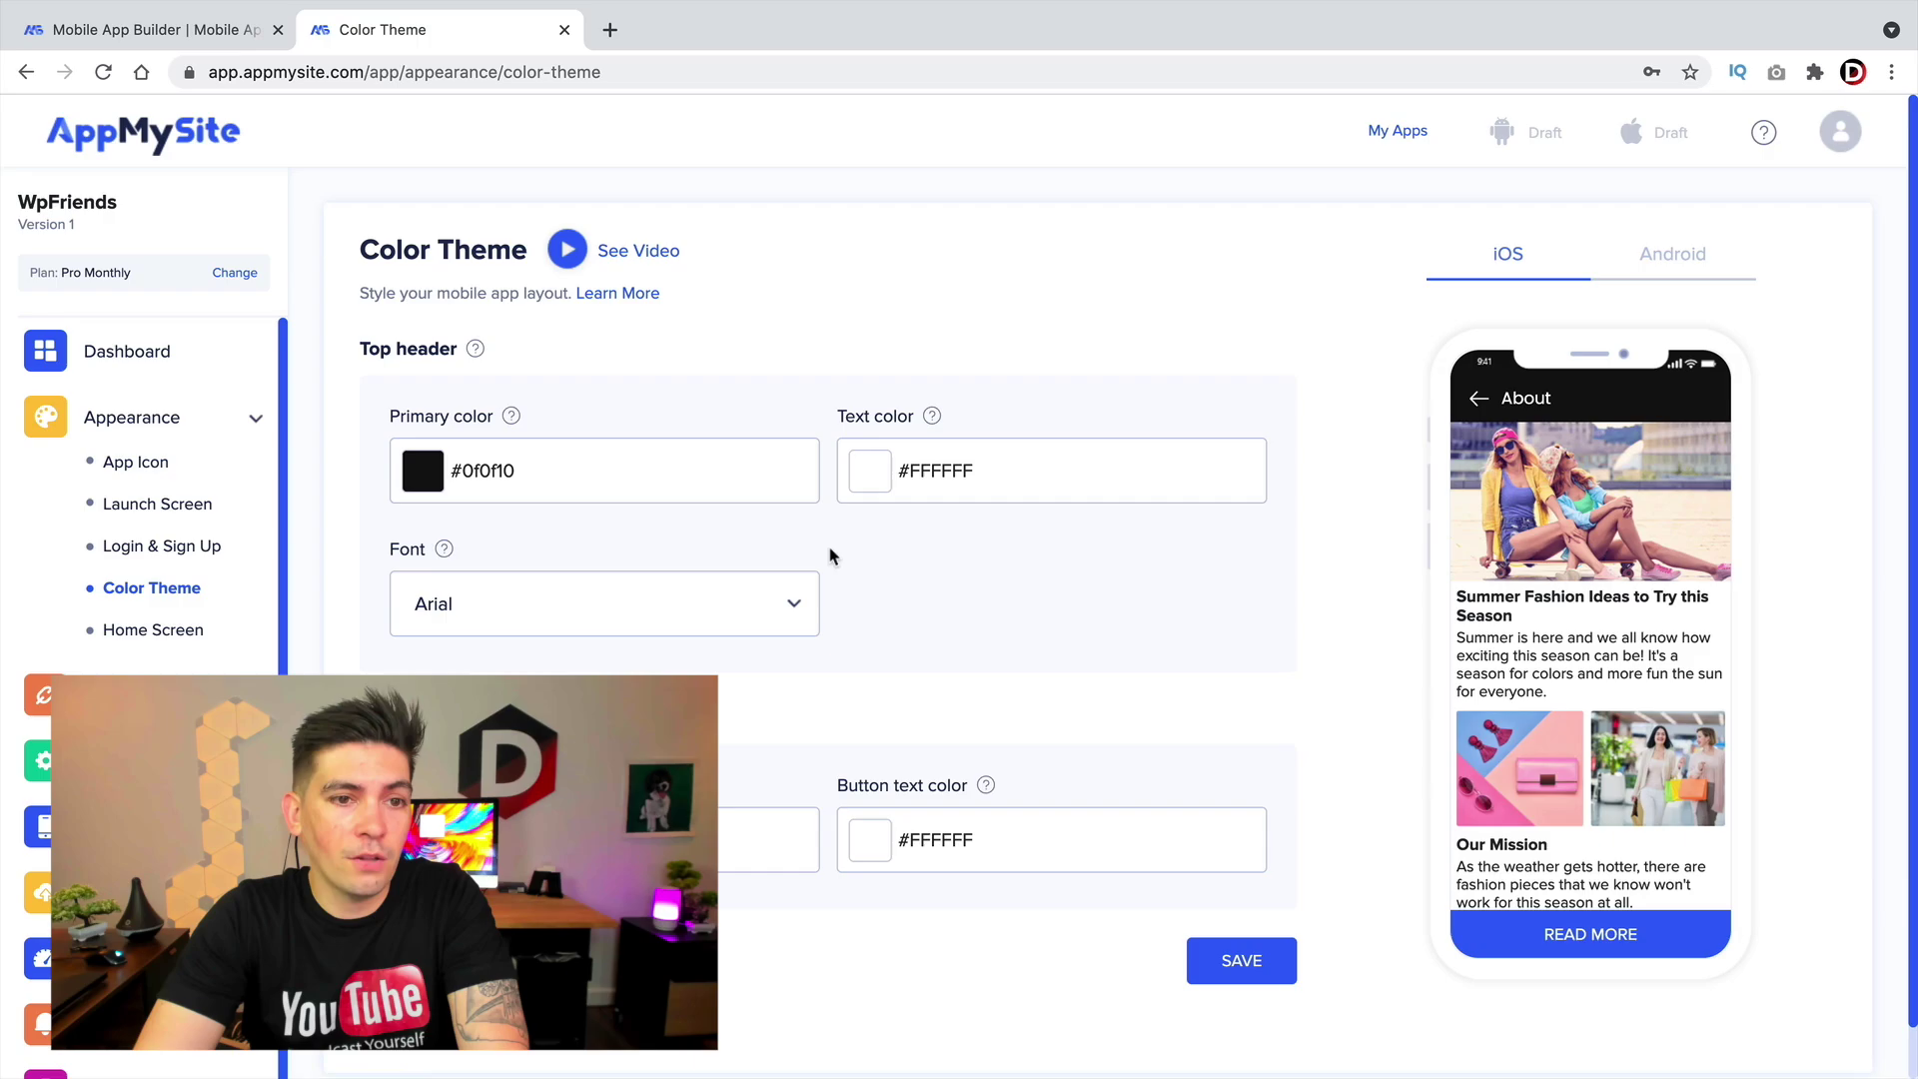
click(727, 612)
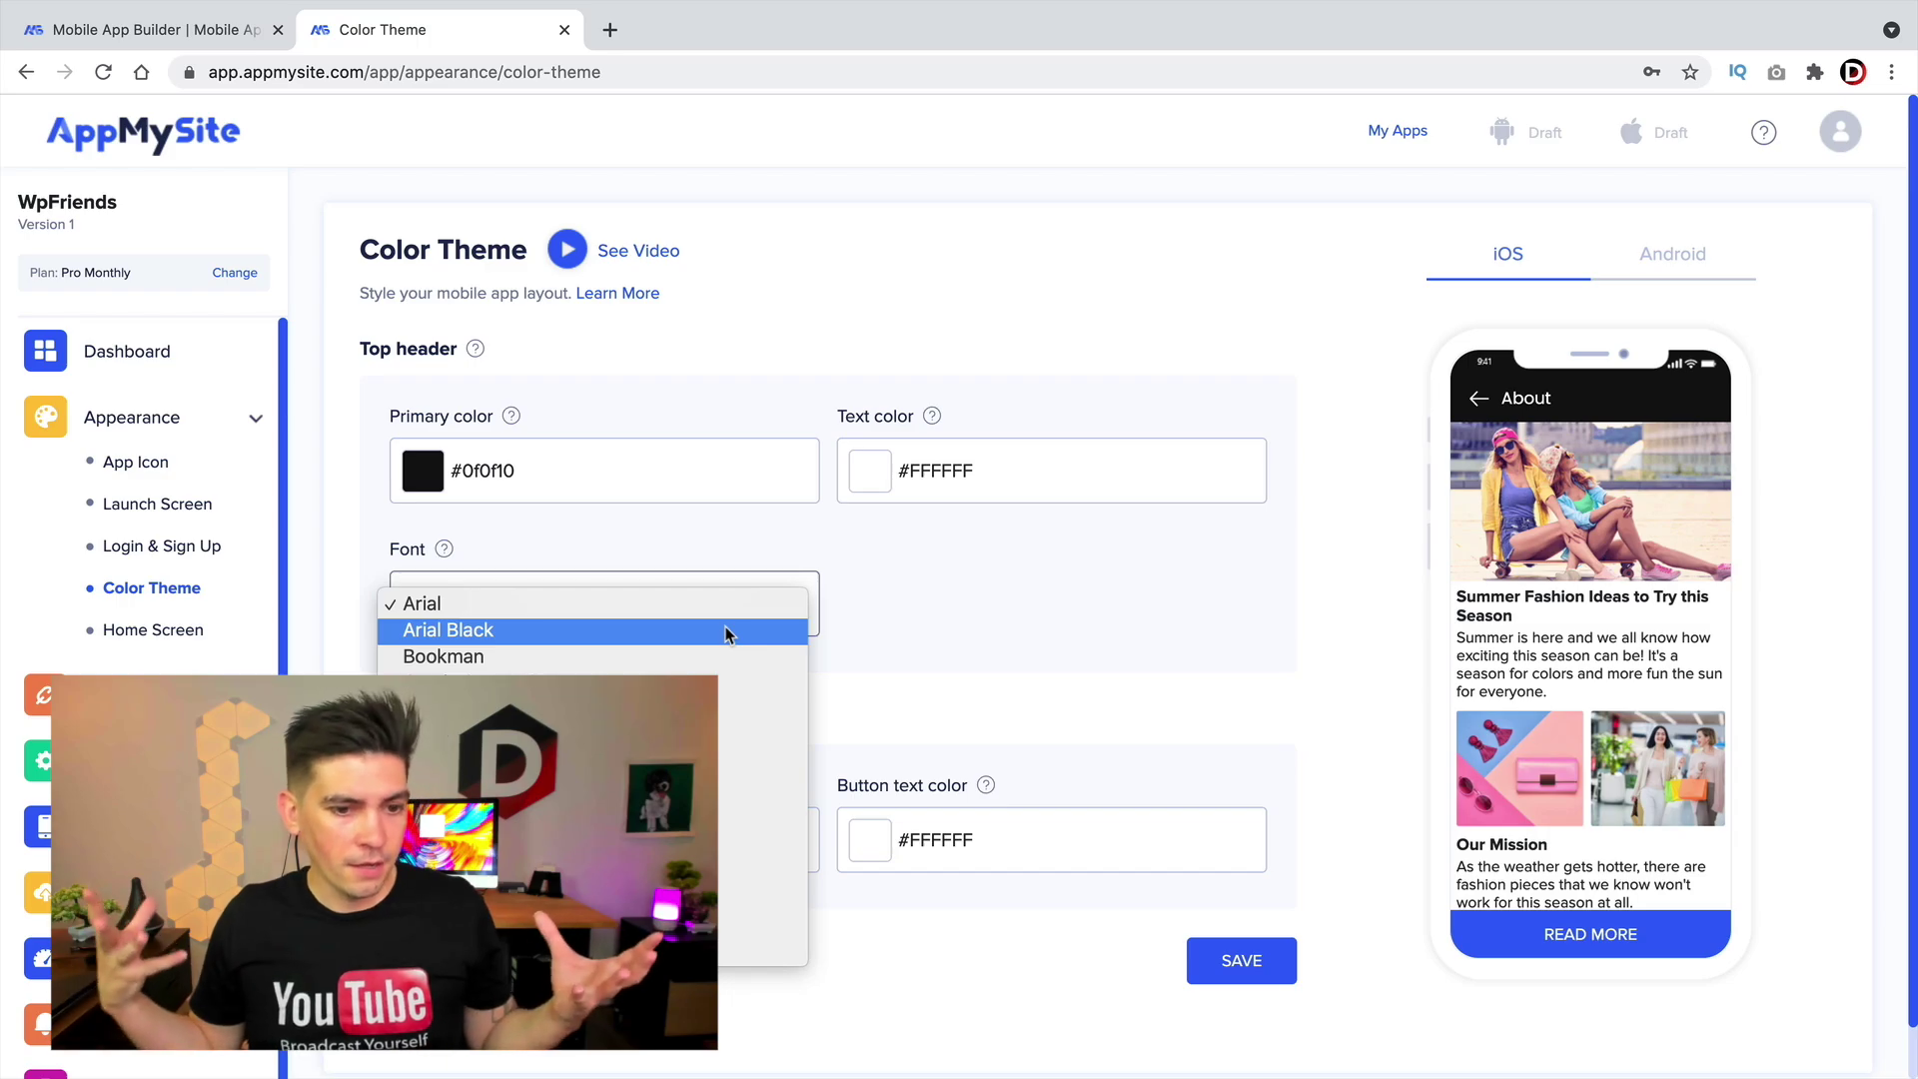
click(729, 684)
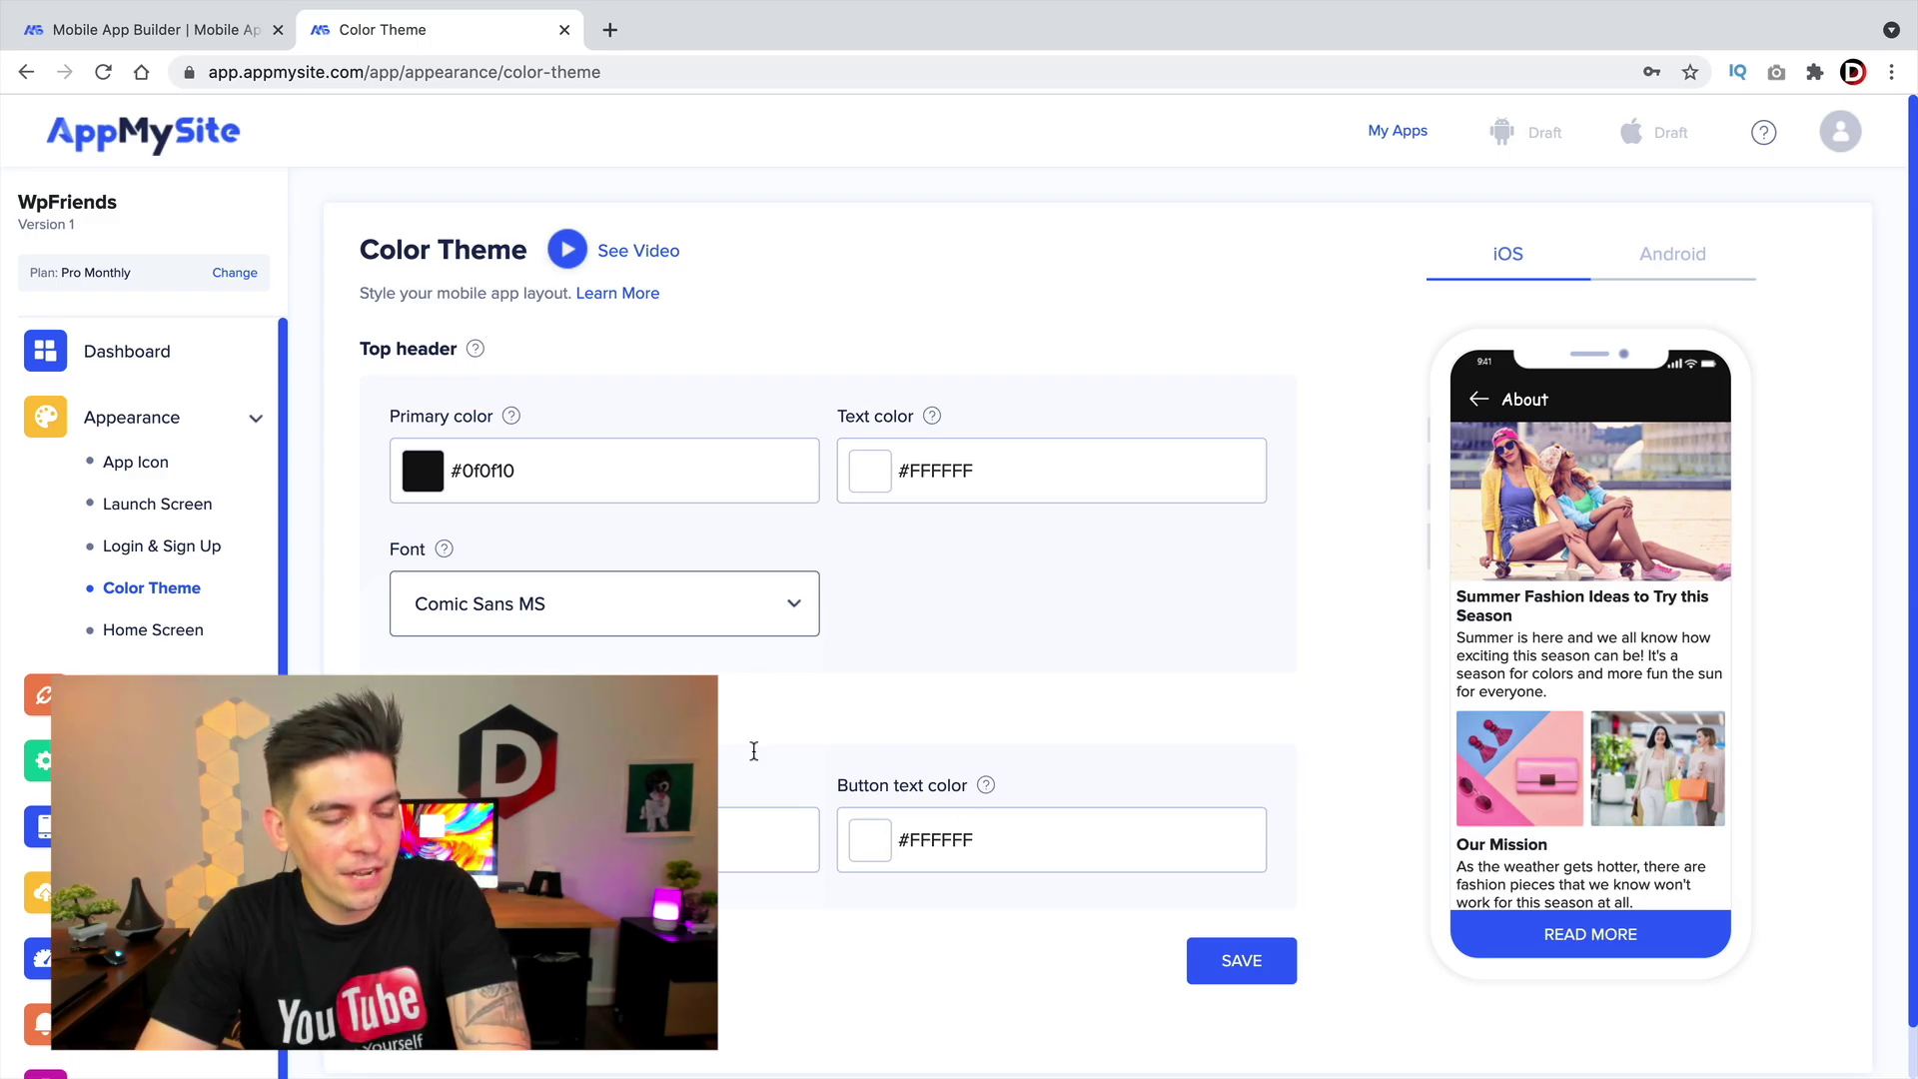
- Enable the Web View, Main Banner and Pages sections on the app's home screen
click(184, 638)
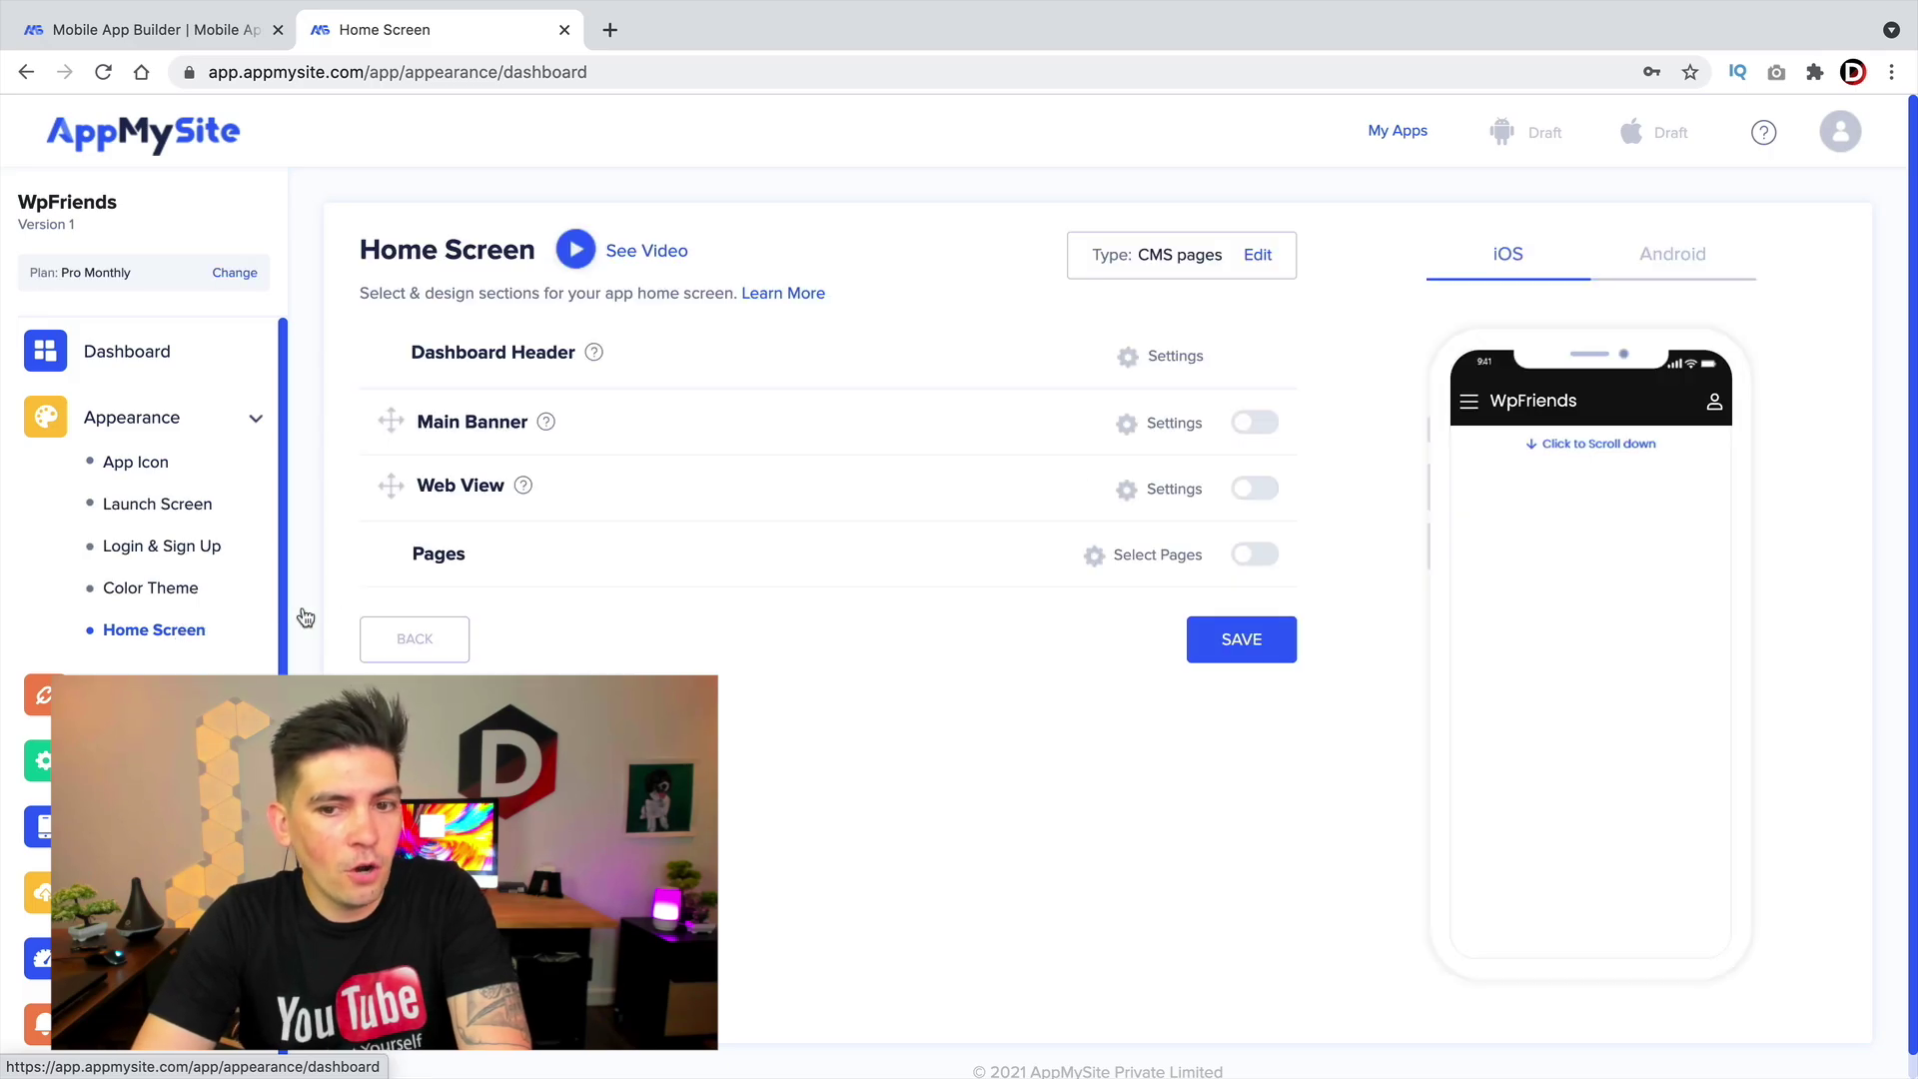
click(1247, 489)
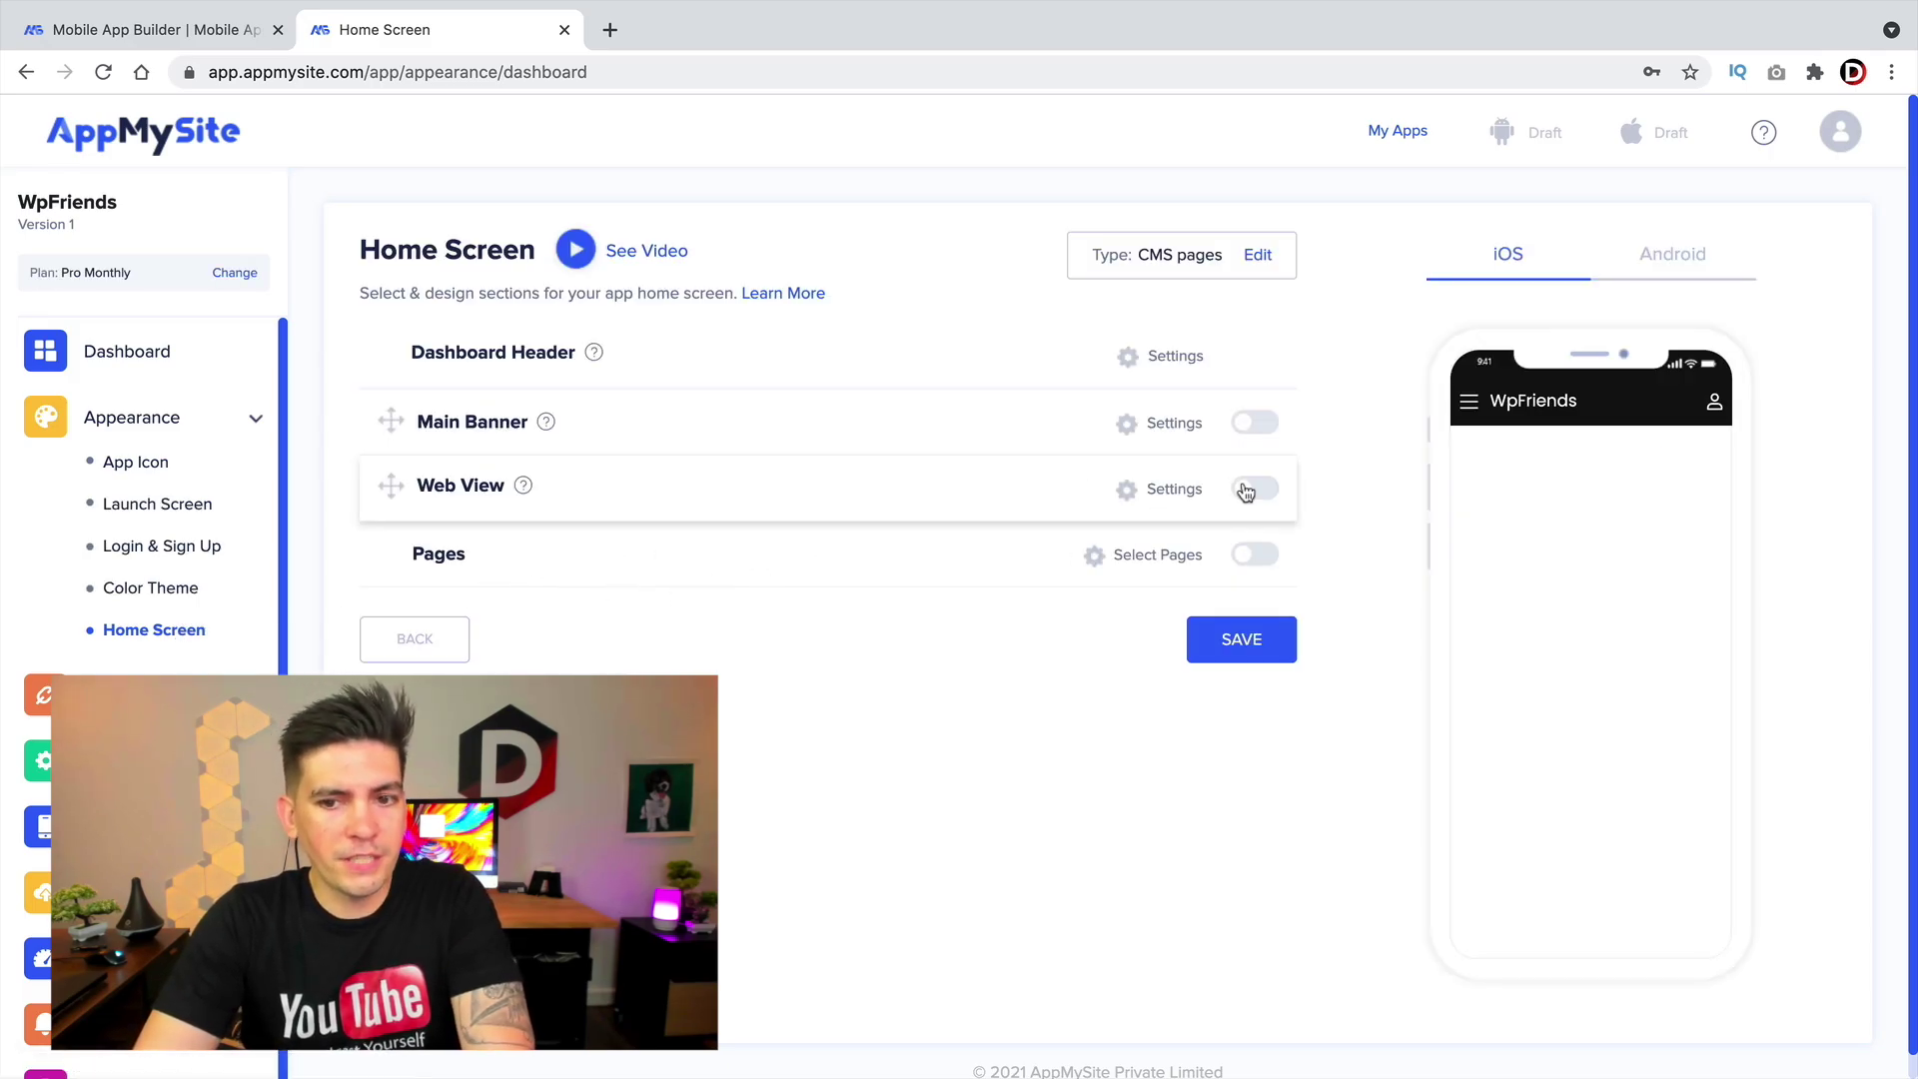
click(1240, 428)
click(1255, 555)
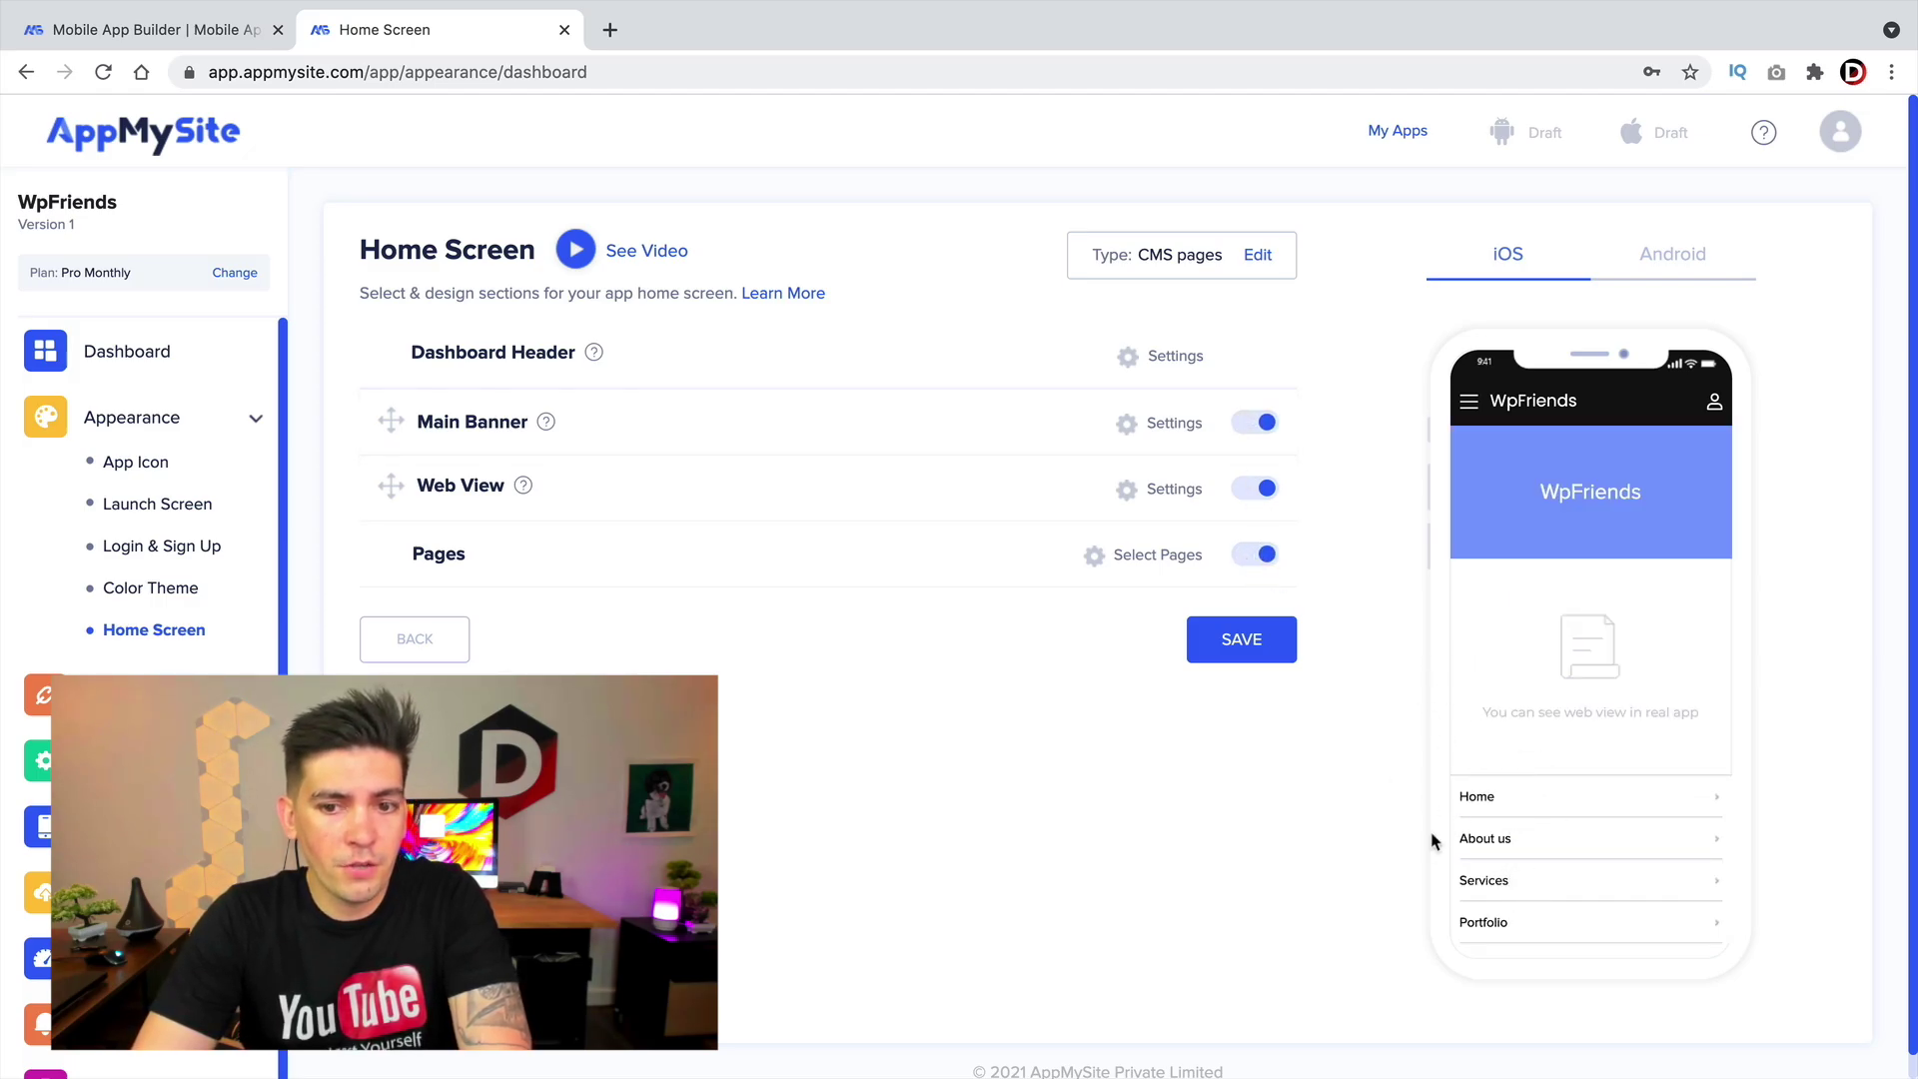
- Turn off the Pages and Main Banner sections of the home screen
click(1246, 554)
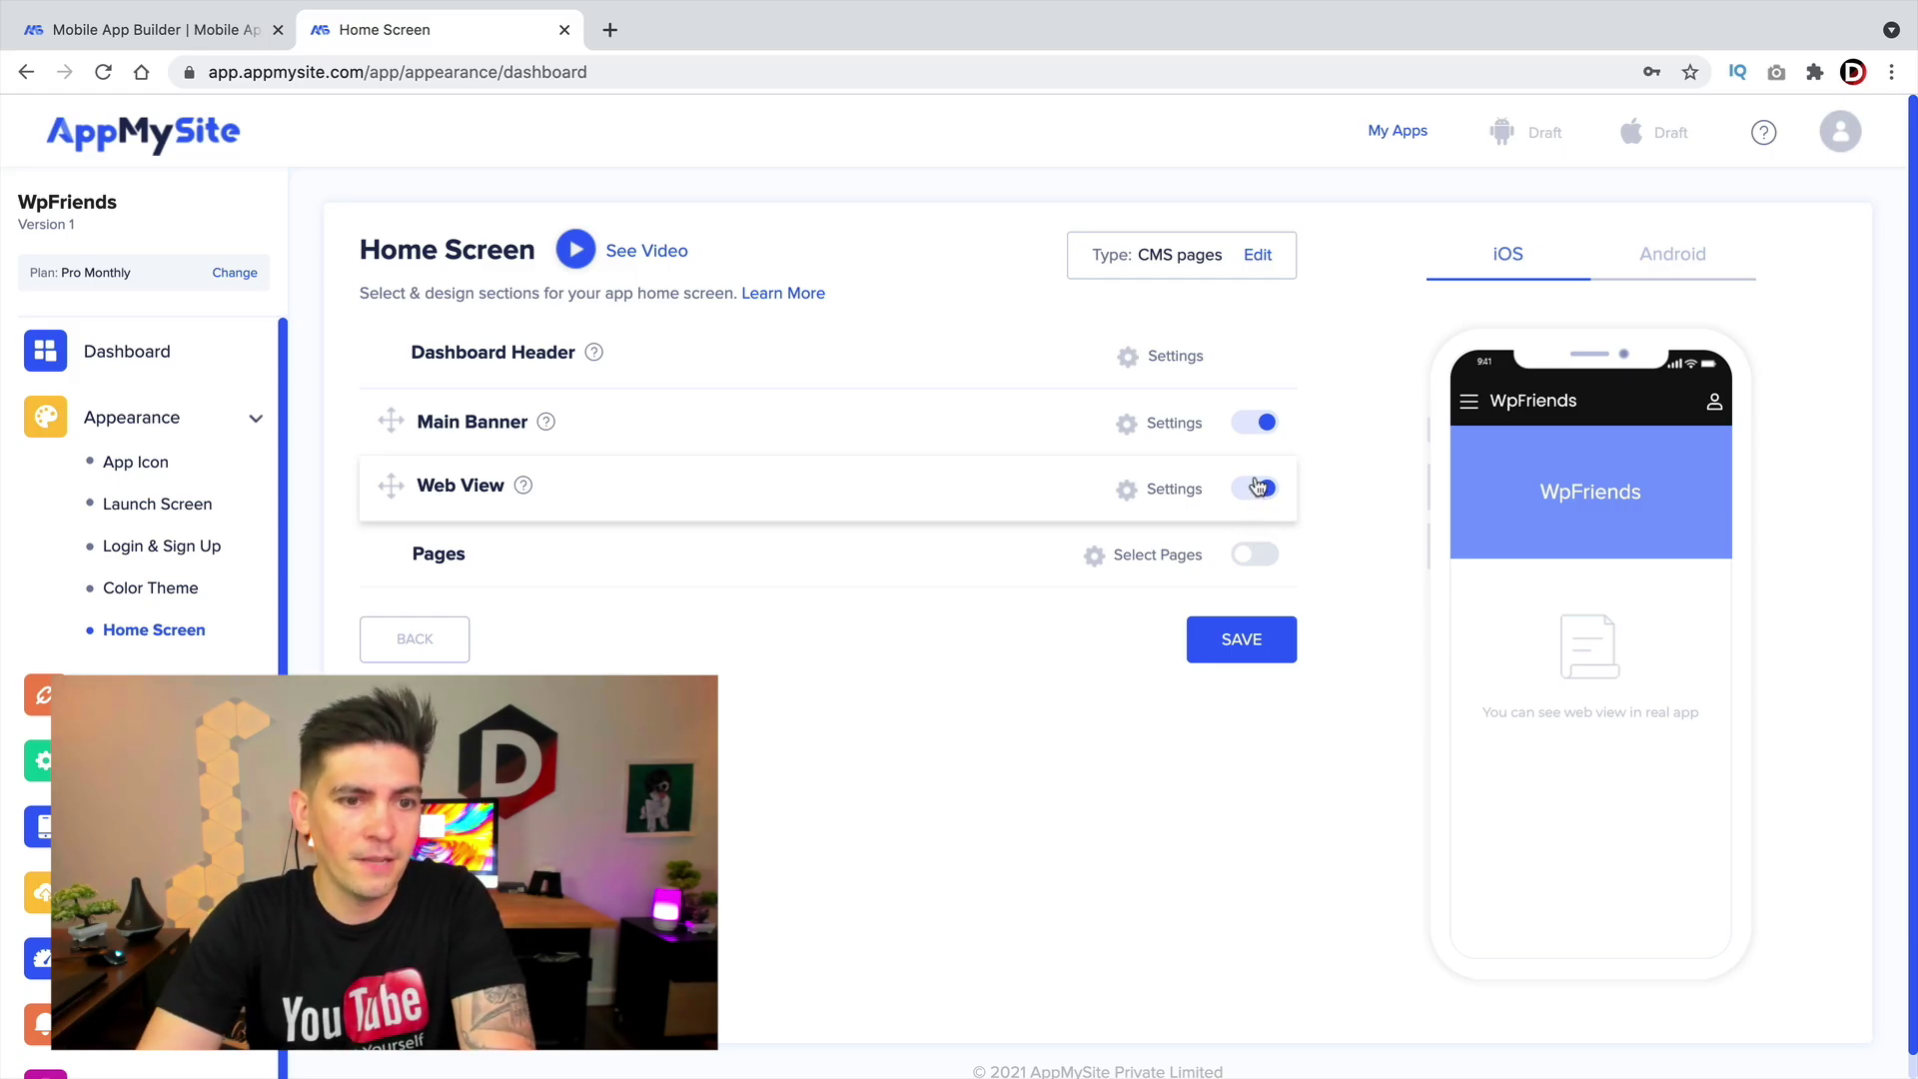
click(1263, 426)
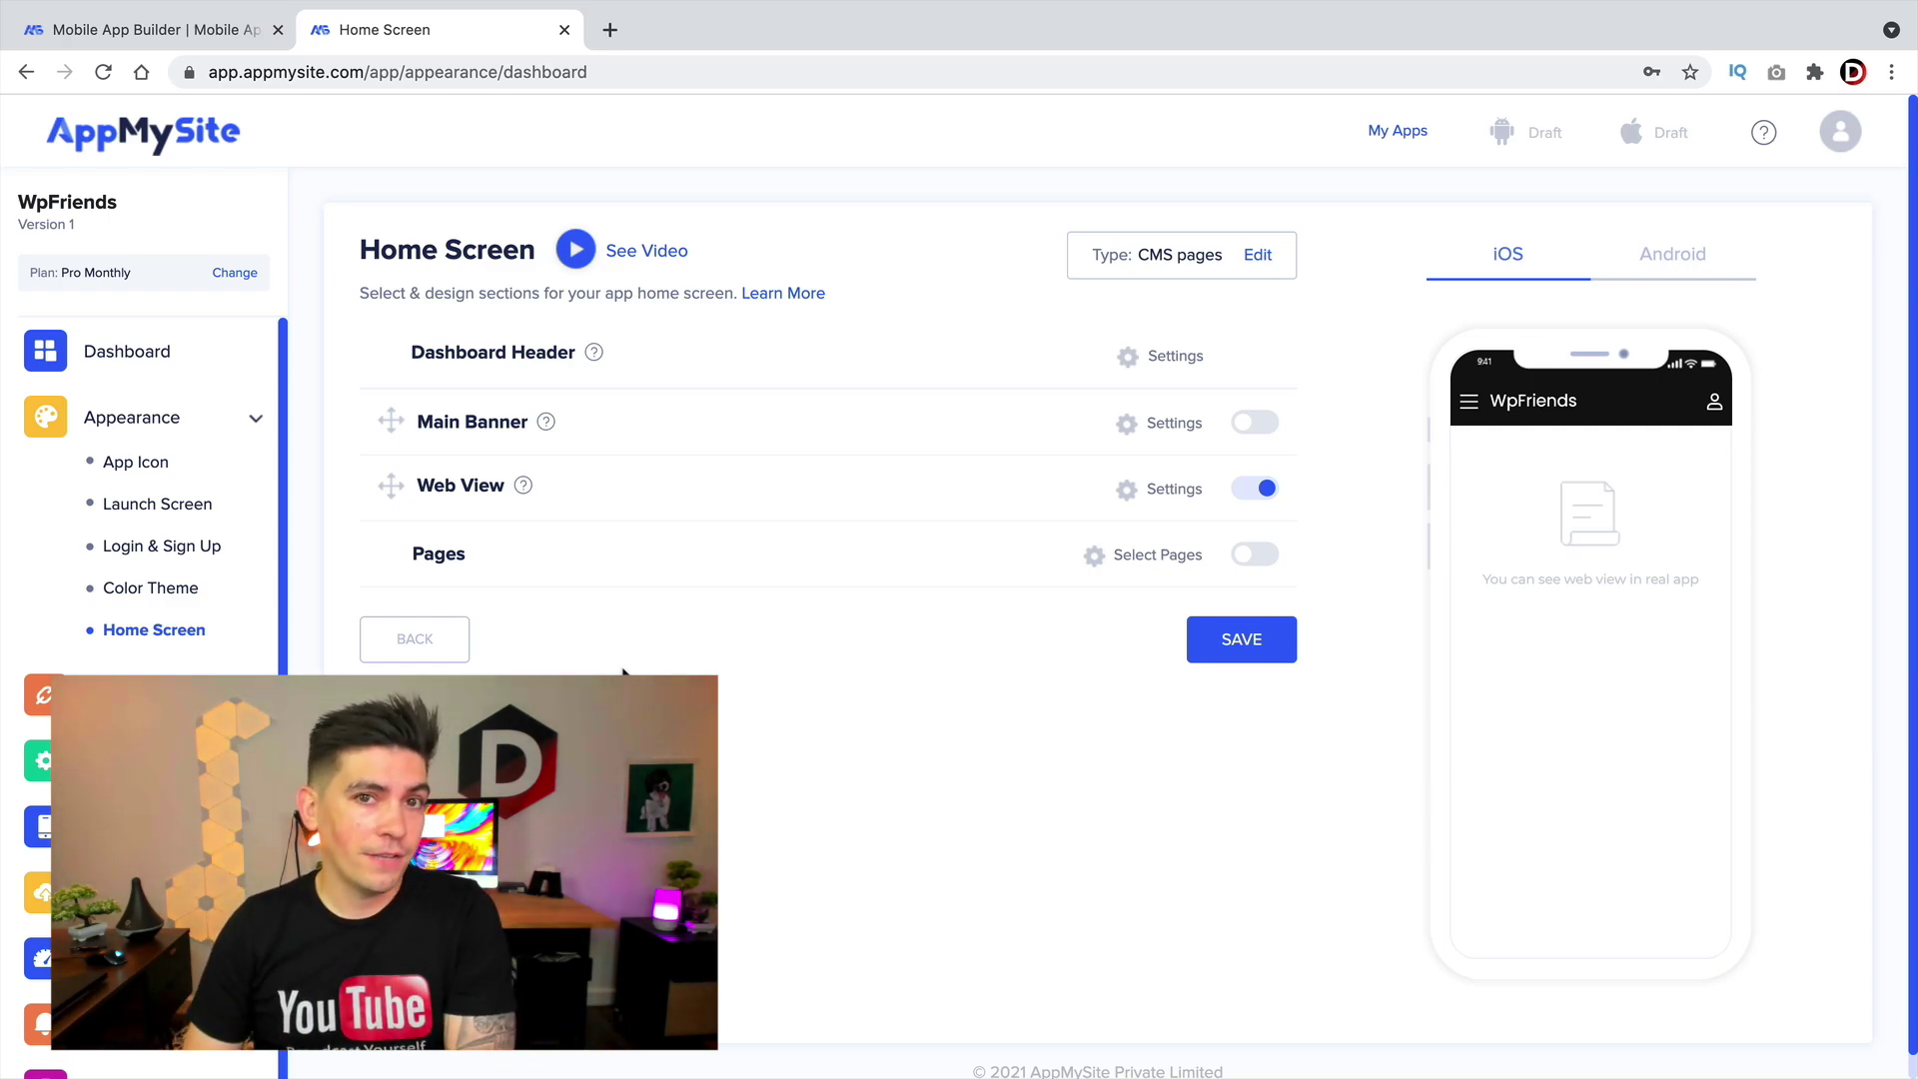
- Open the app's dashboard to view its overview and Go Live Checklist
scroll(129, 895, down, 2)
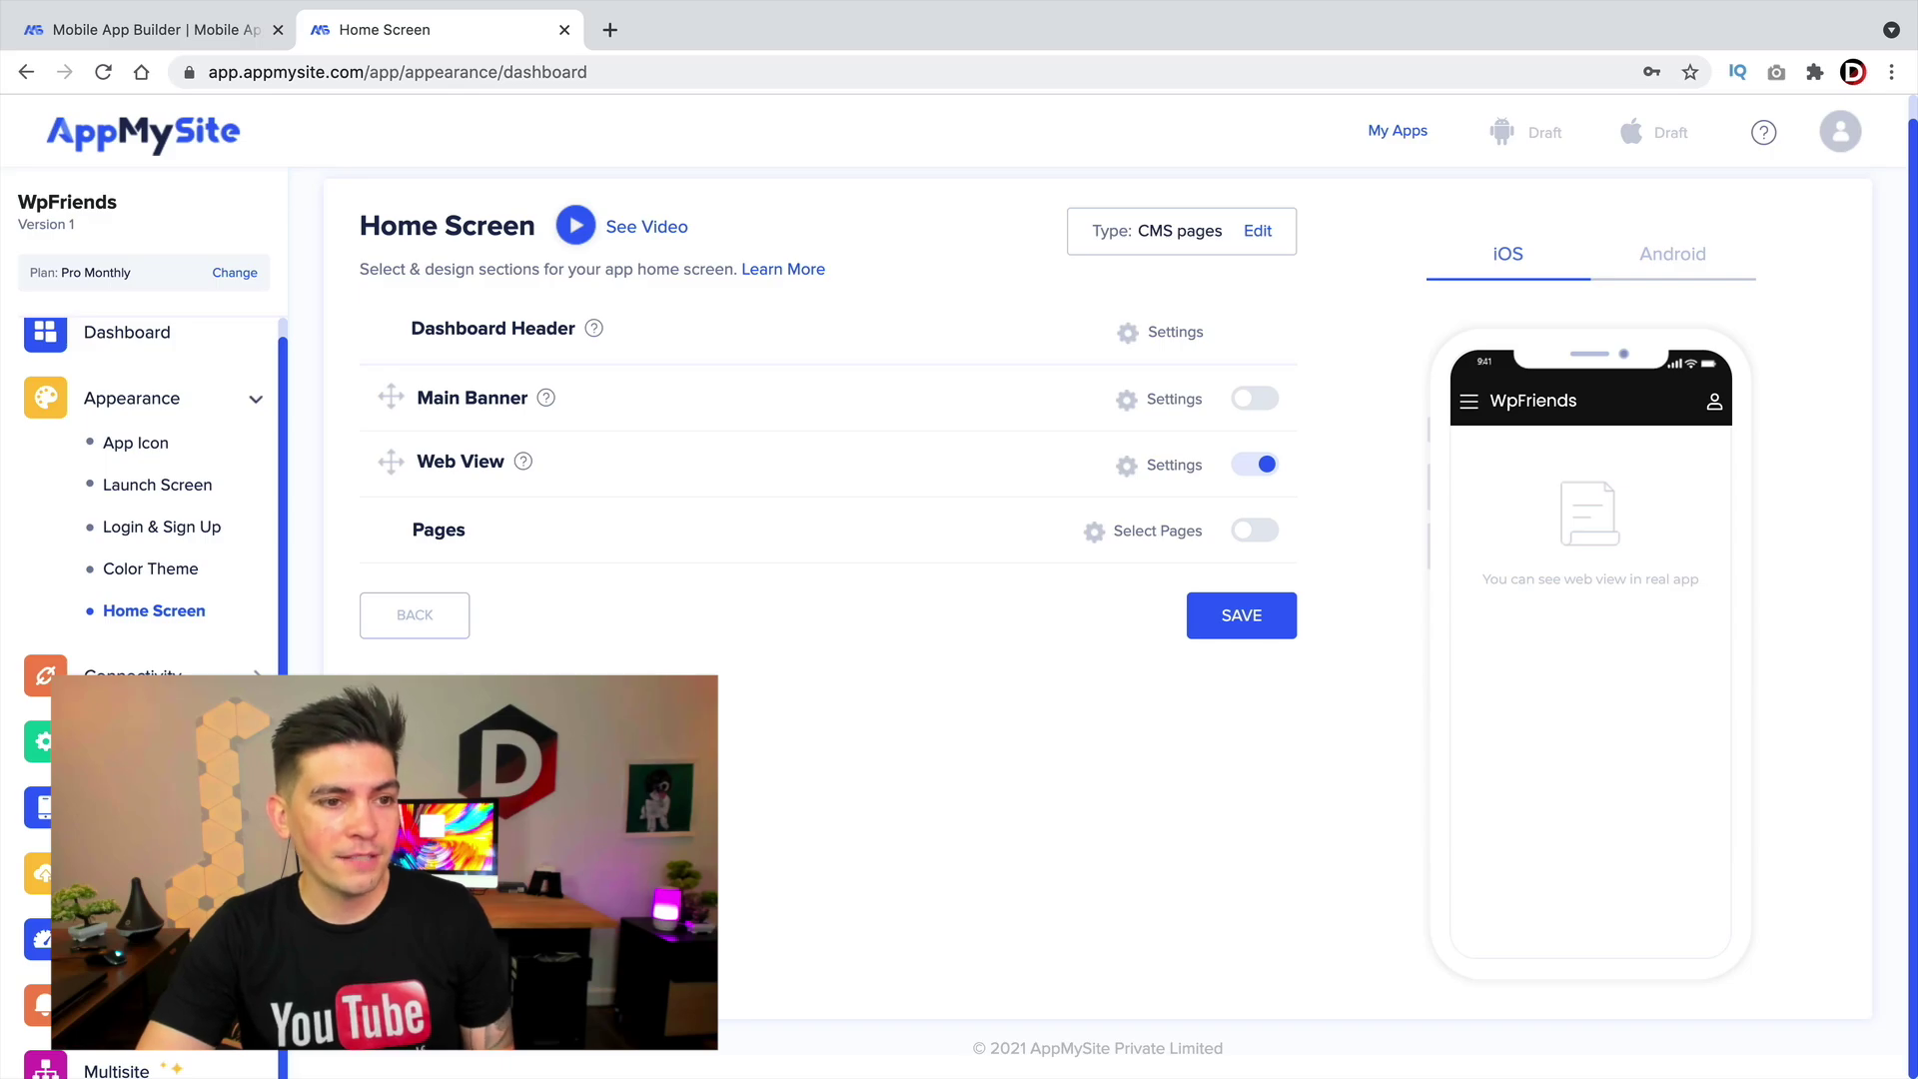
scroll(145, 479, up, 1)
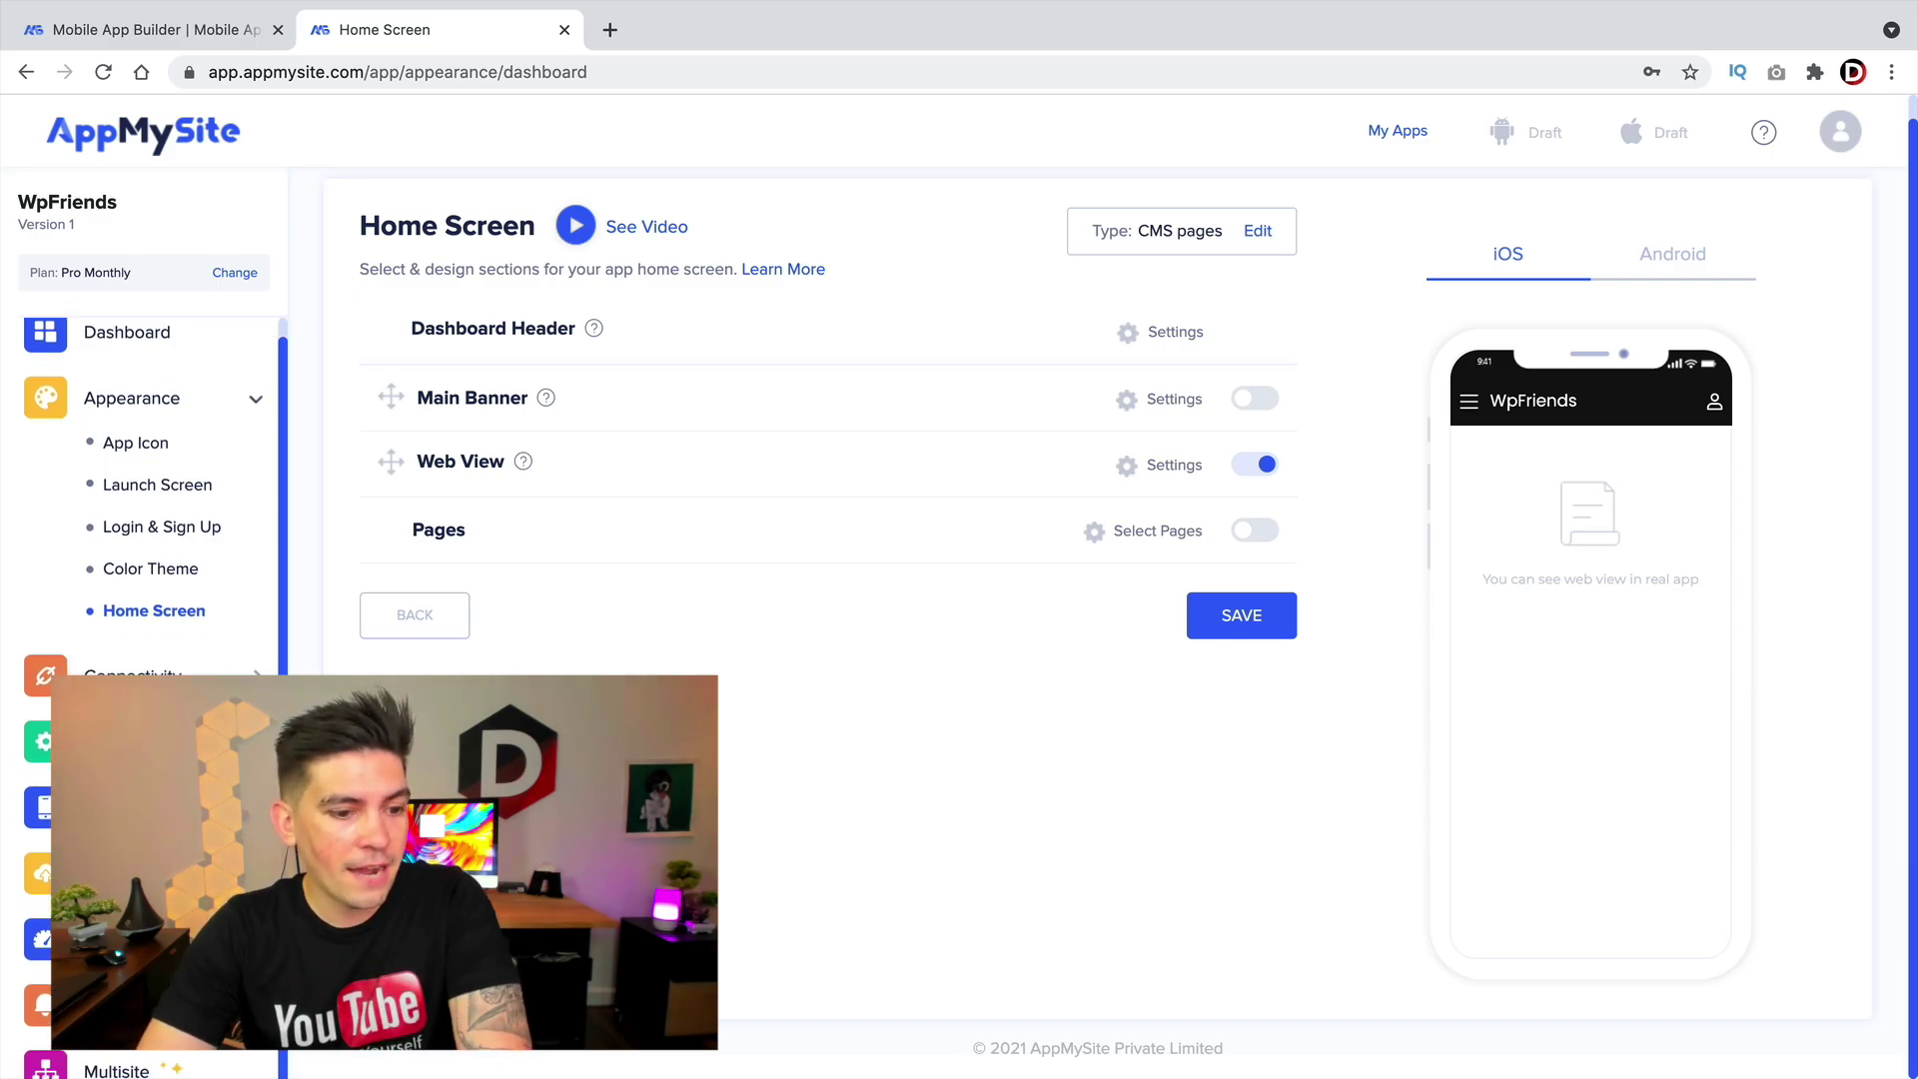
scroll(100, 640, up, 1)
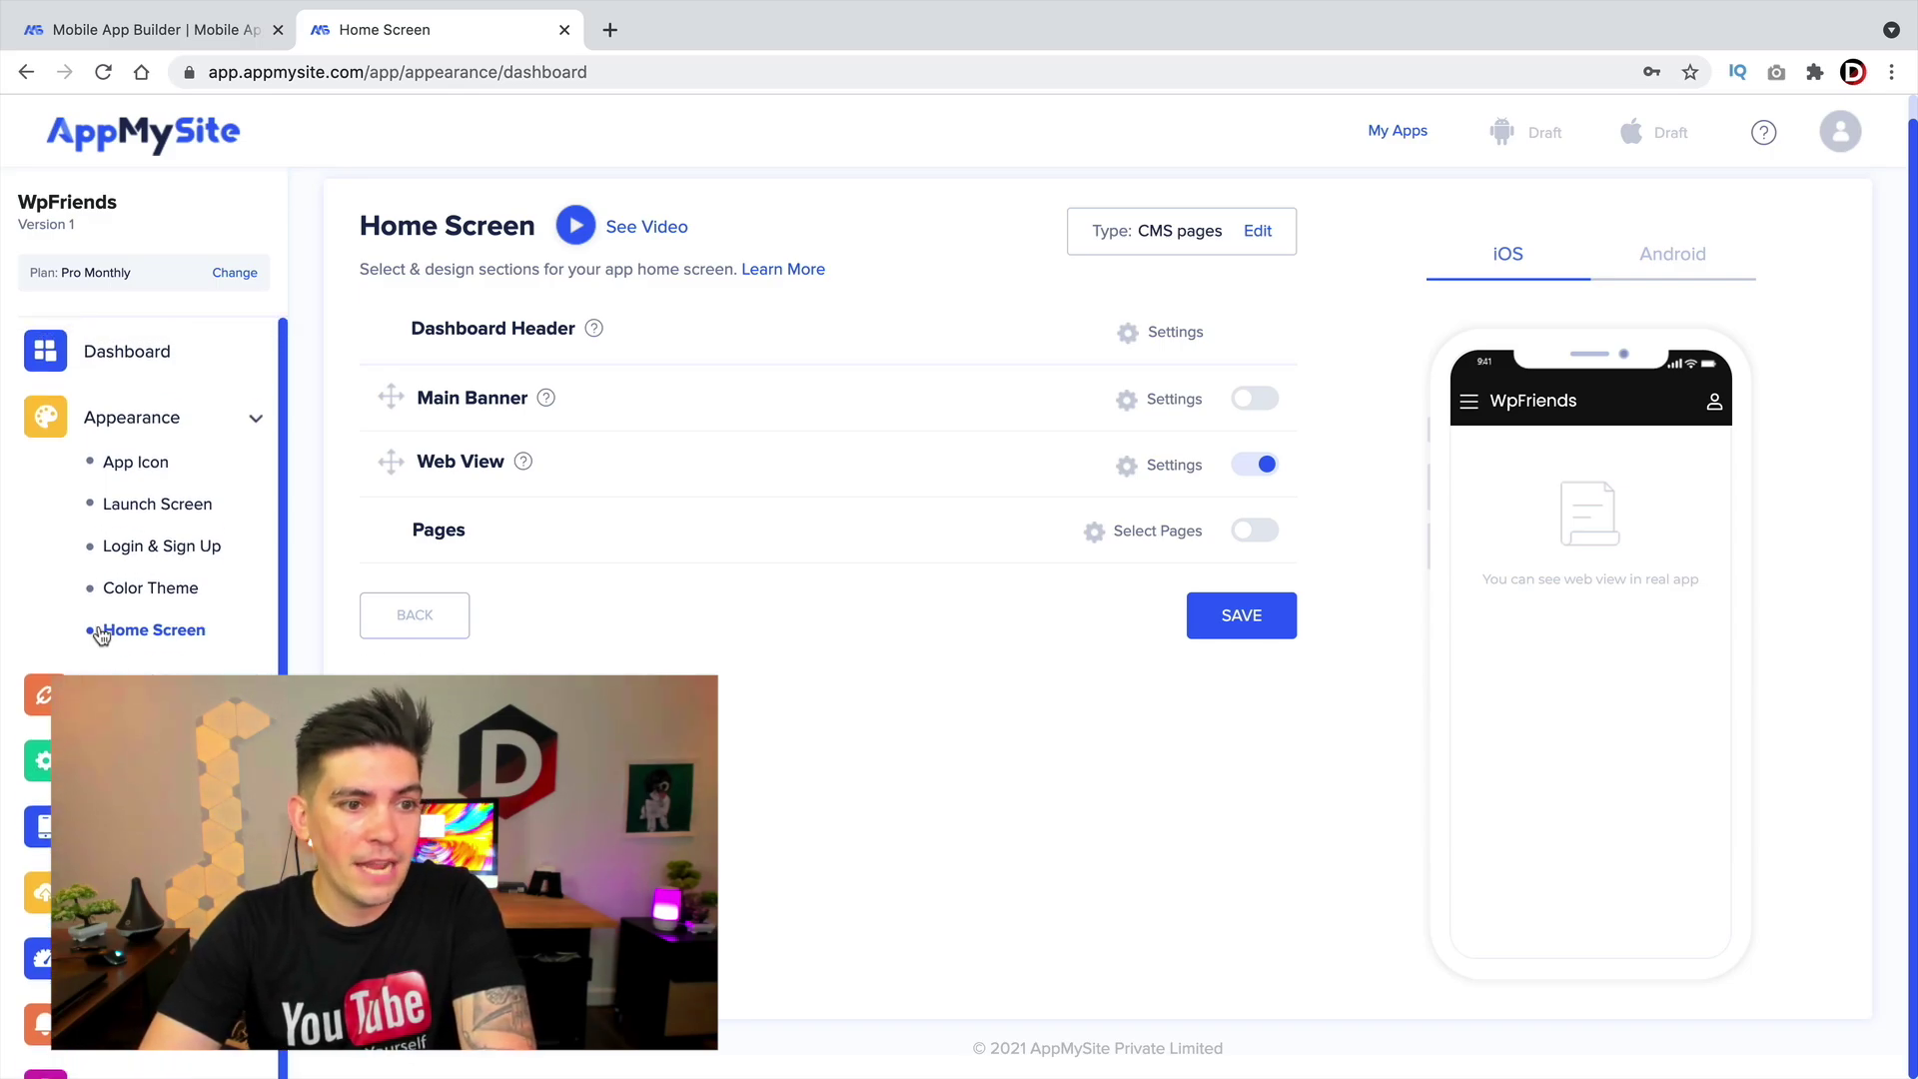
click(161, 367)
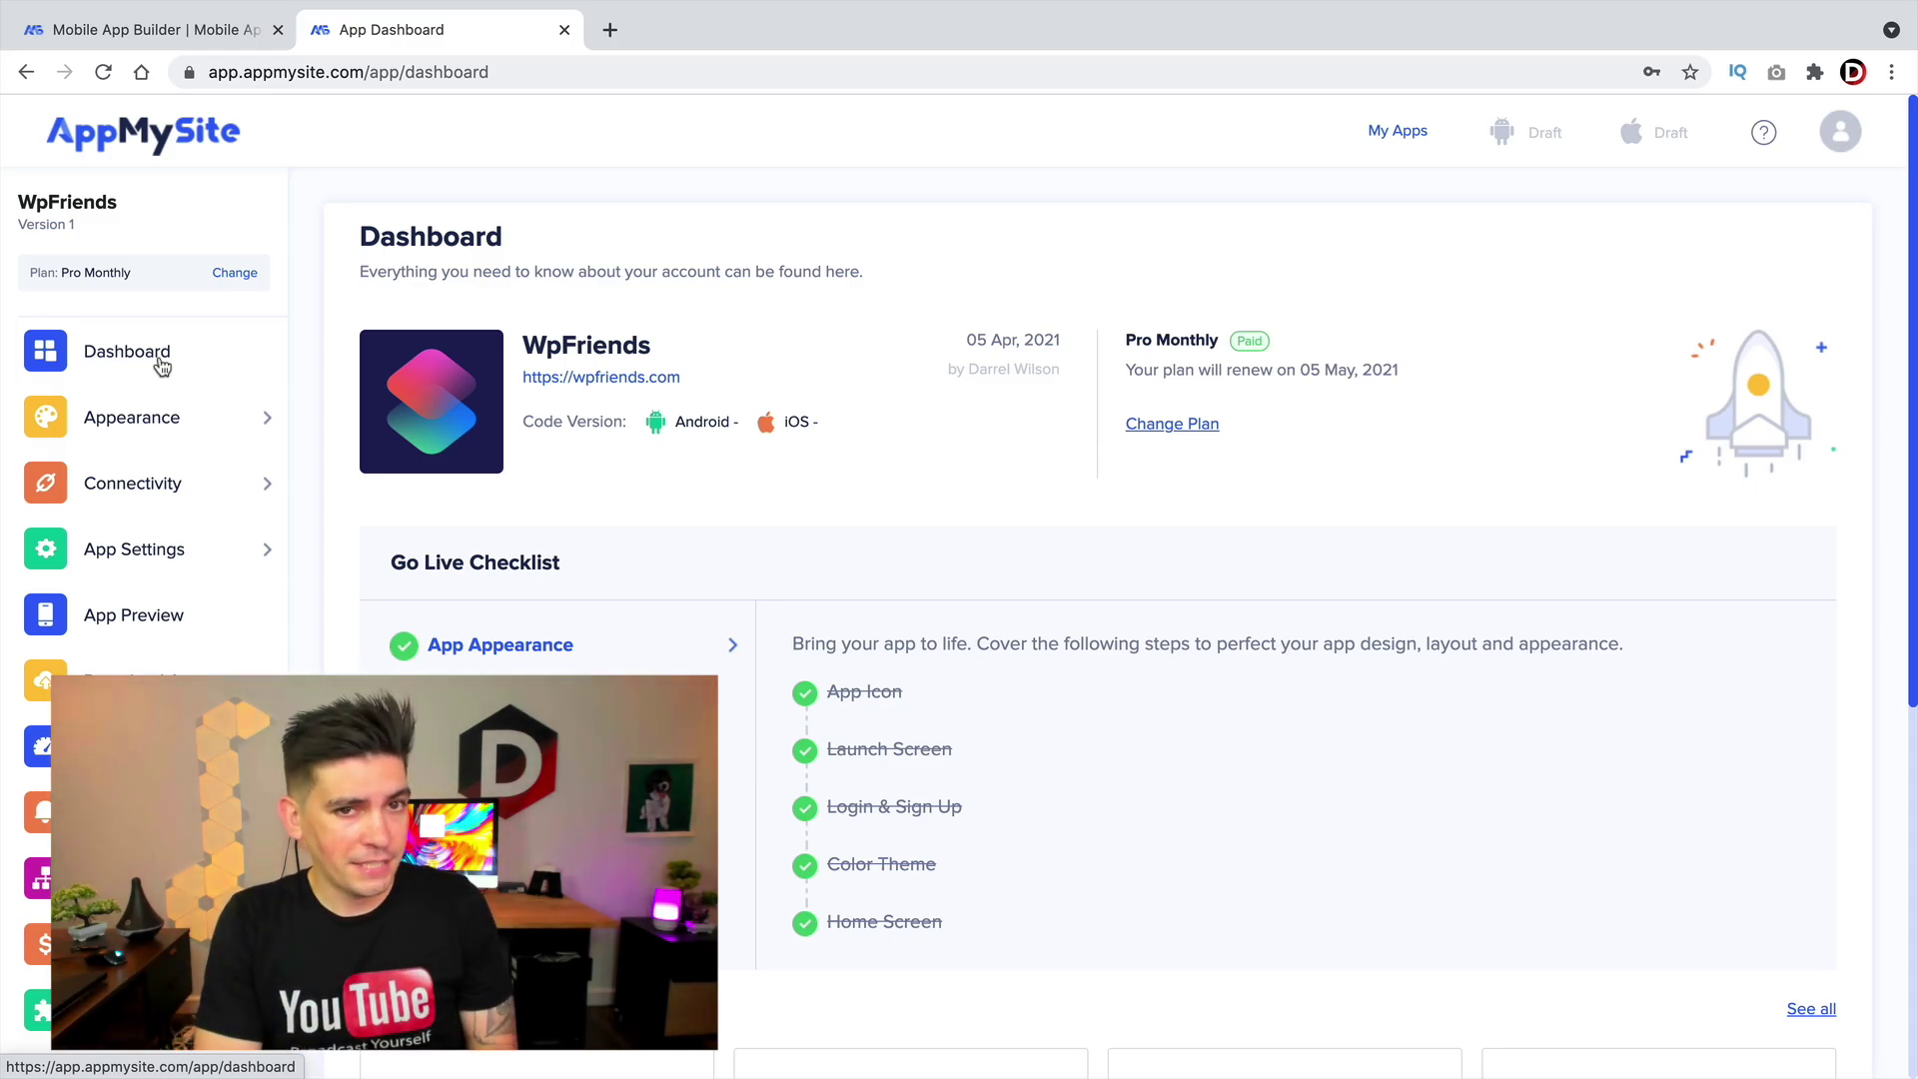
- Examine the AppMySite pricing plans, including the Pro plan's price, and return to the site's home page
click(228, 44)
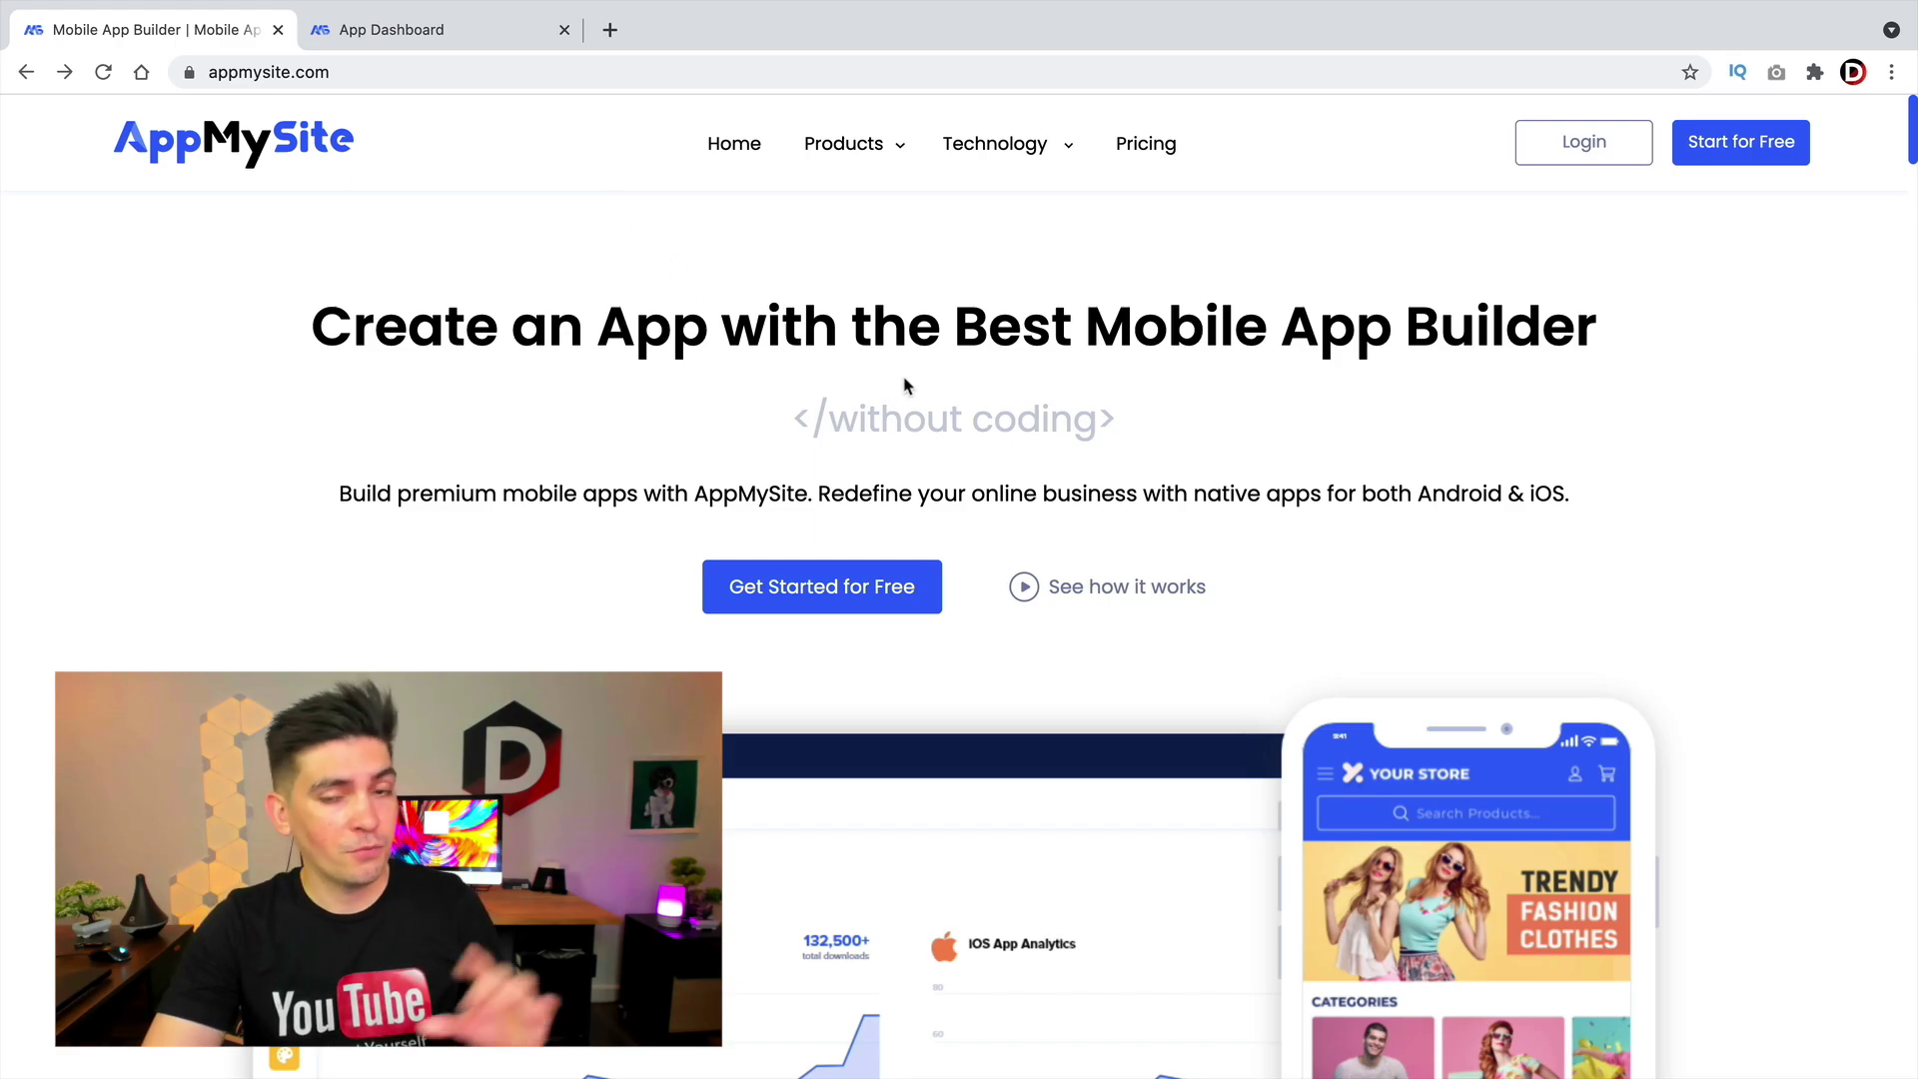
click(1154, 154)
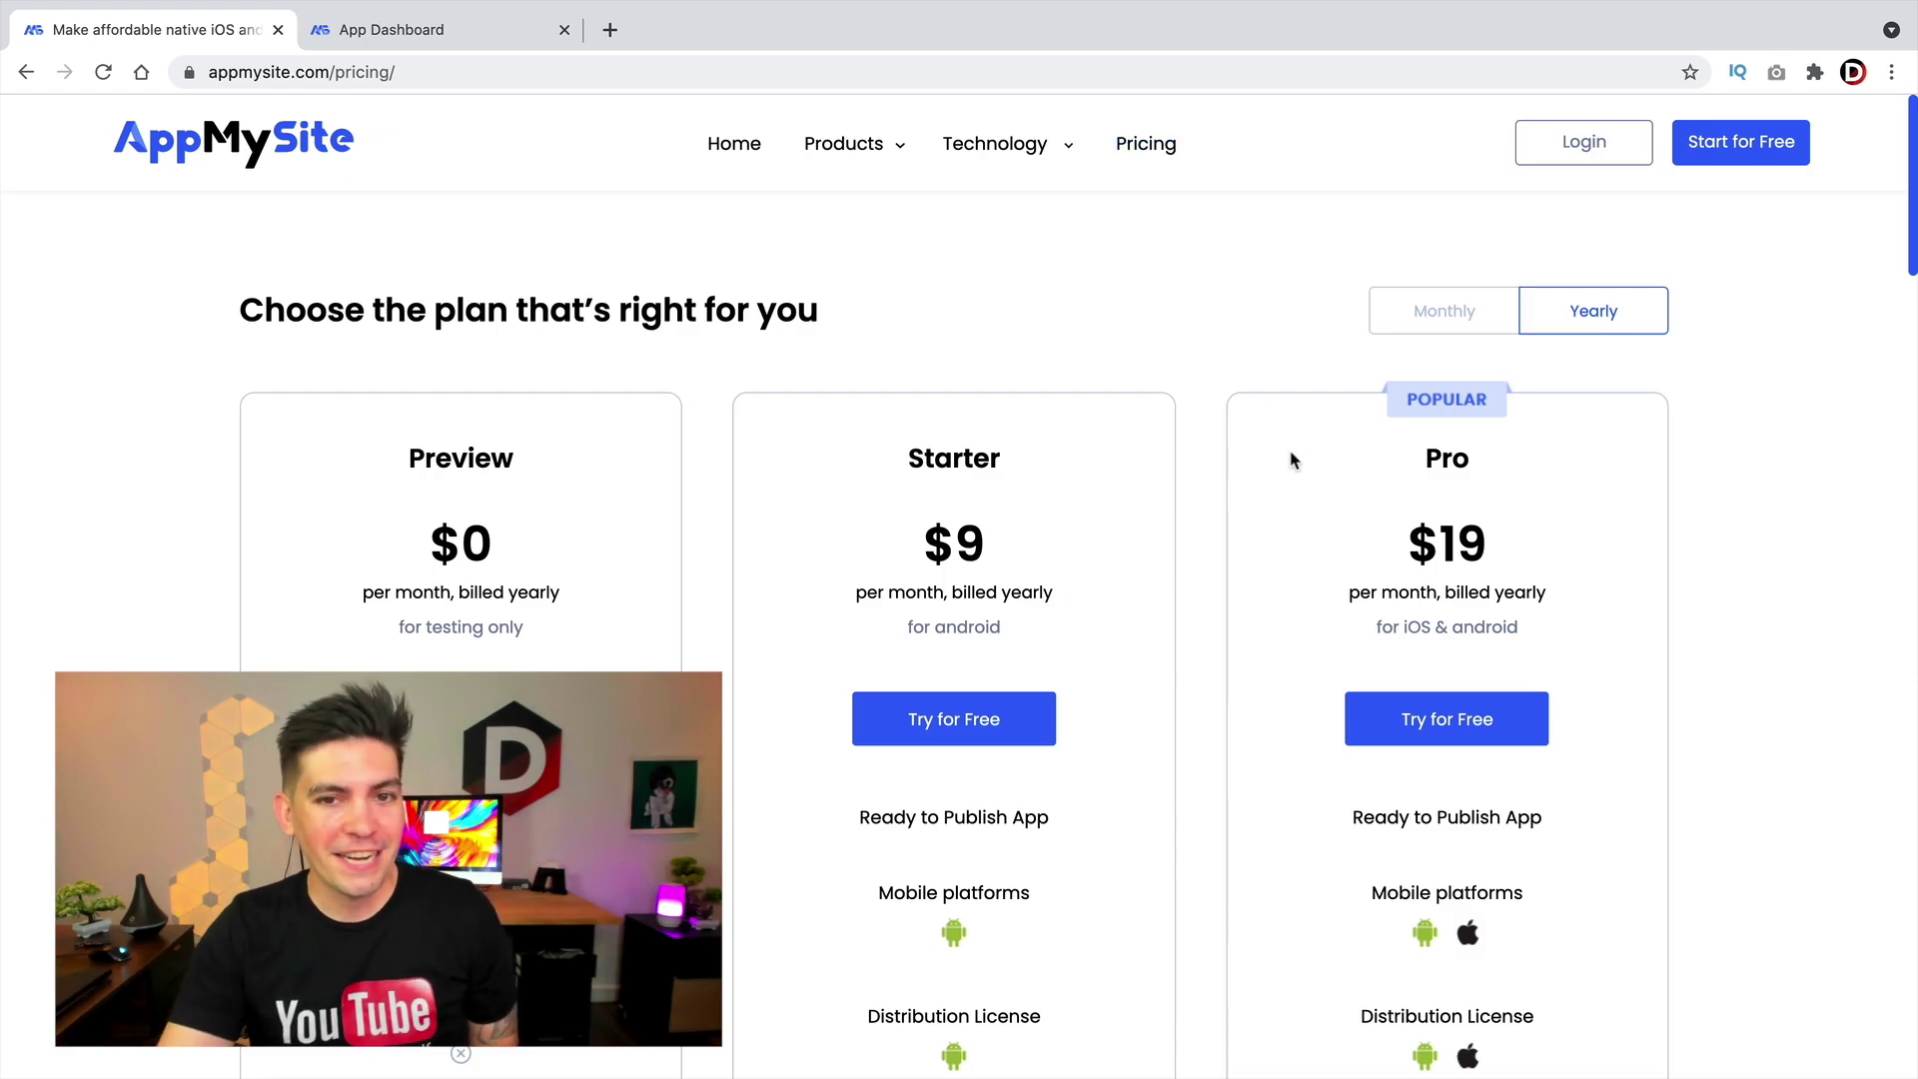
triple_click(1449, 559)
scroll(1450, 560, down, 1)
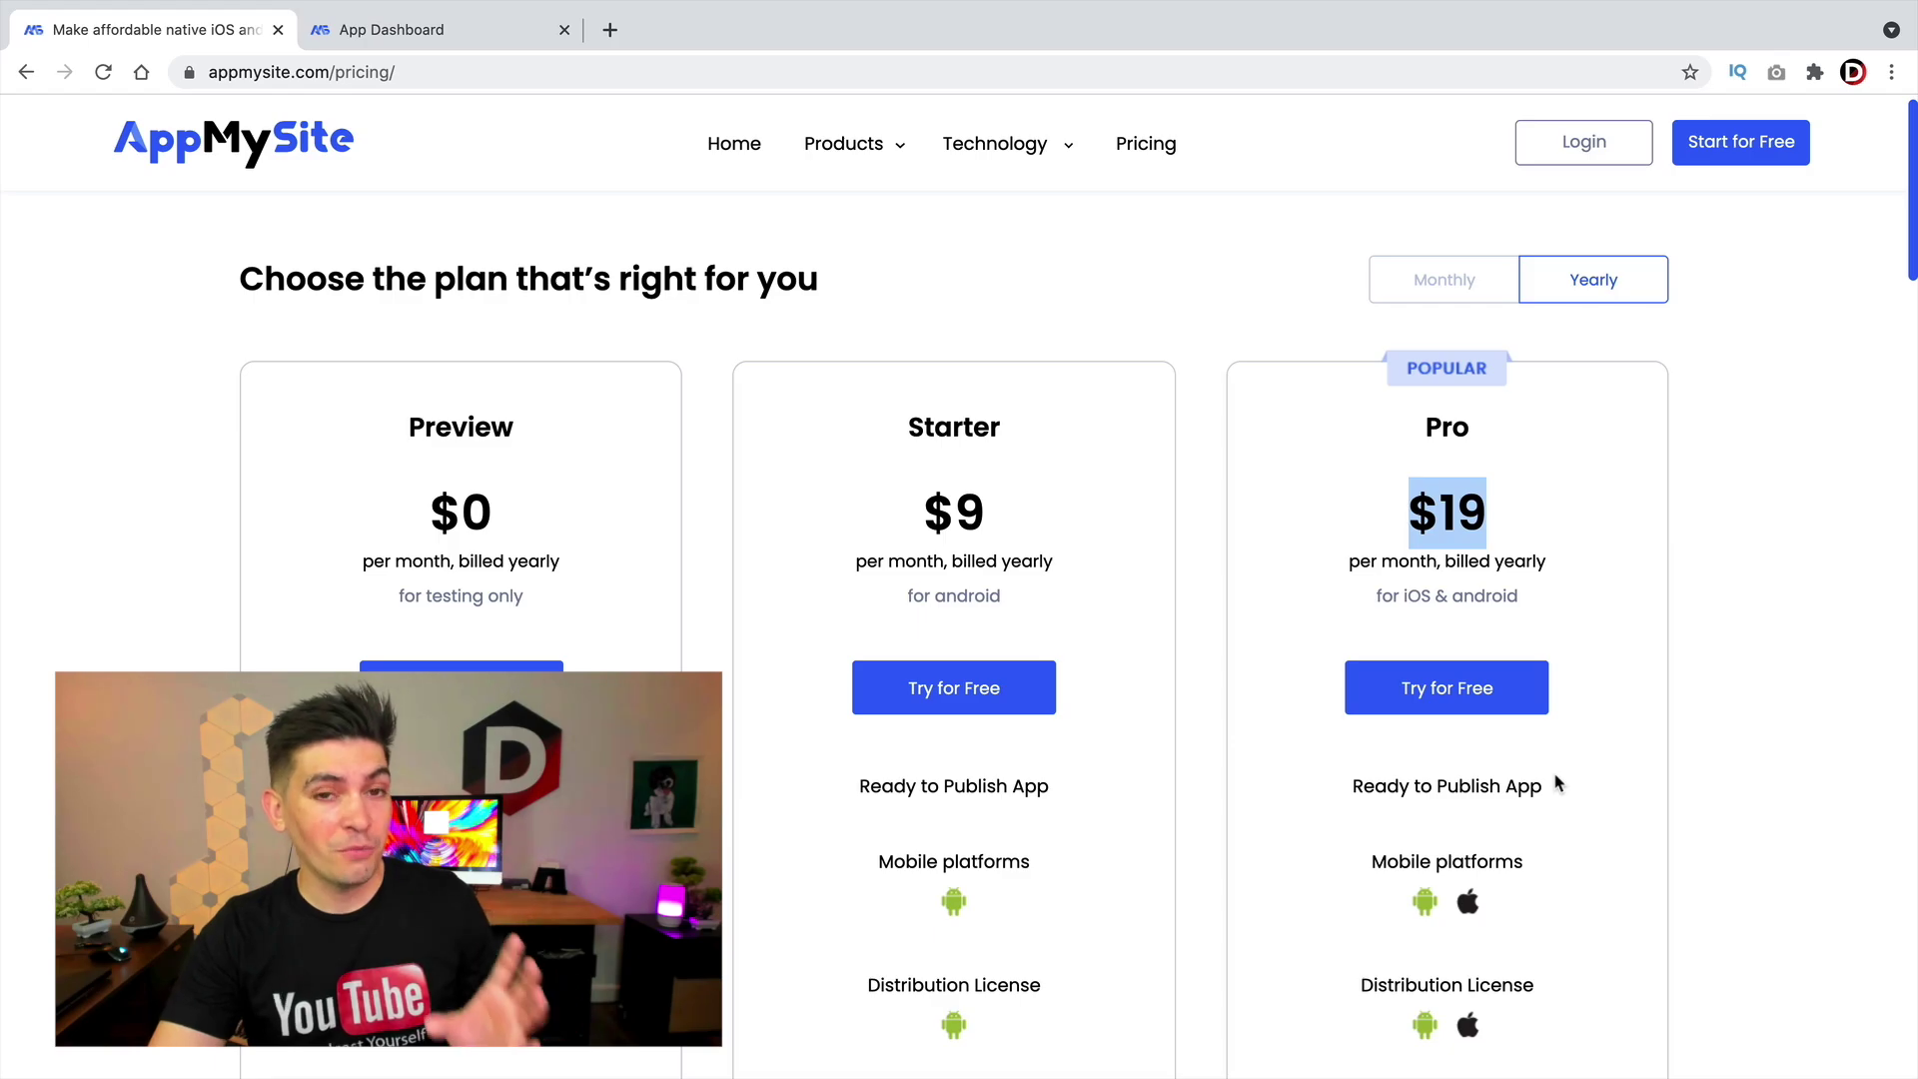
click(26, 72)
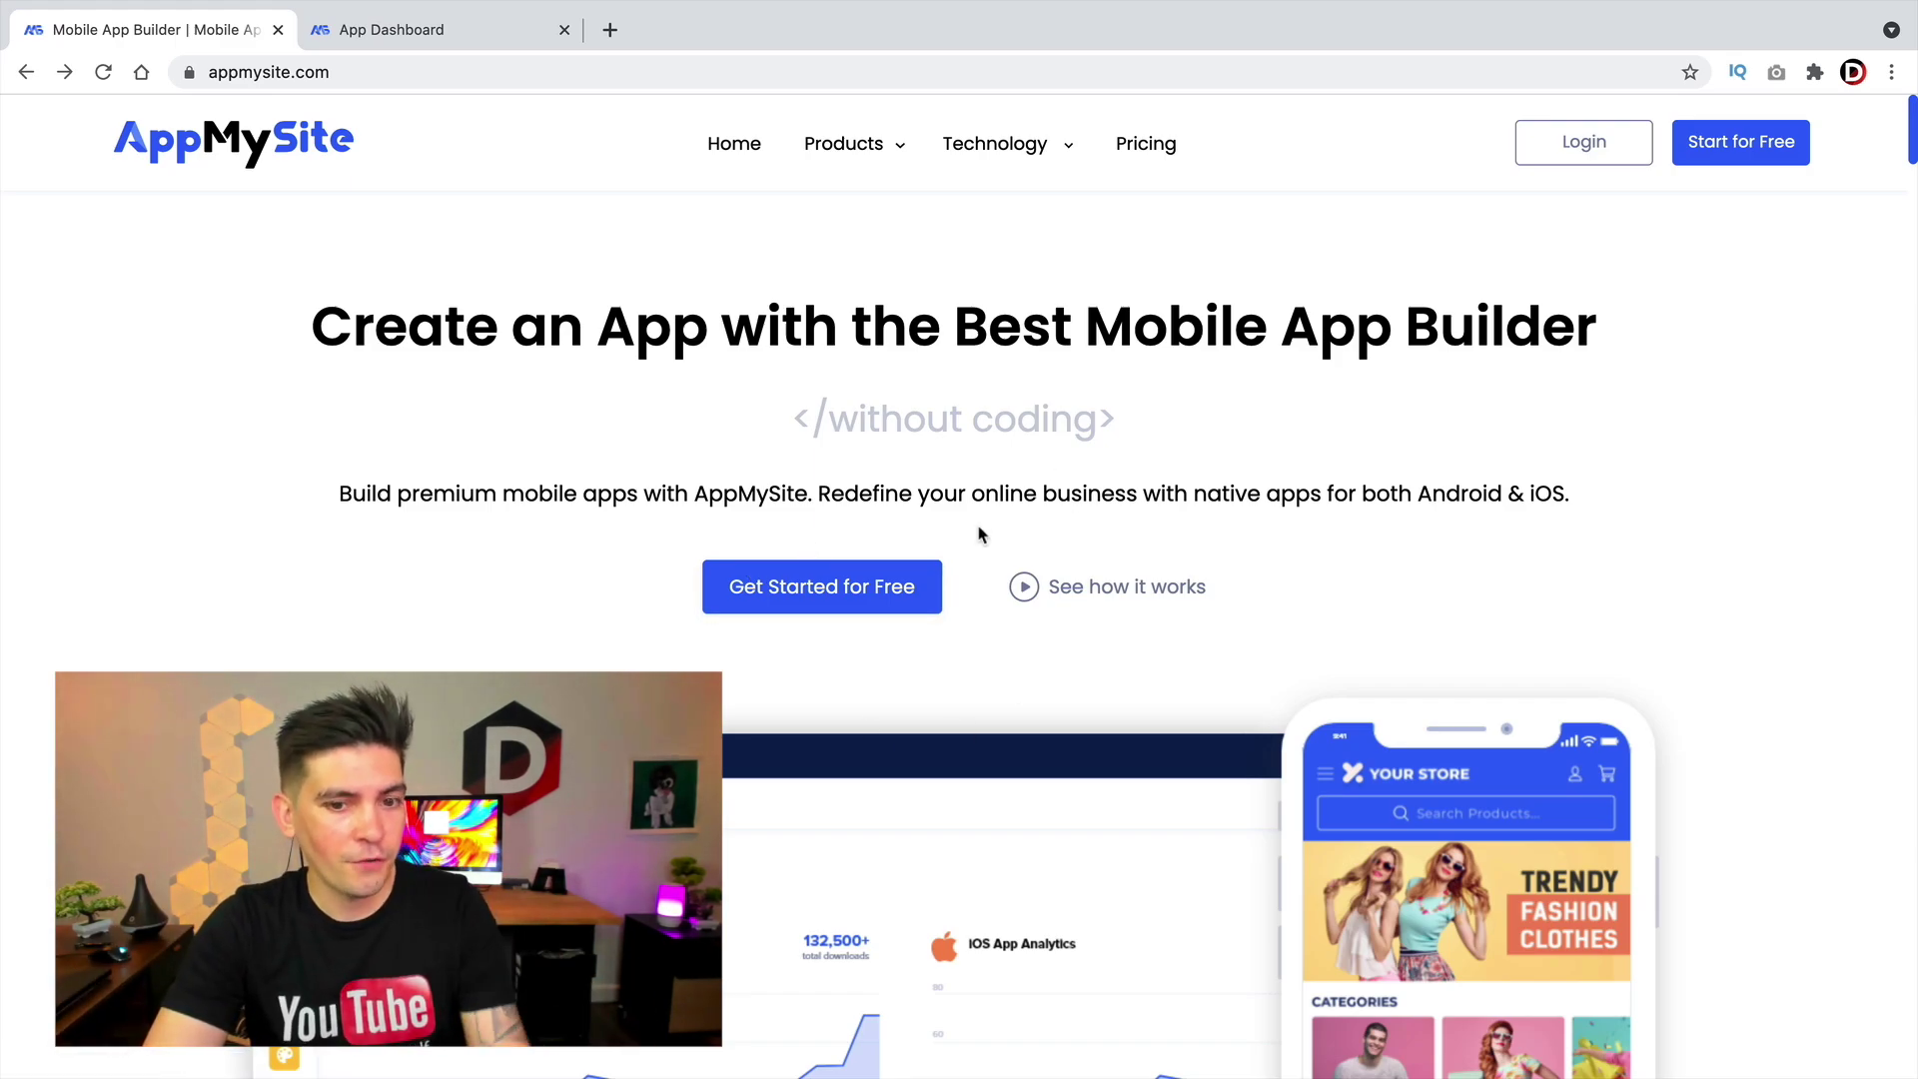
- Go from the site's home page to the account area and start building a new app
click(834, 590)
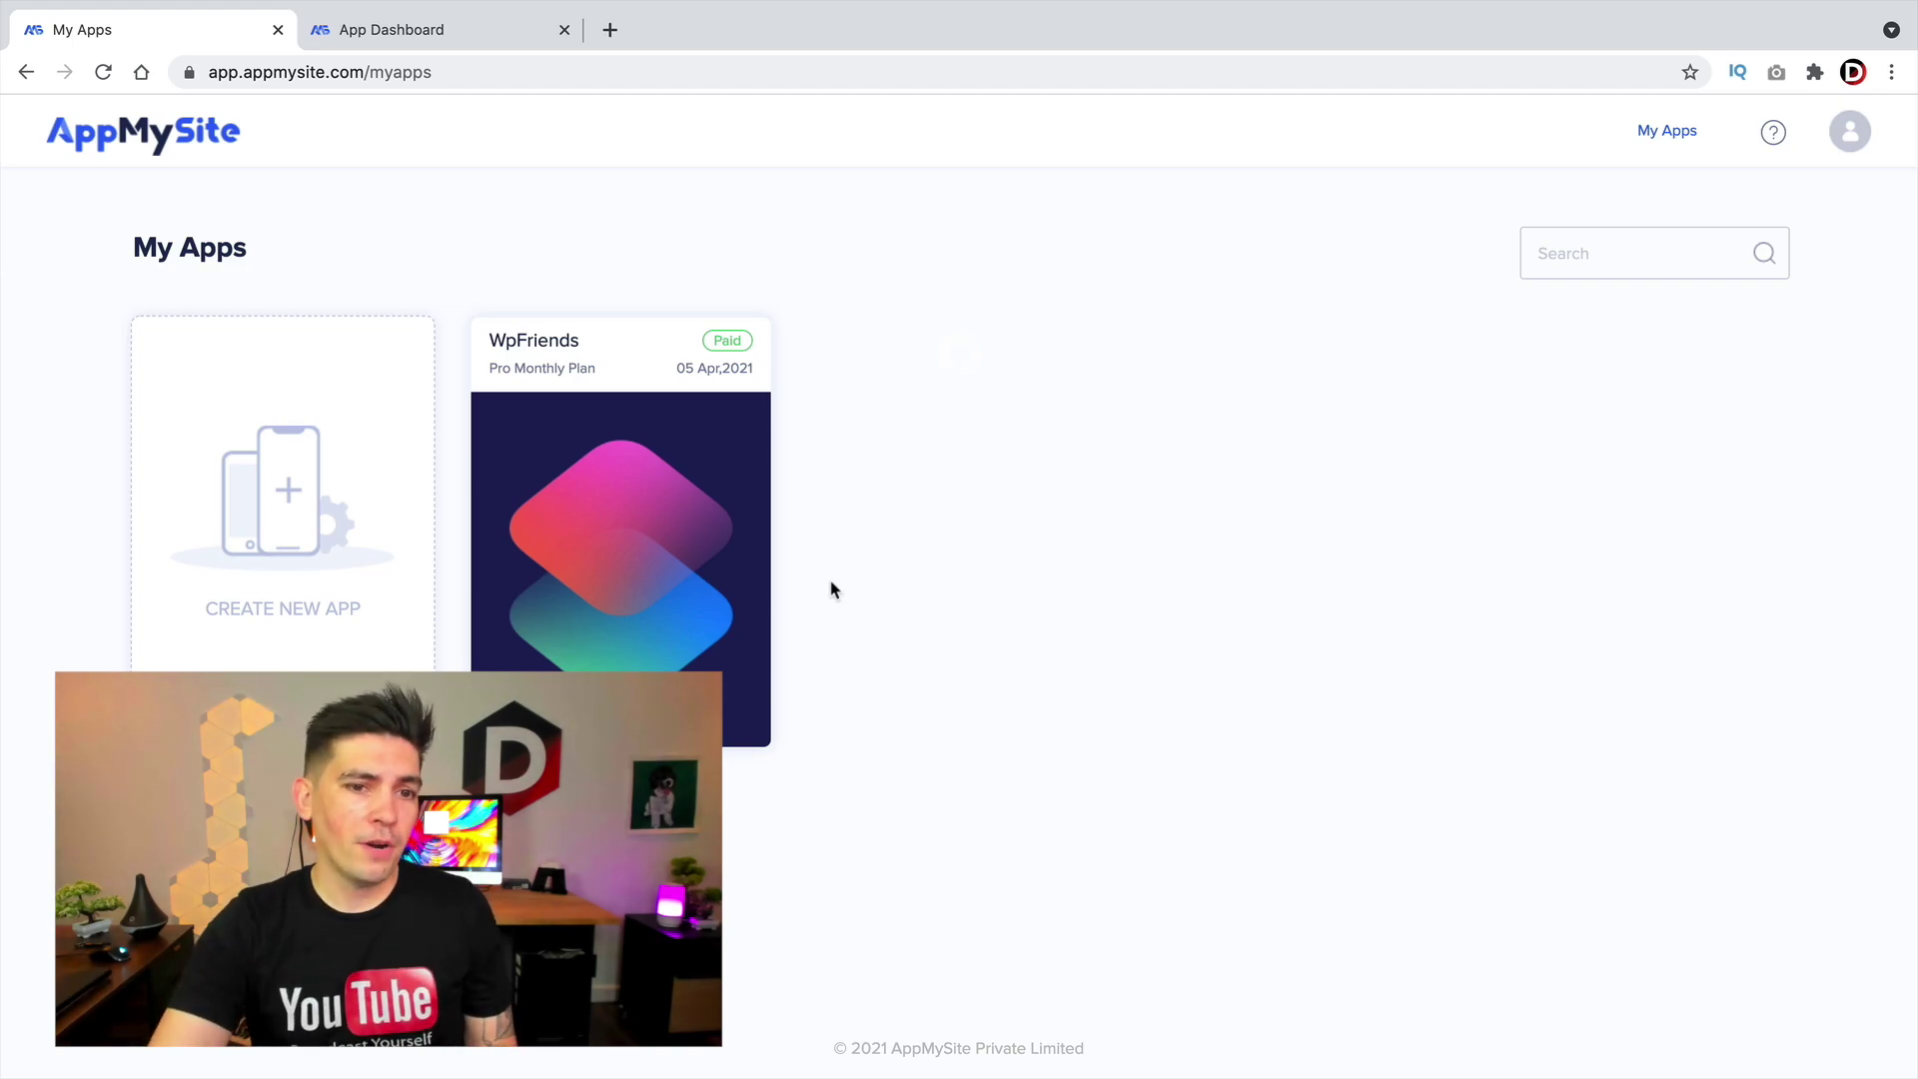
mouse_move(687, 531)
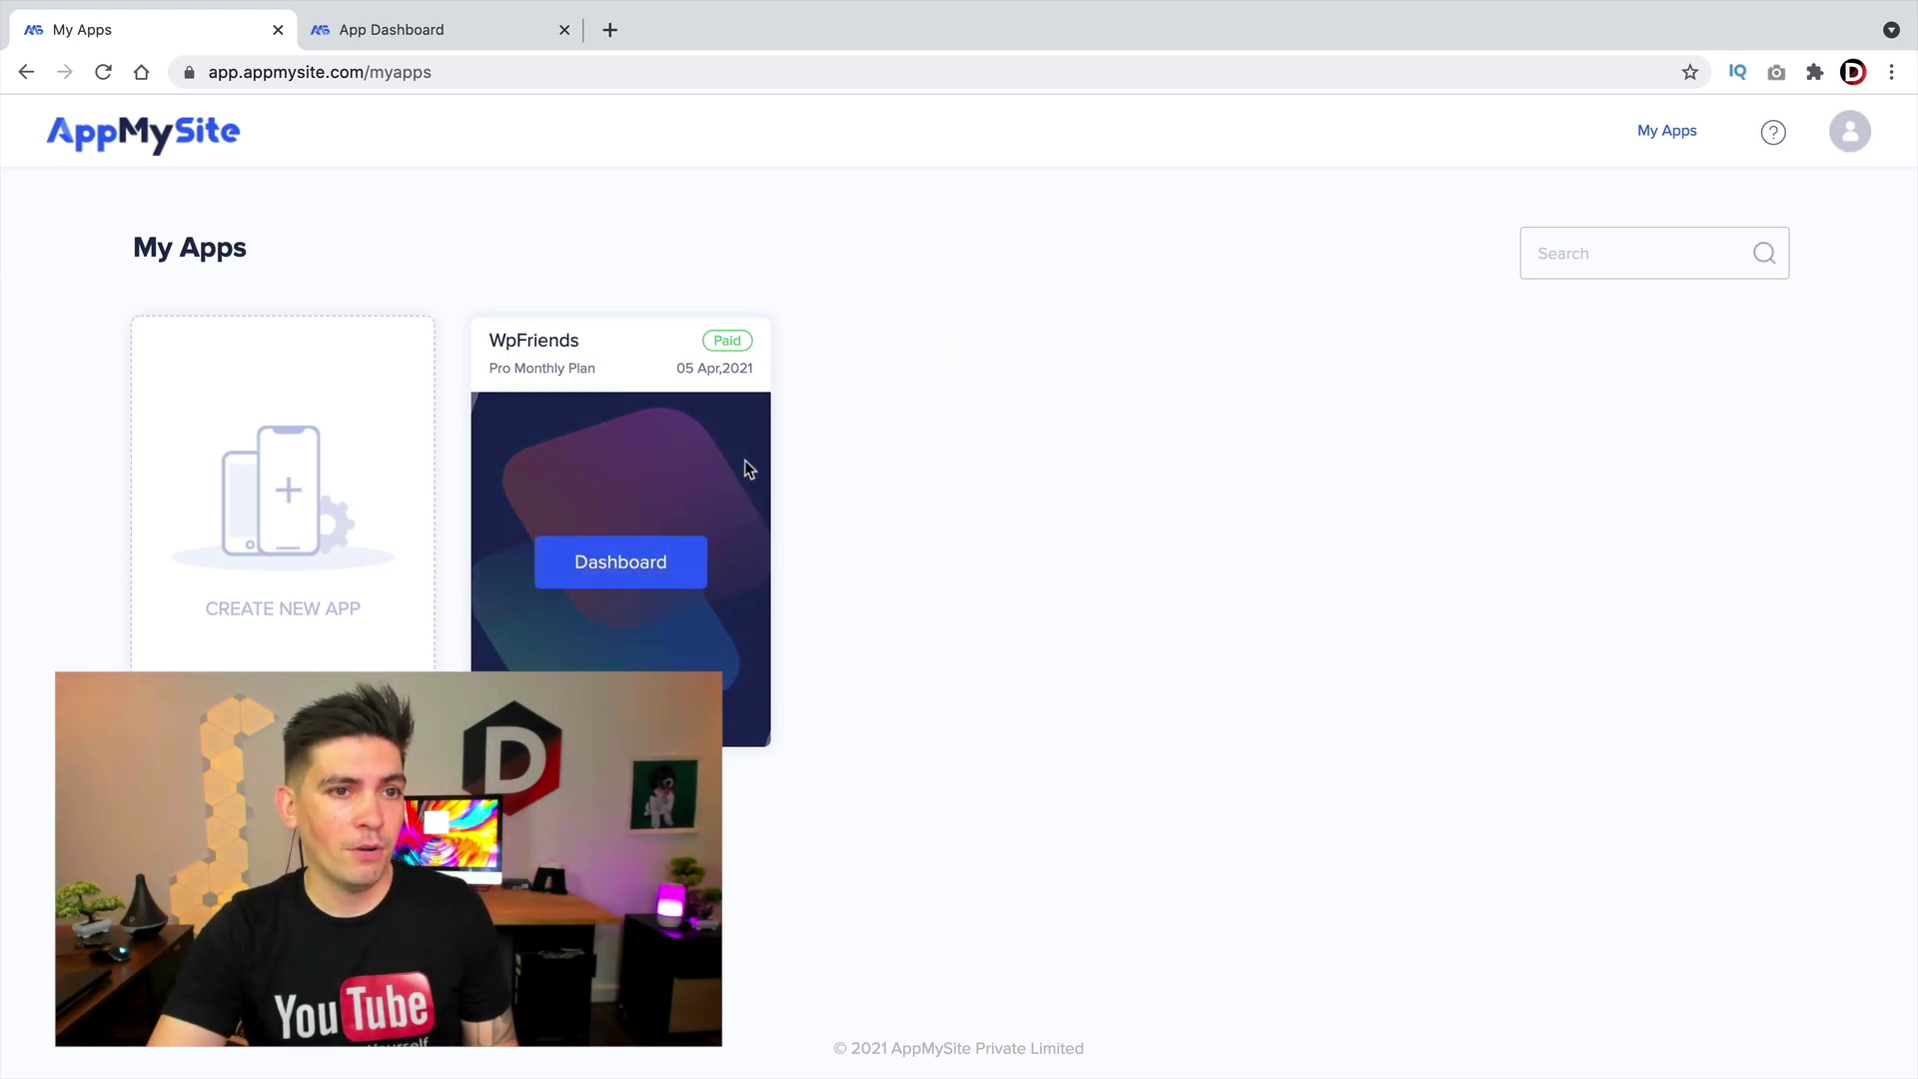
click(1851, 131)
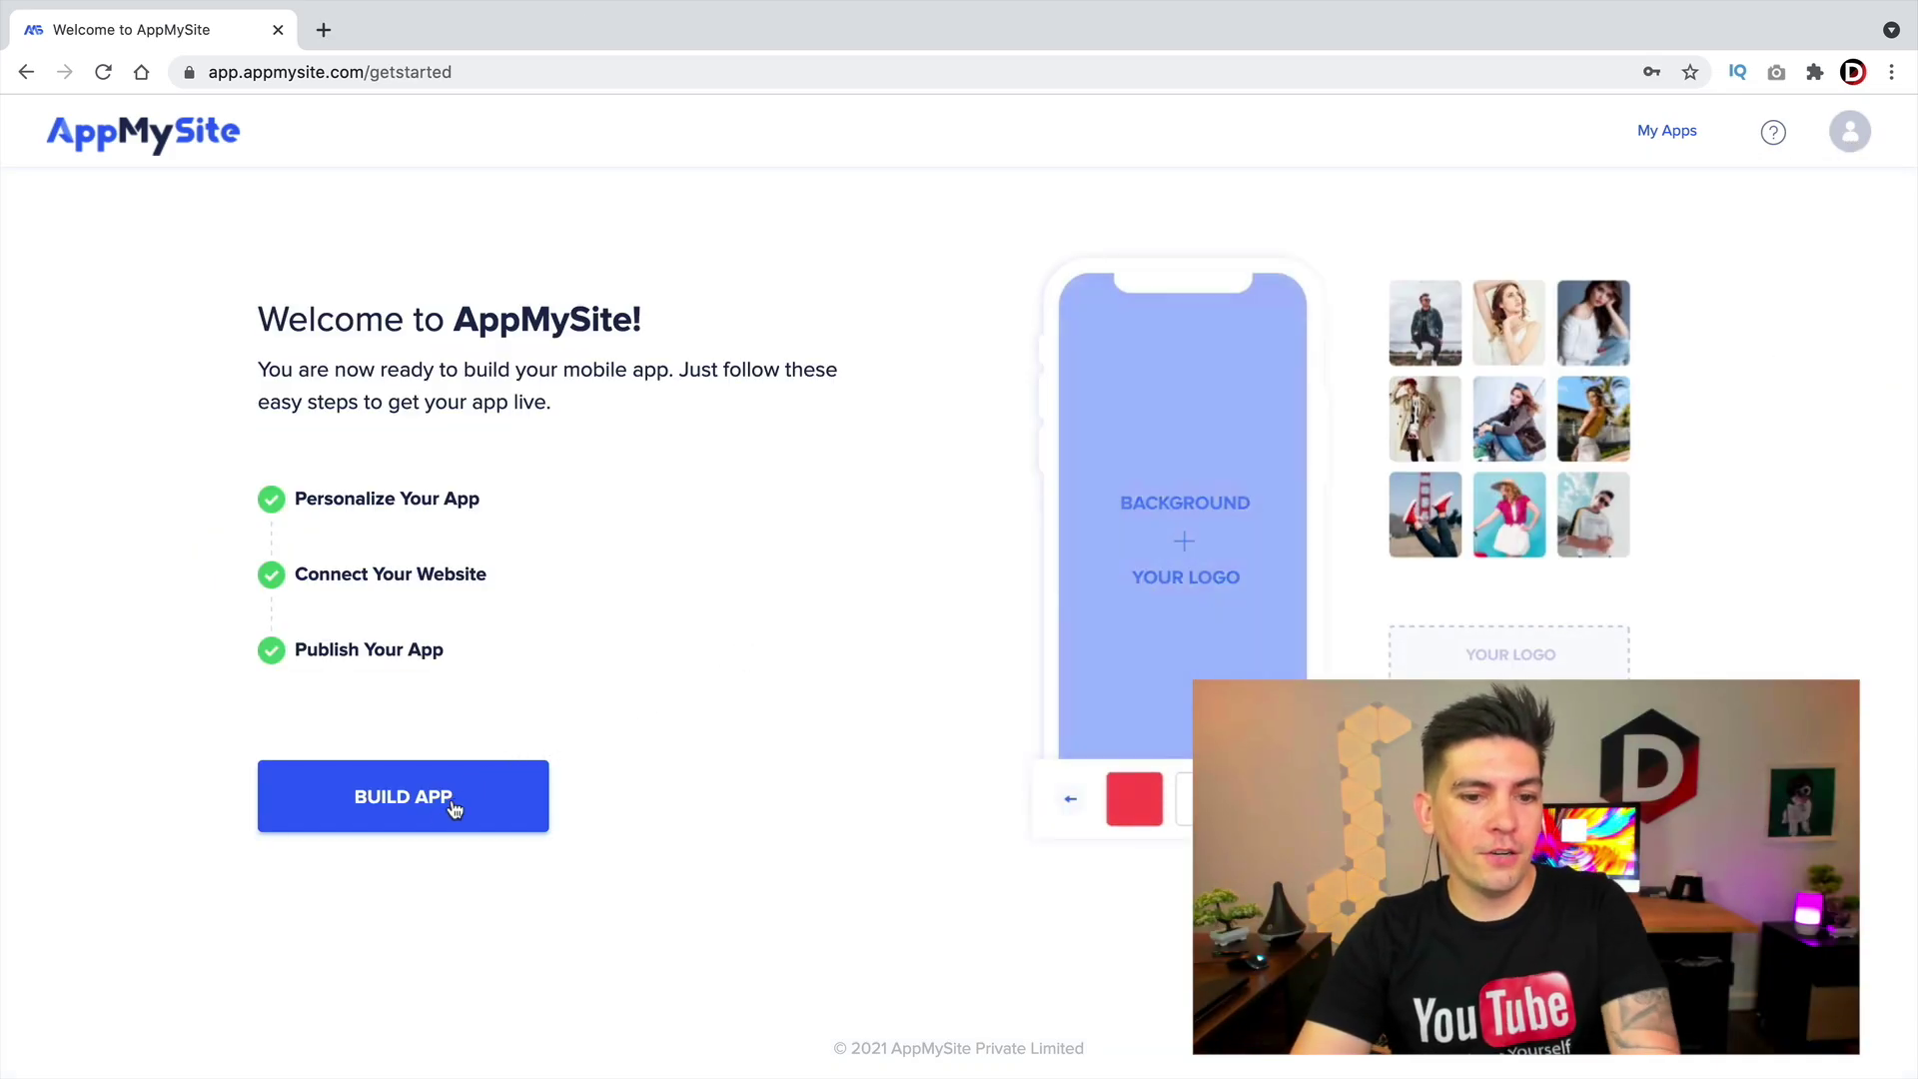
click(380, 814)
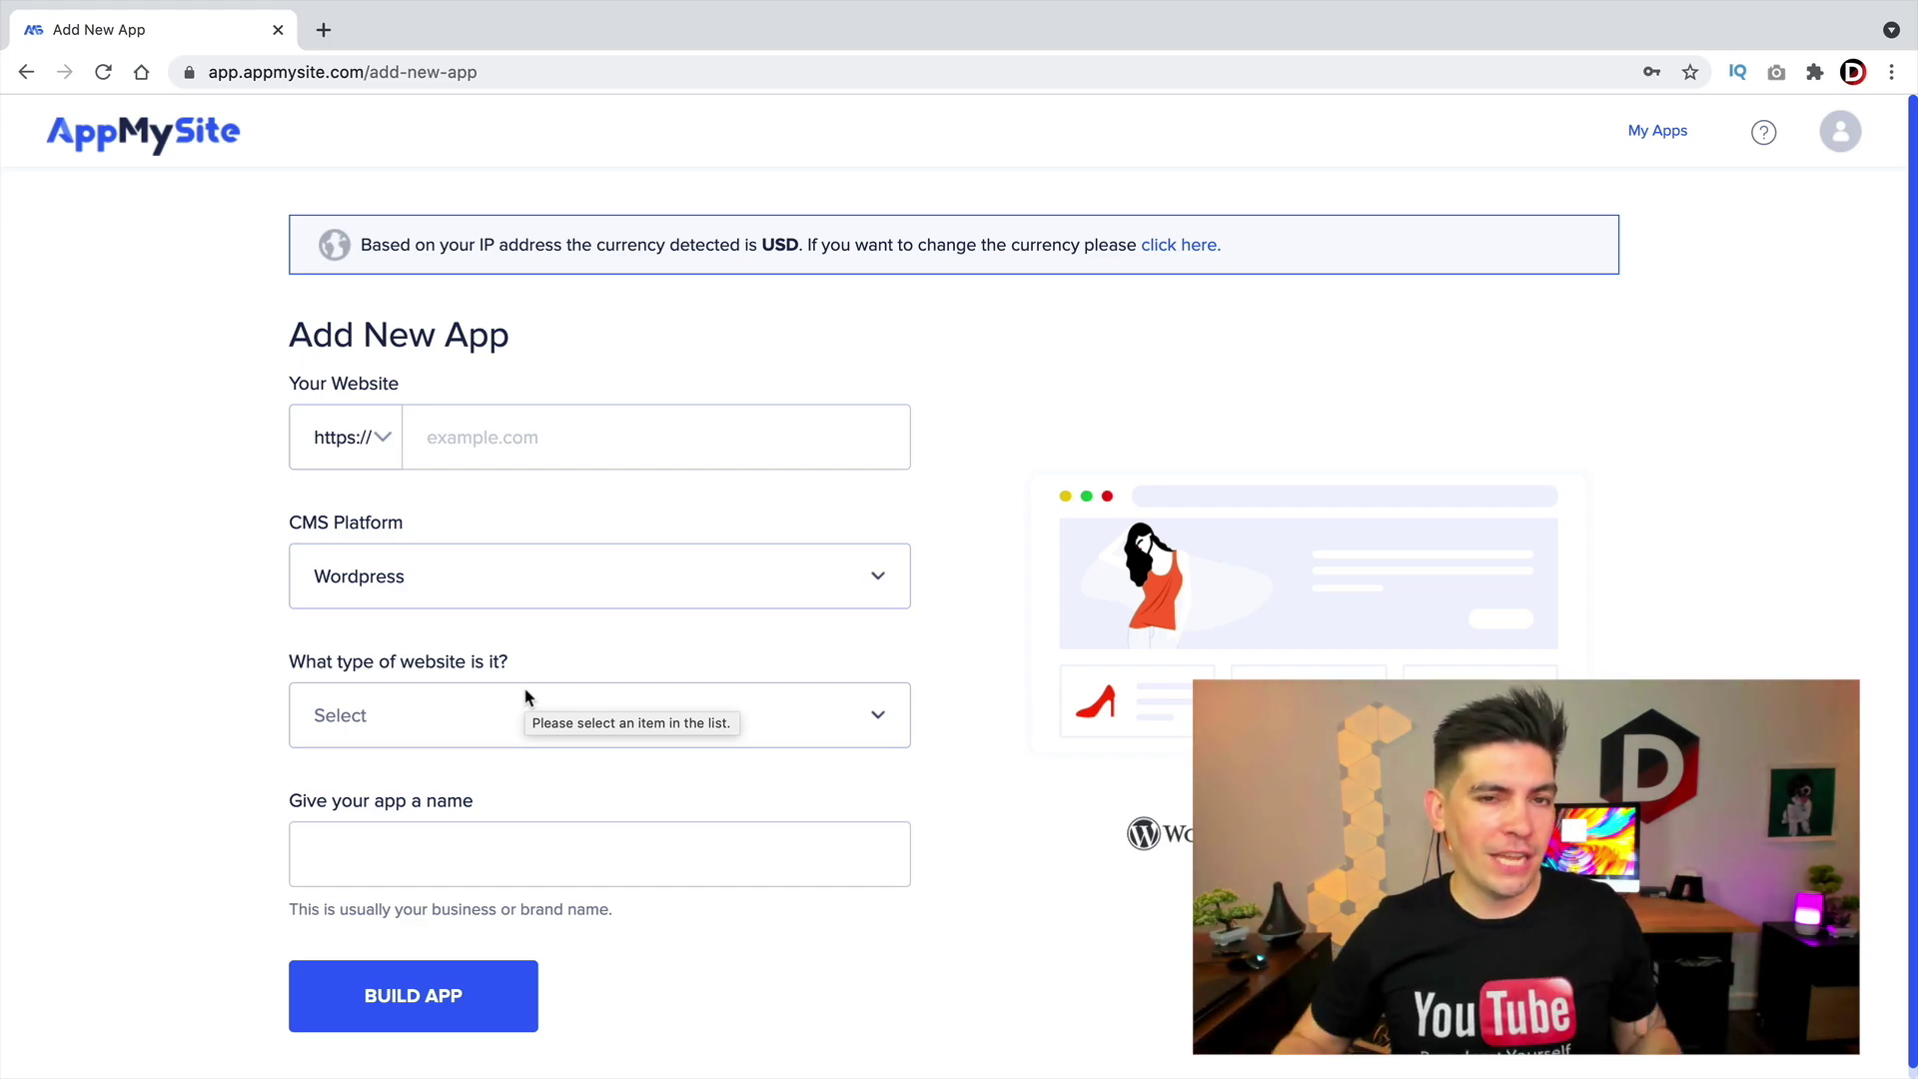
- Enter tutorialdomain.com as the new app's website and keep Wordpress as the CMS platform
click(562, 437)
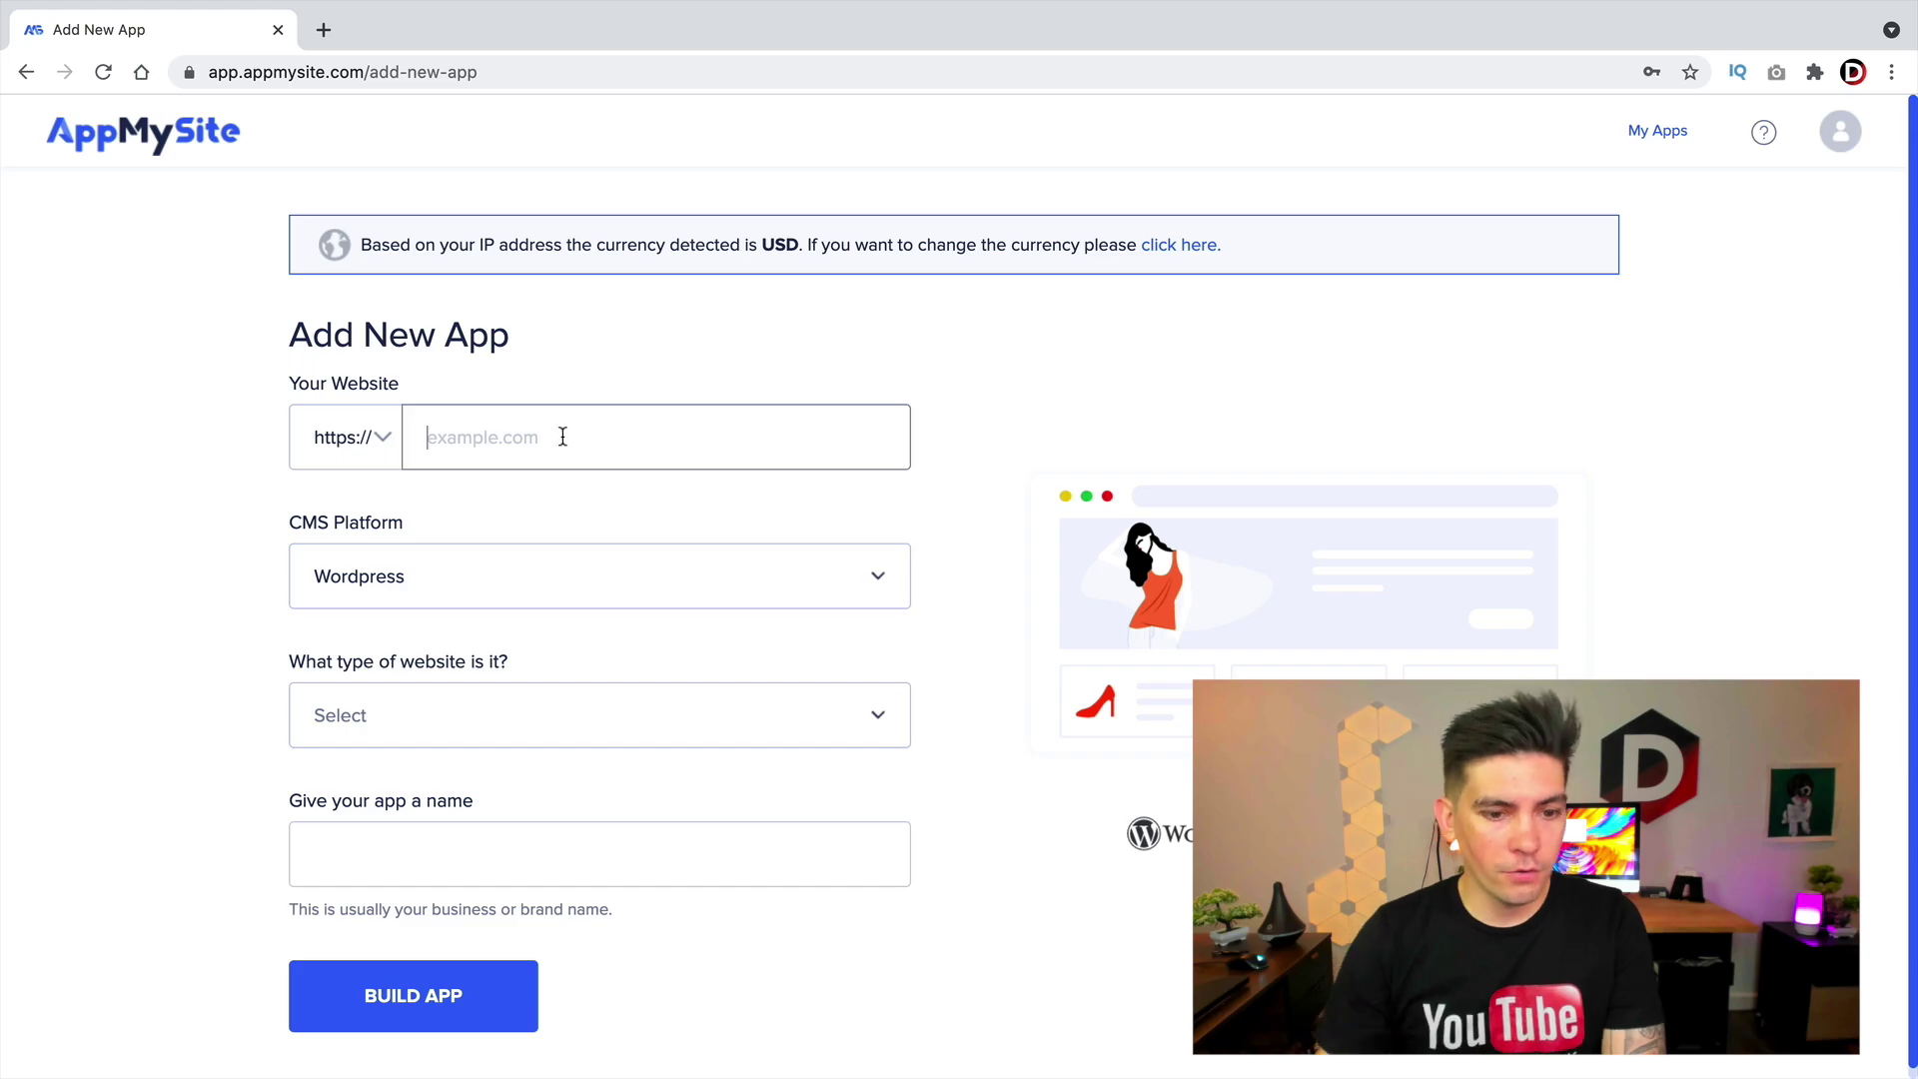
text(tutorialdom)
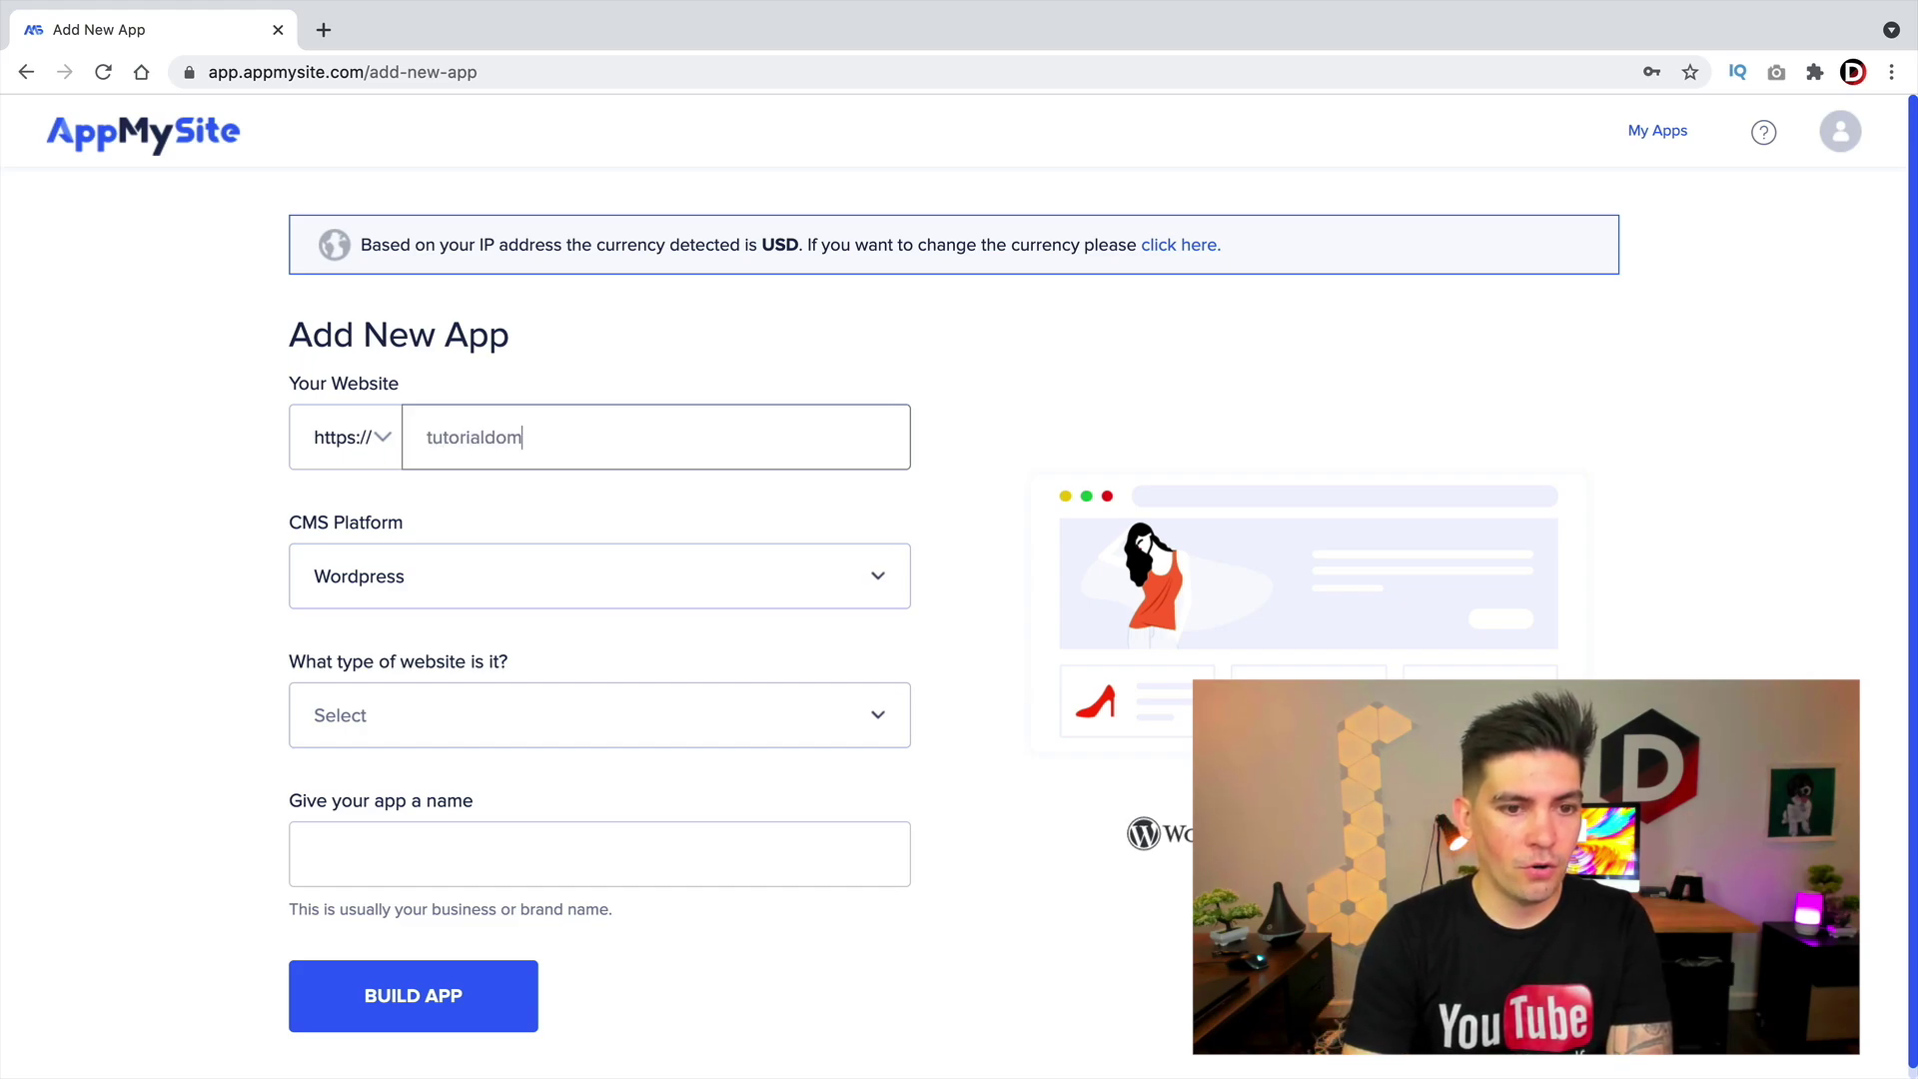
text(ain.)
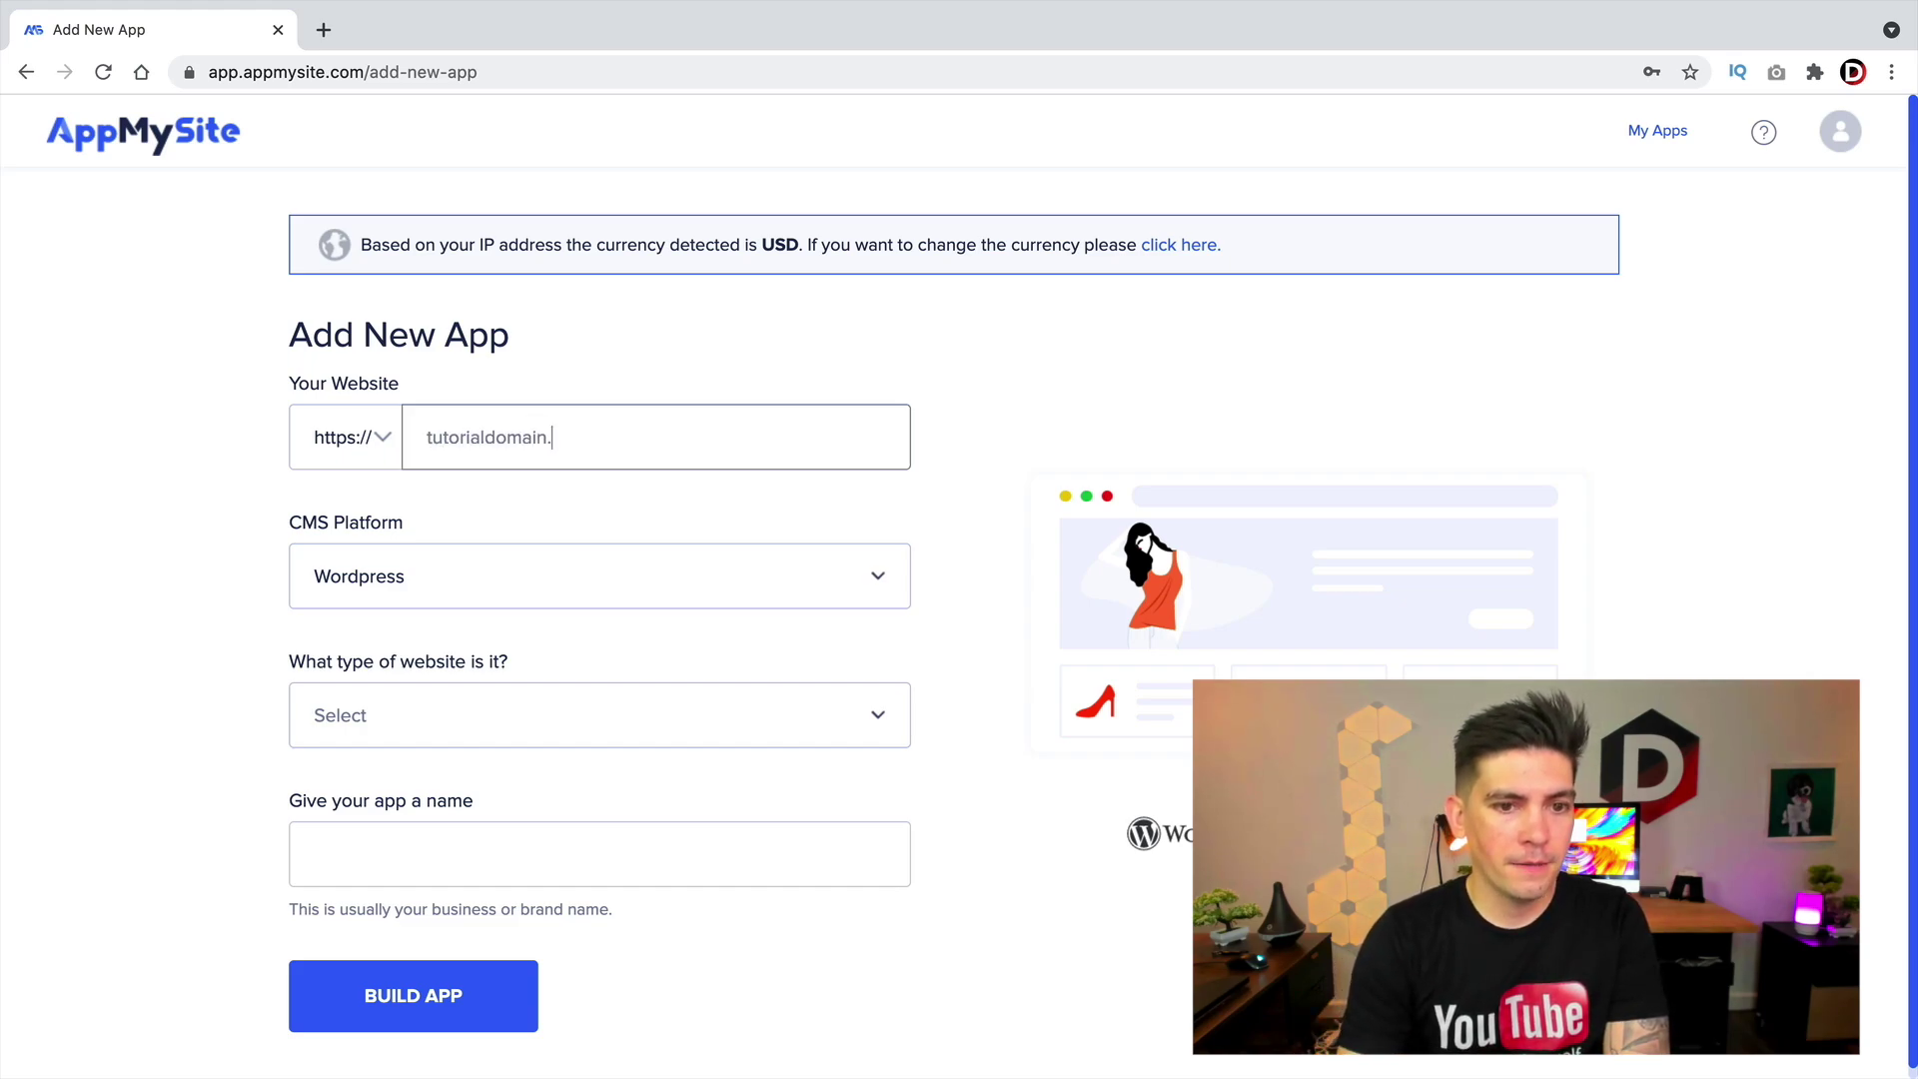
text(com)
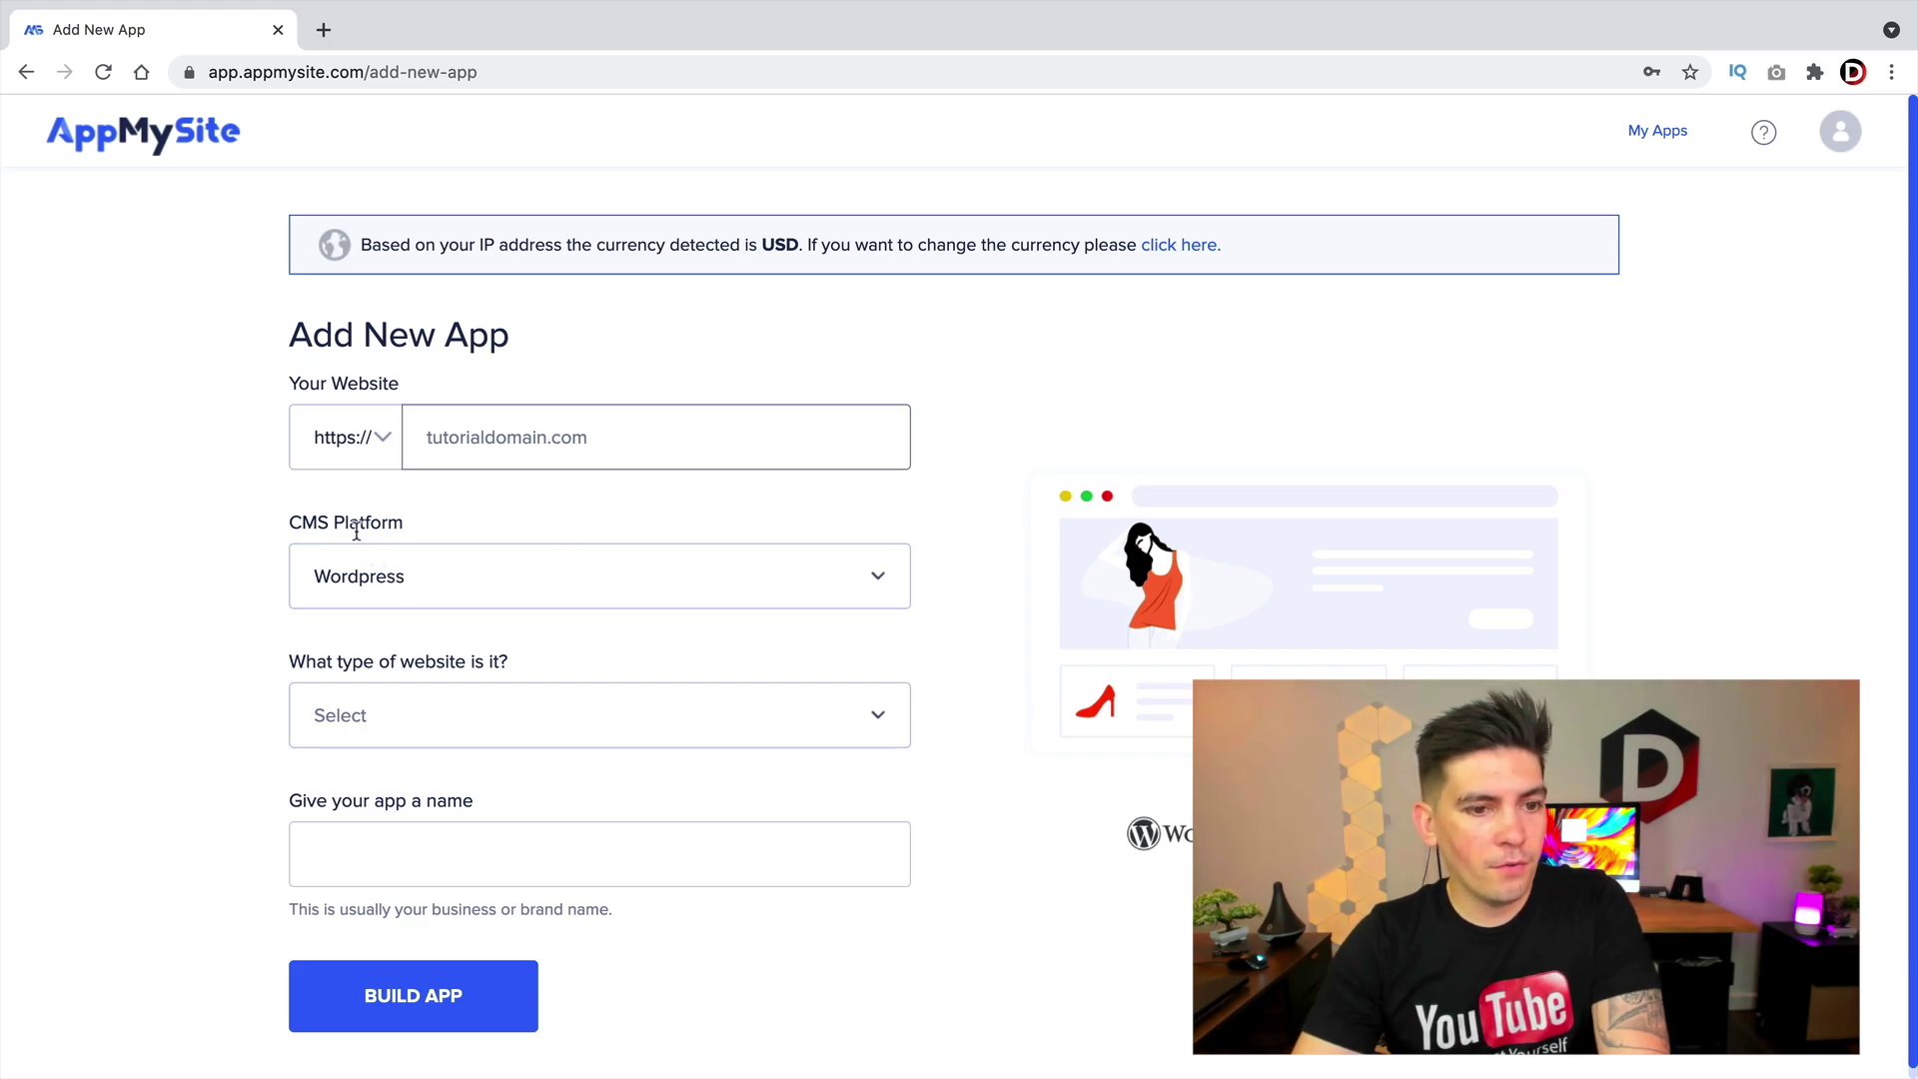
click(343, 580)
click(343, 580)
- Set the website type to CMS pages and name the new app Pattywack
click(434, 702)
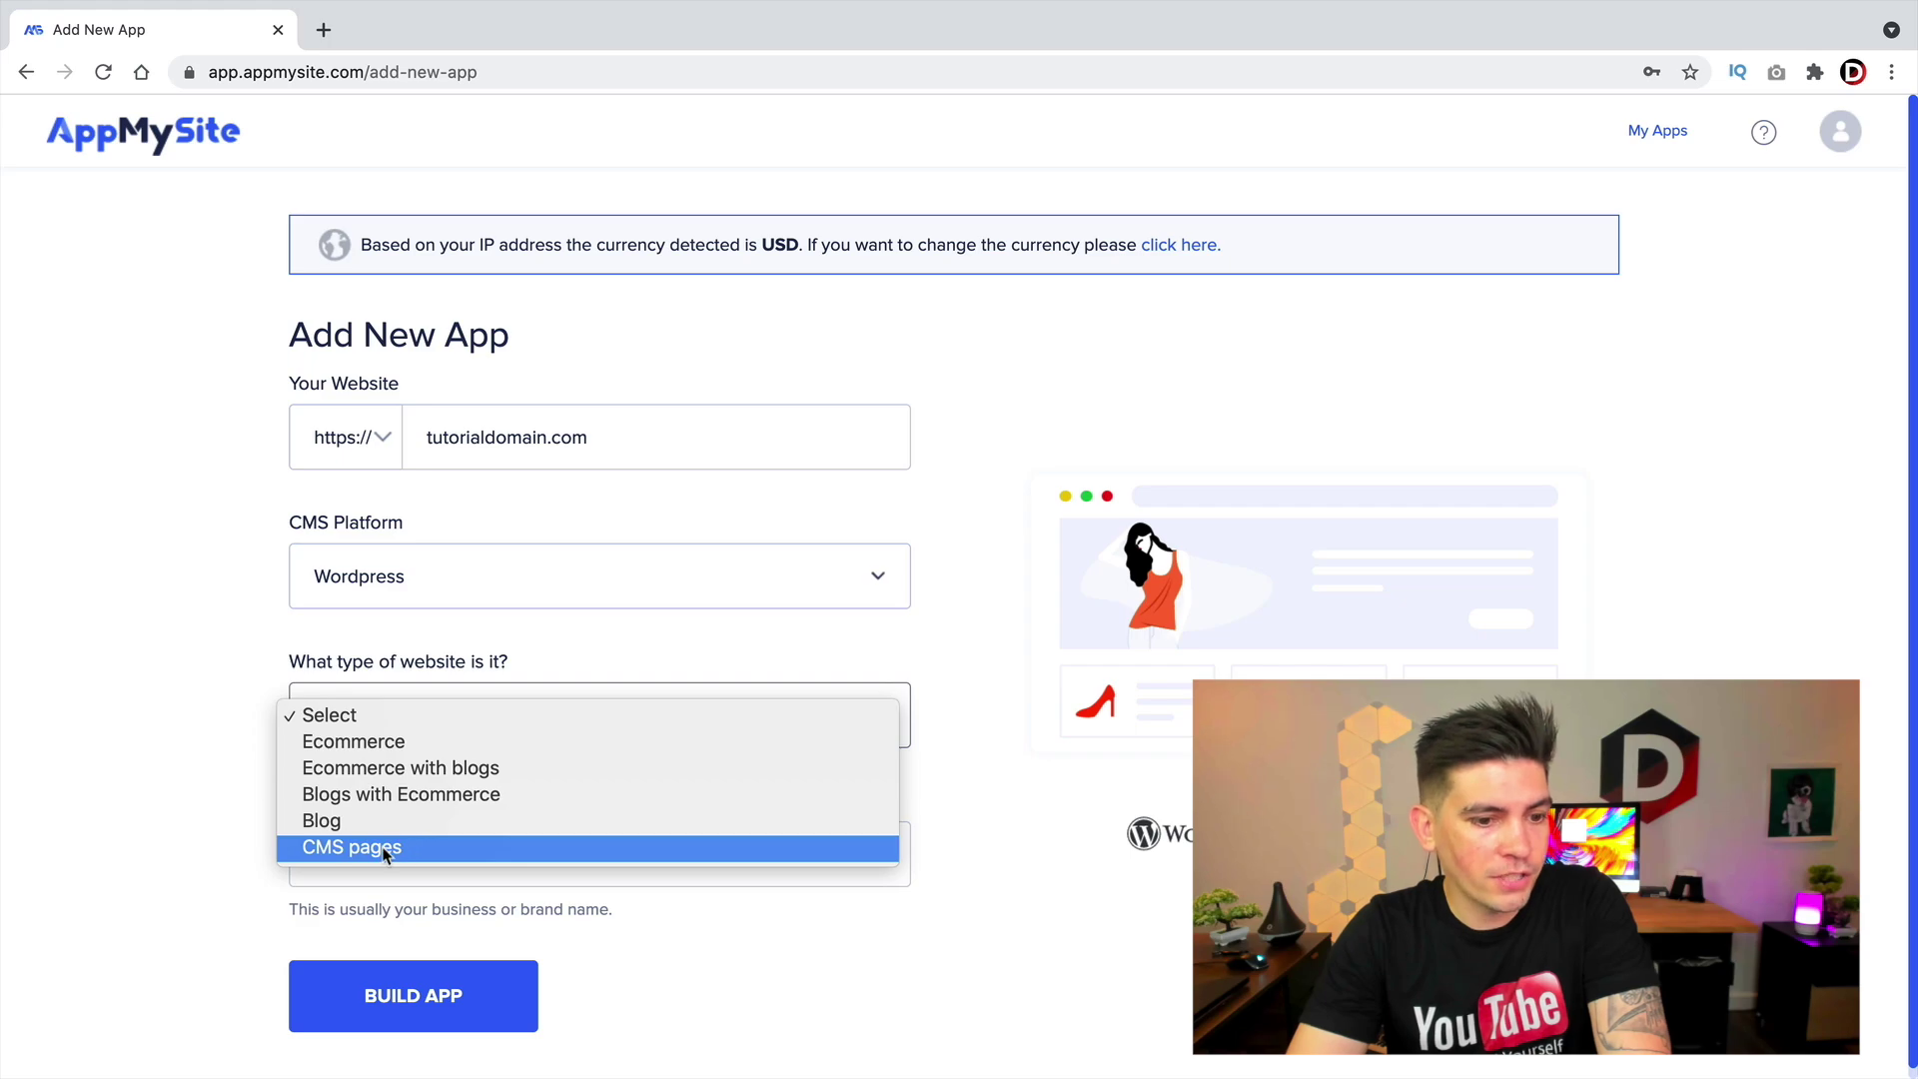
click(352, 847)
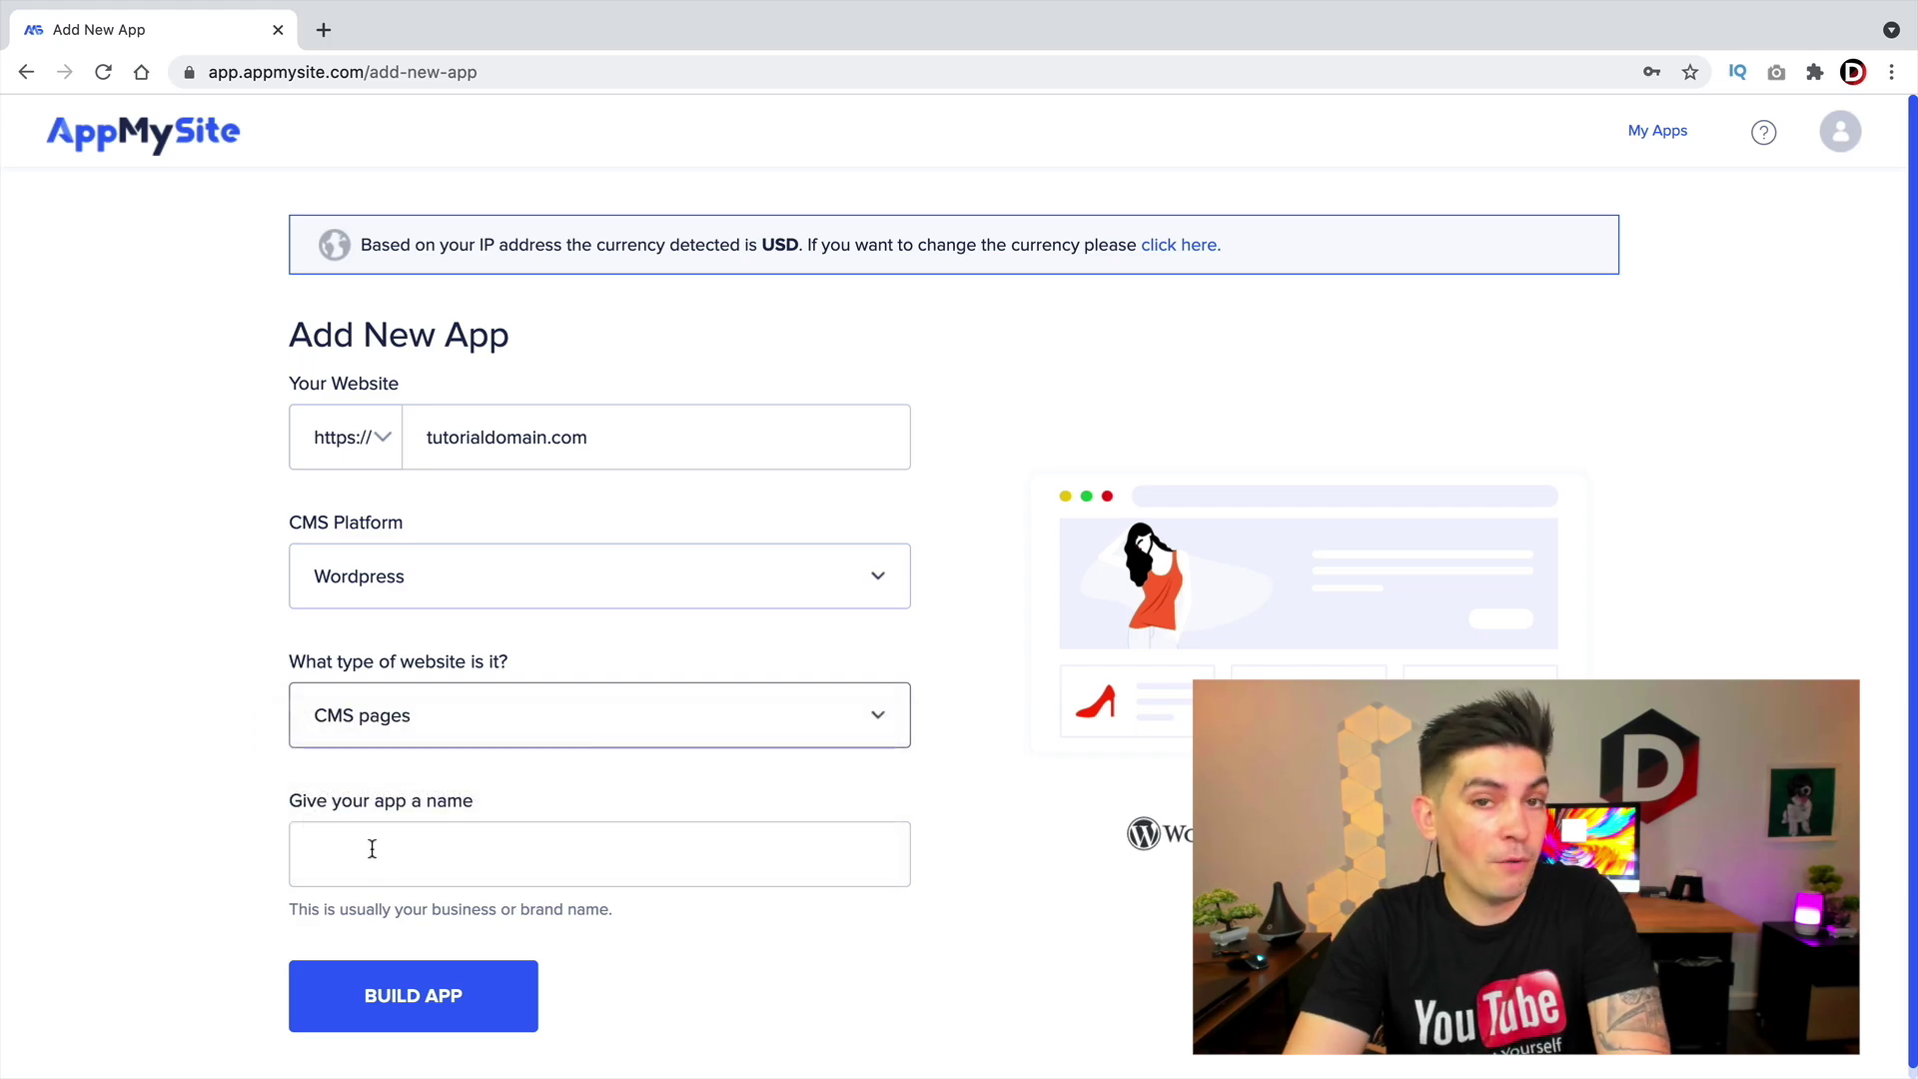
click(372, 849)
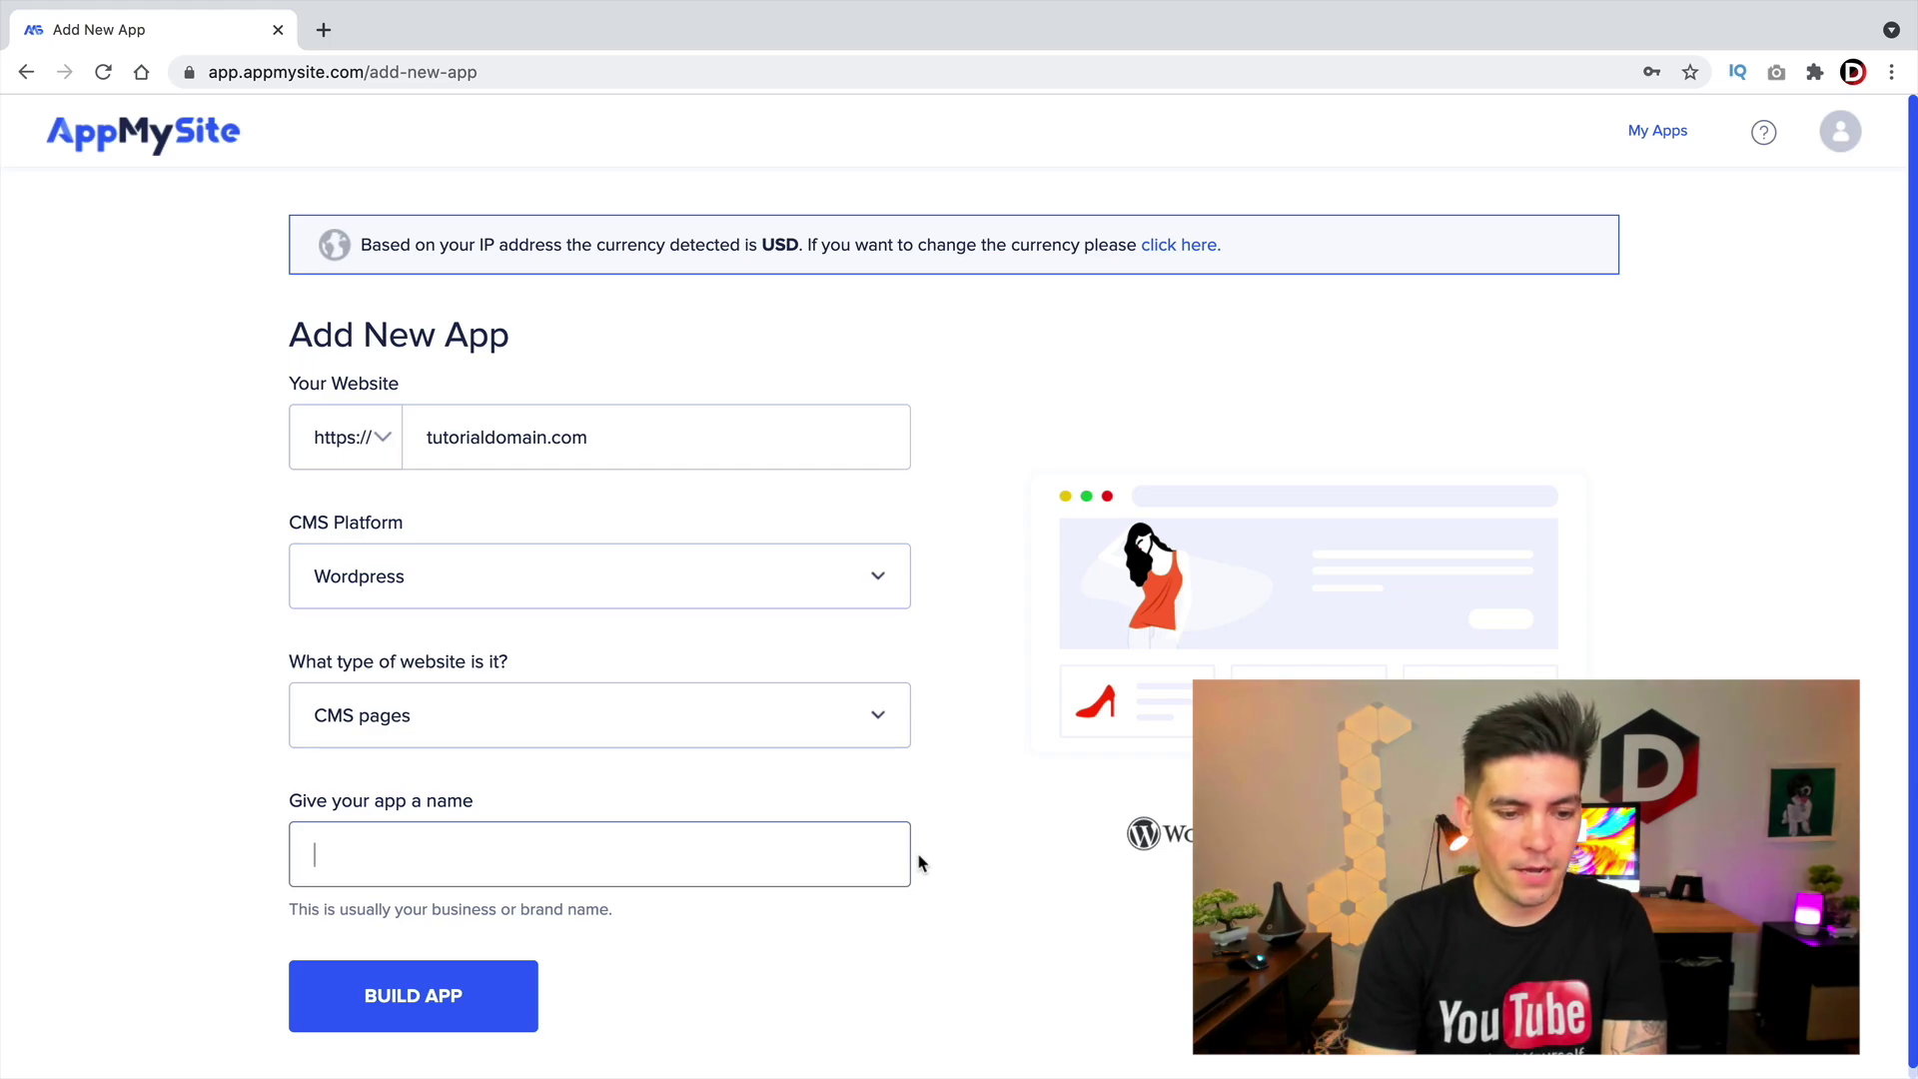
text(Patt)
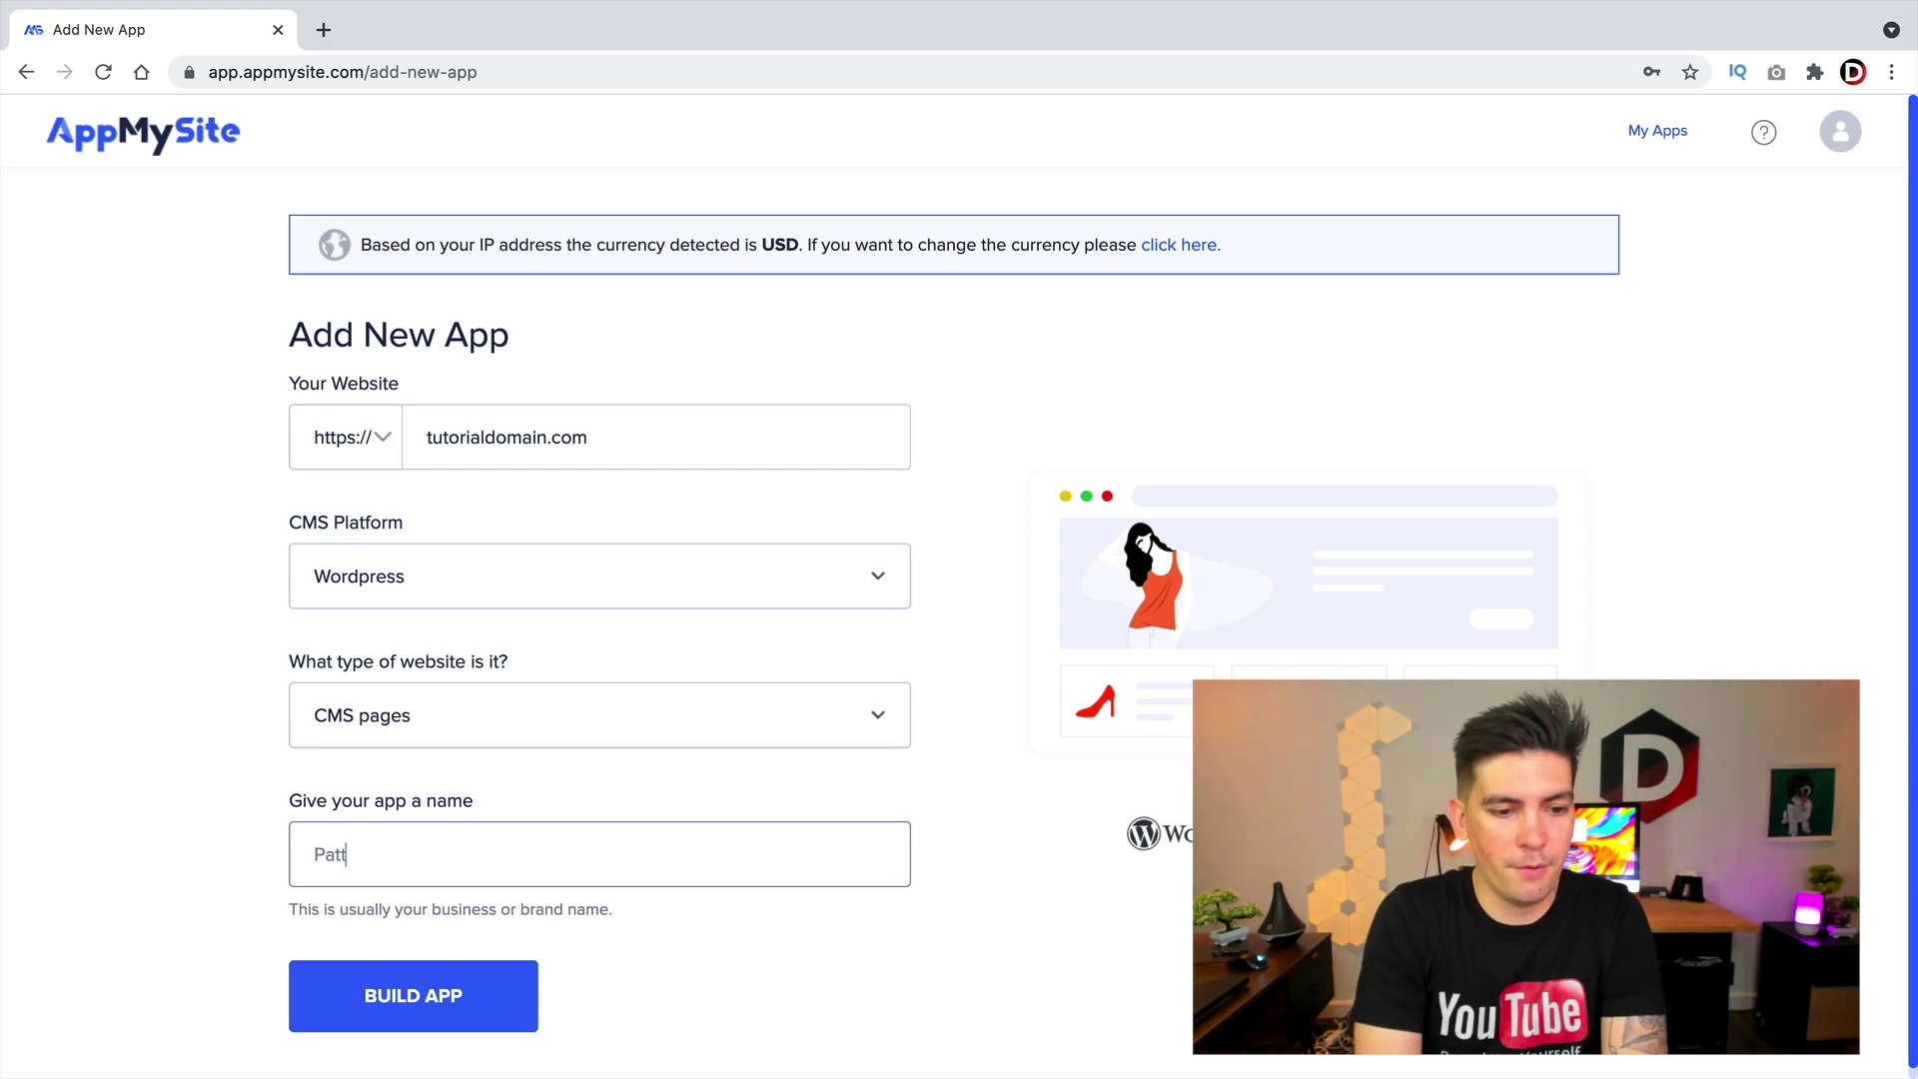
text(ywack)
click(770, 729)
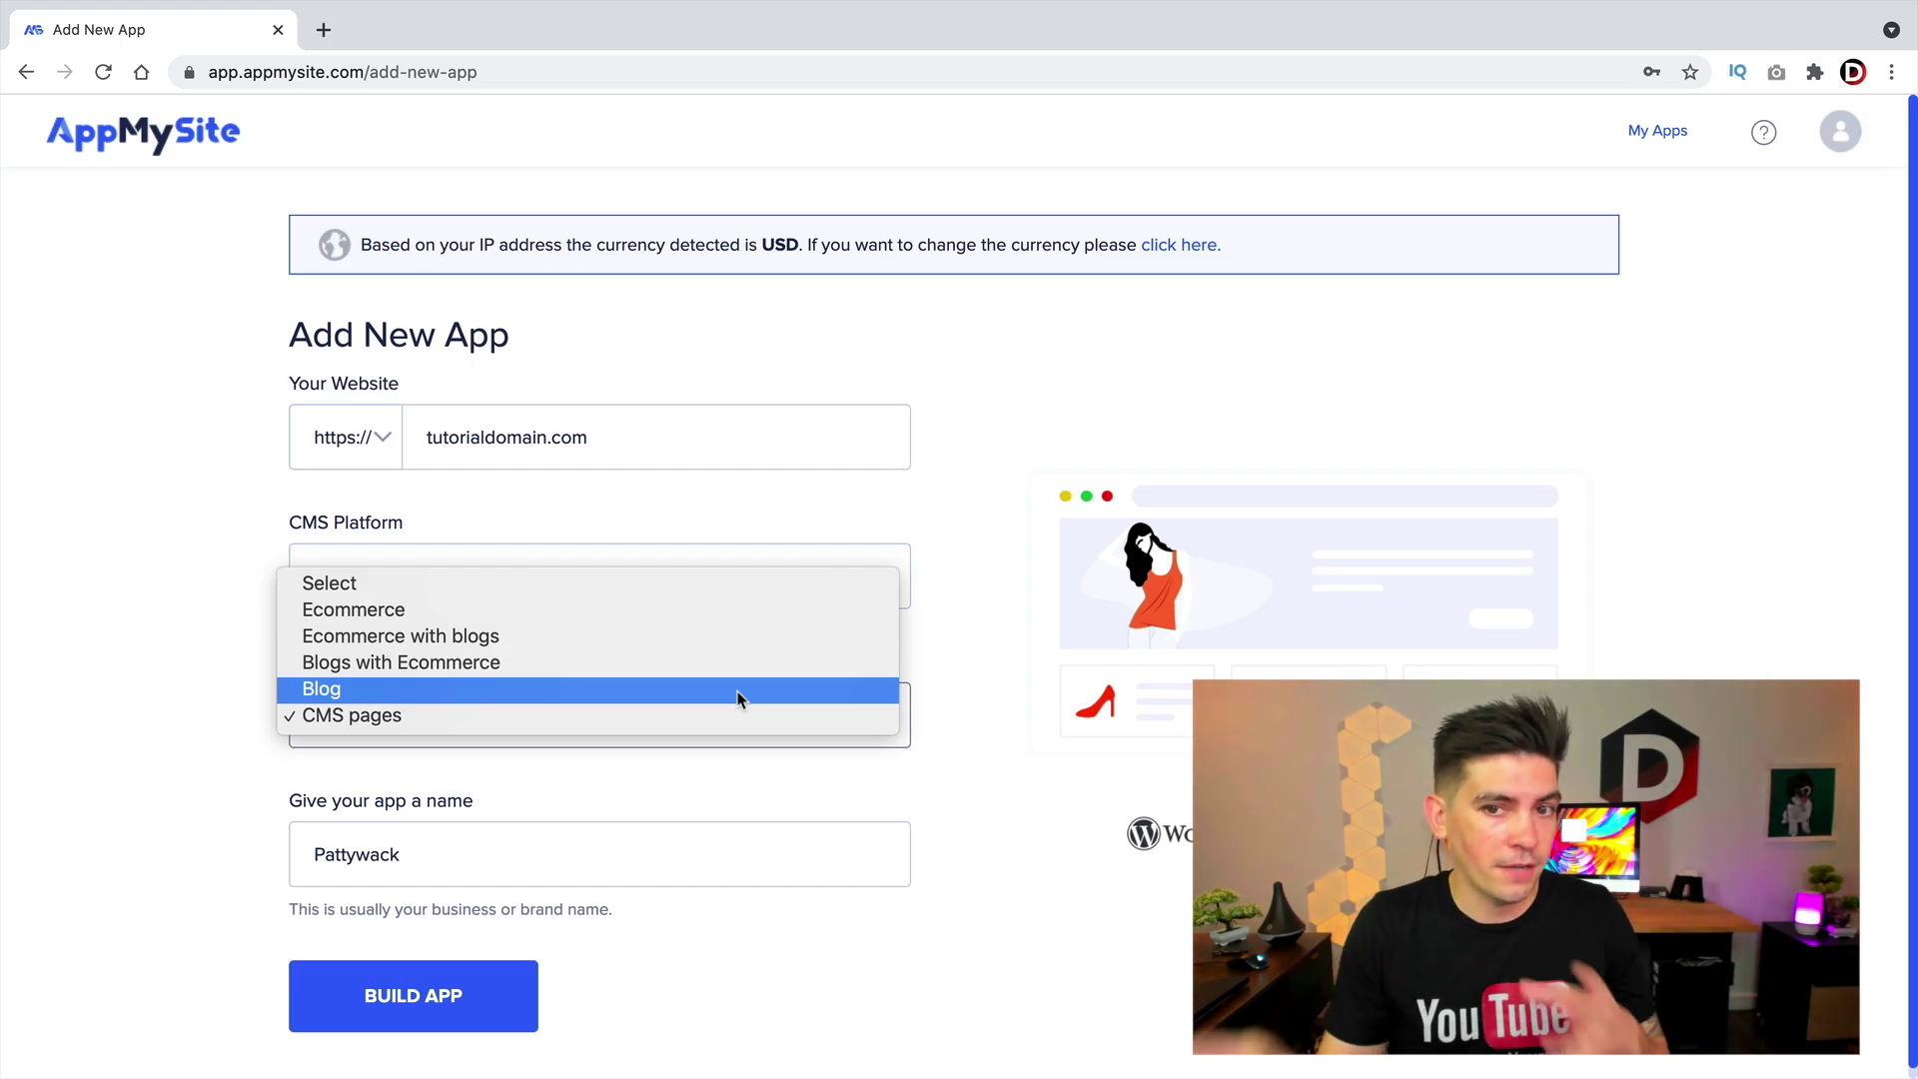
click(720, 715)
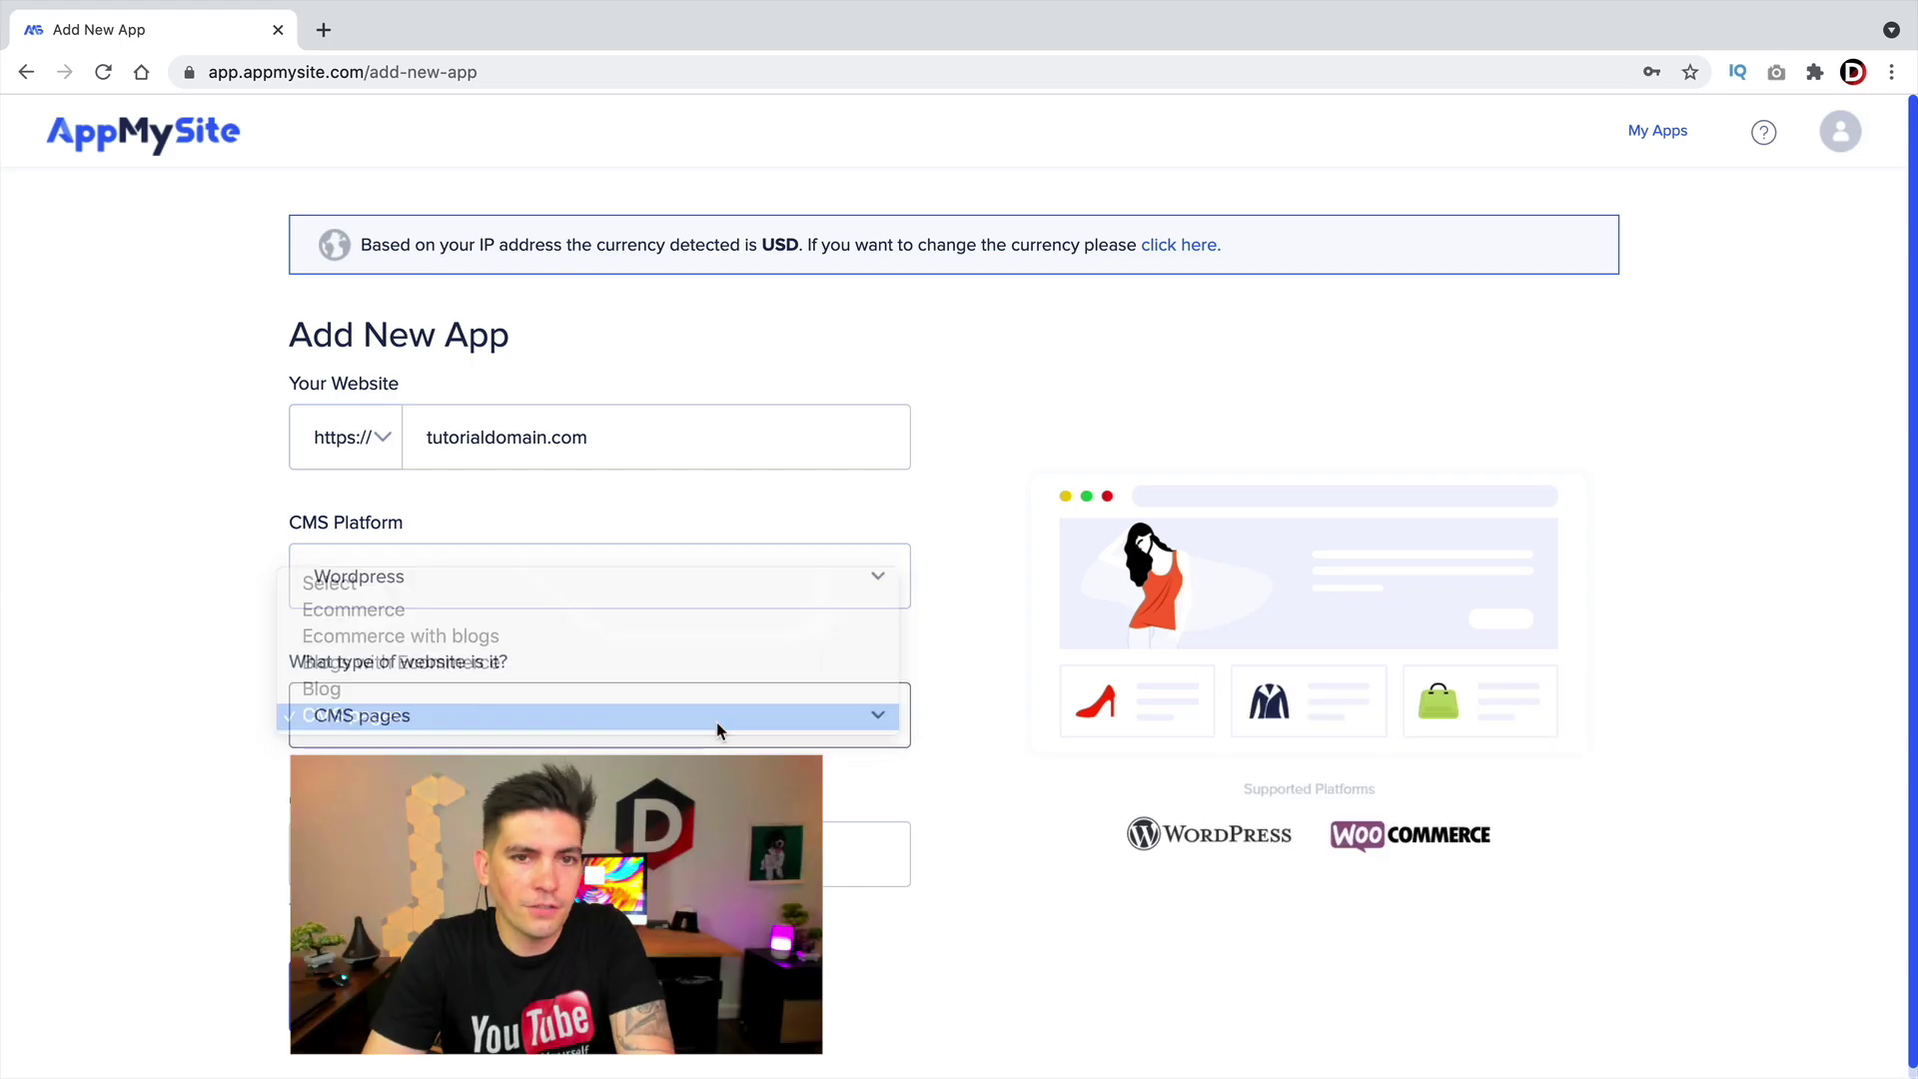
scroll(719, 715, down, 1)
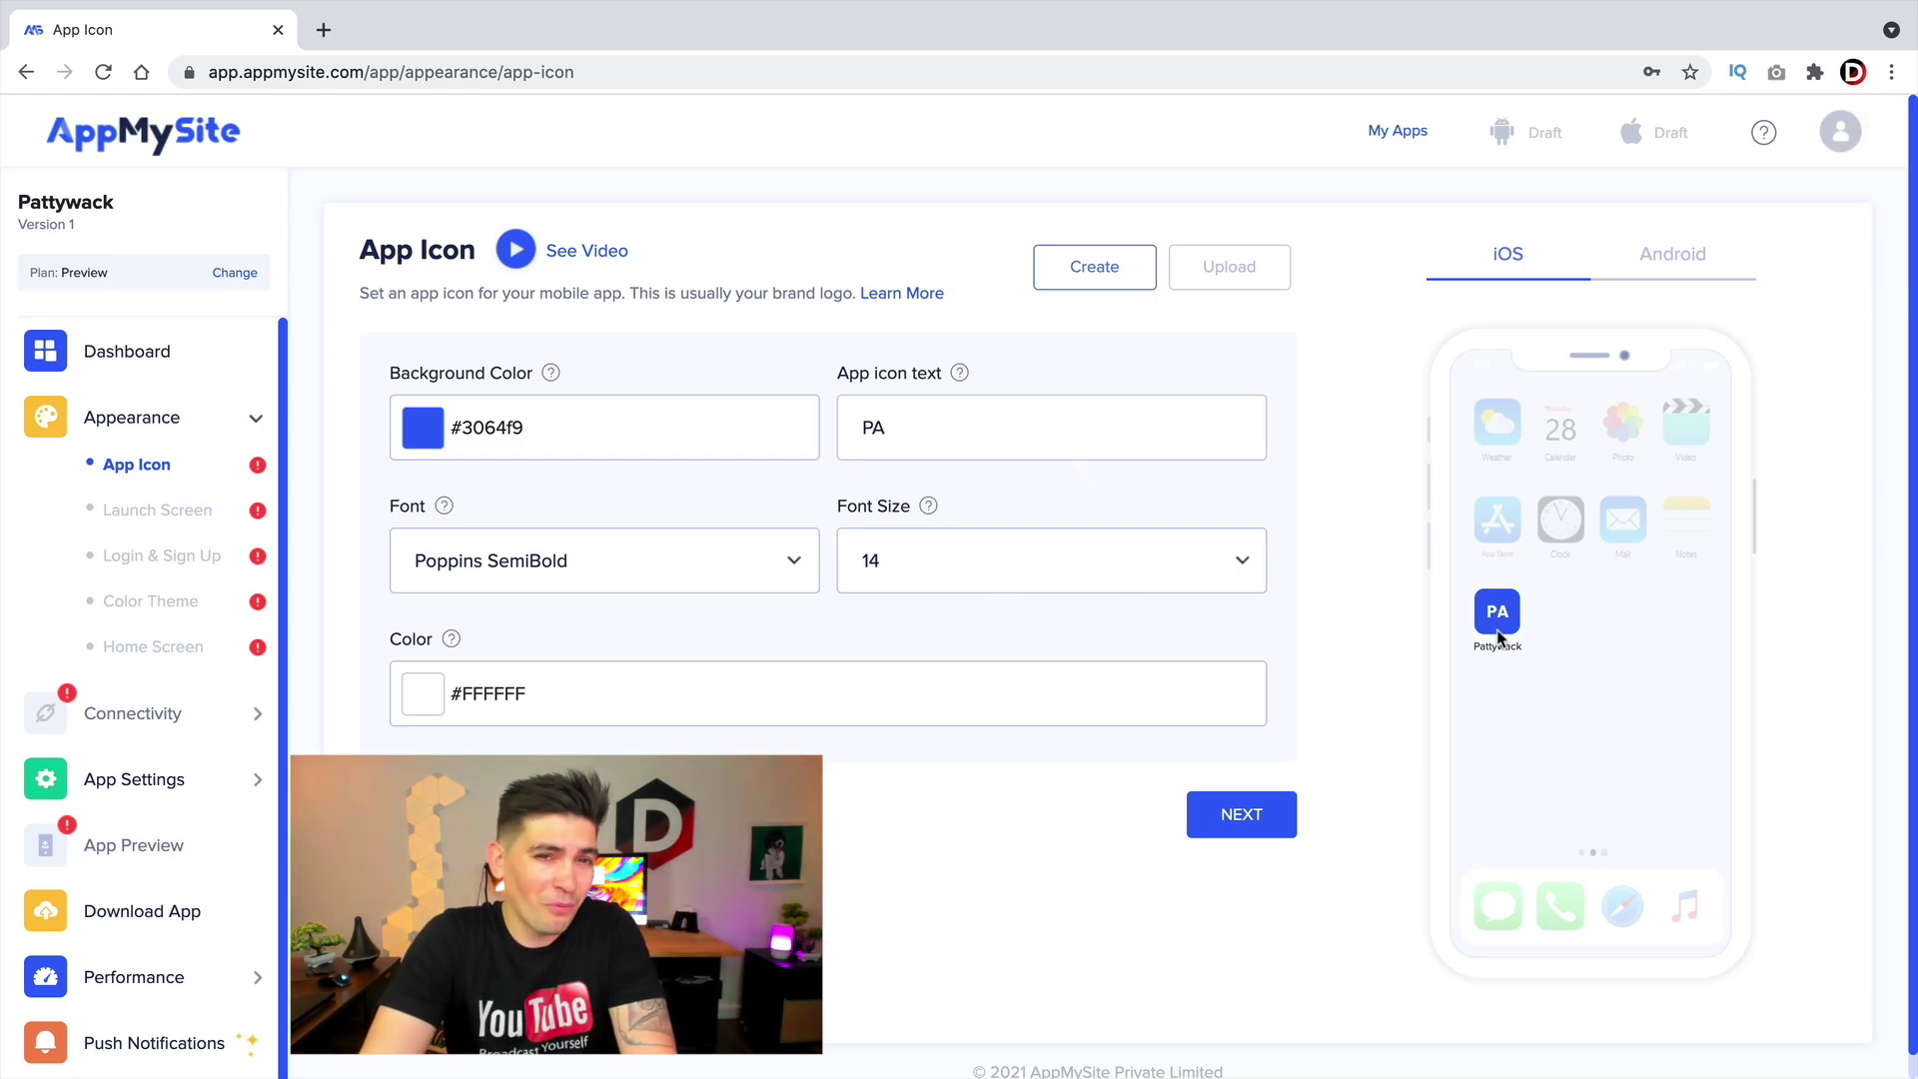
- Upload Dhcb-UYX0AAg3Jv.jpeg from the Desktop as the app icon, crop and save it, and continue to the launch screen settings
click(1227, 268)
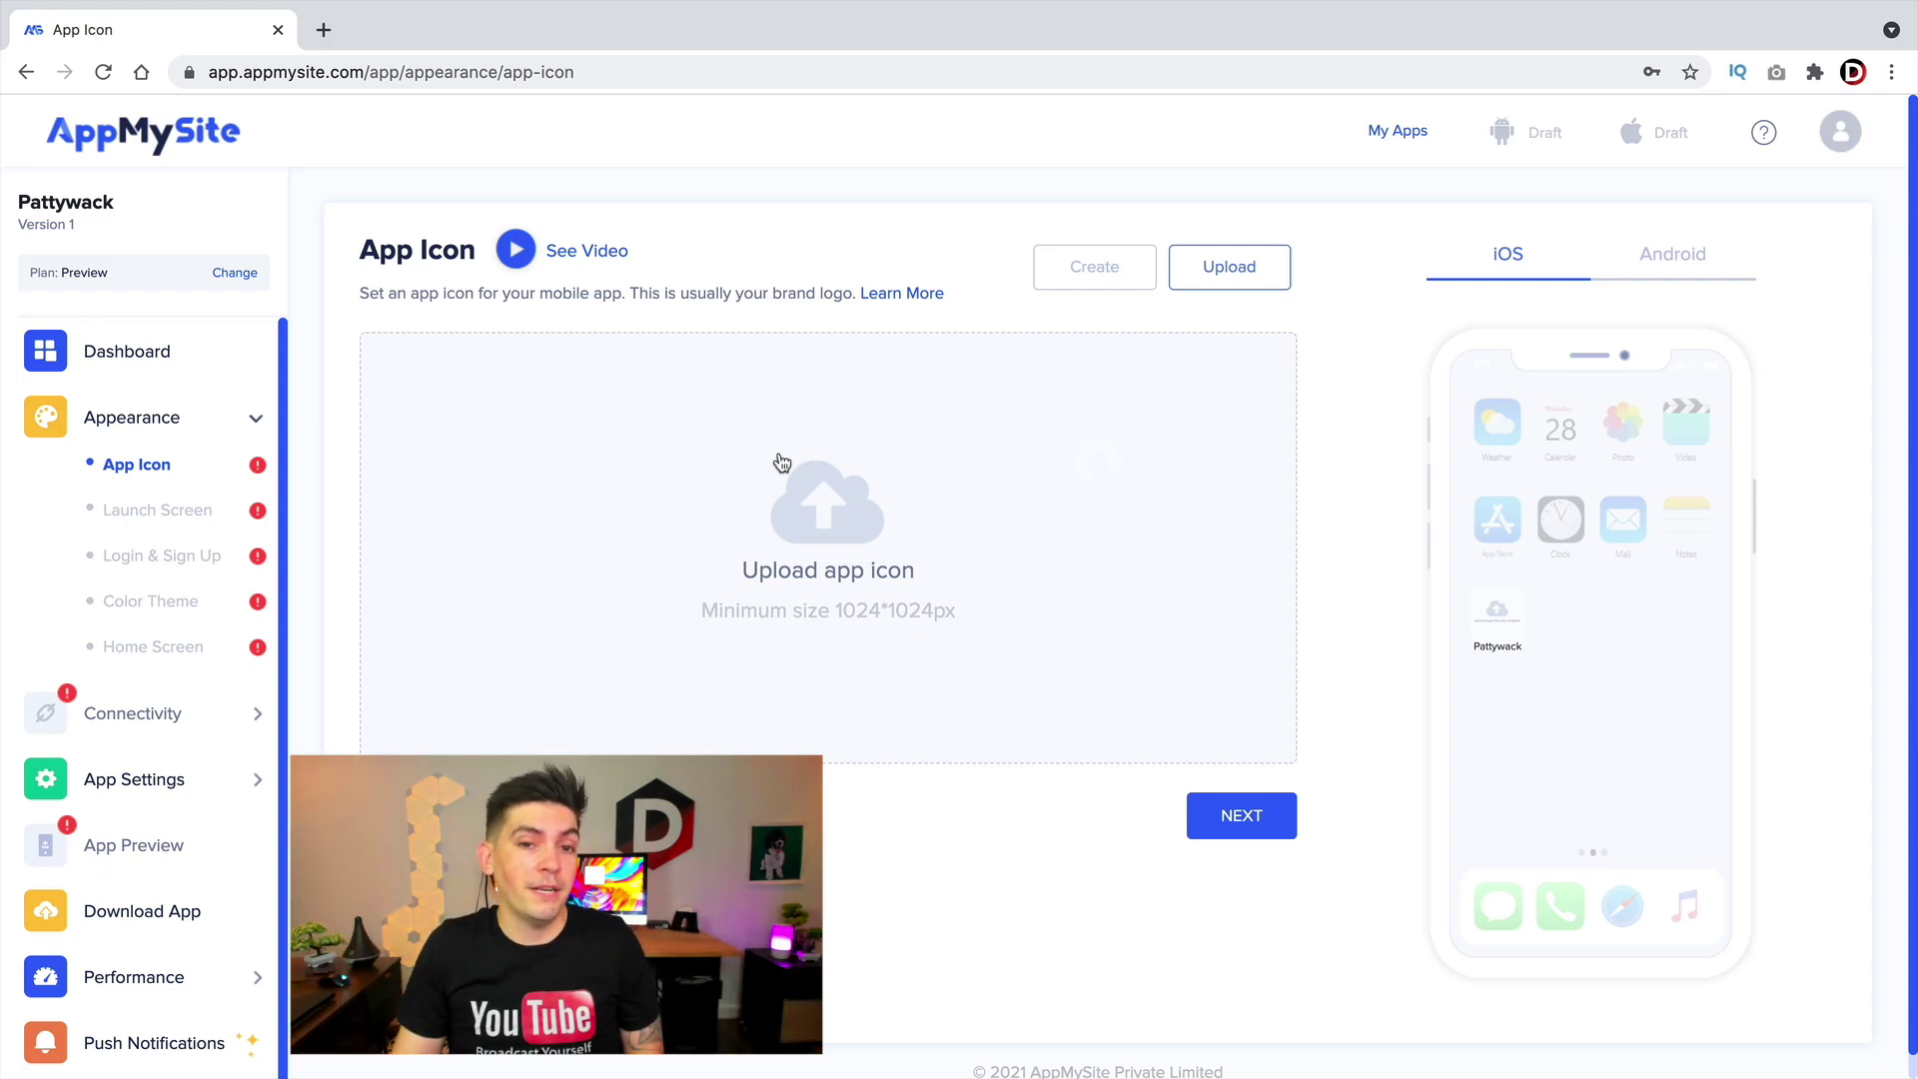
click(830, 515)
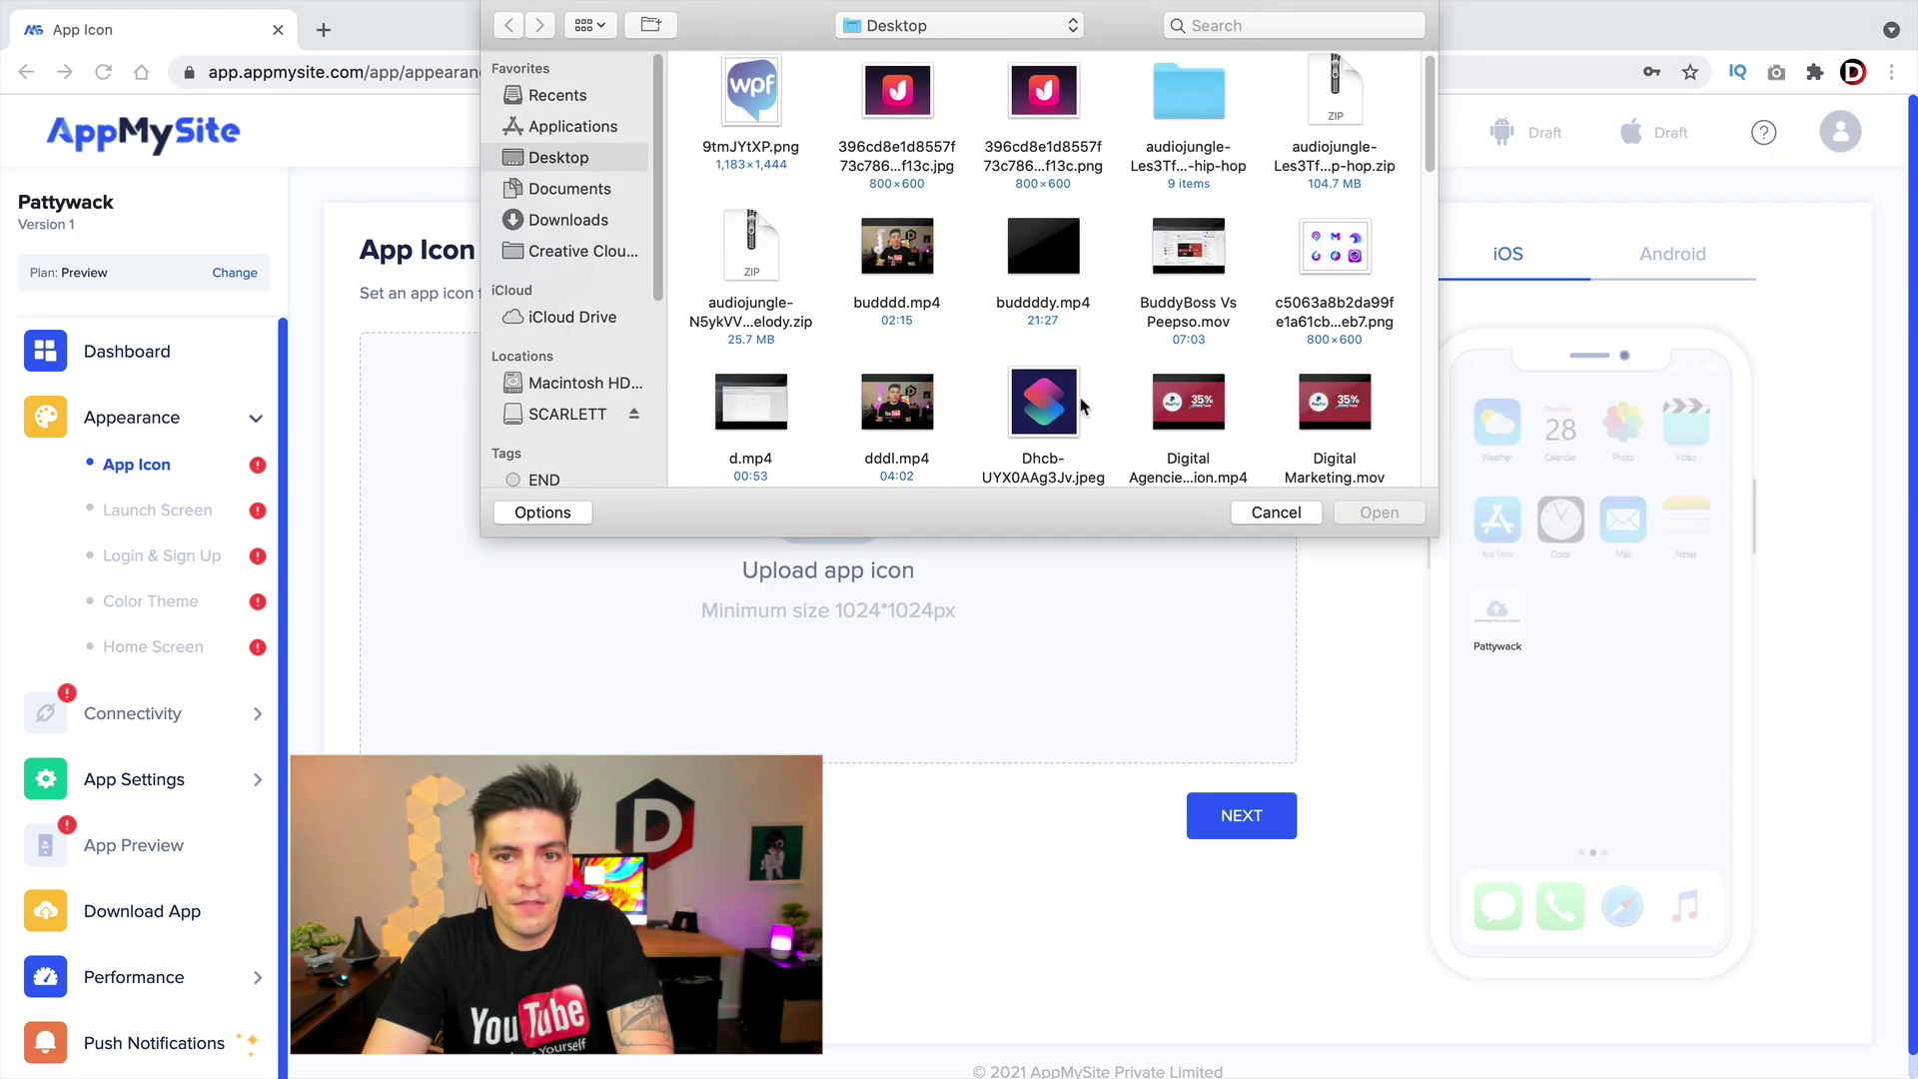
click(1083, 405)
double_click(1039, 366)
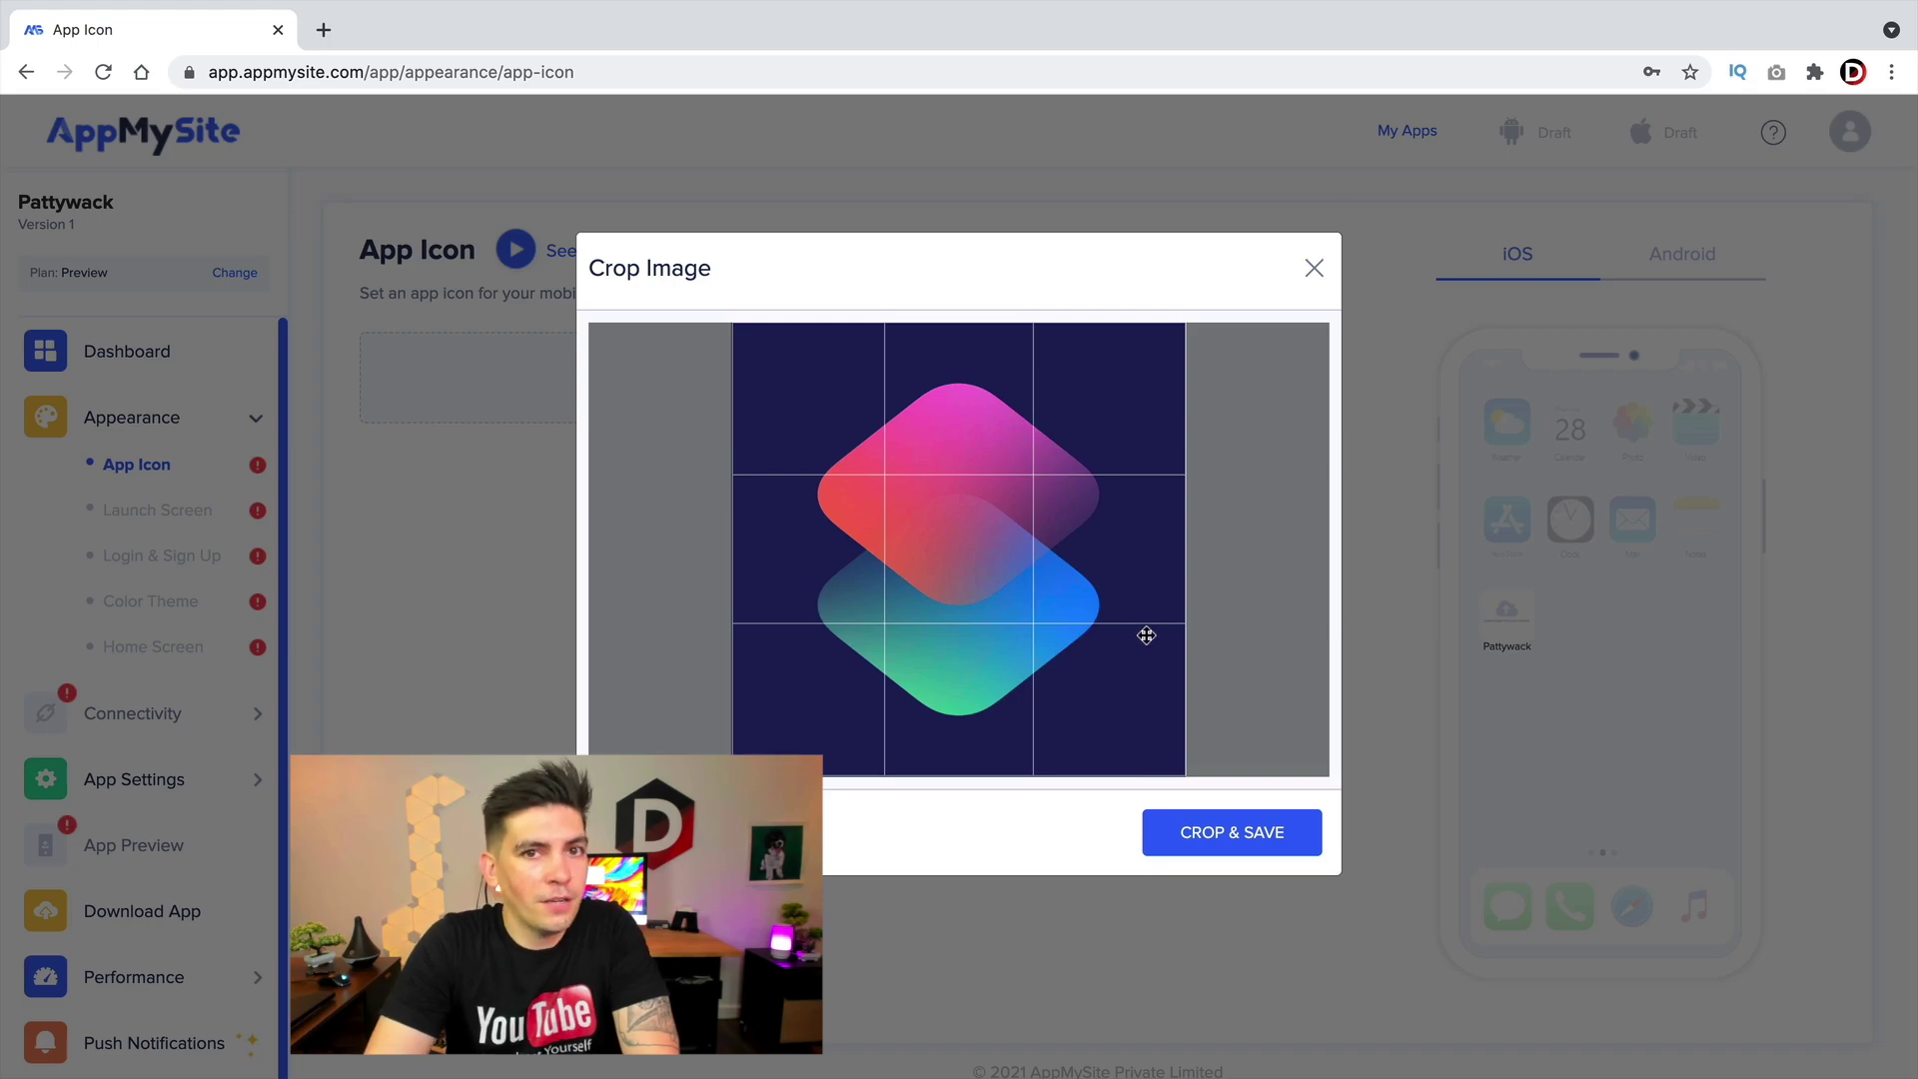
click(1281, 839)
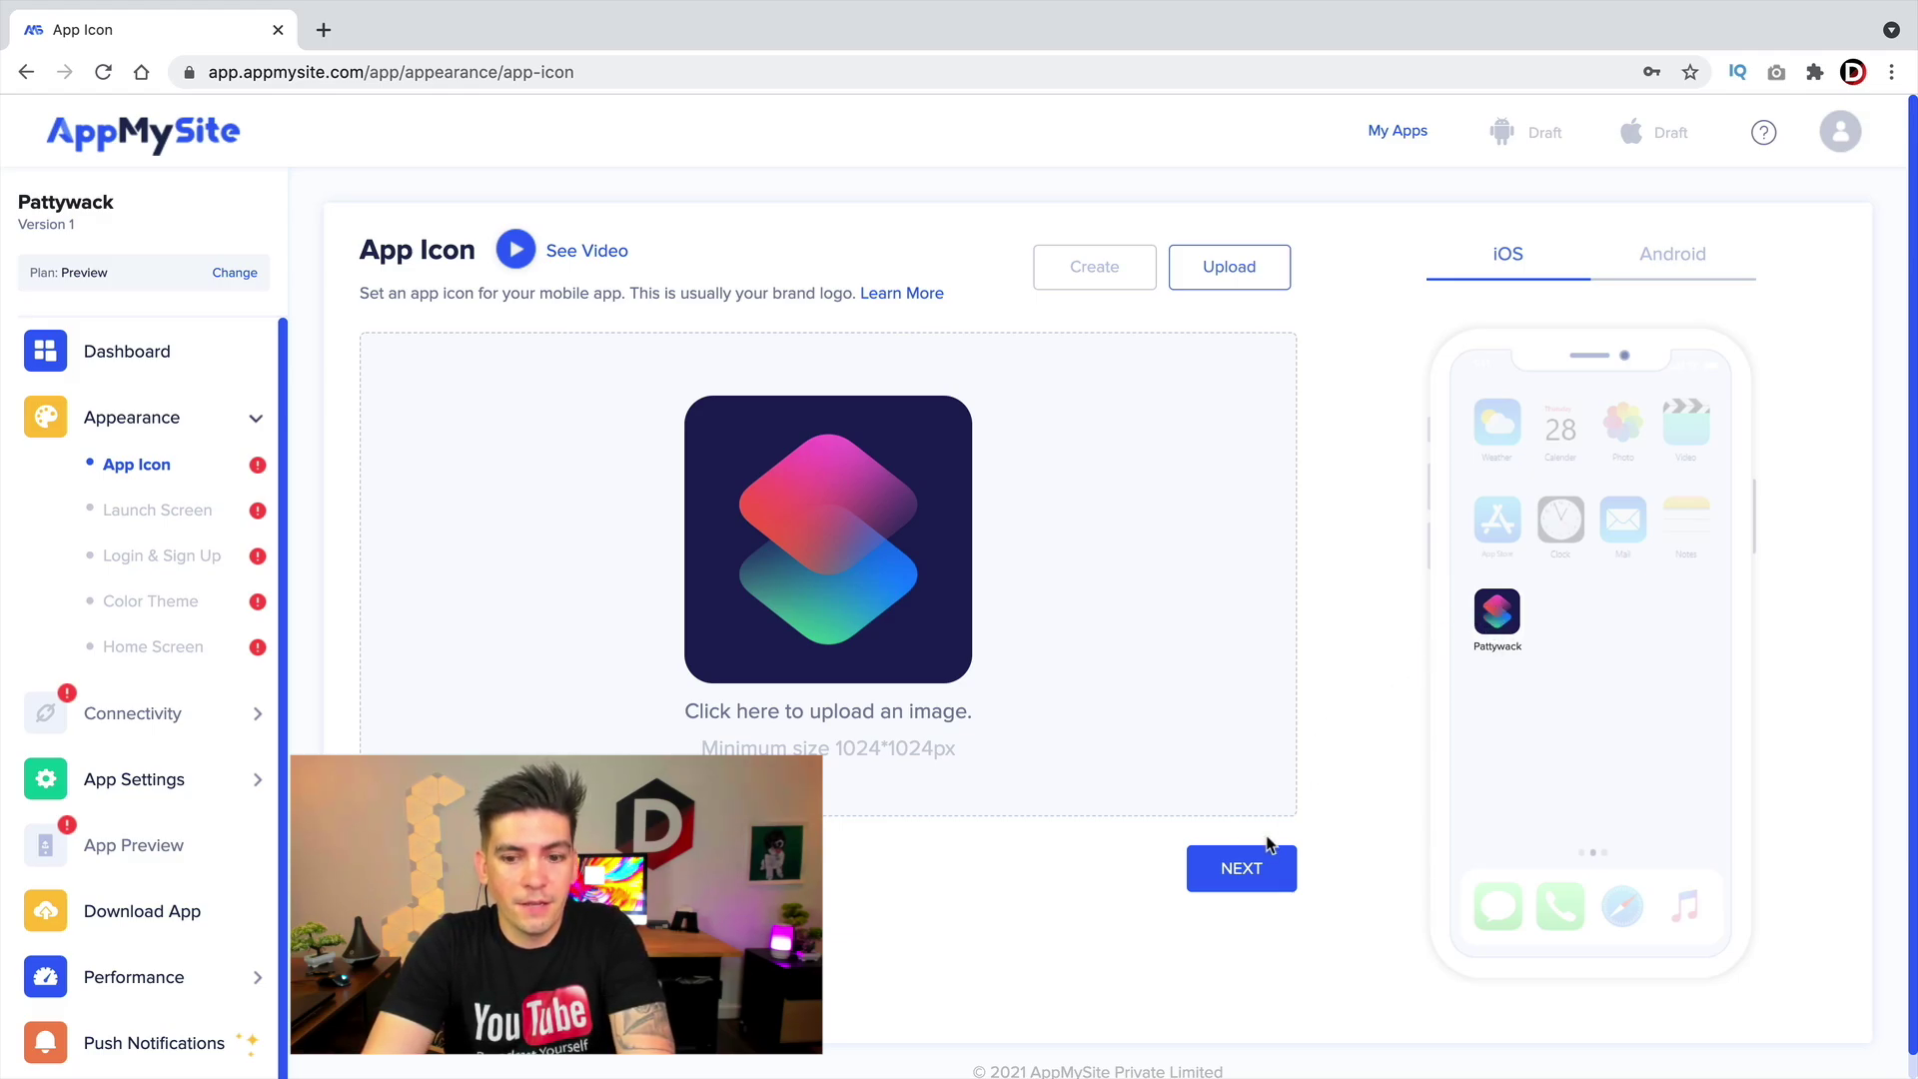
click(1254, 880)
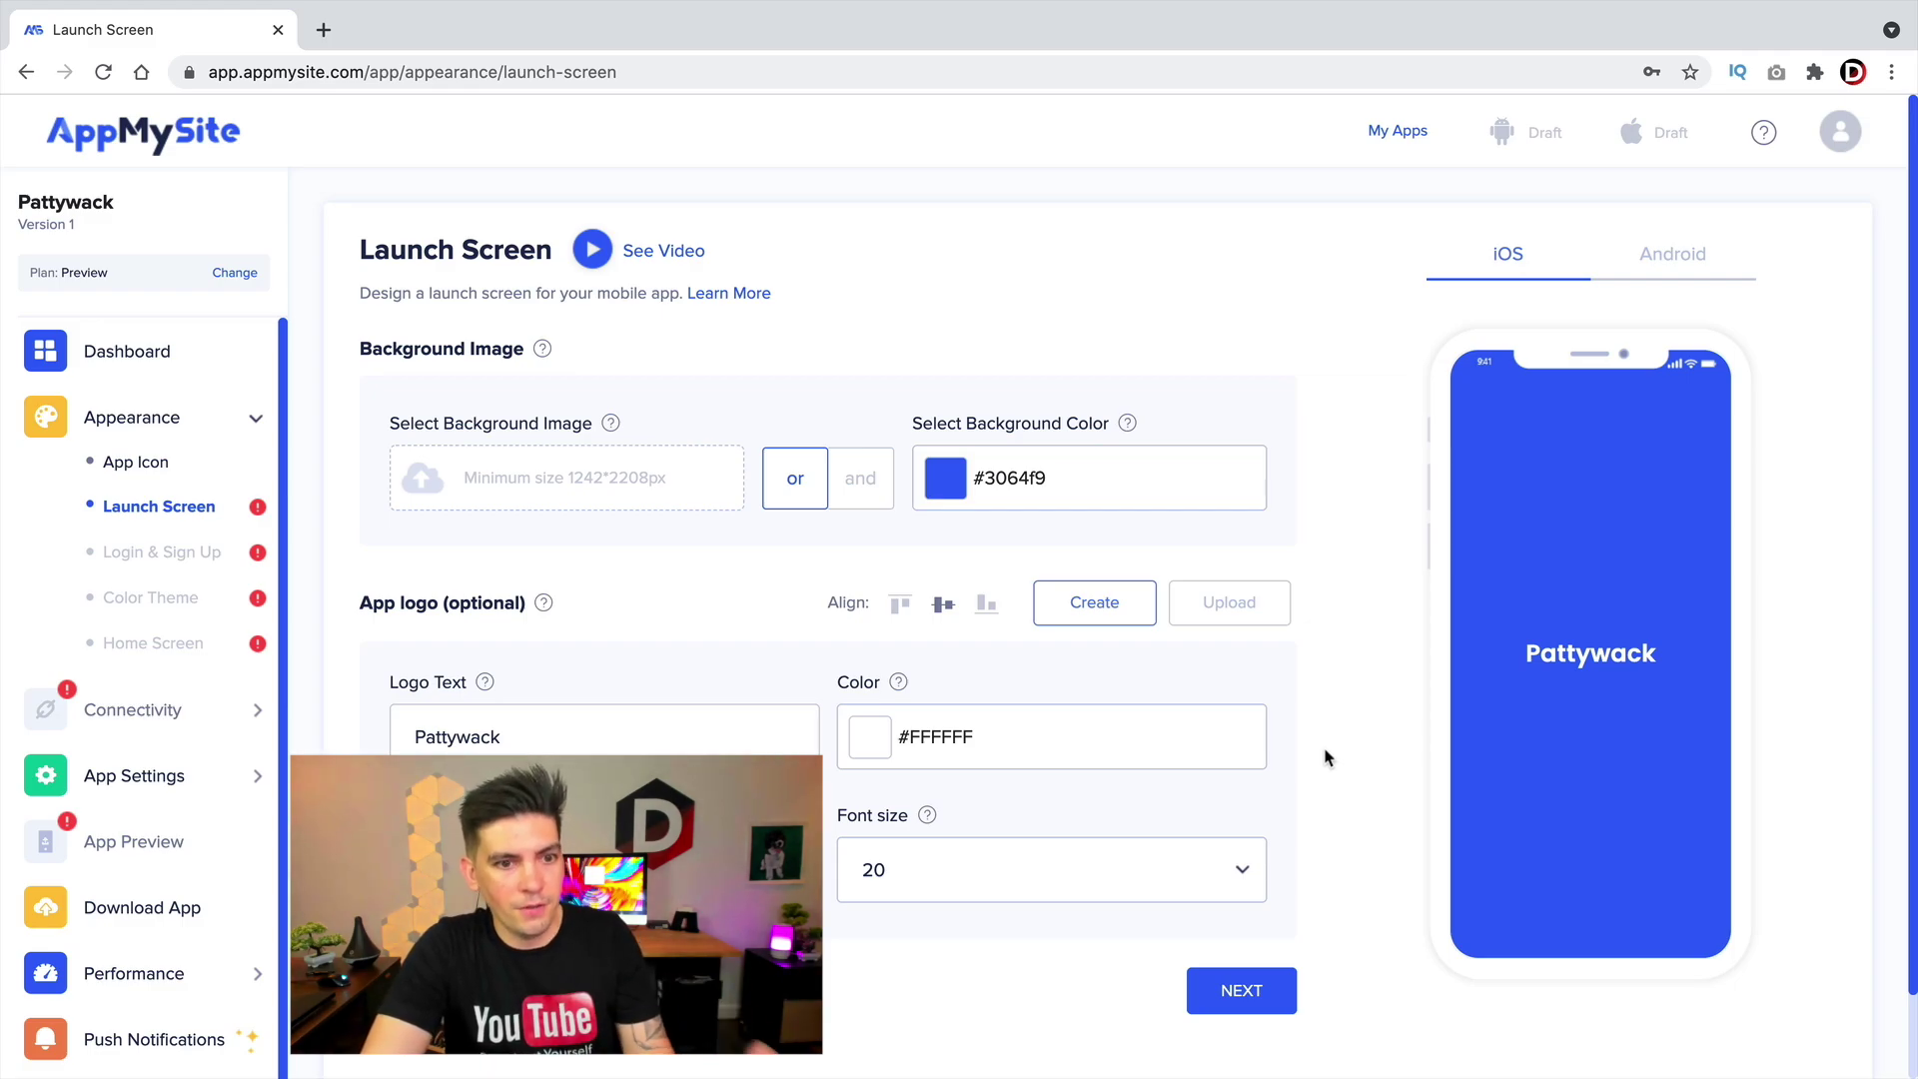
- Set the launch screen's background to the library image of a boat on a lake under a starry night sky
click(604, 480)
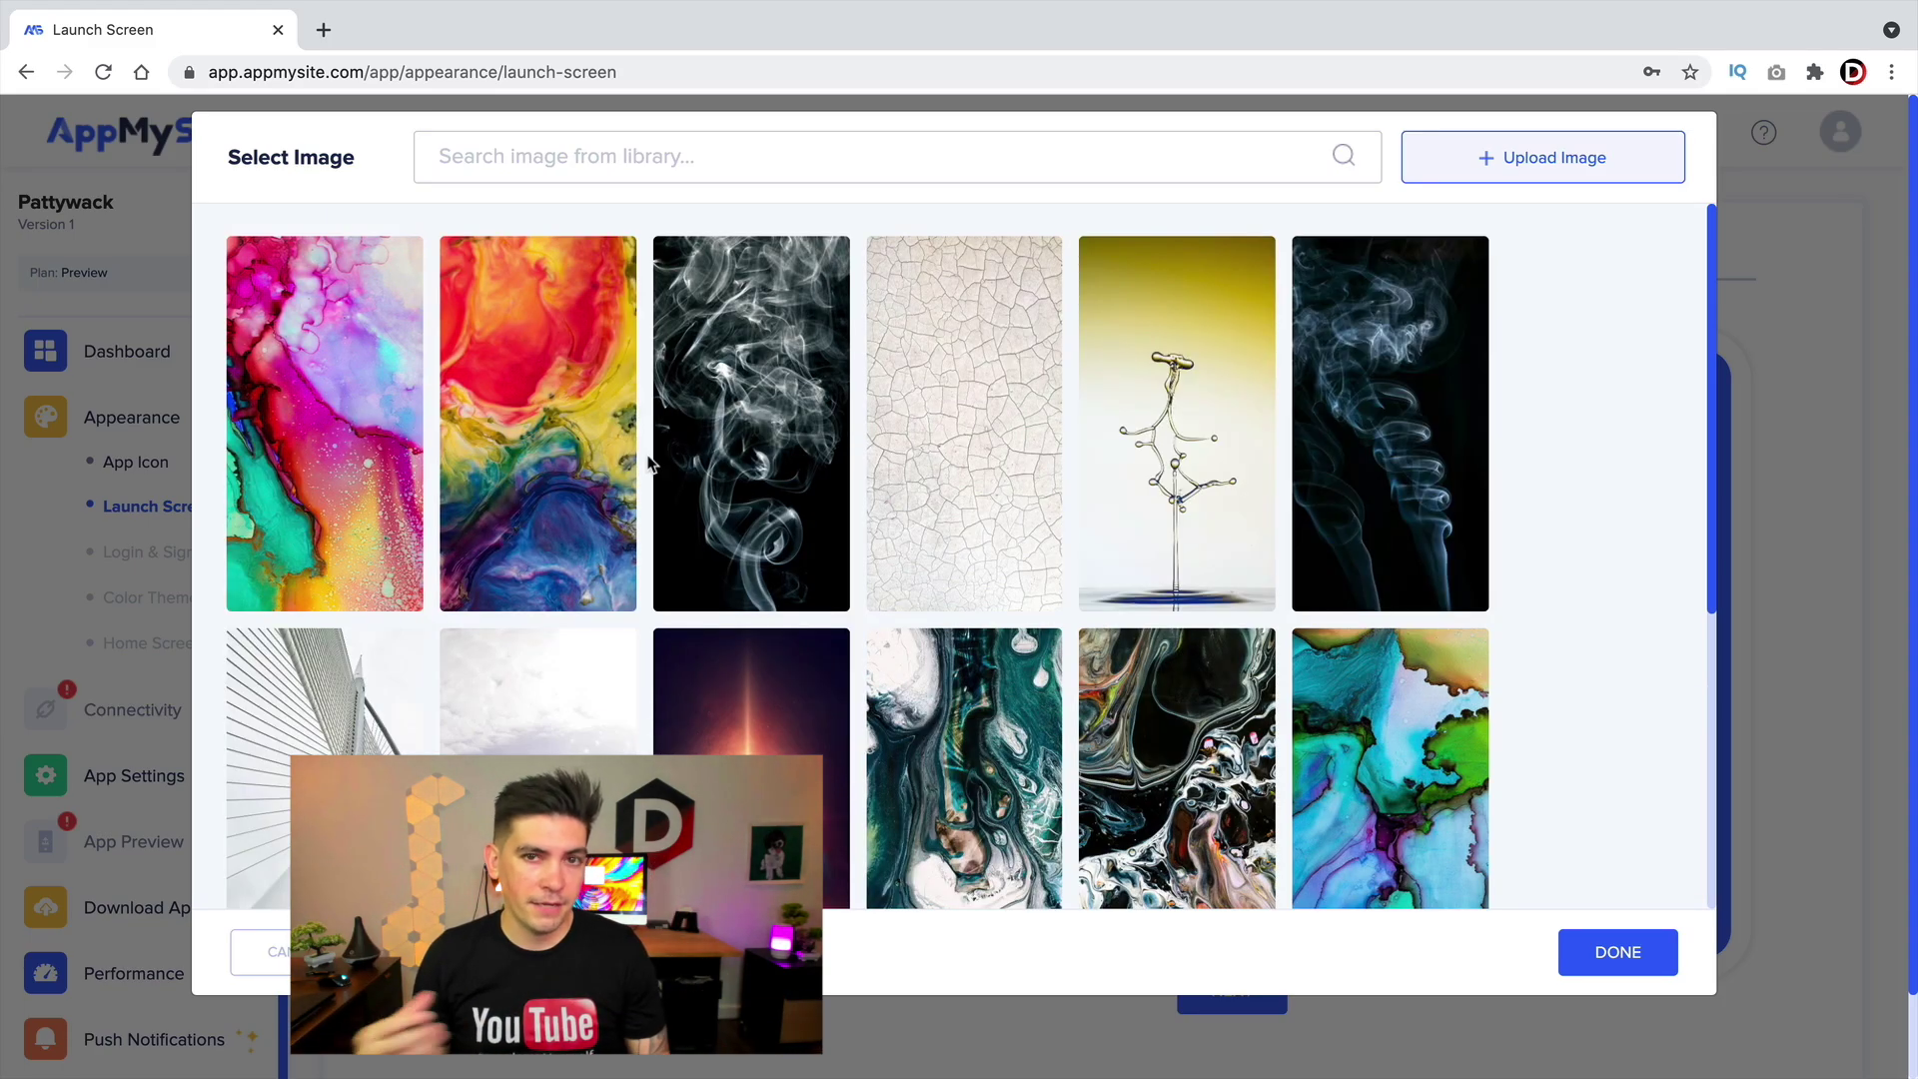
scroll(660, 410, down, 5)
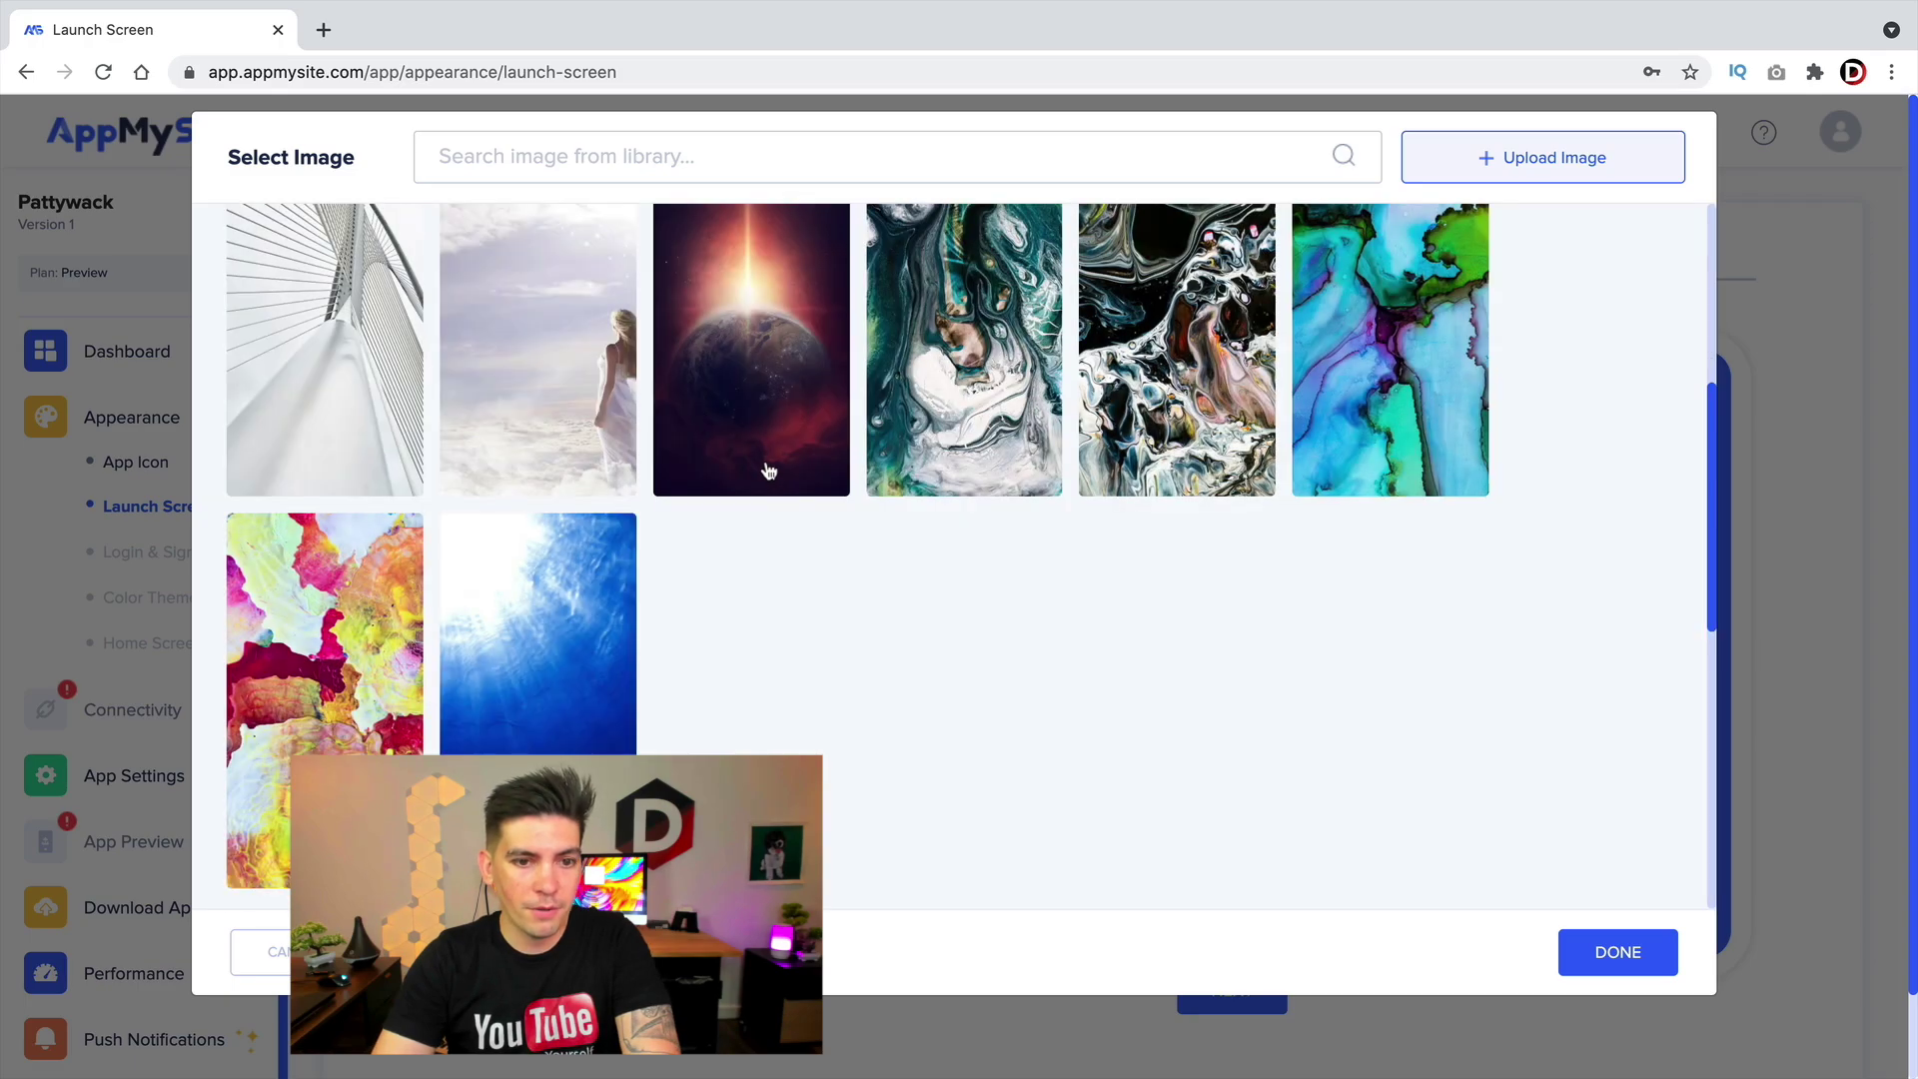
scroll(915, 608, down, 4)
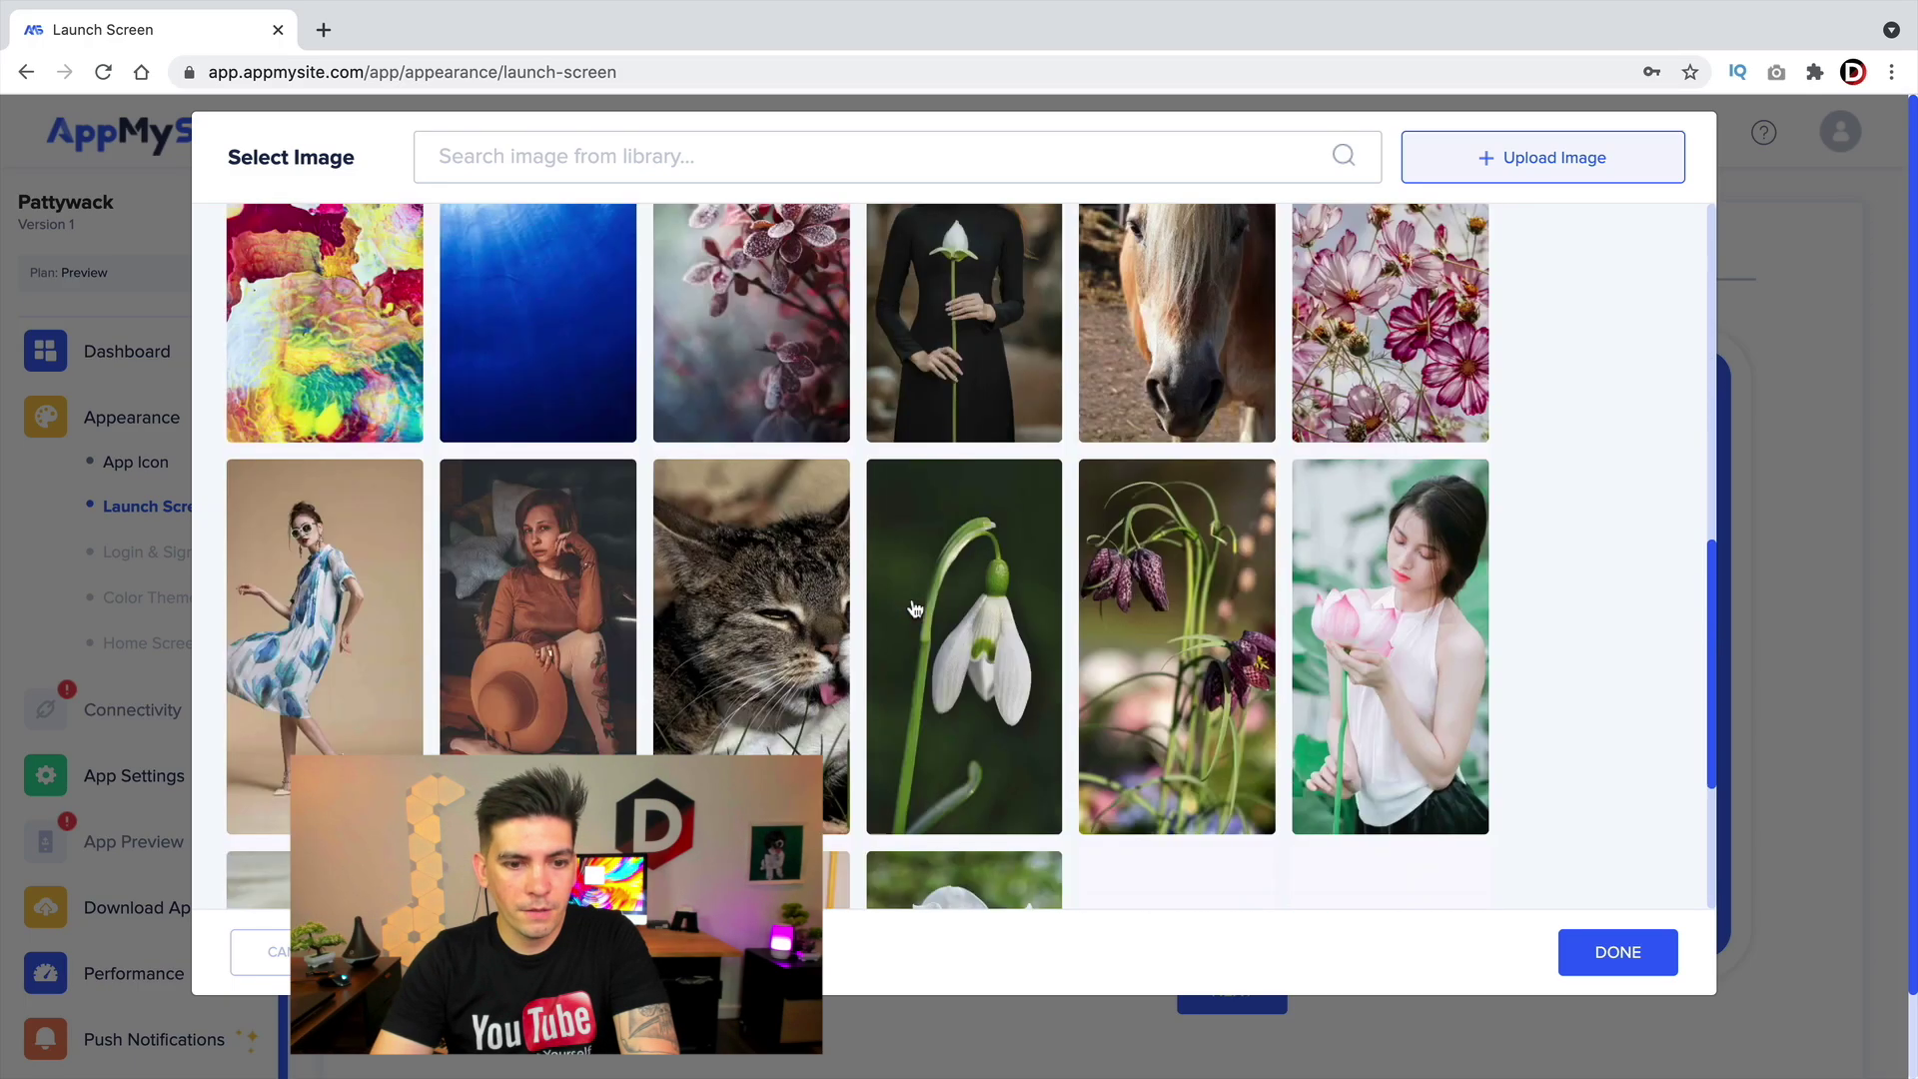
scroll(914, 609, down, 5)
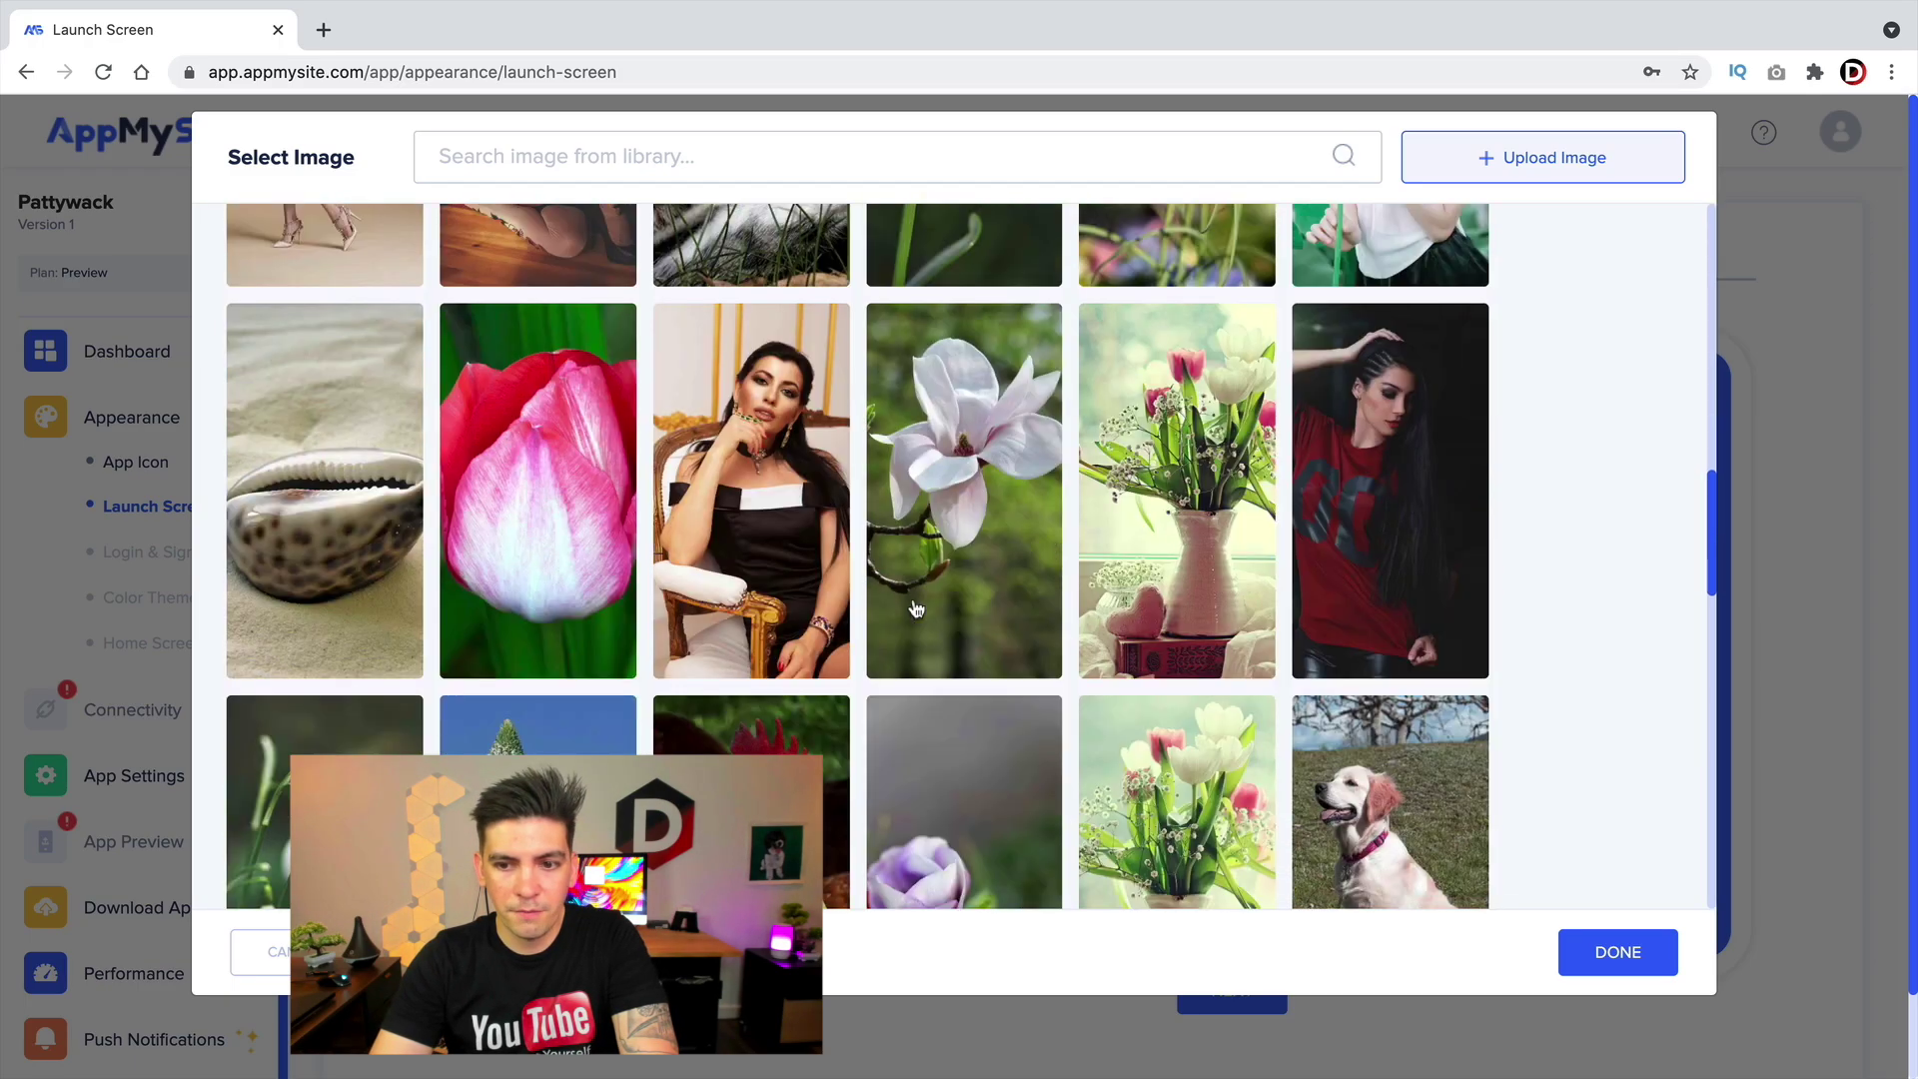
scroll(914, 608, down, 5)
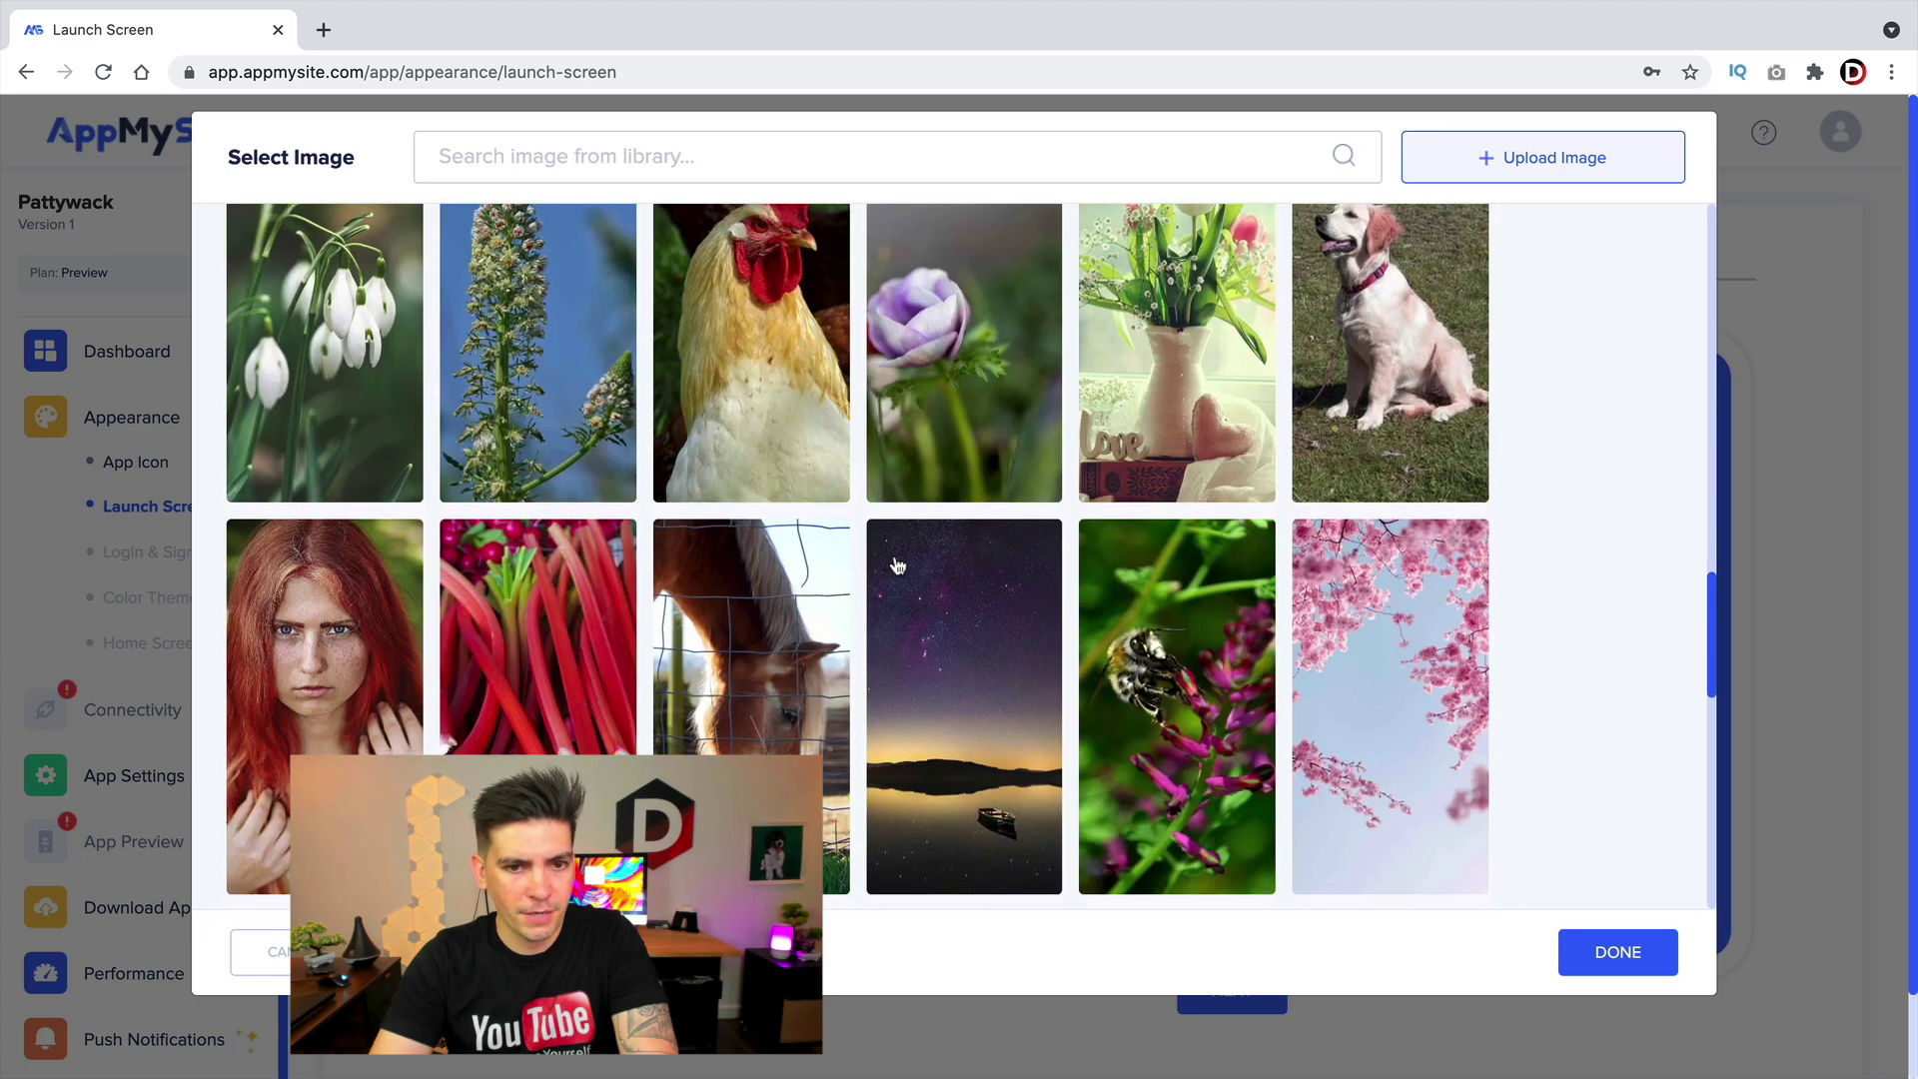
scroll(929, 610, down, 1)
click(965, 659)
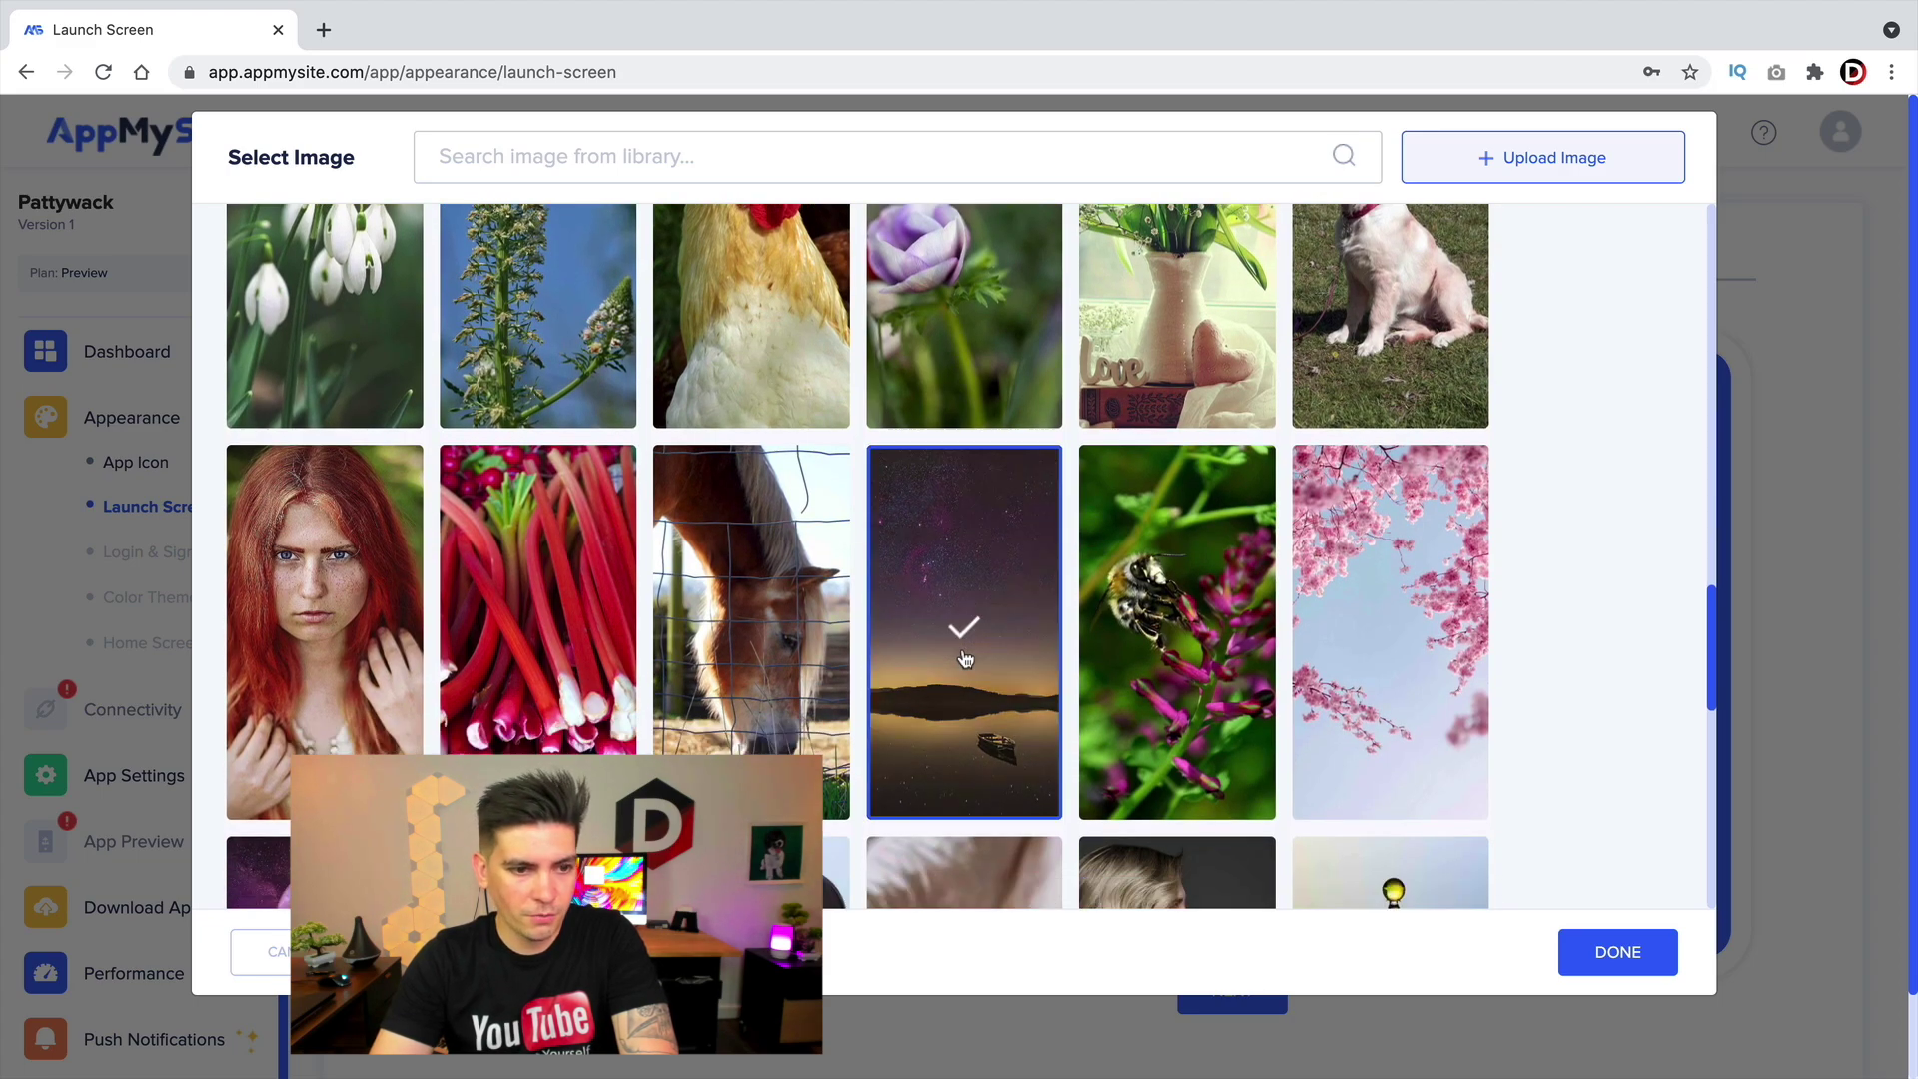
click(1609, 962)
scroll(1573, 911, down, 1)
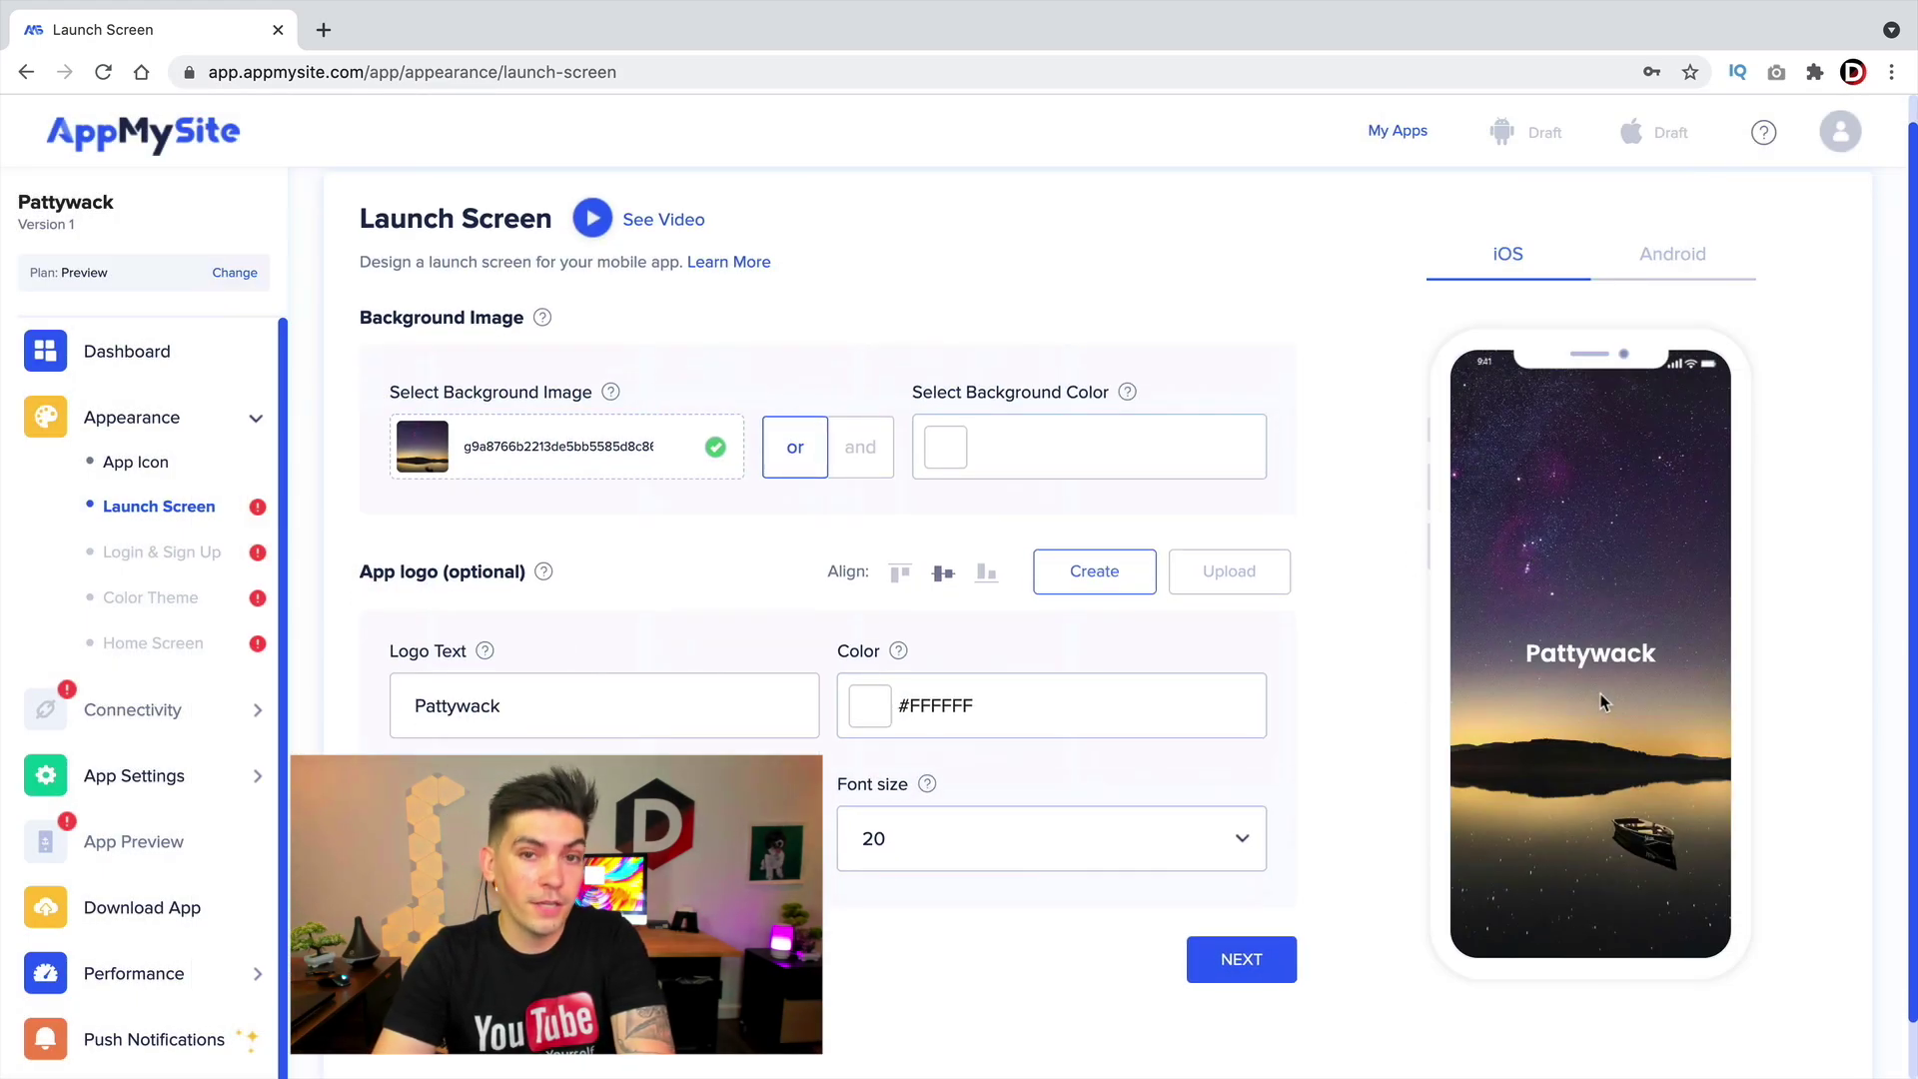
- Try combining the background image with the tint color #ac9292, and switch back to using the image alone
click(850, 448)
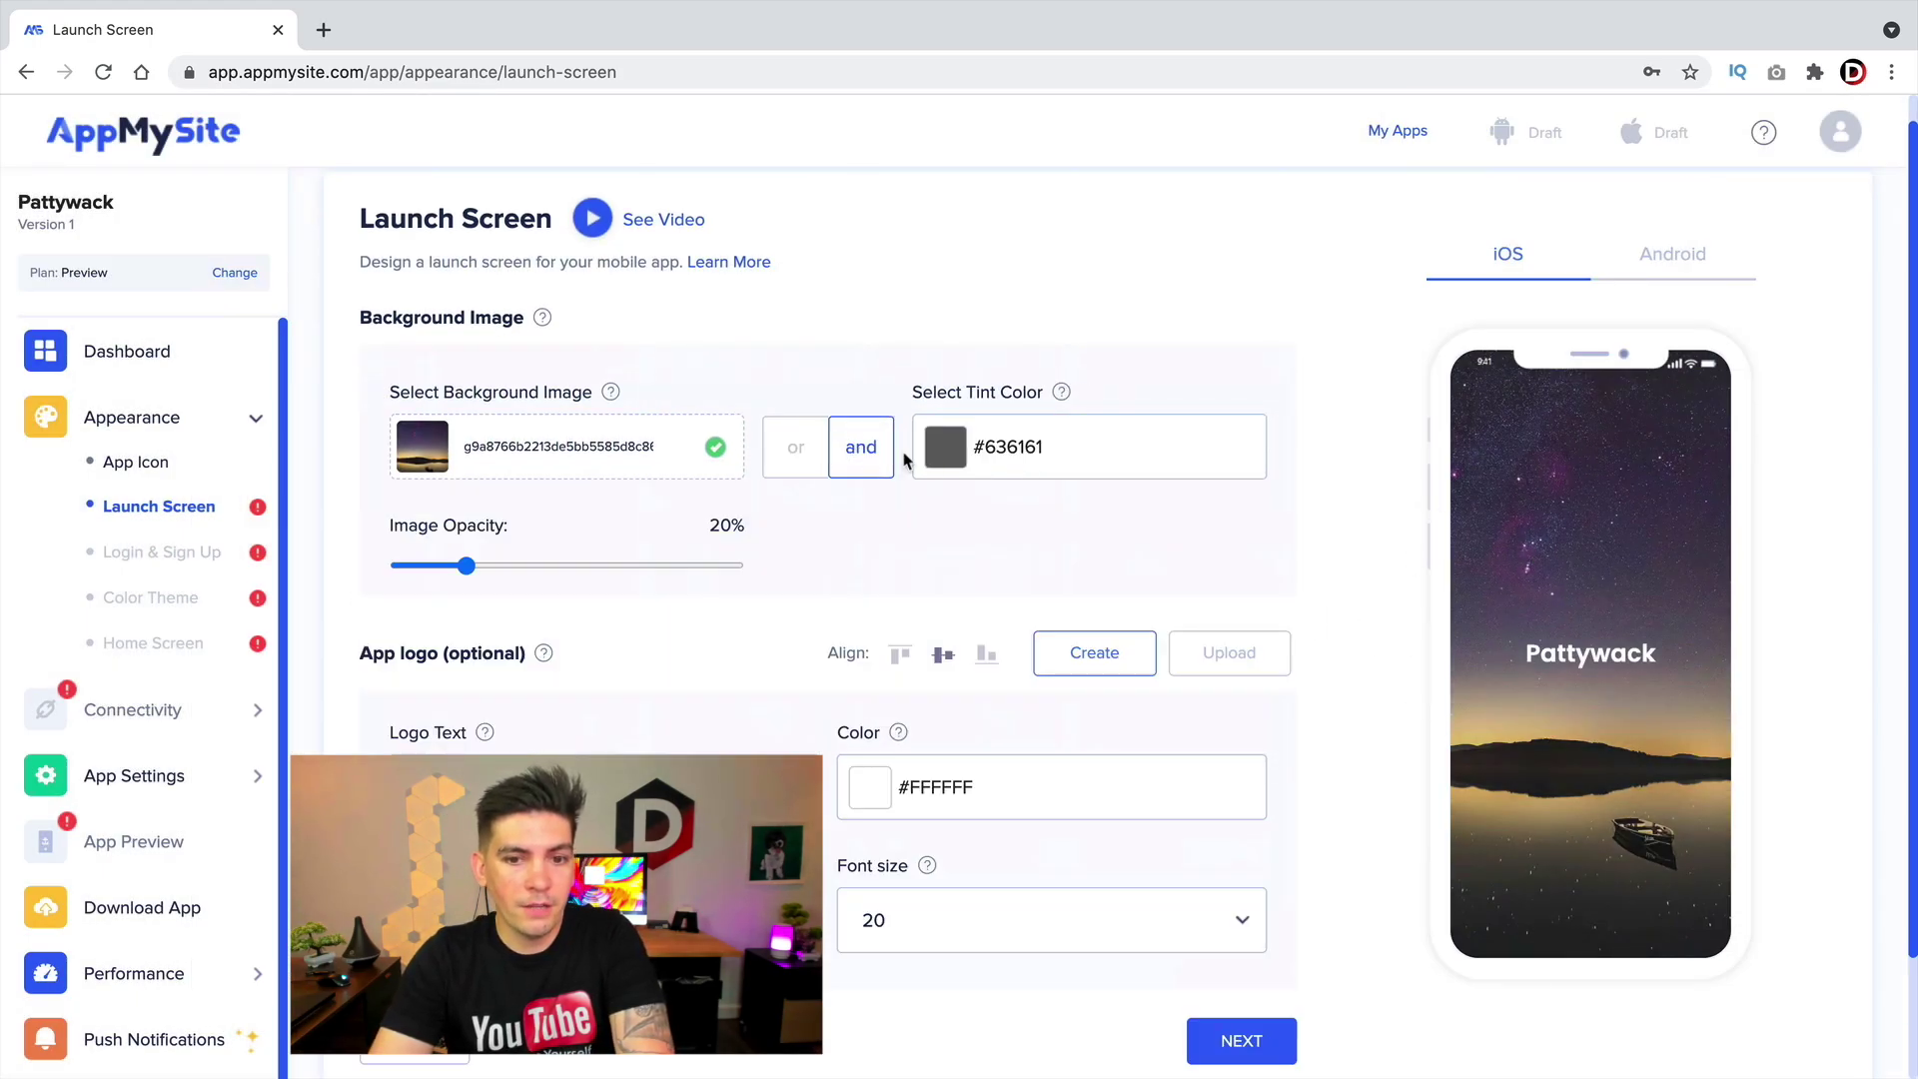
click(984, 464)
click(1003, 566)
mouse_move(1003, 566)
mouse_down()
mouse_move(979, 524)
mouse_move(993, 603)
mouse_move(974, 551)
mouse_up()
click(846, 467)
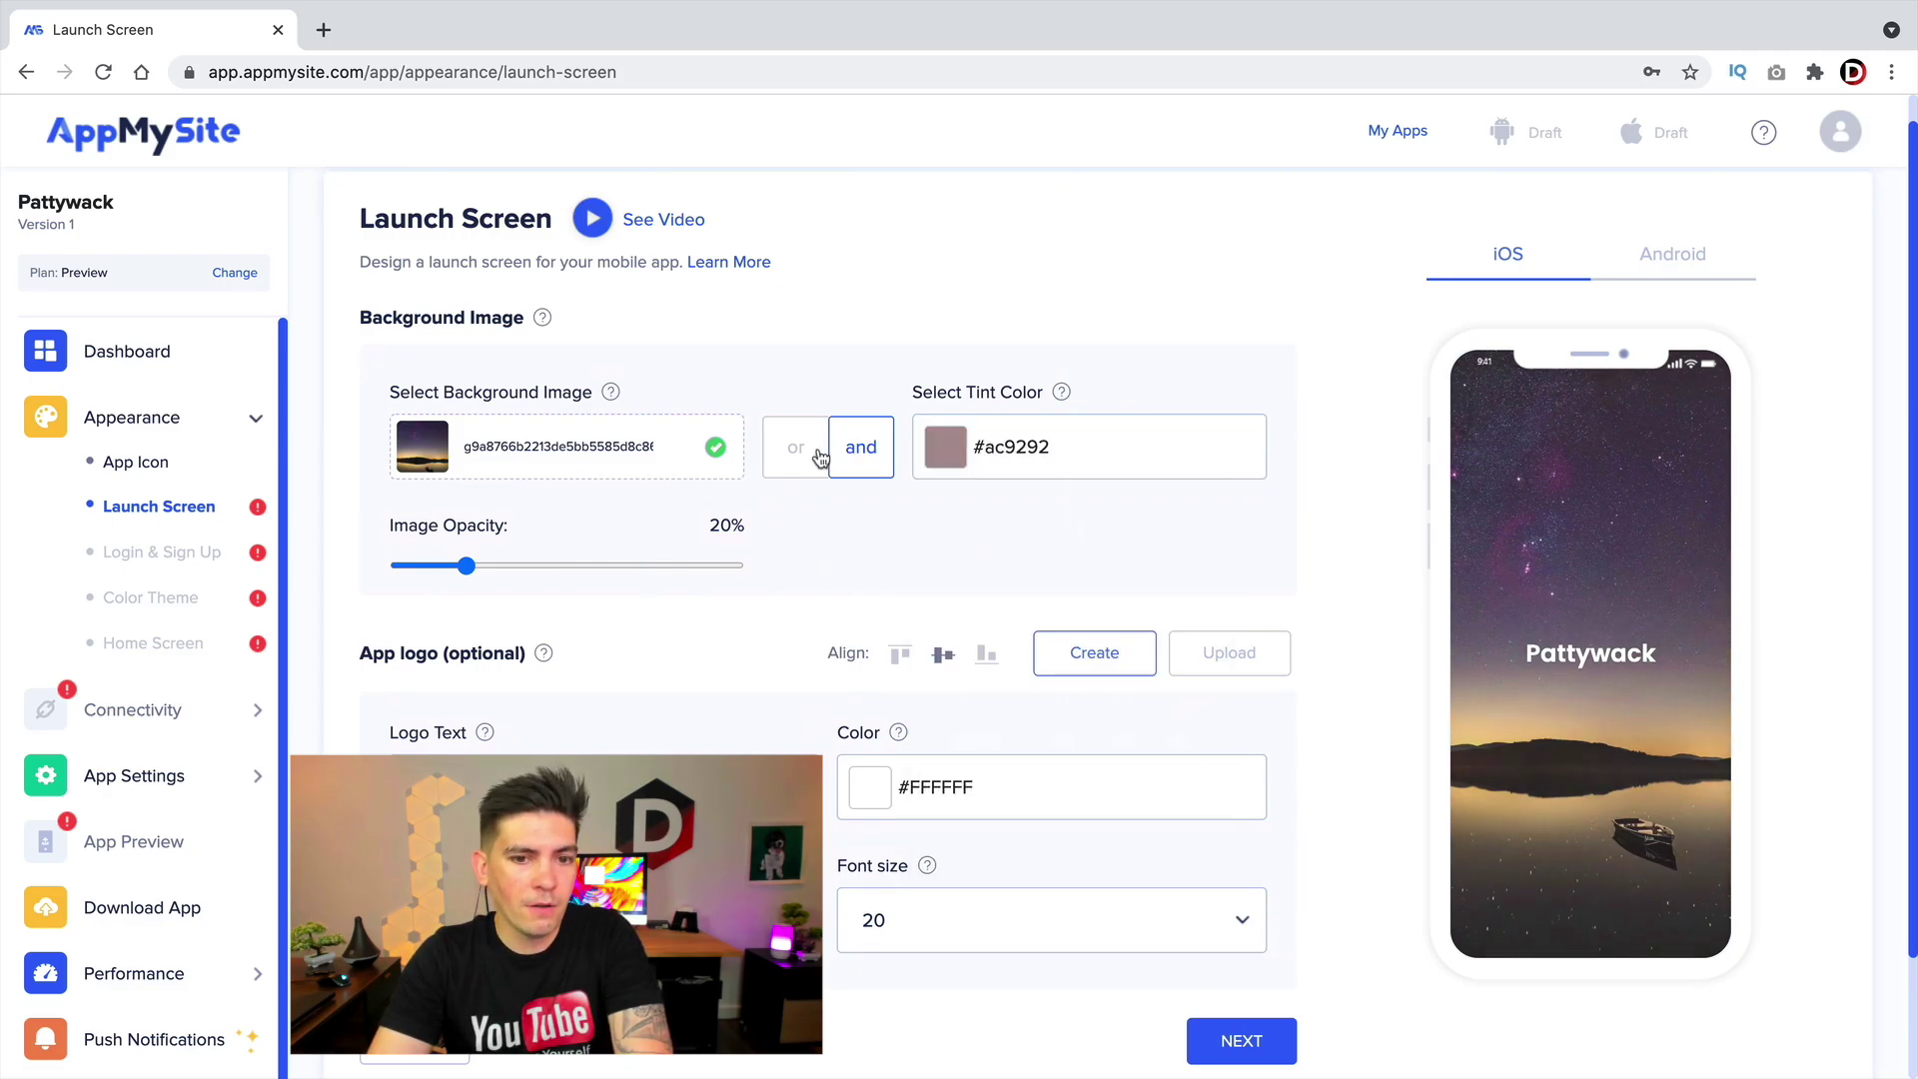
click(814, 456)
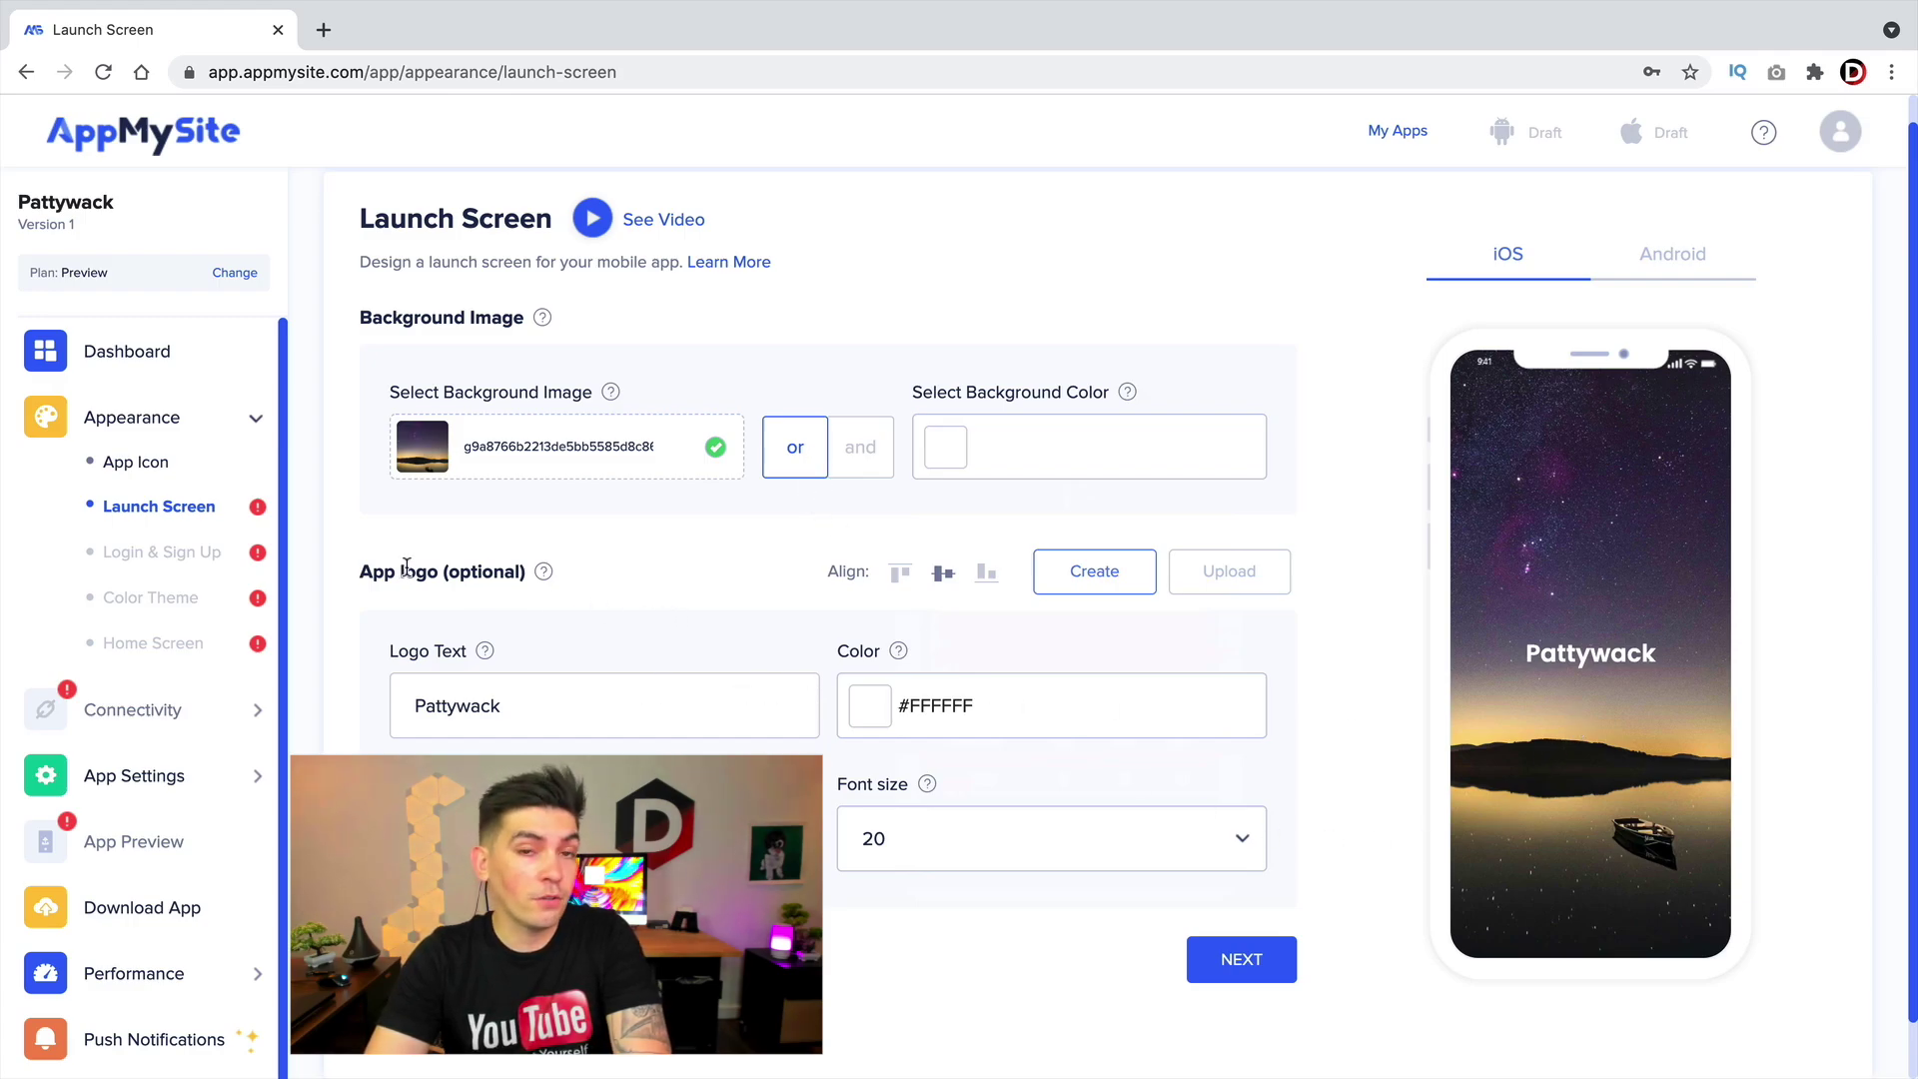
click(1215, 580)
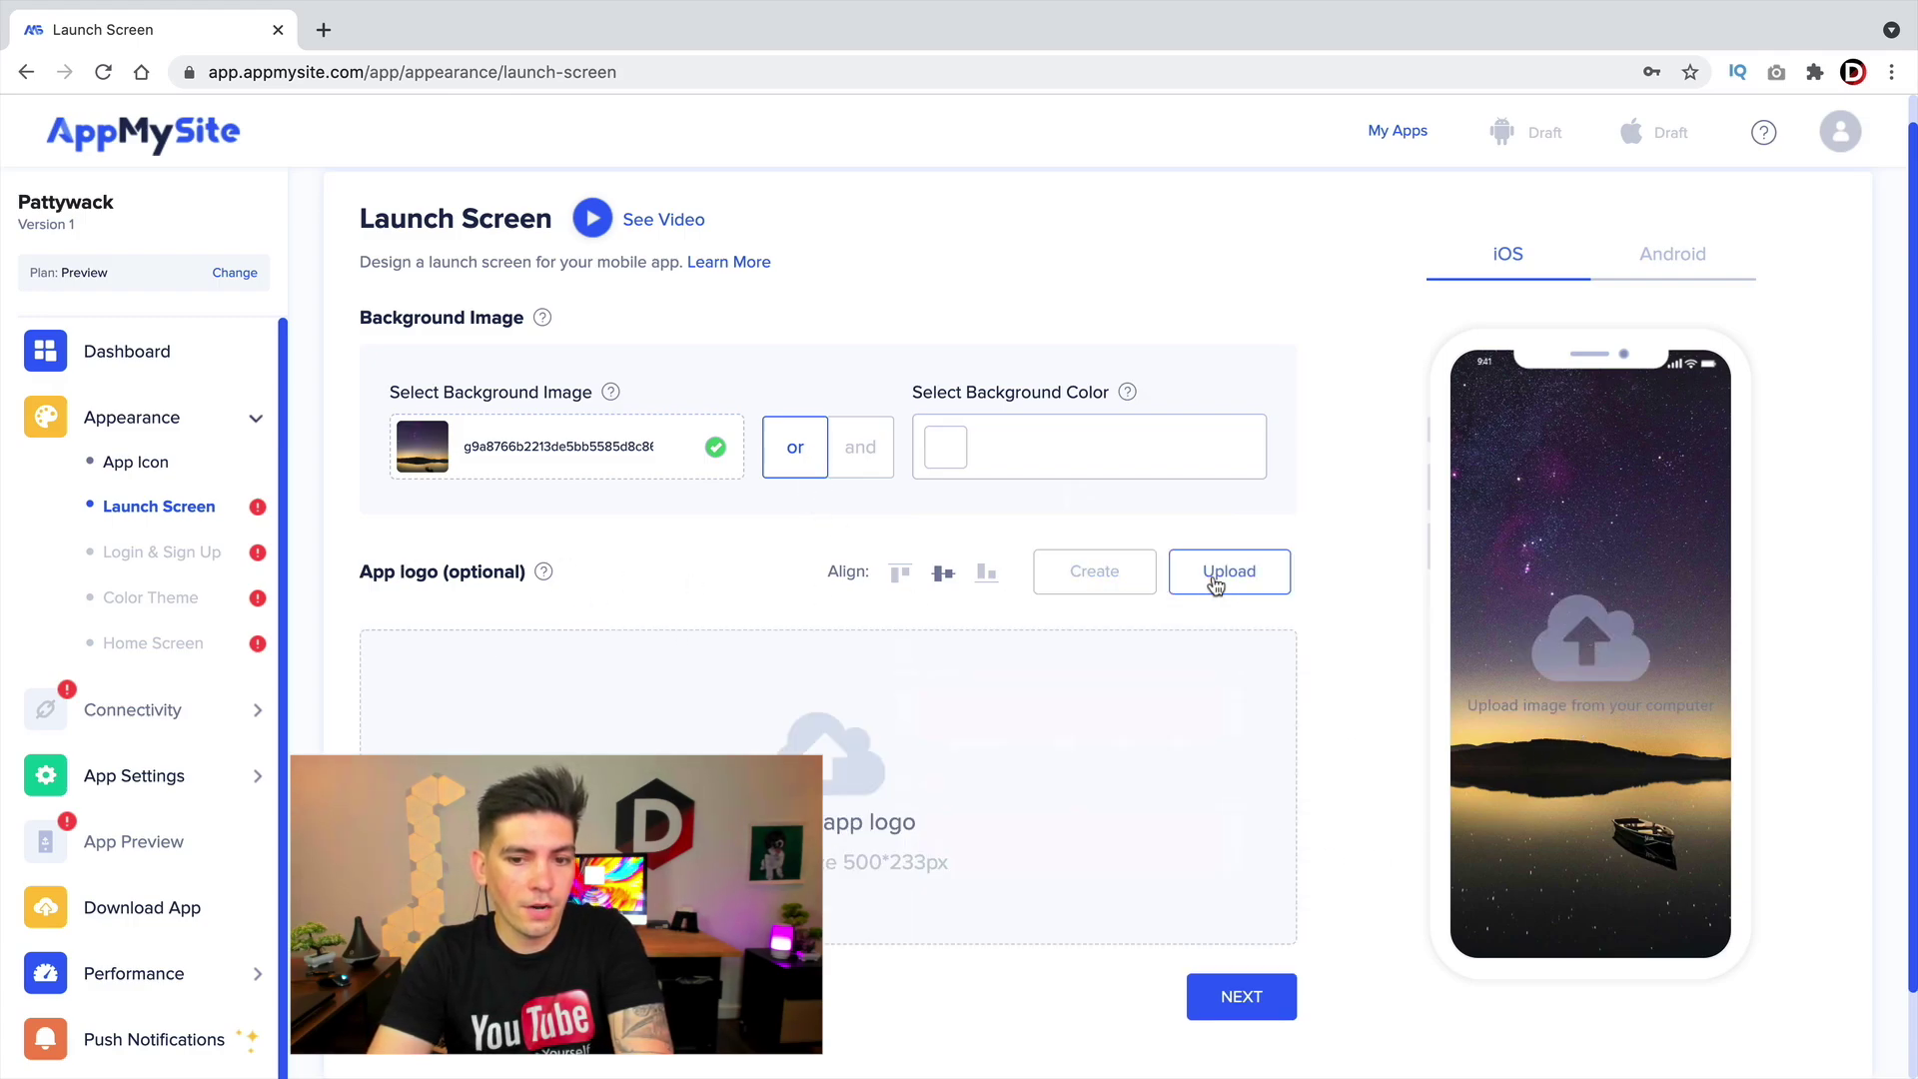
click(871, 812)
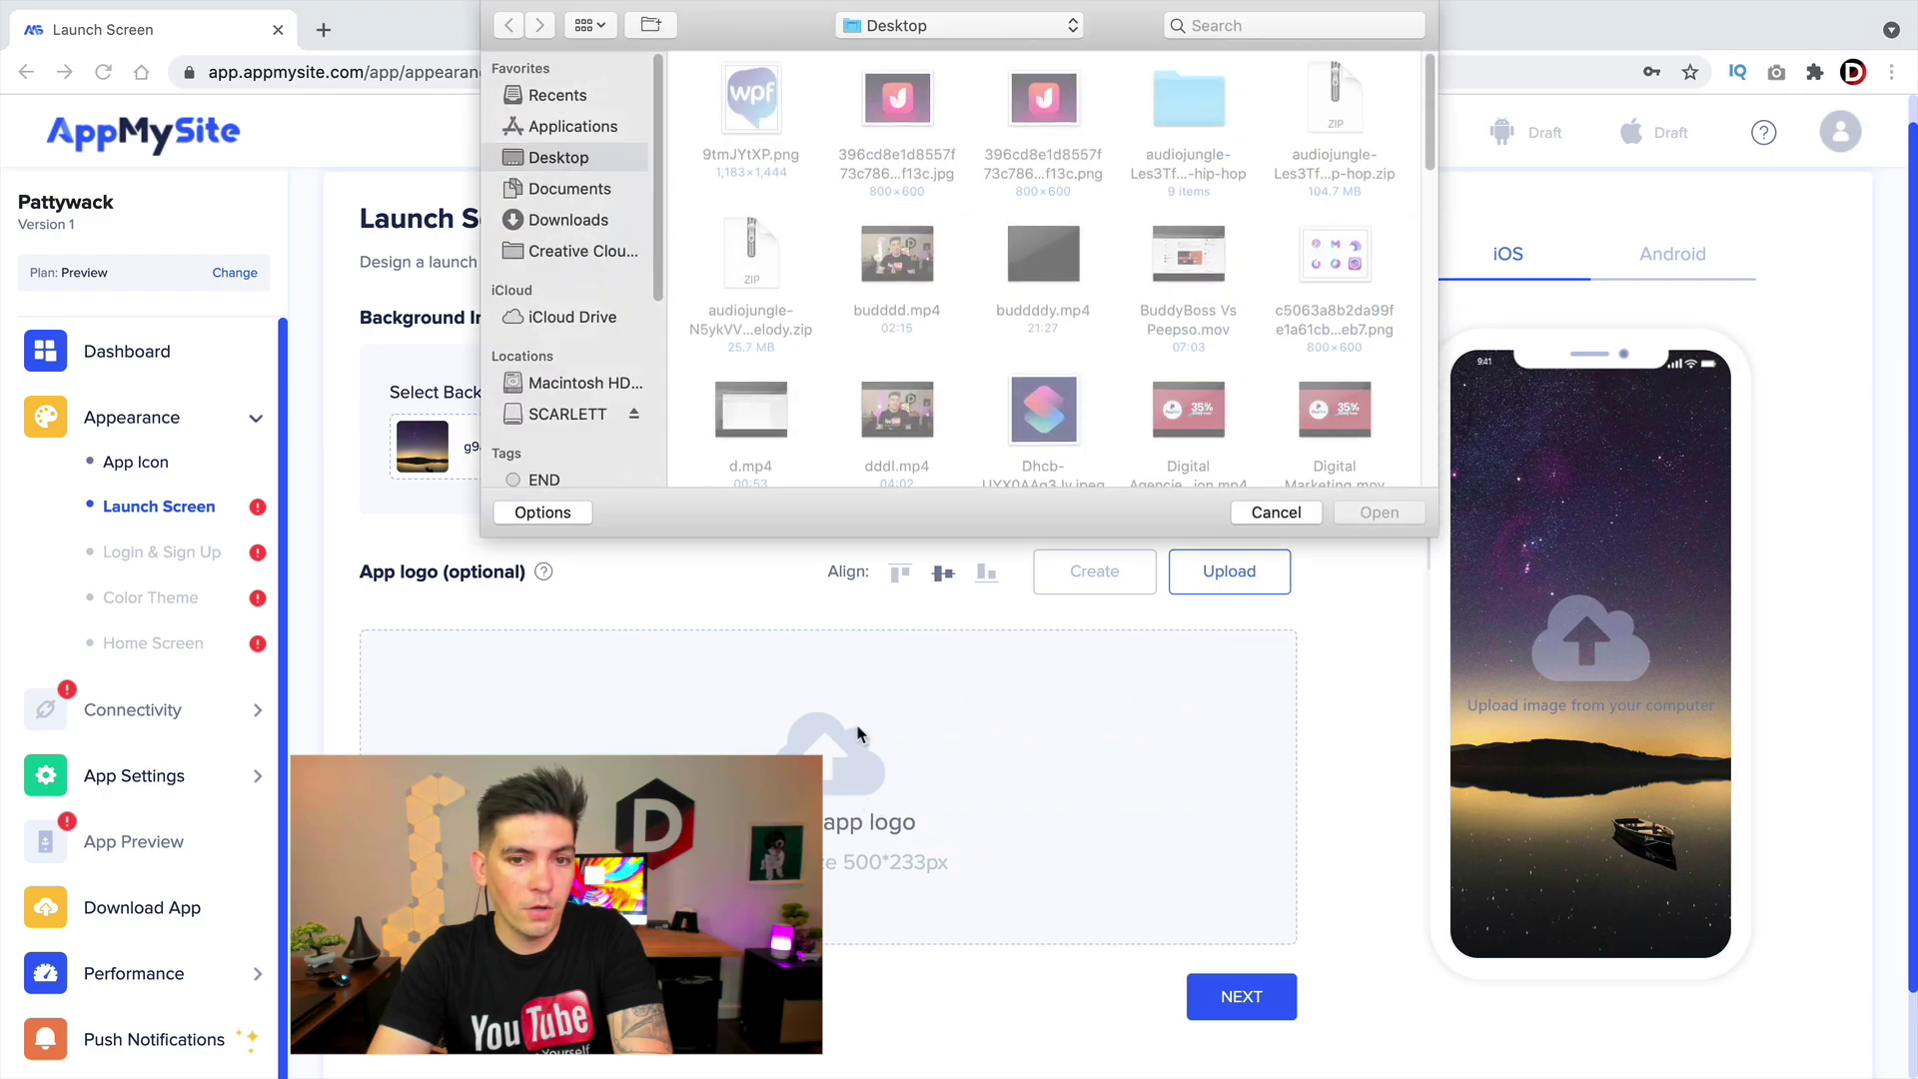
click(1276, 511)
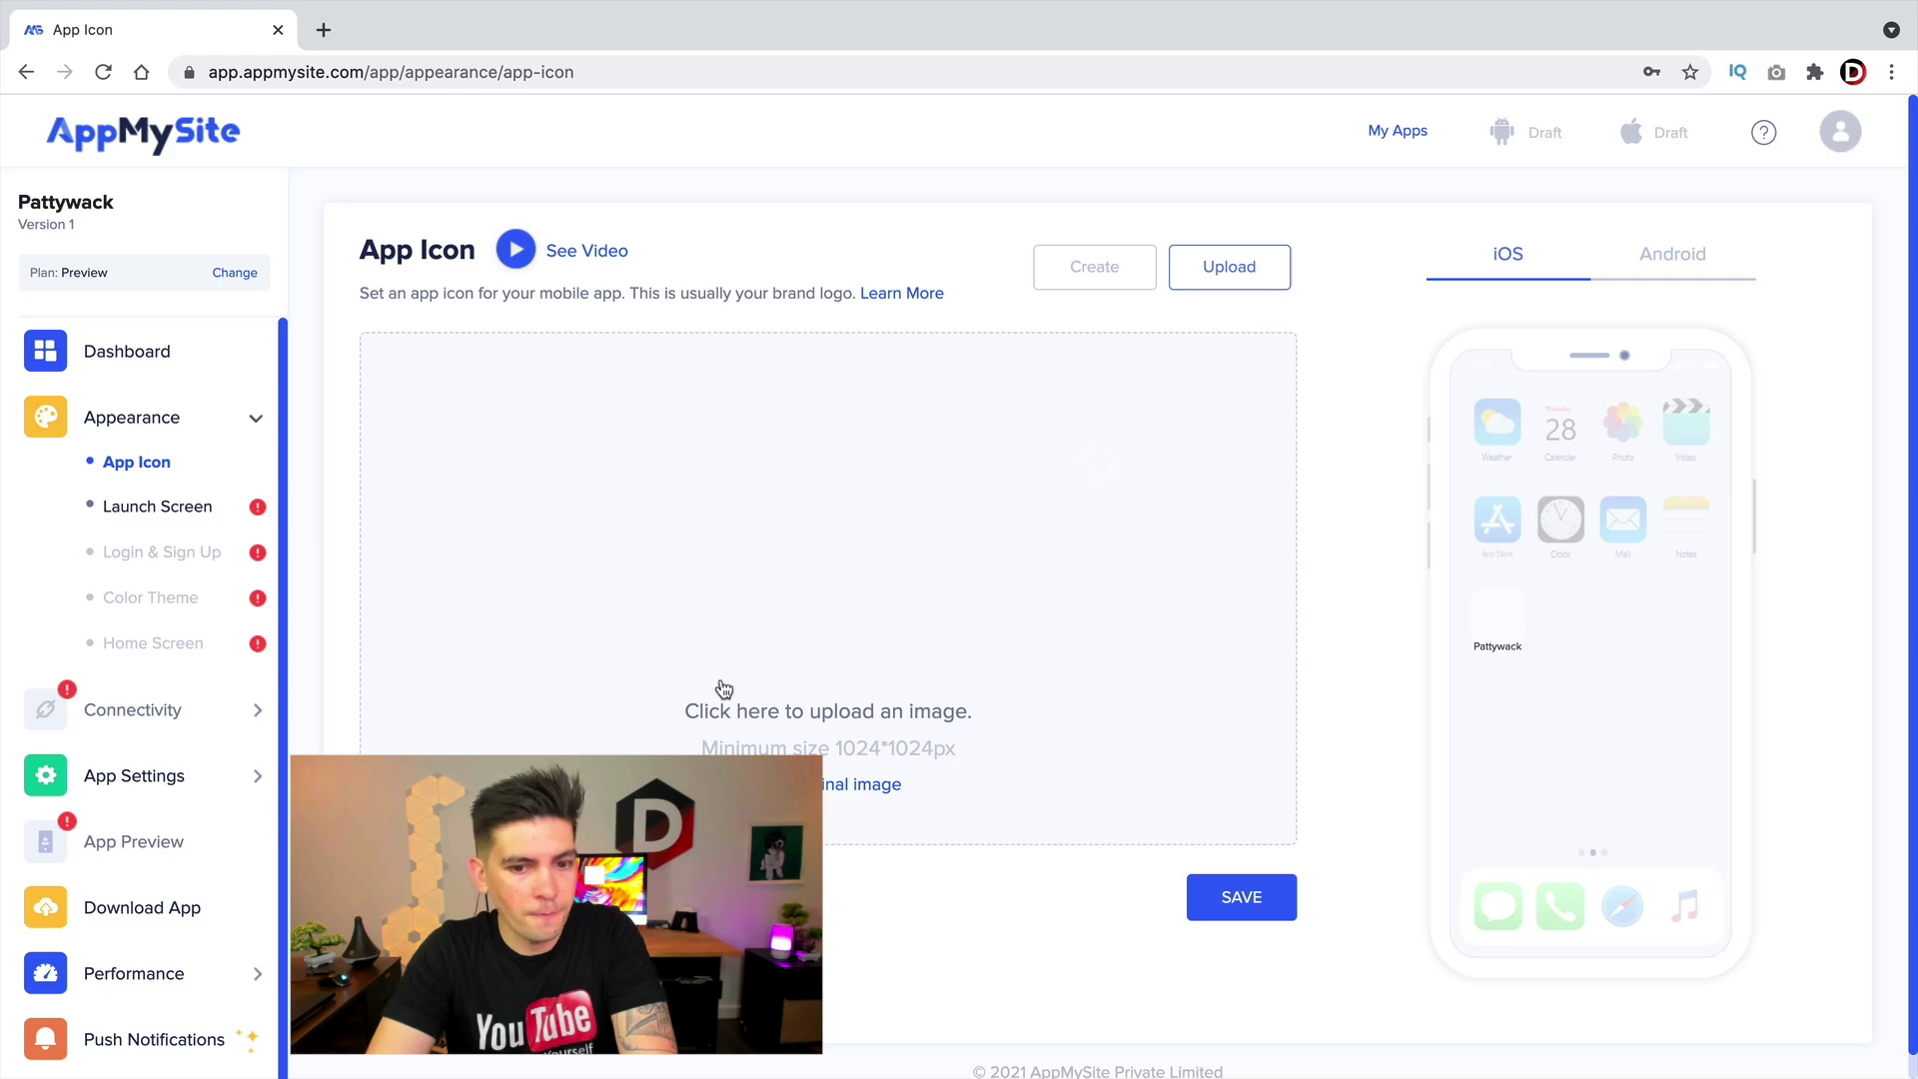
- Reopen the launch screen settings and choose the library's starry night lake image with the boat as the background again
click(180, 516)
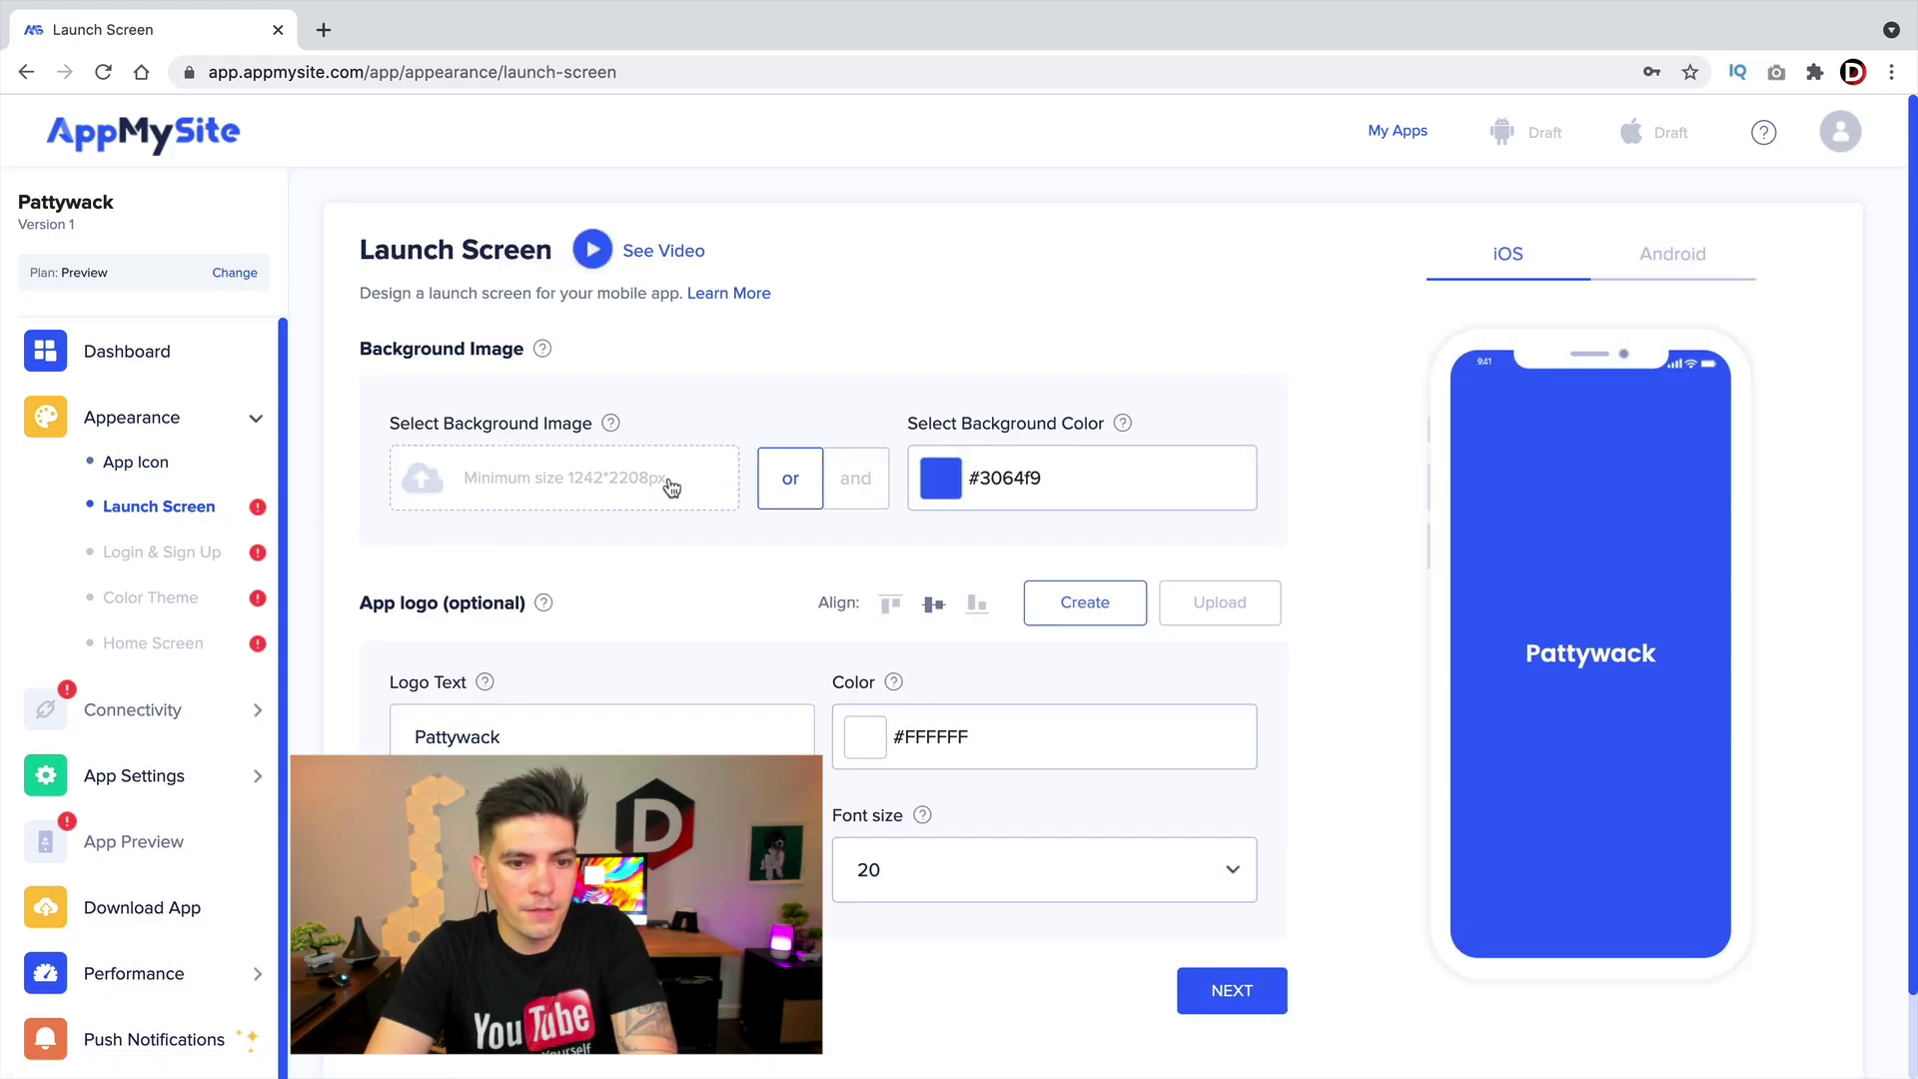
click(671, 486)
scroll(870, 649, down, 5)
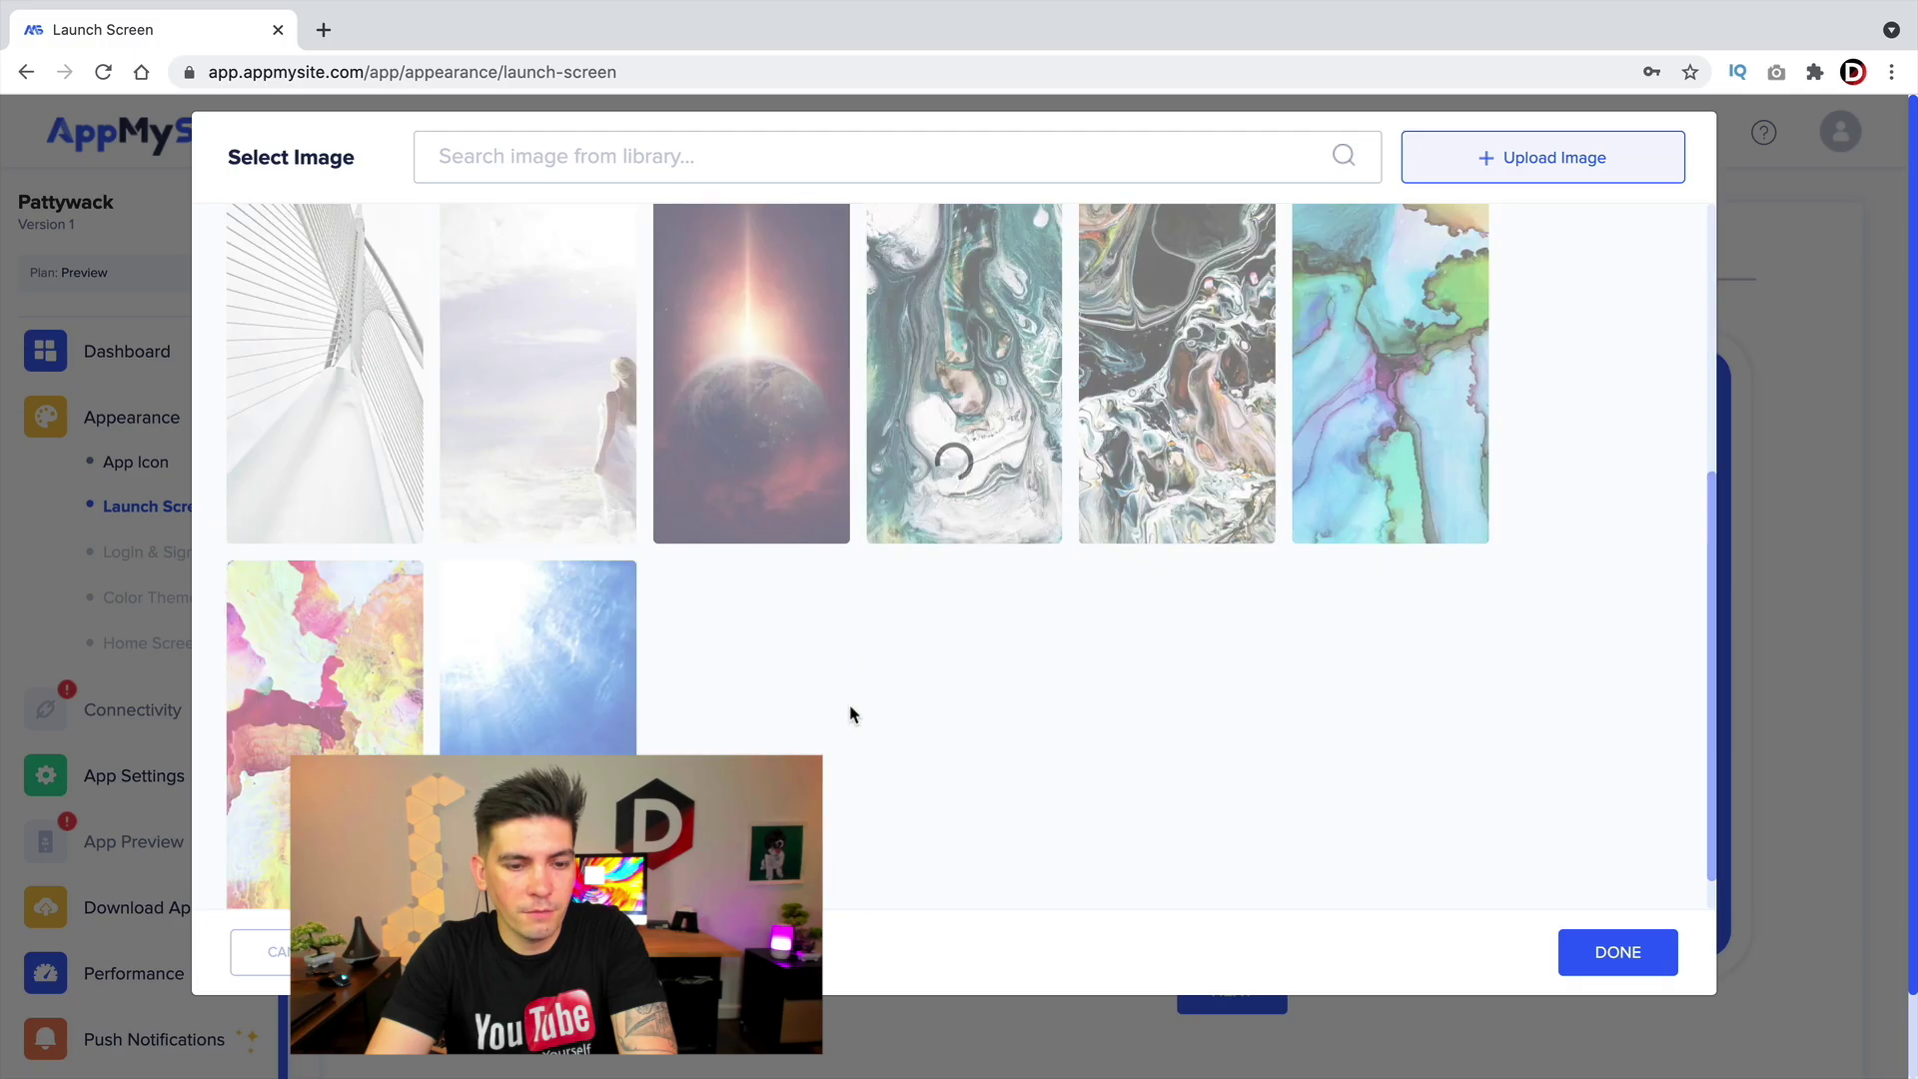
scroll(851, 710, down, 7)
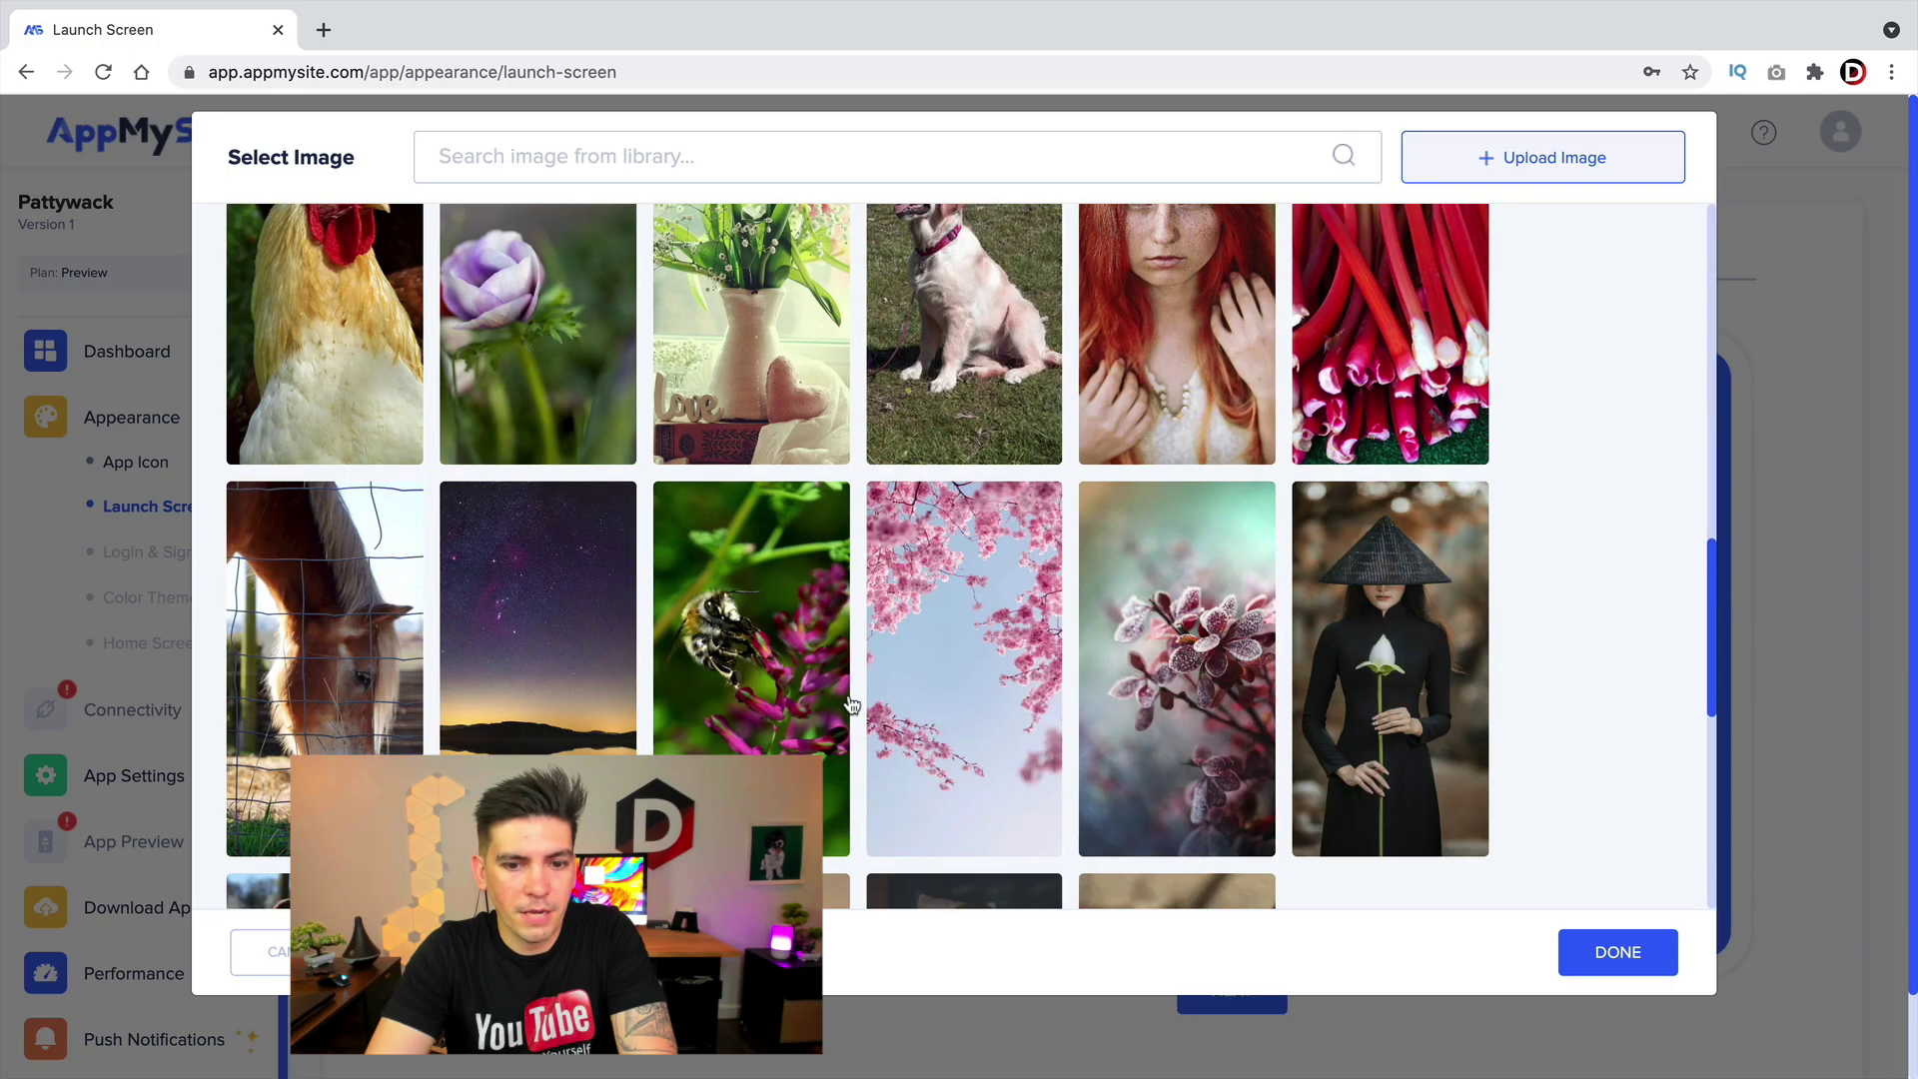
scroll(849, 700, down, 4)
click(548, 340)
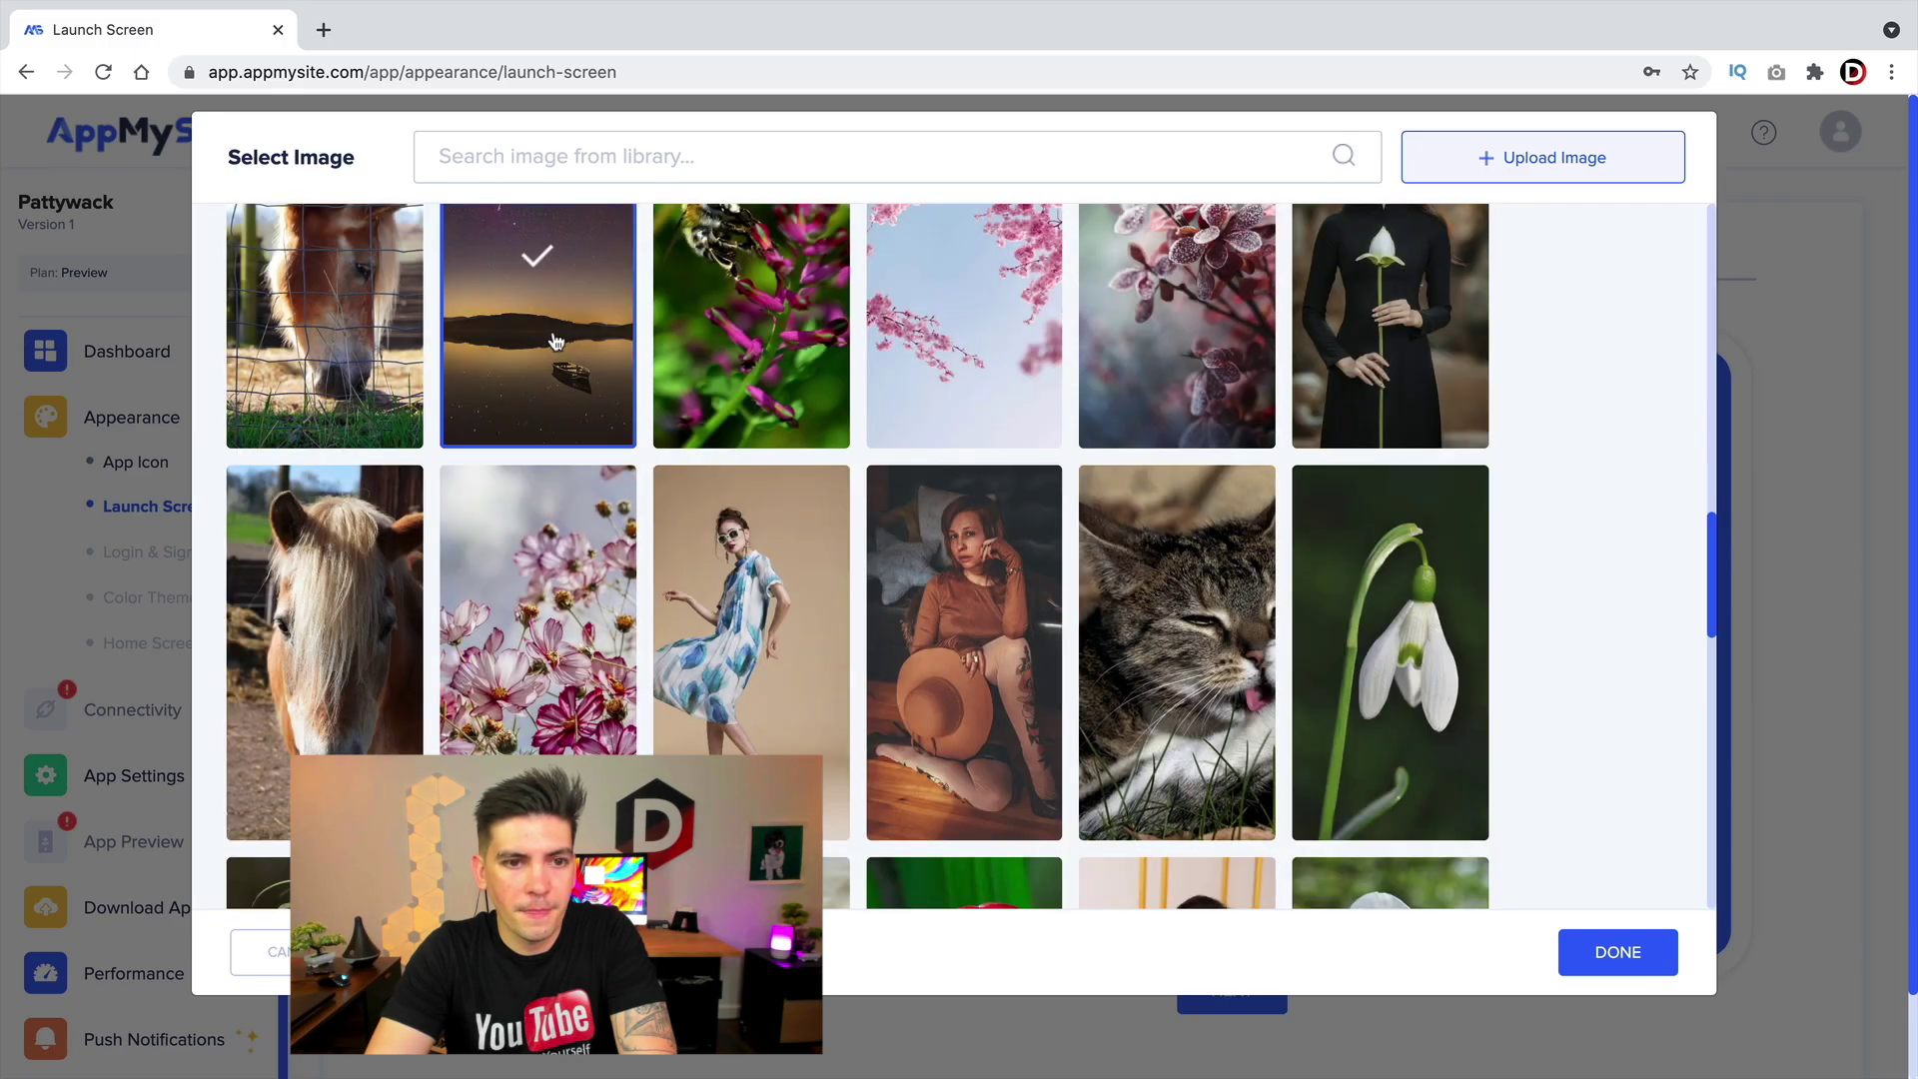
click(1579, 971)
scroll(999, 859, down, 2)
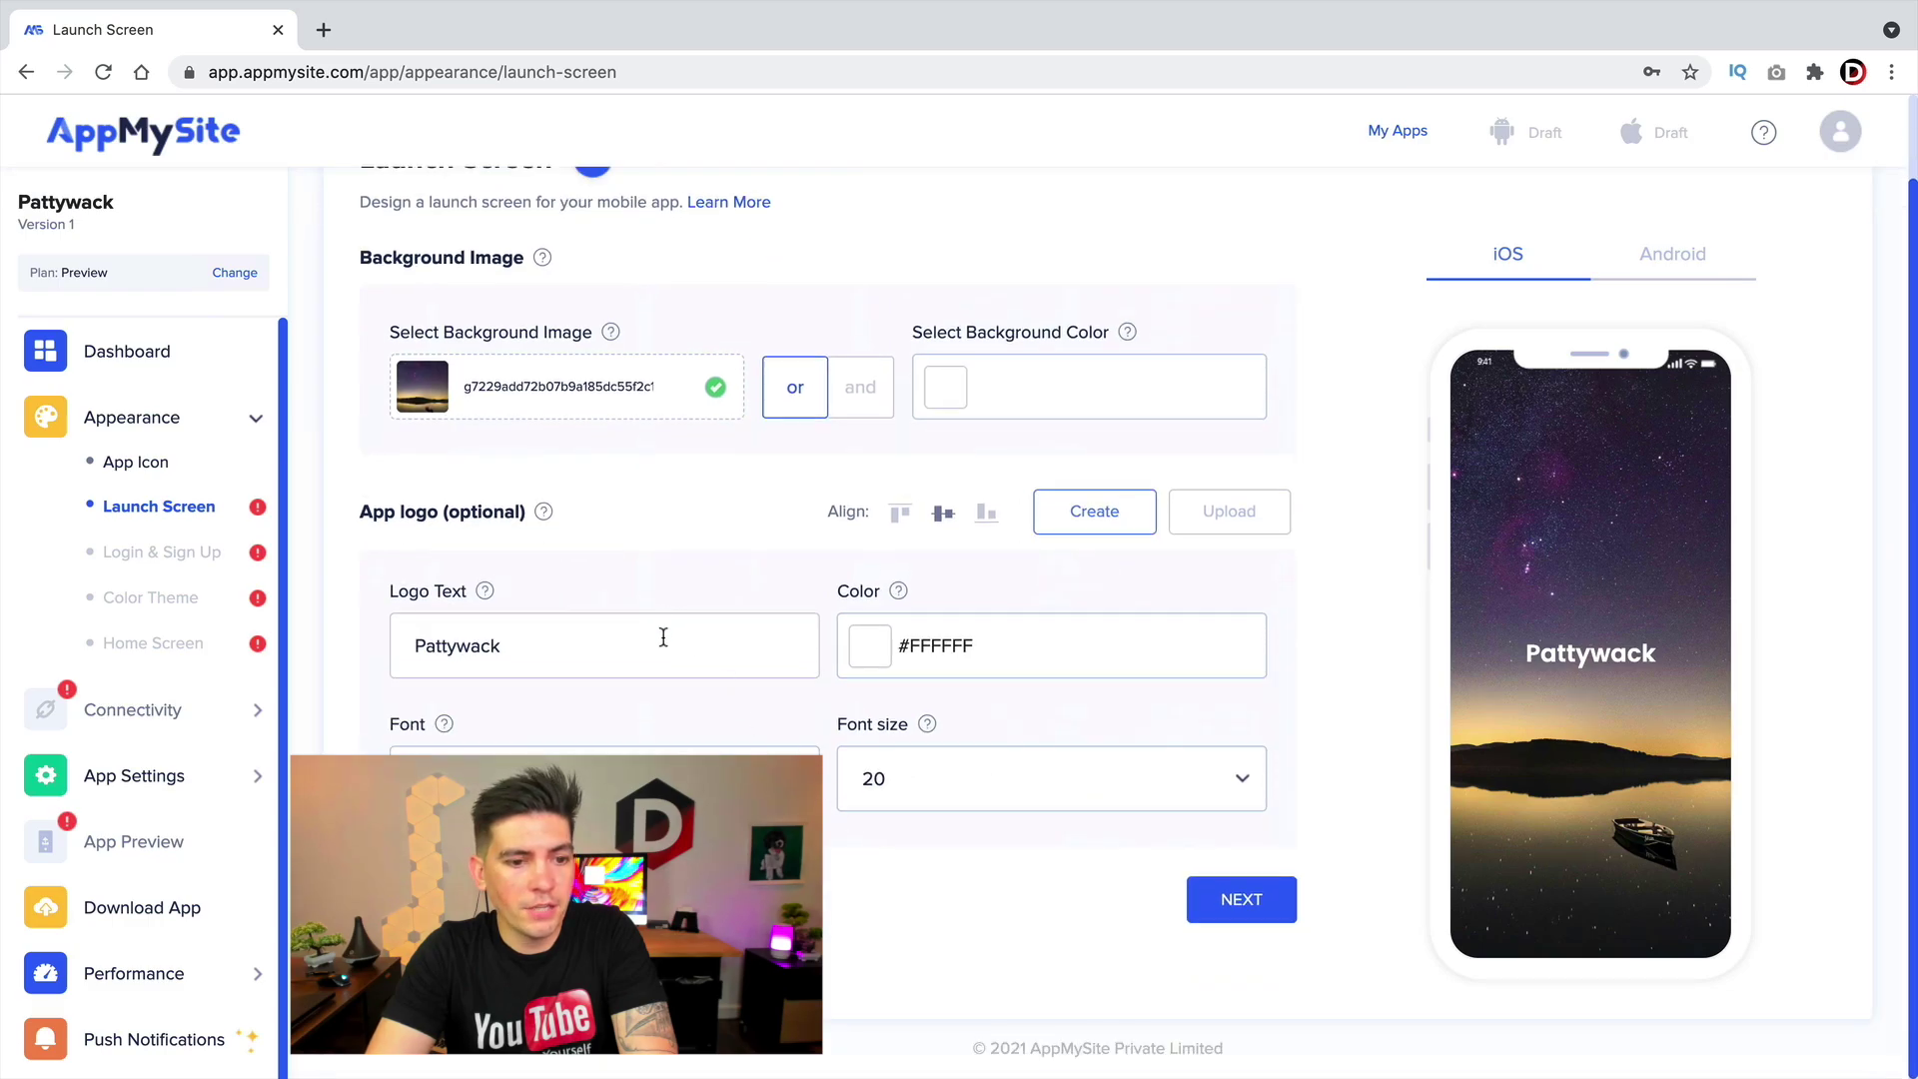
- Try several different fonts for the launch screen's logo text and return to the original font
click(520, 779)
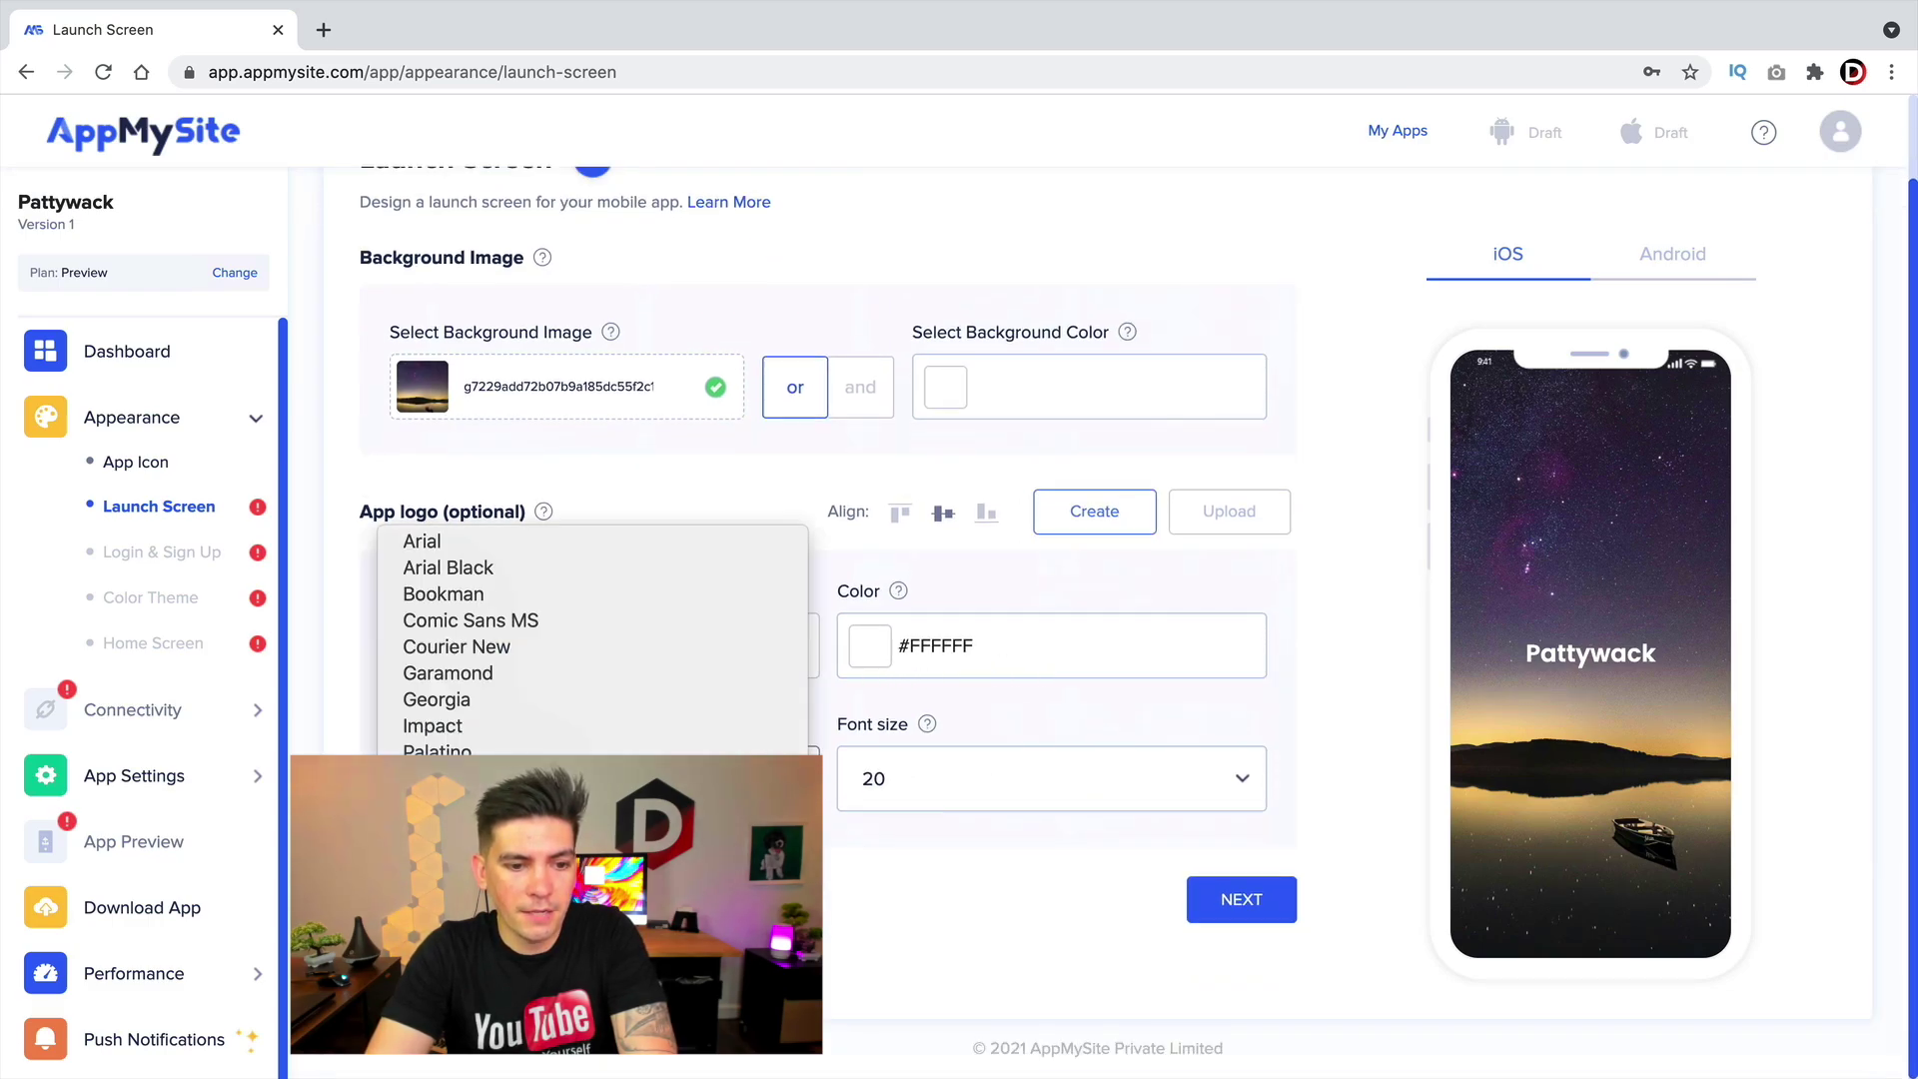
click(560, 807)
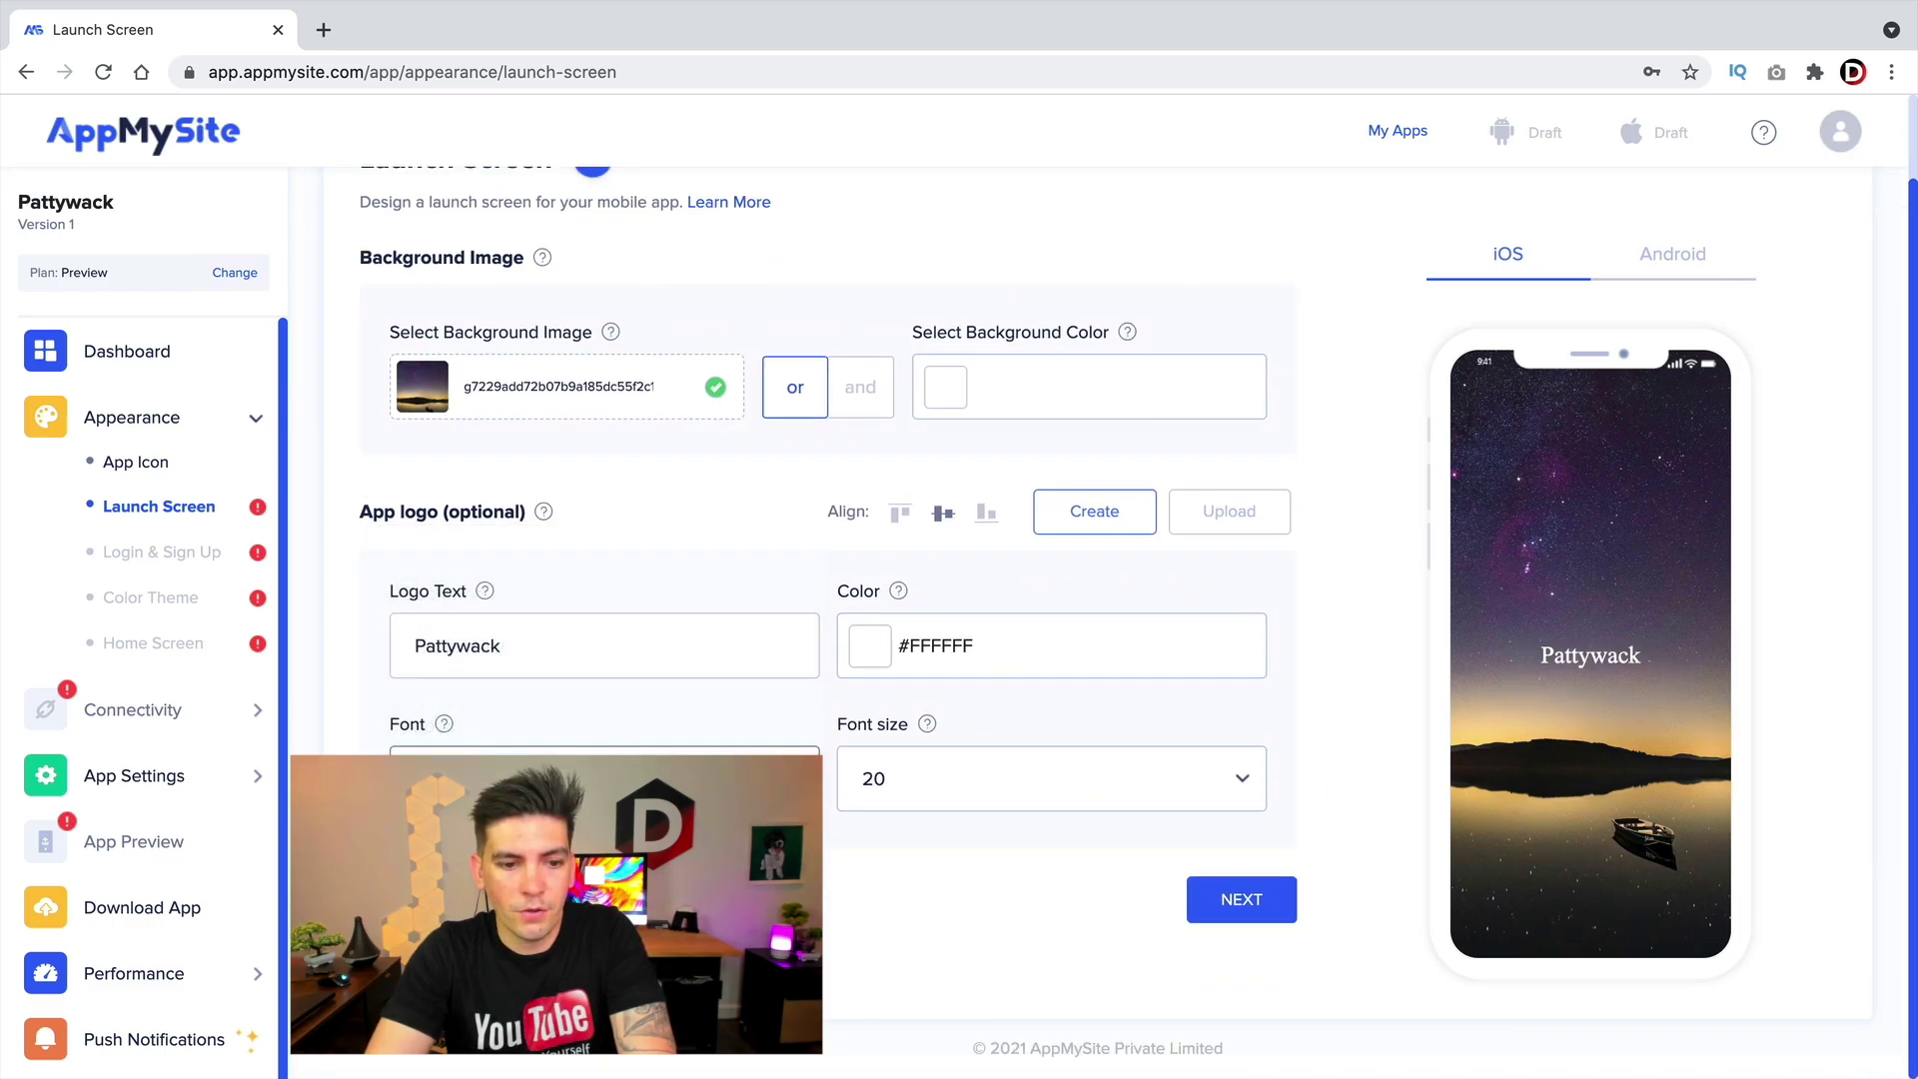
click(520, 779)
click(520, 806)
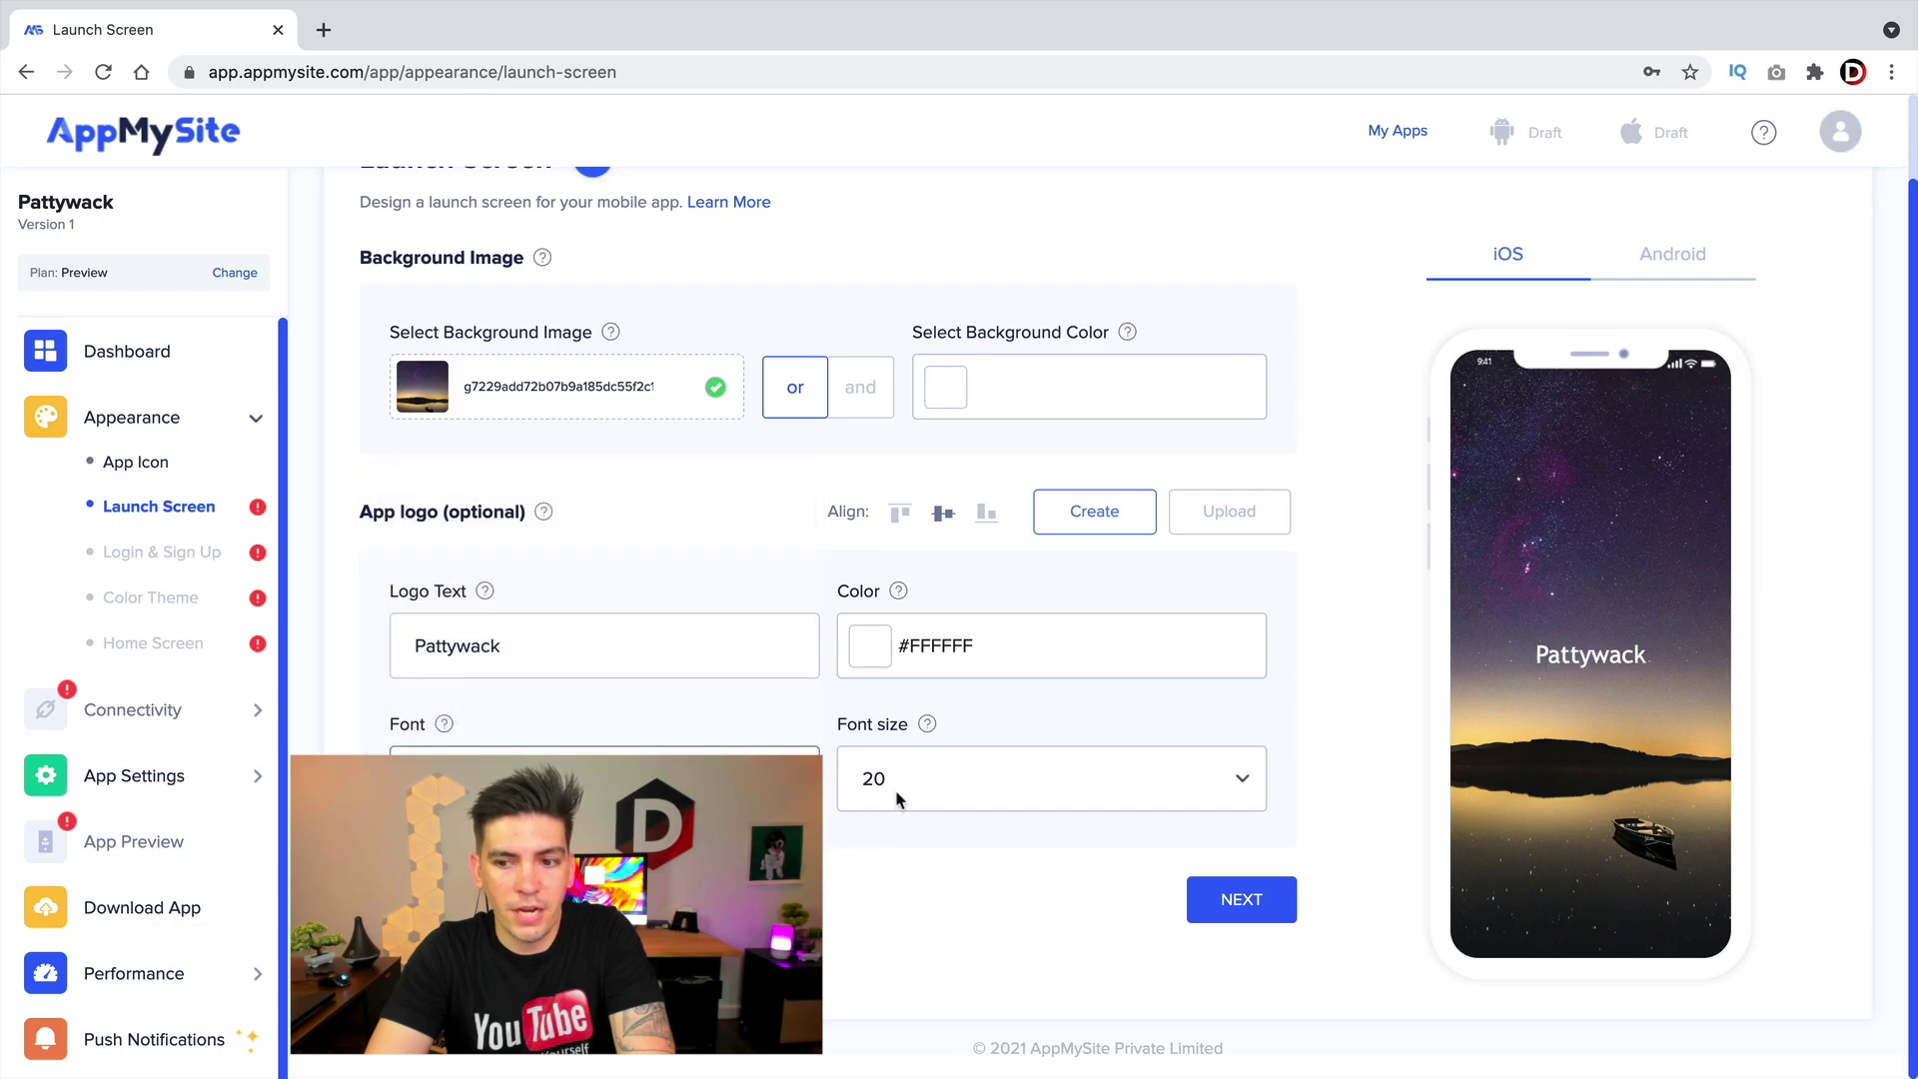
click(600, 785)
click(686, 539)
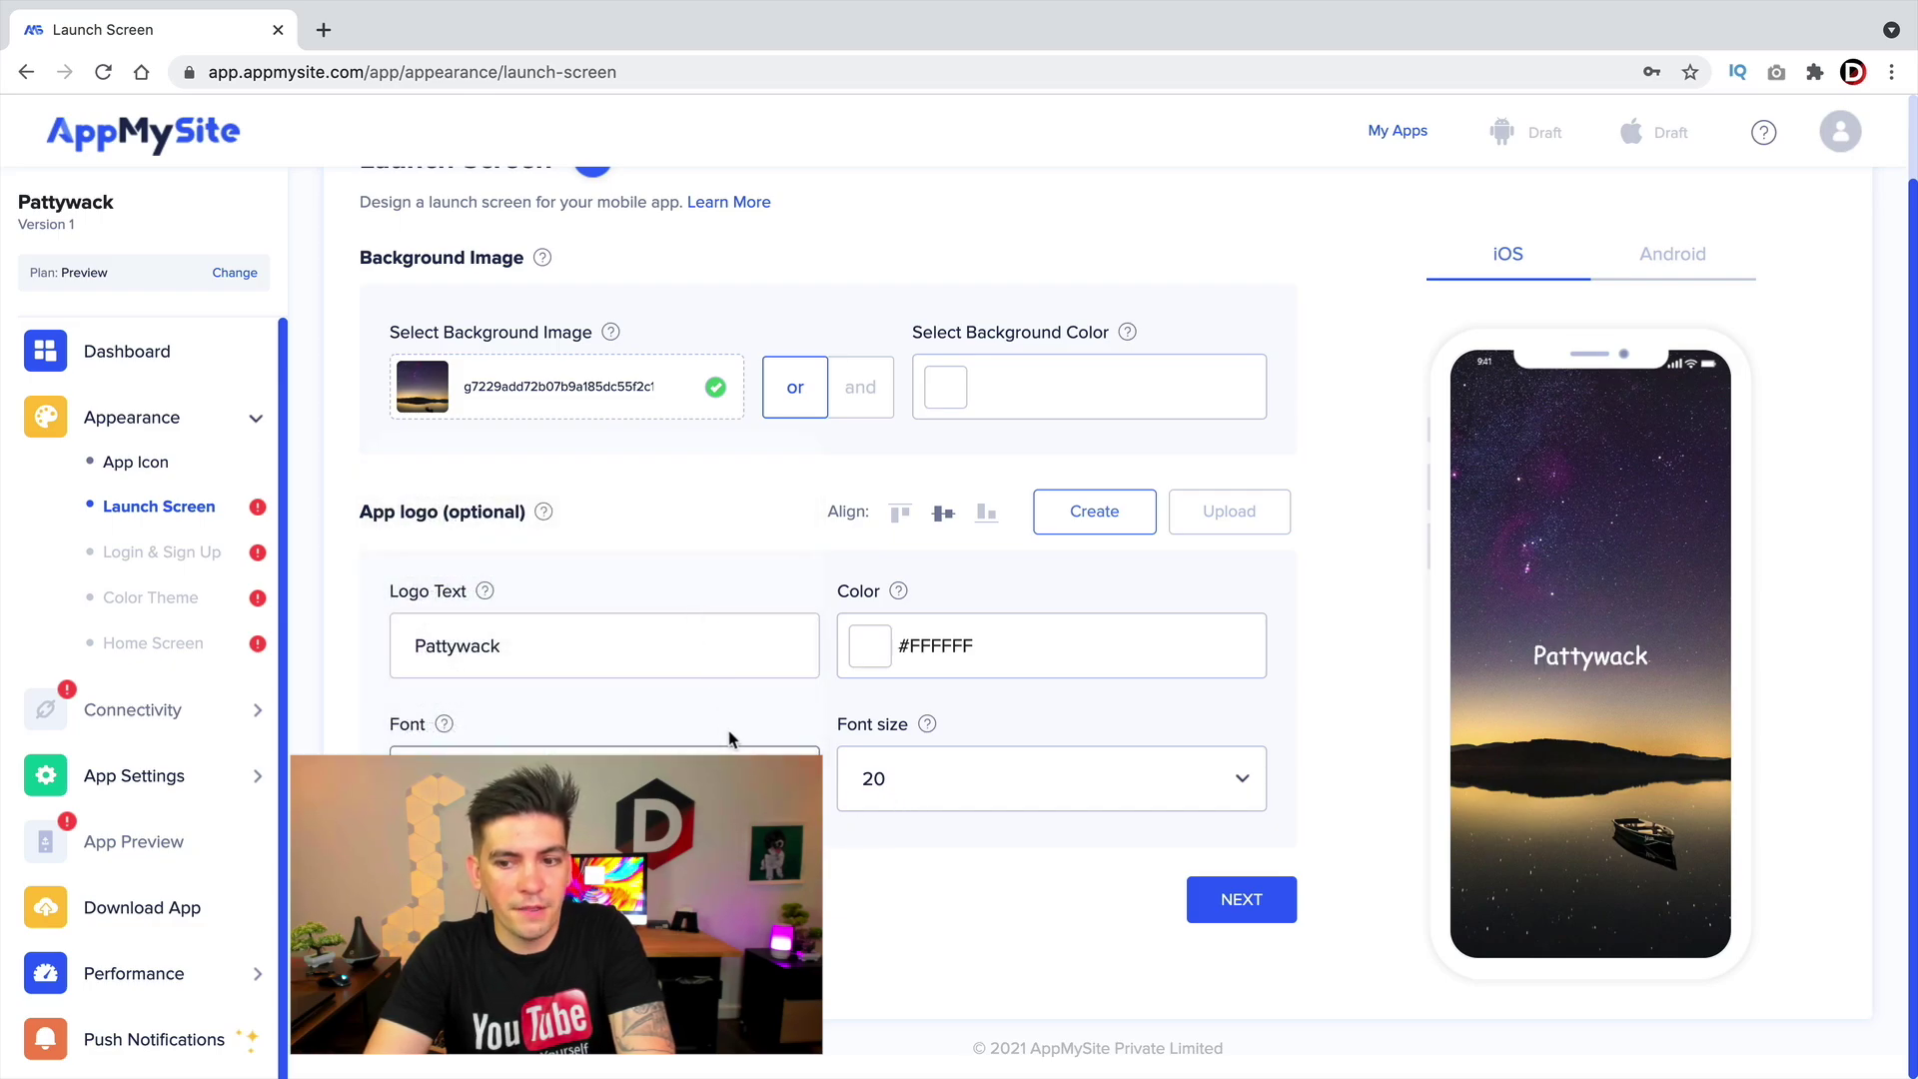
click(600, 784)
click(809, 847)
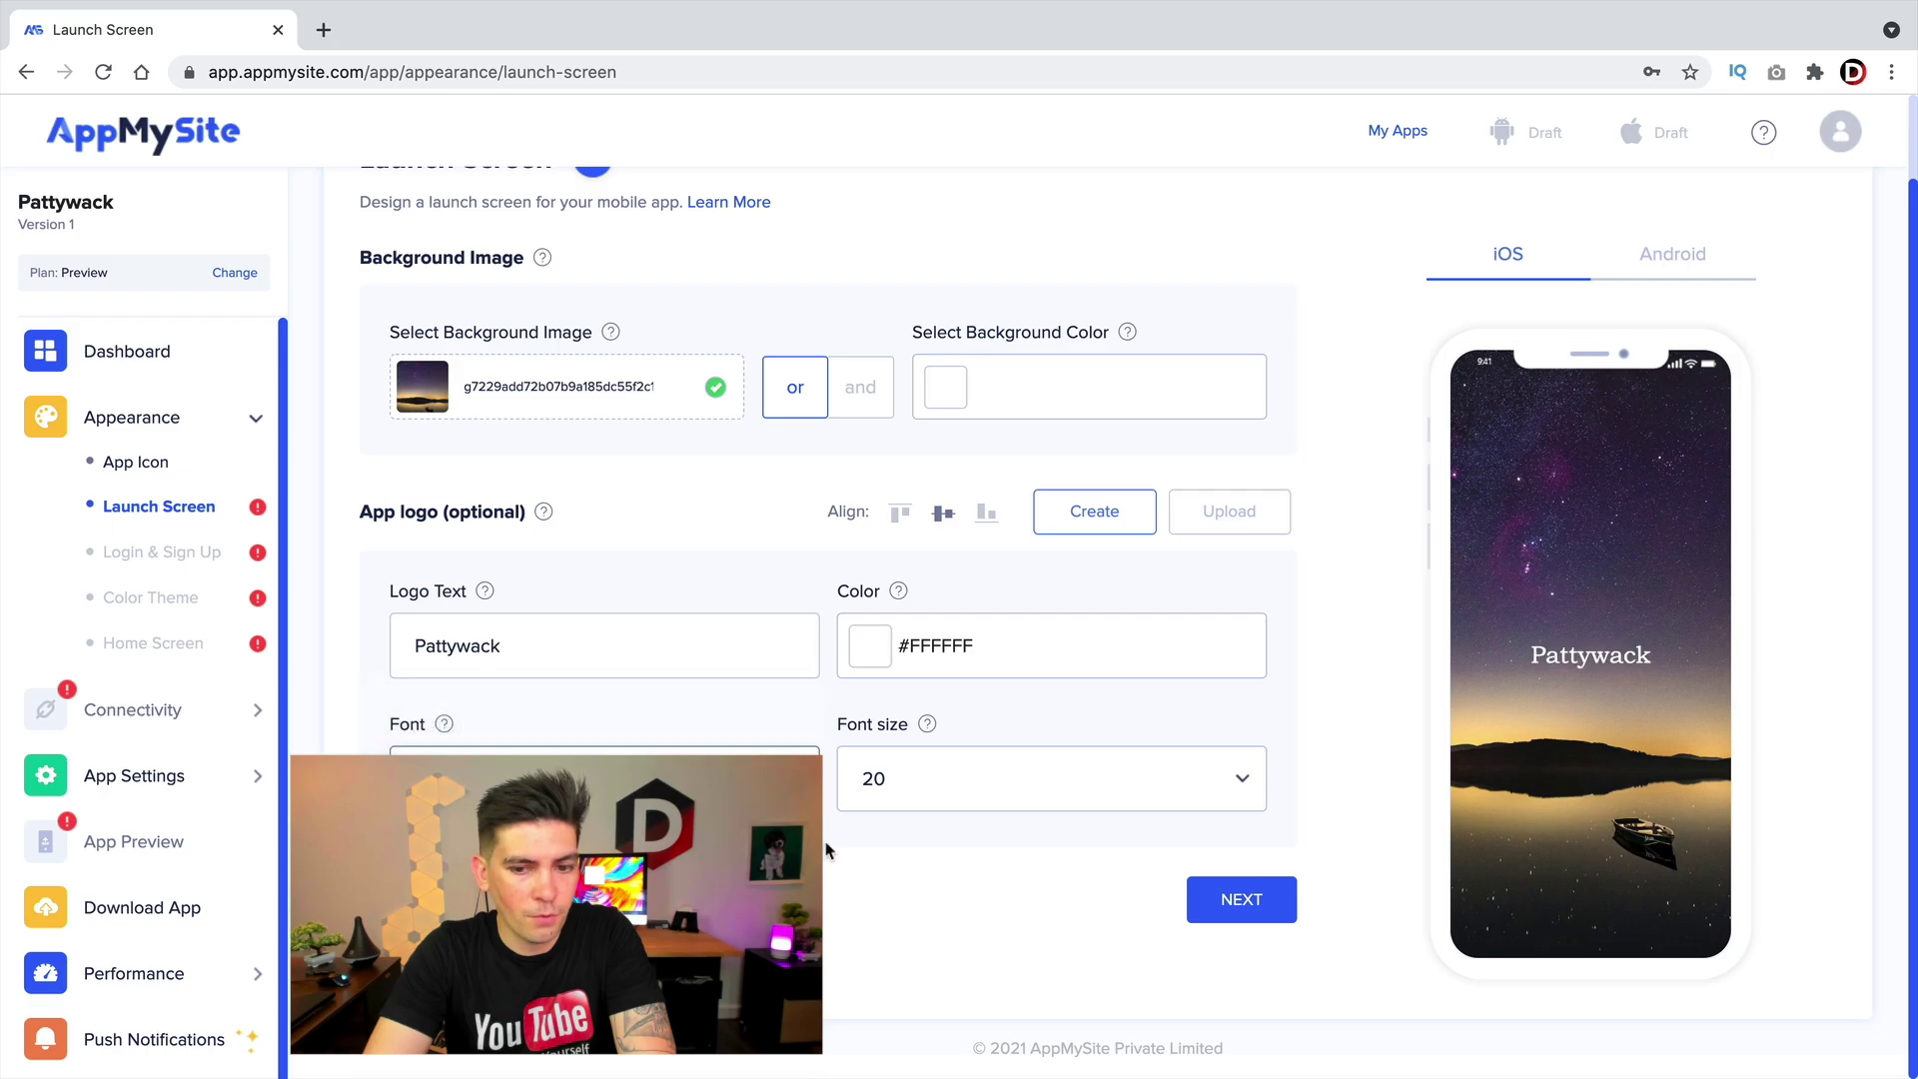
click(599, 784)
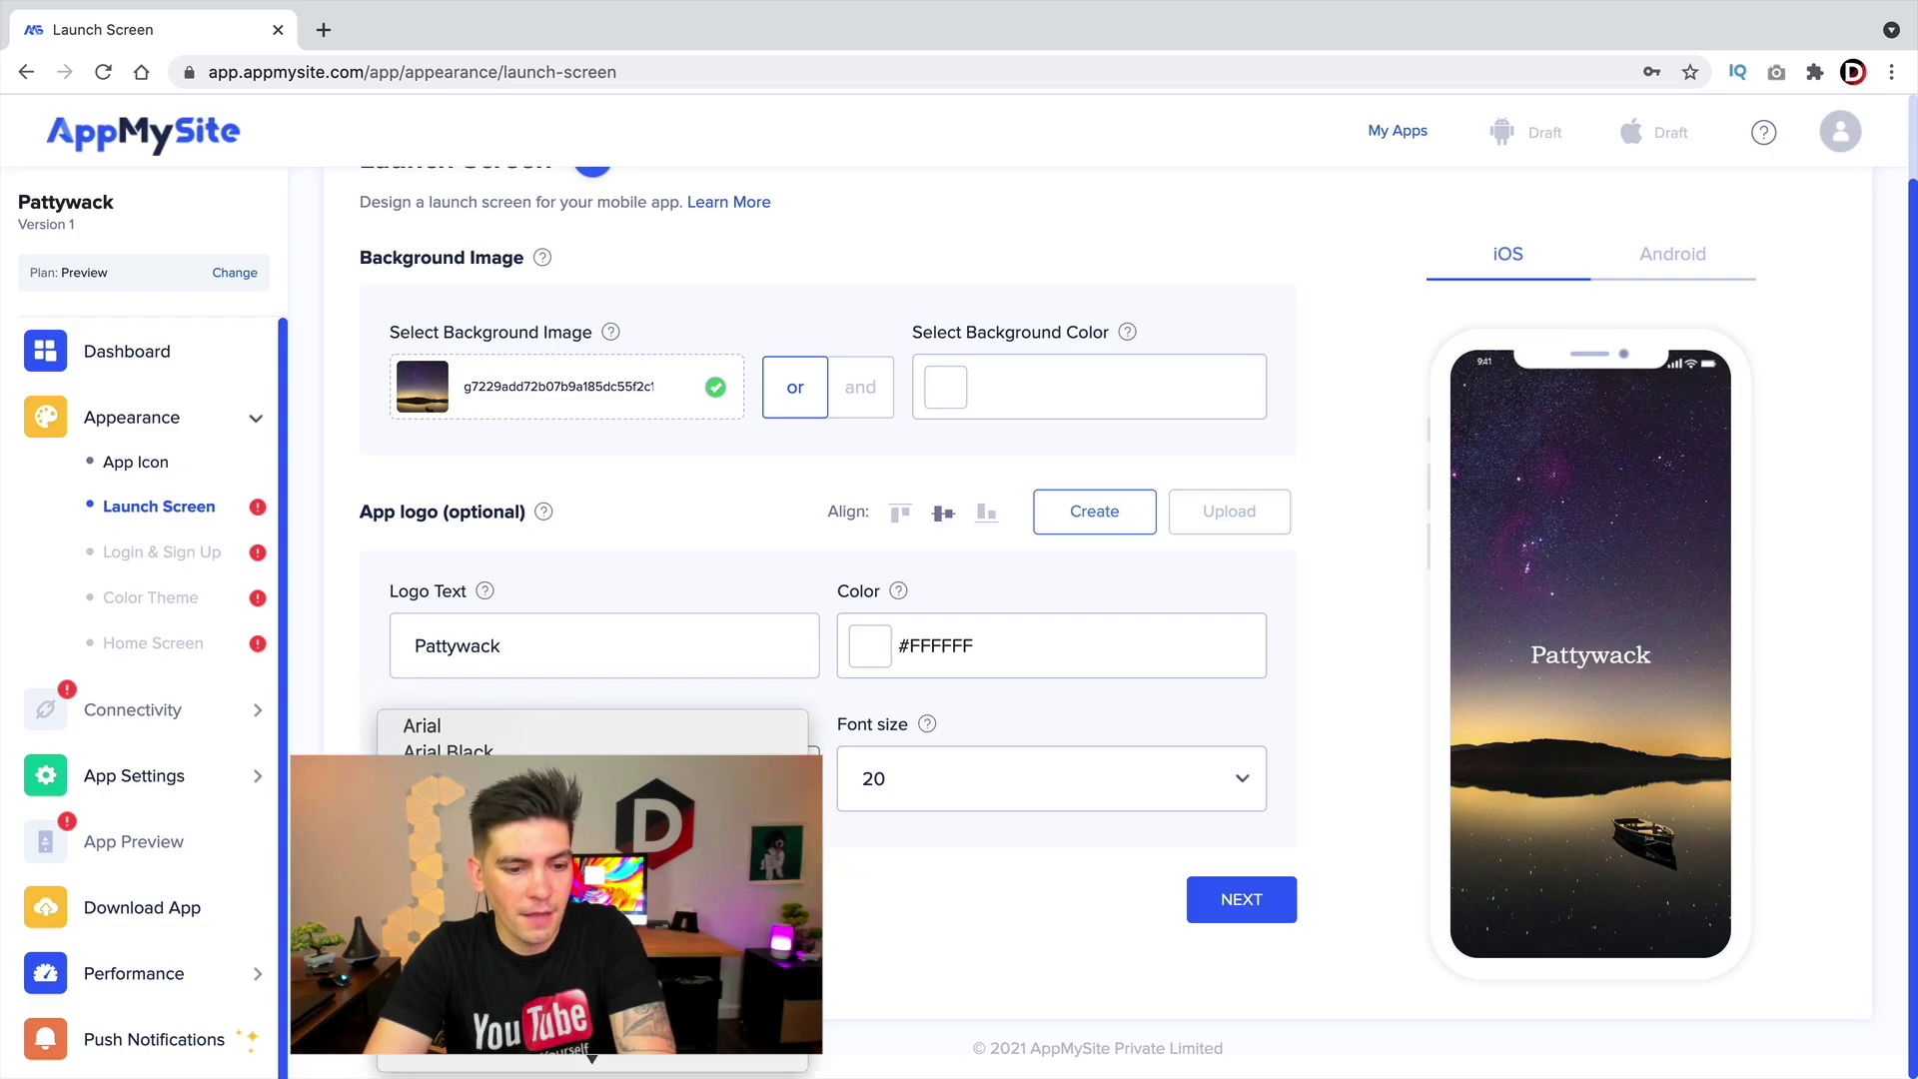
click(836, 887)
- Set the launch screen logo's font size to 28 and continue to the login and sign-up settings
click(926, 767)
click(945, 991)
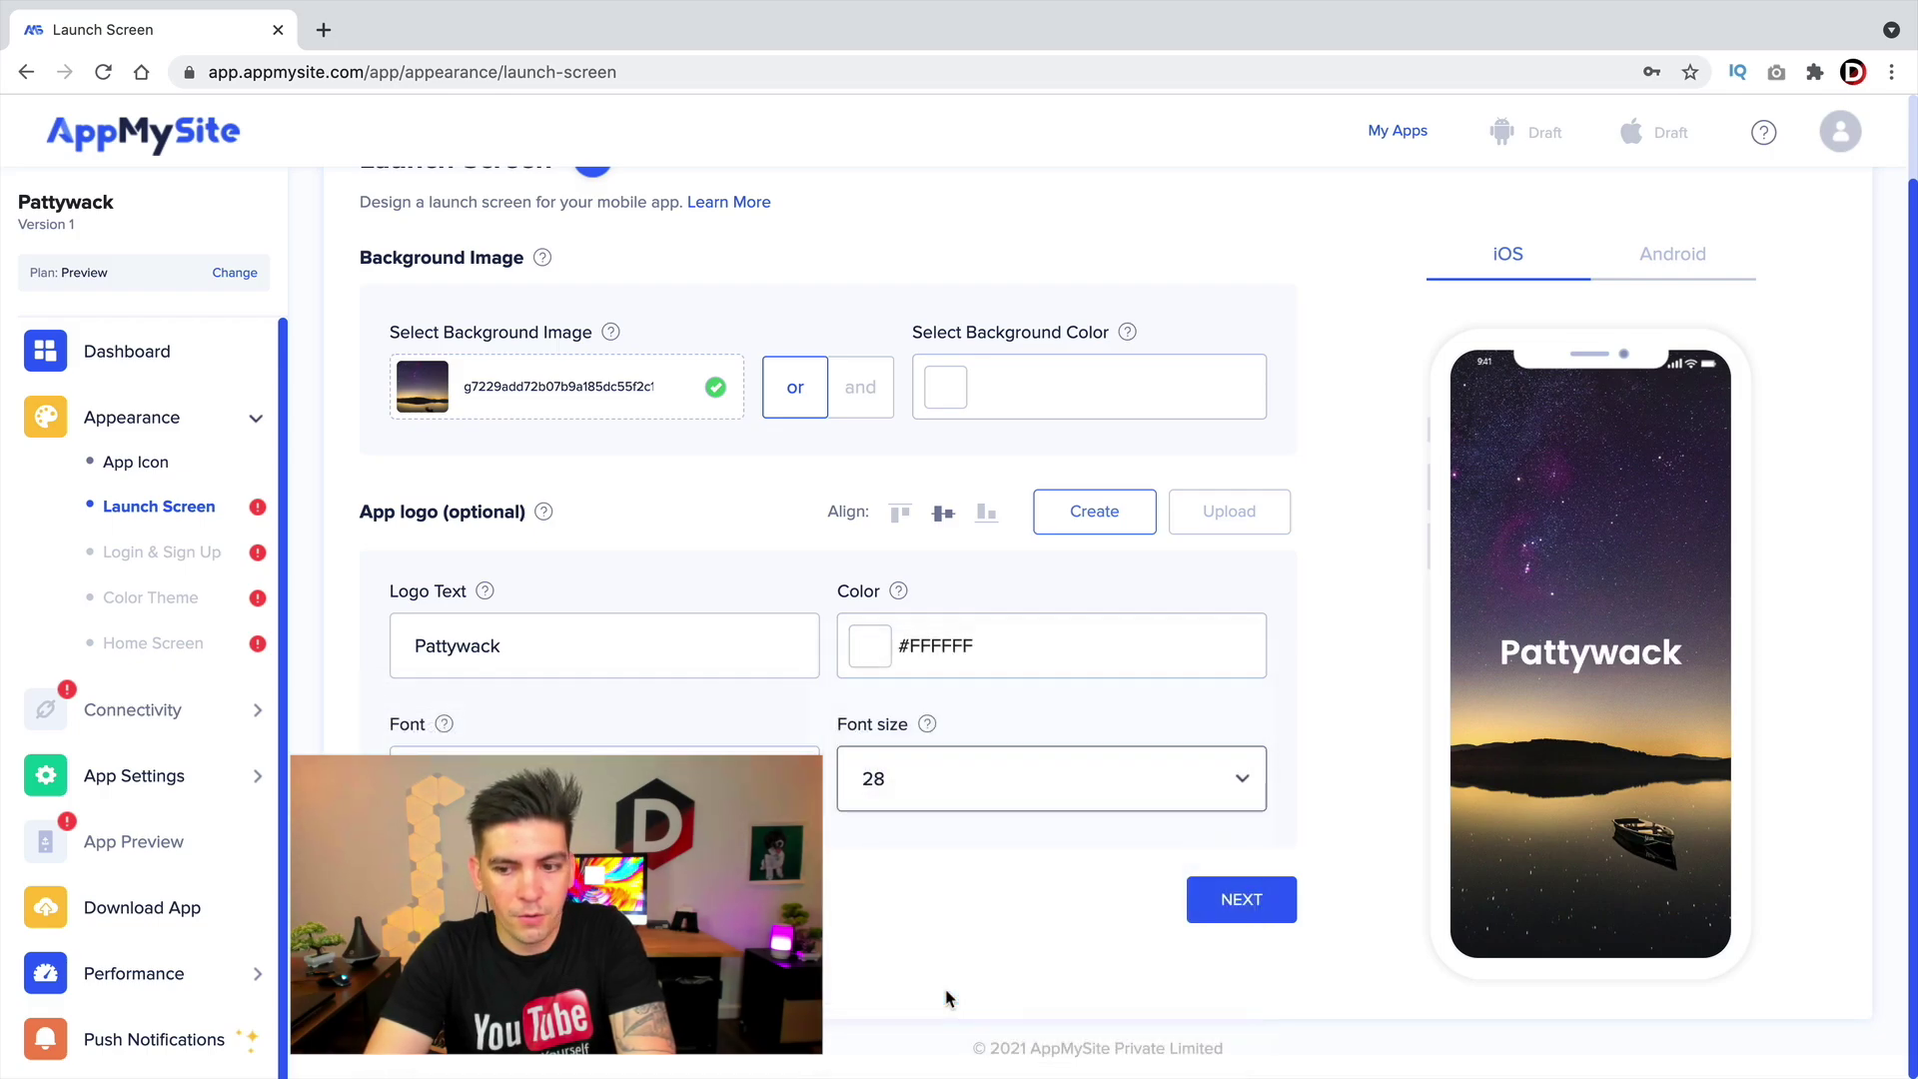
click(1265, 907)
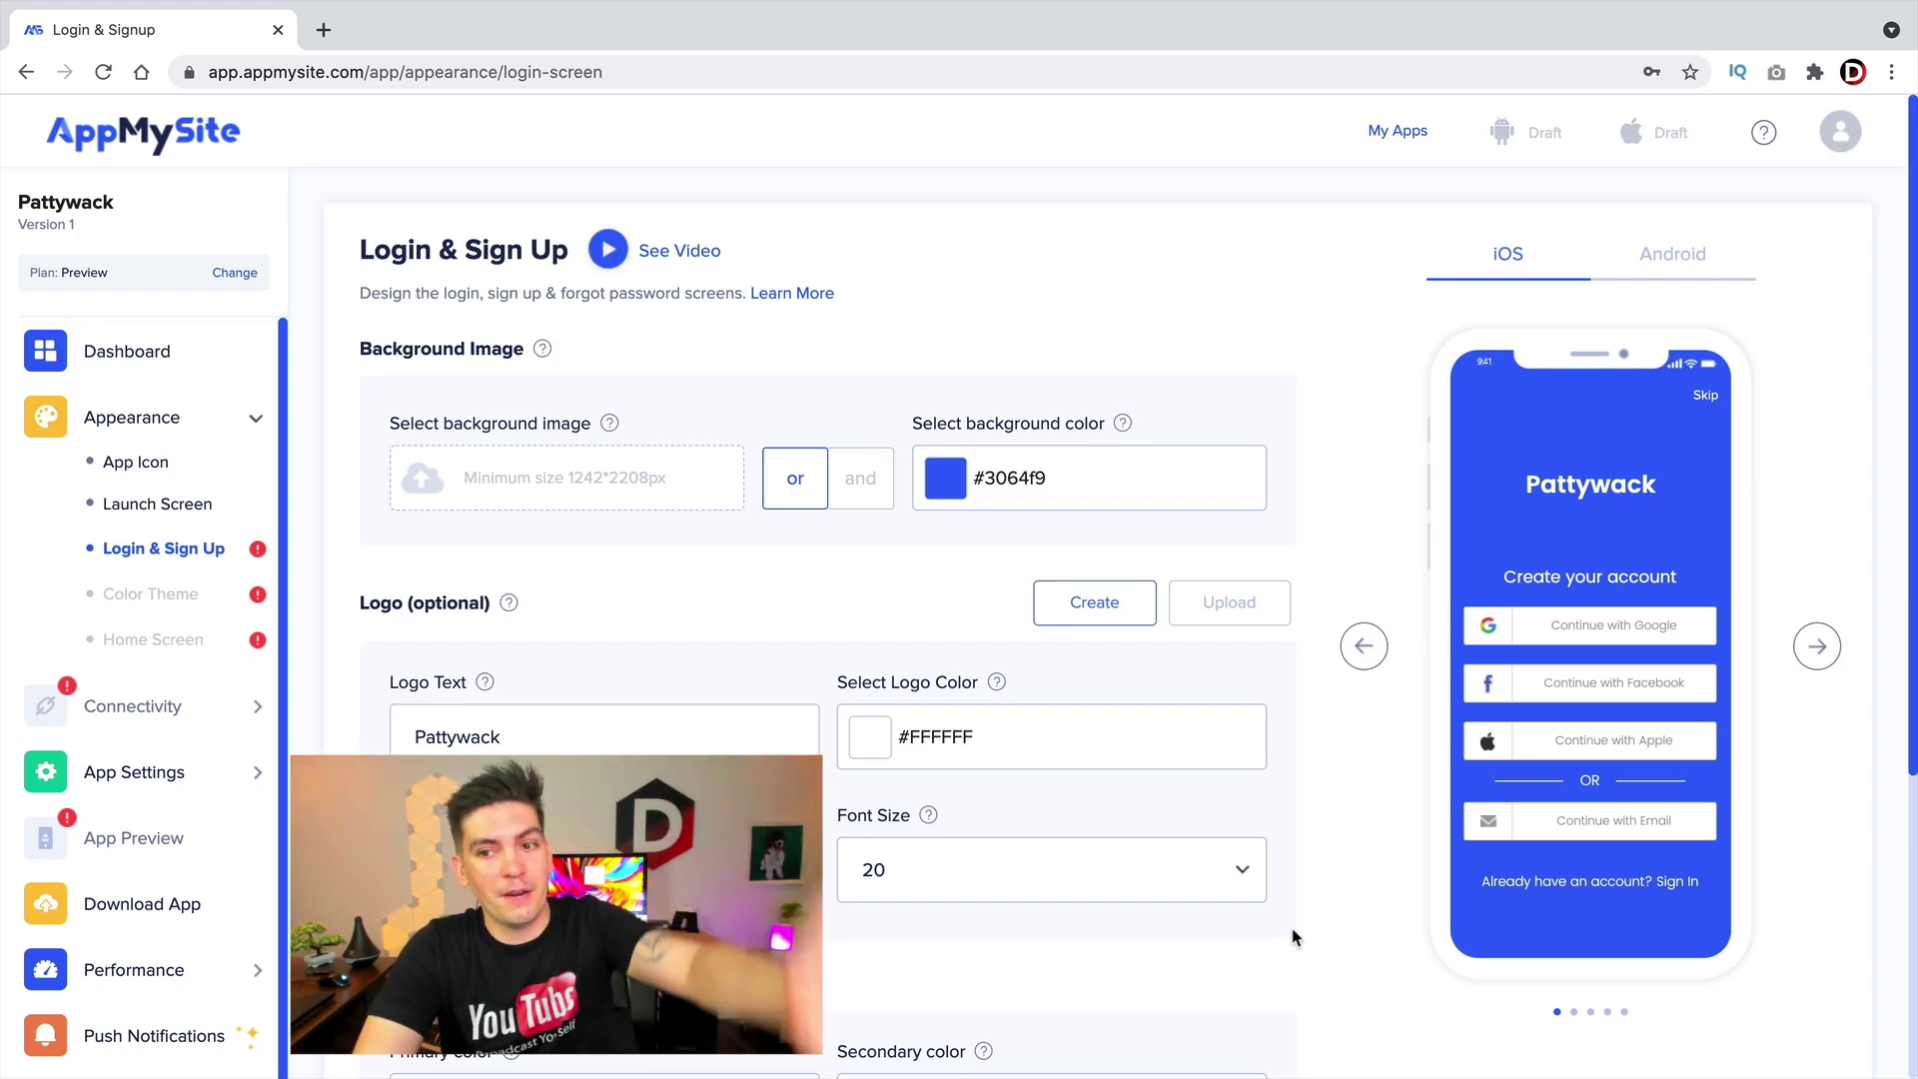
- Set the login and sign-up background to the library image of deep blue water with white light from above
click(639, 474)
scroll(729, 687, down, 2)
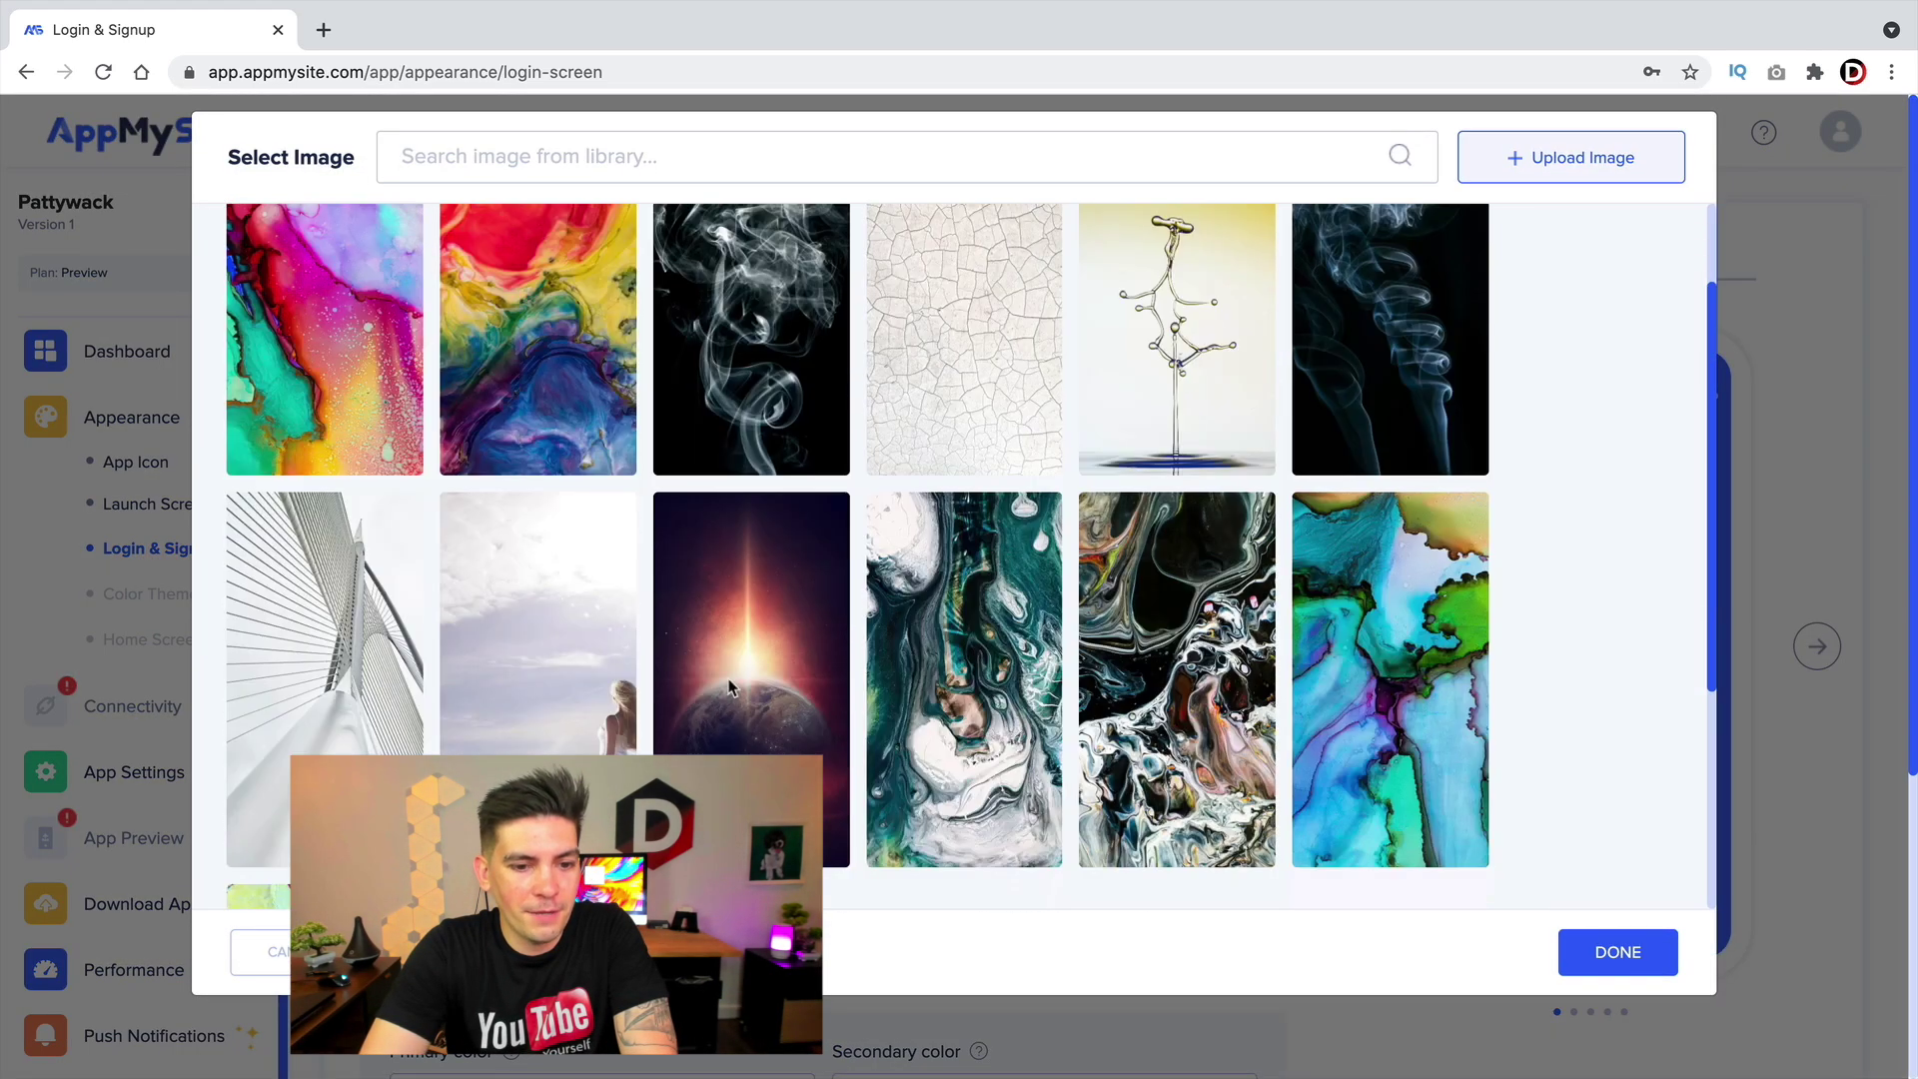
scroll(739, 689, down, 4)
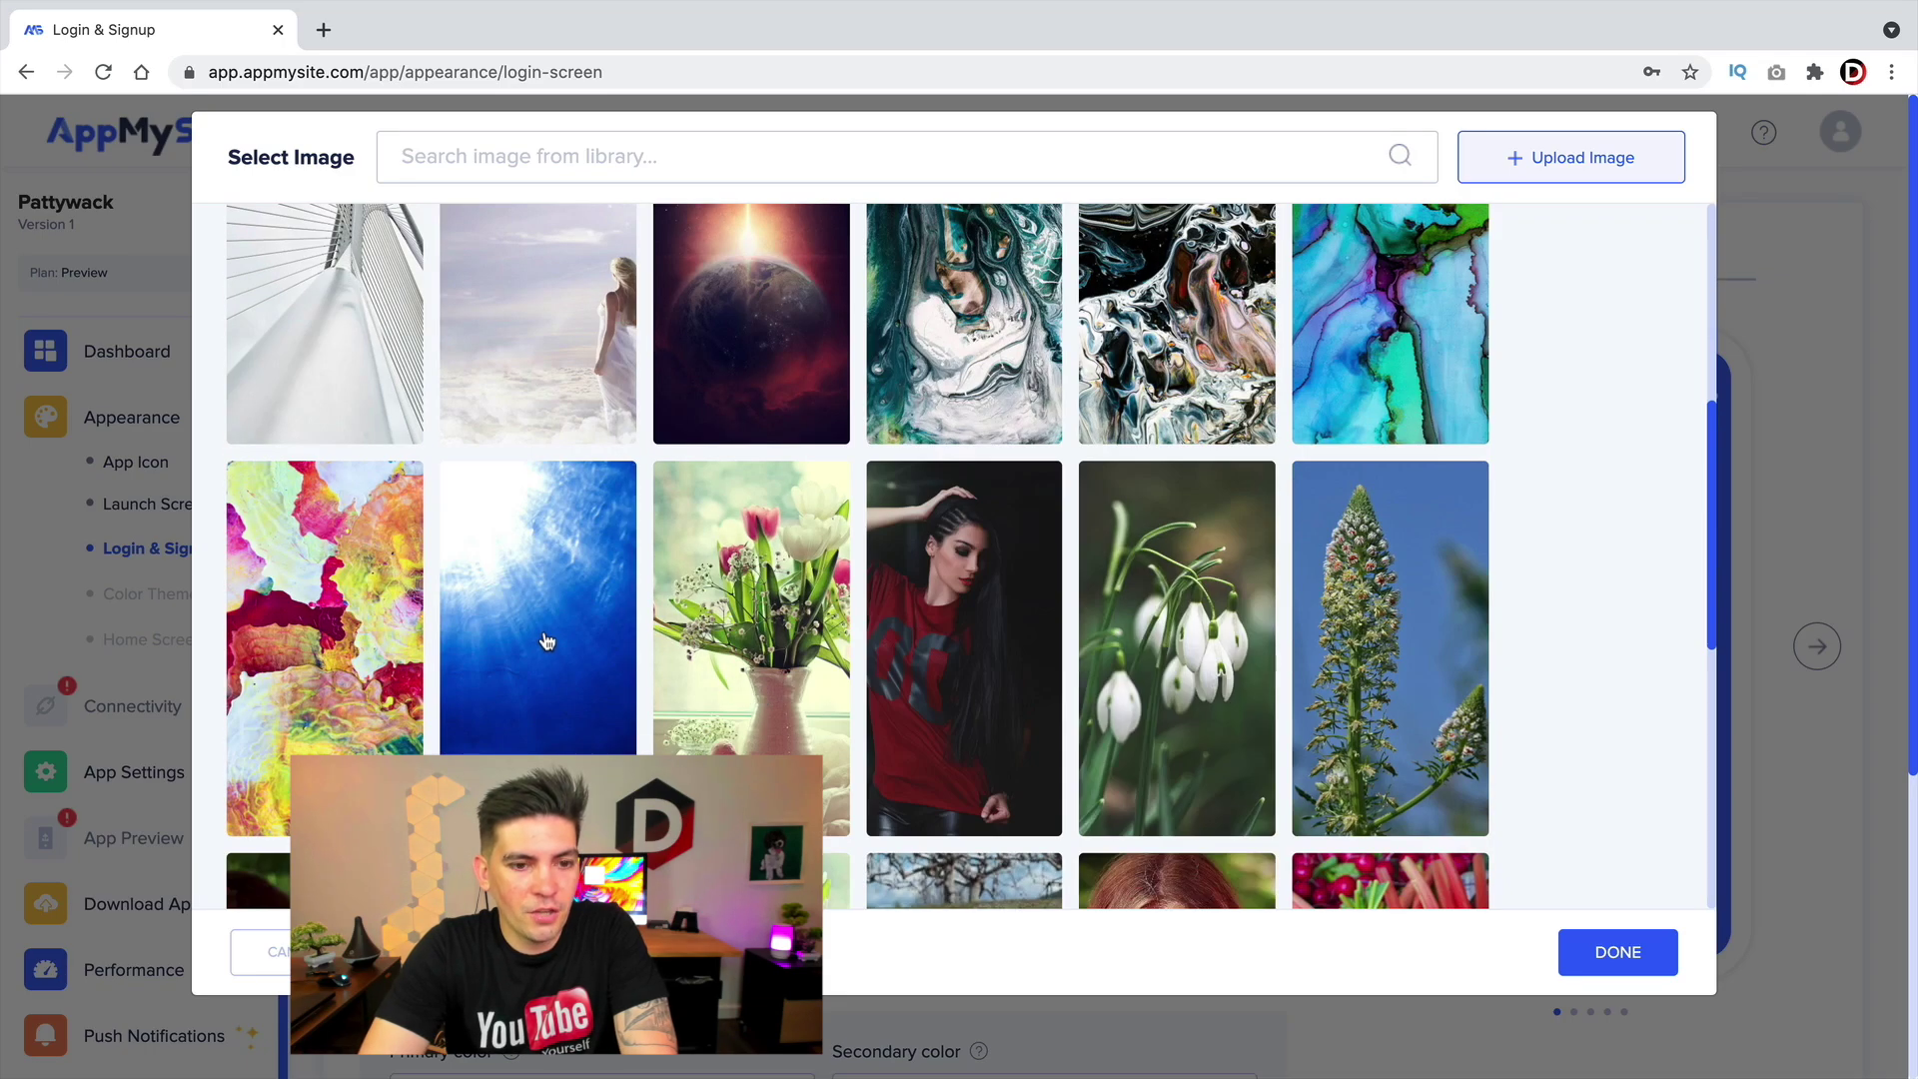
scroll(555, 629, down, 4)
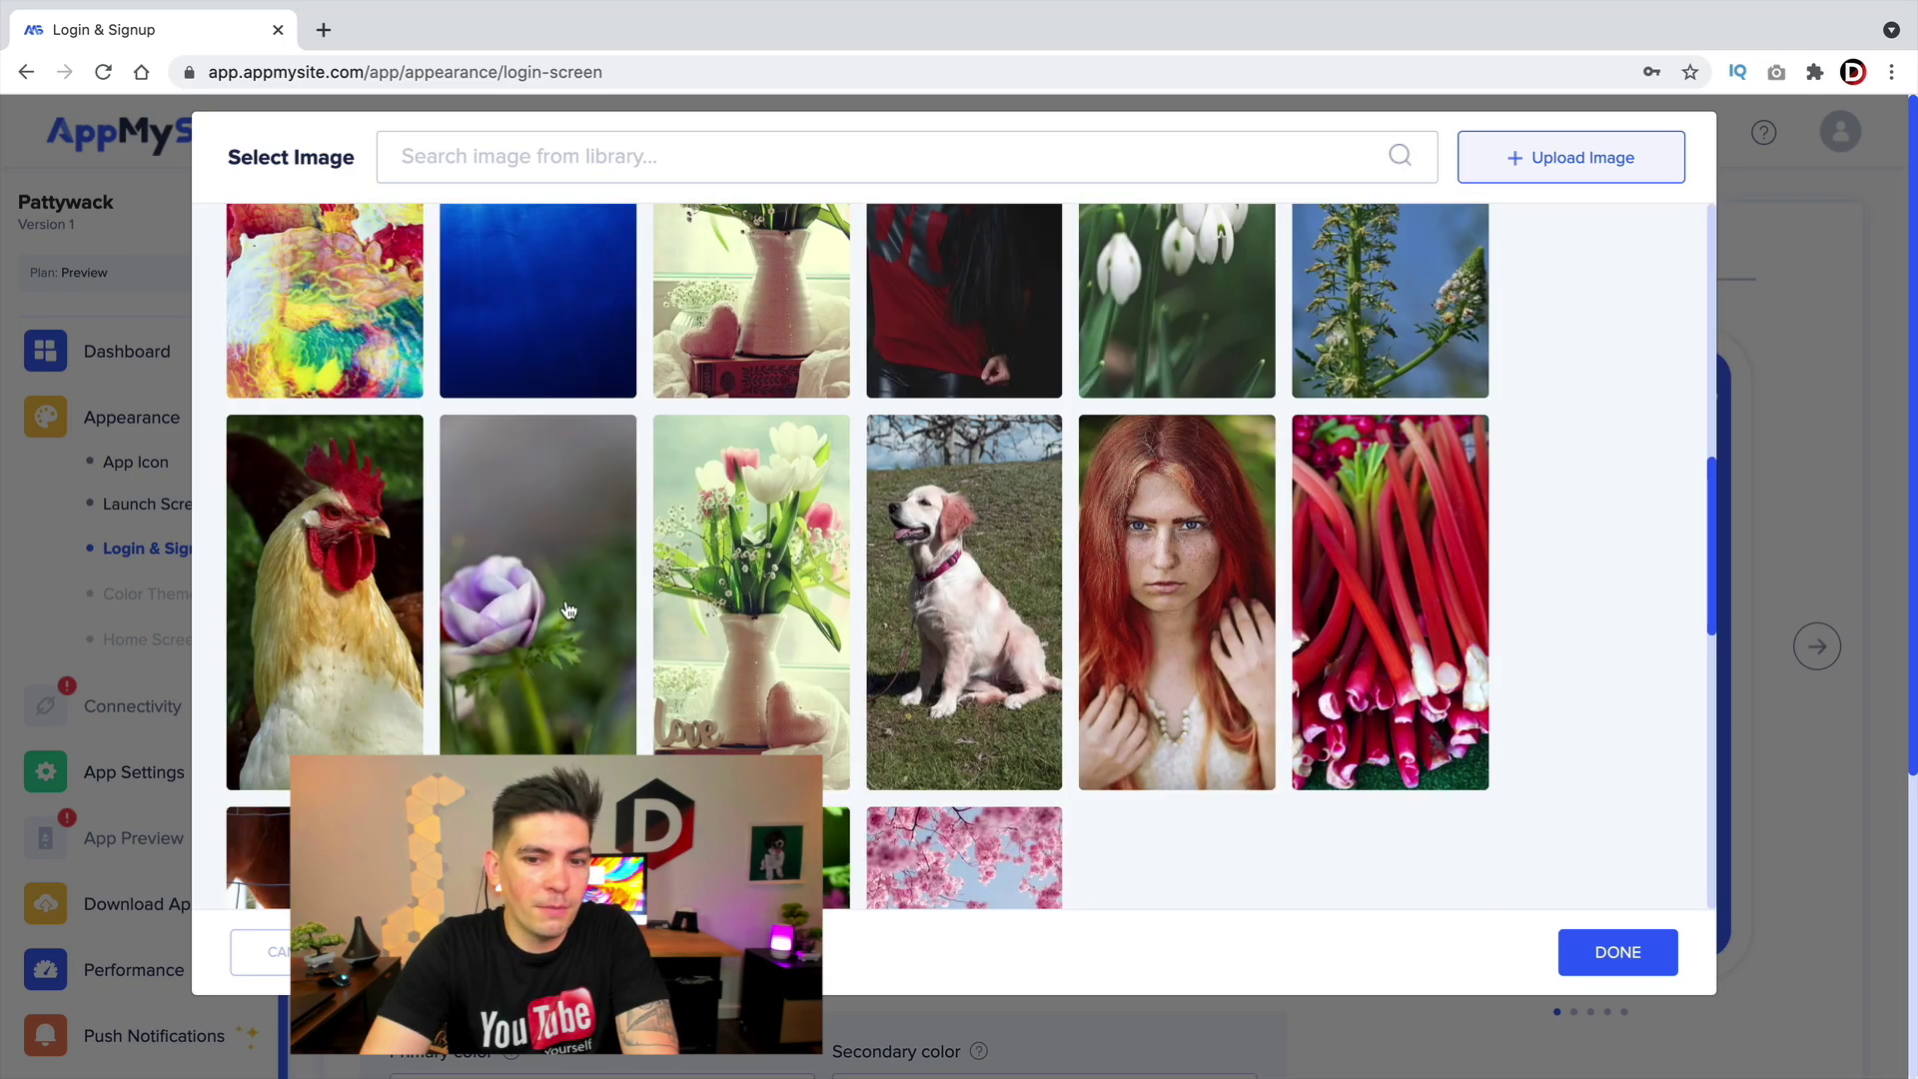
scroll(568, 610, up, 2)
click(603, 450)
click(1637, 951)
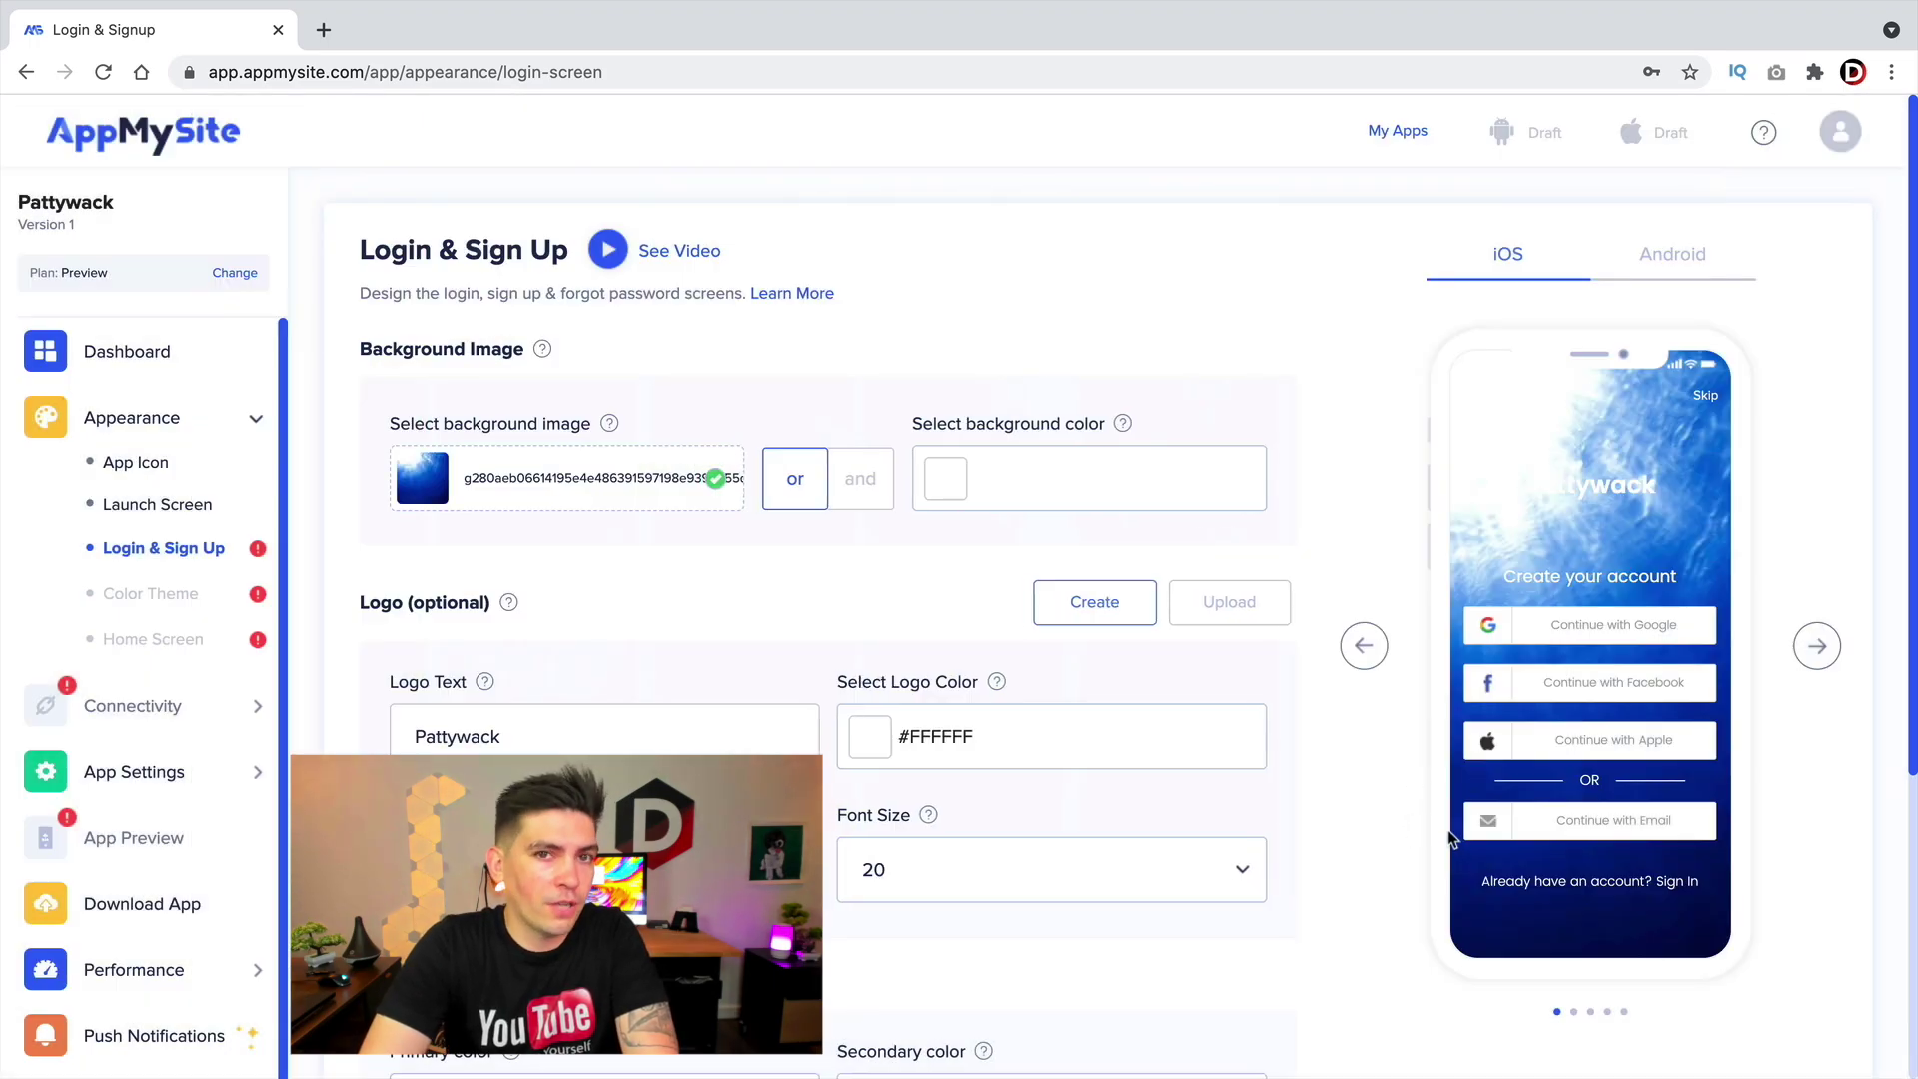
- Combine the login background image with the tint color #010000 at 54% image opacity and continue to the color theme settings
click(837, 487)
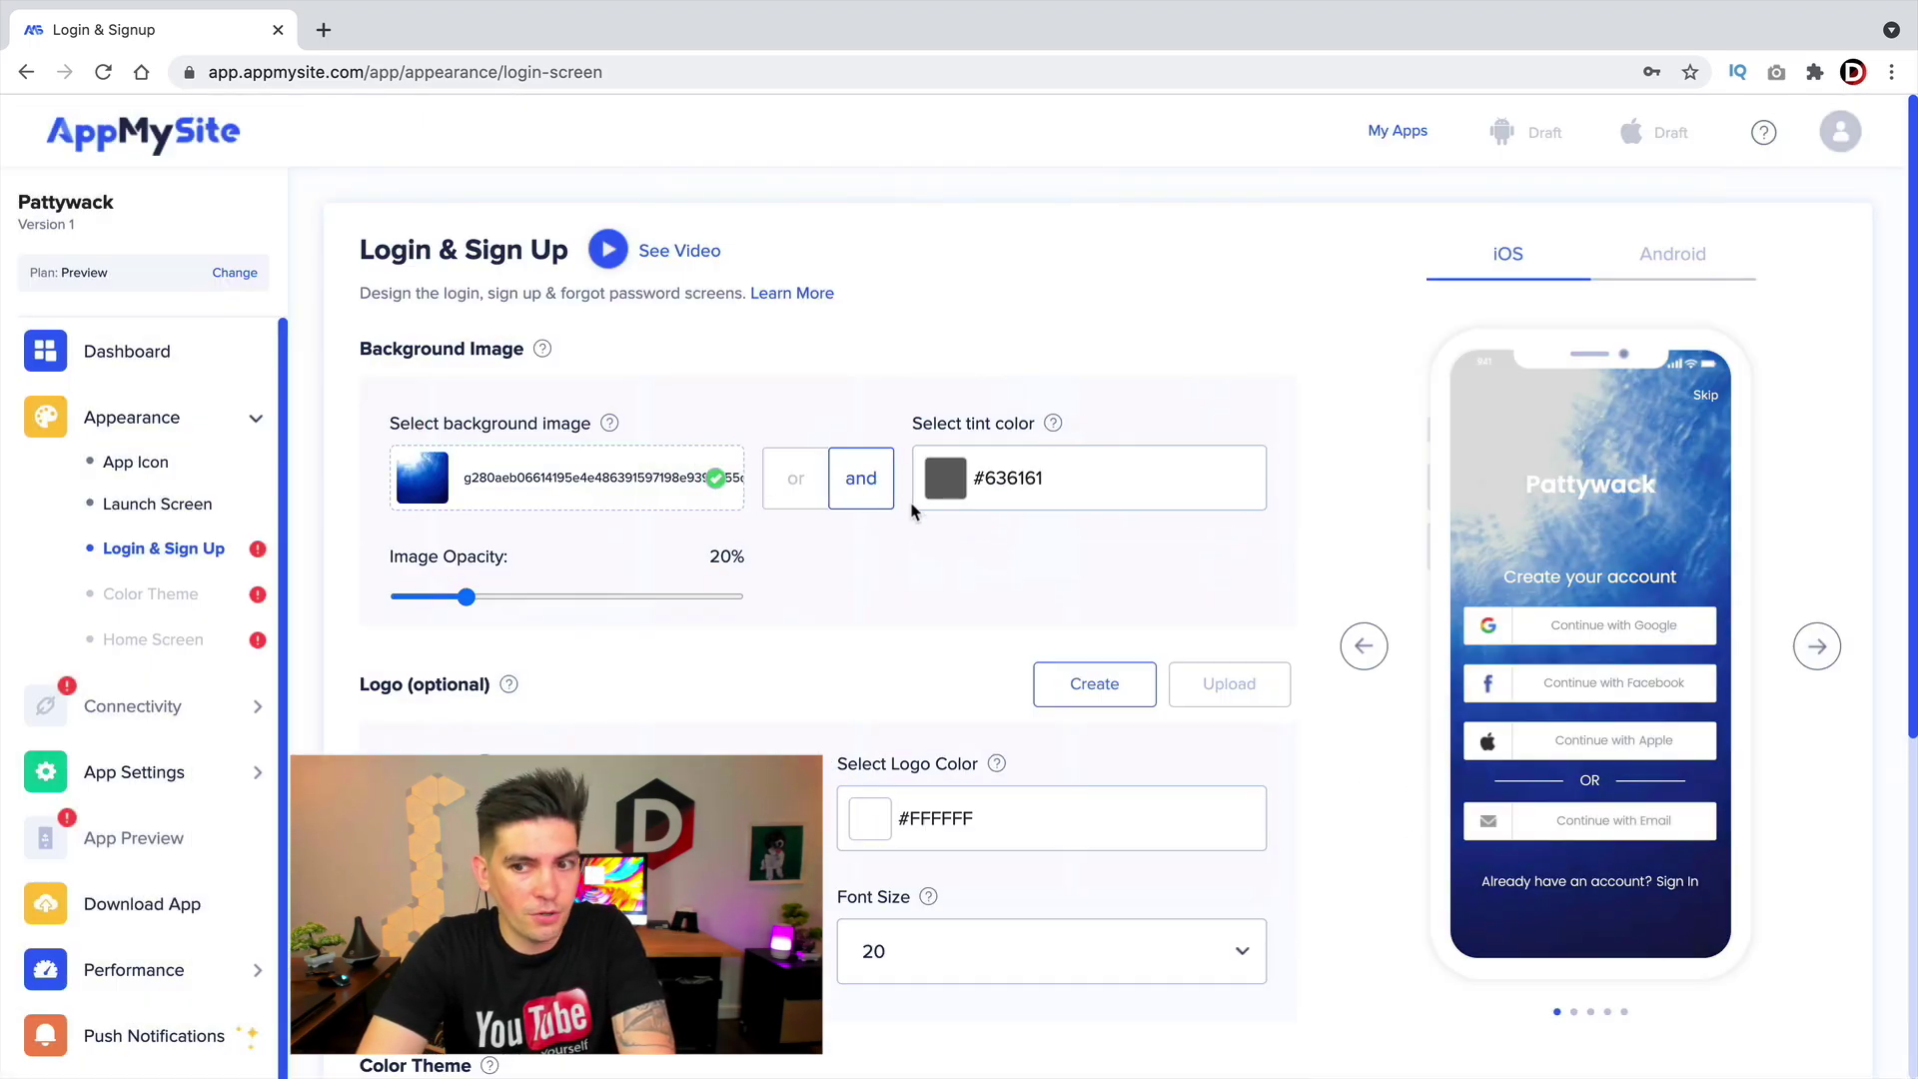
click(945, 477)
drag(939, 644, 932, 721)
drag(1078, 736, 1206, 733)
drag(467, 596, 585, 618)
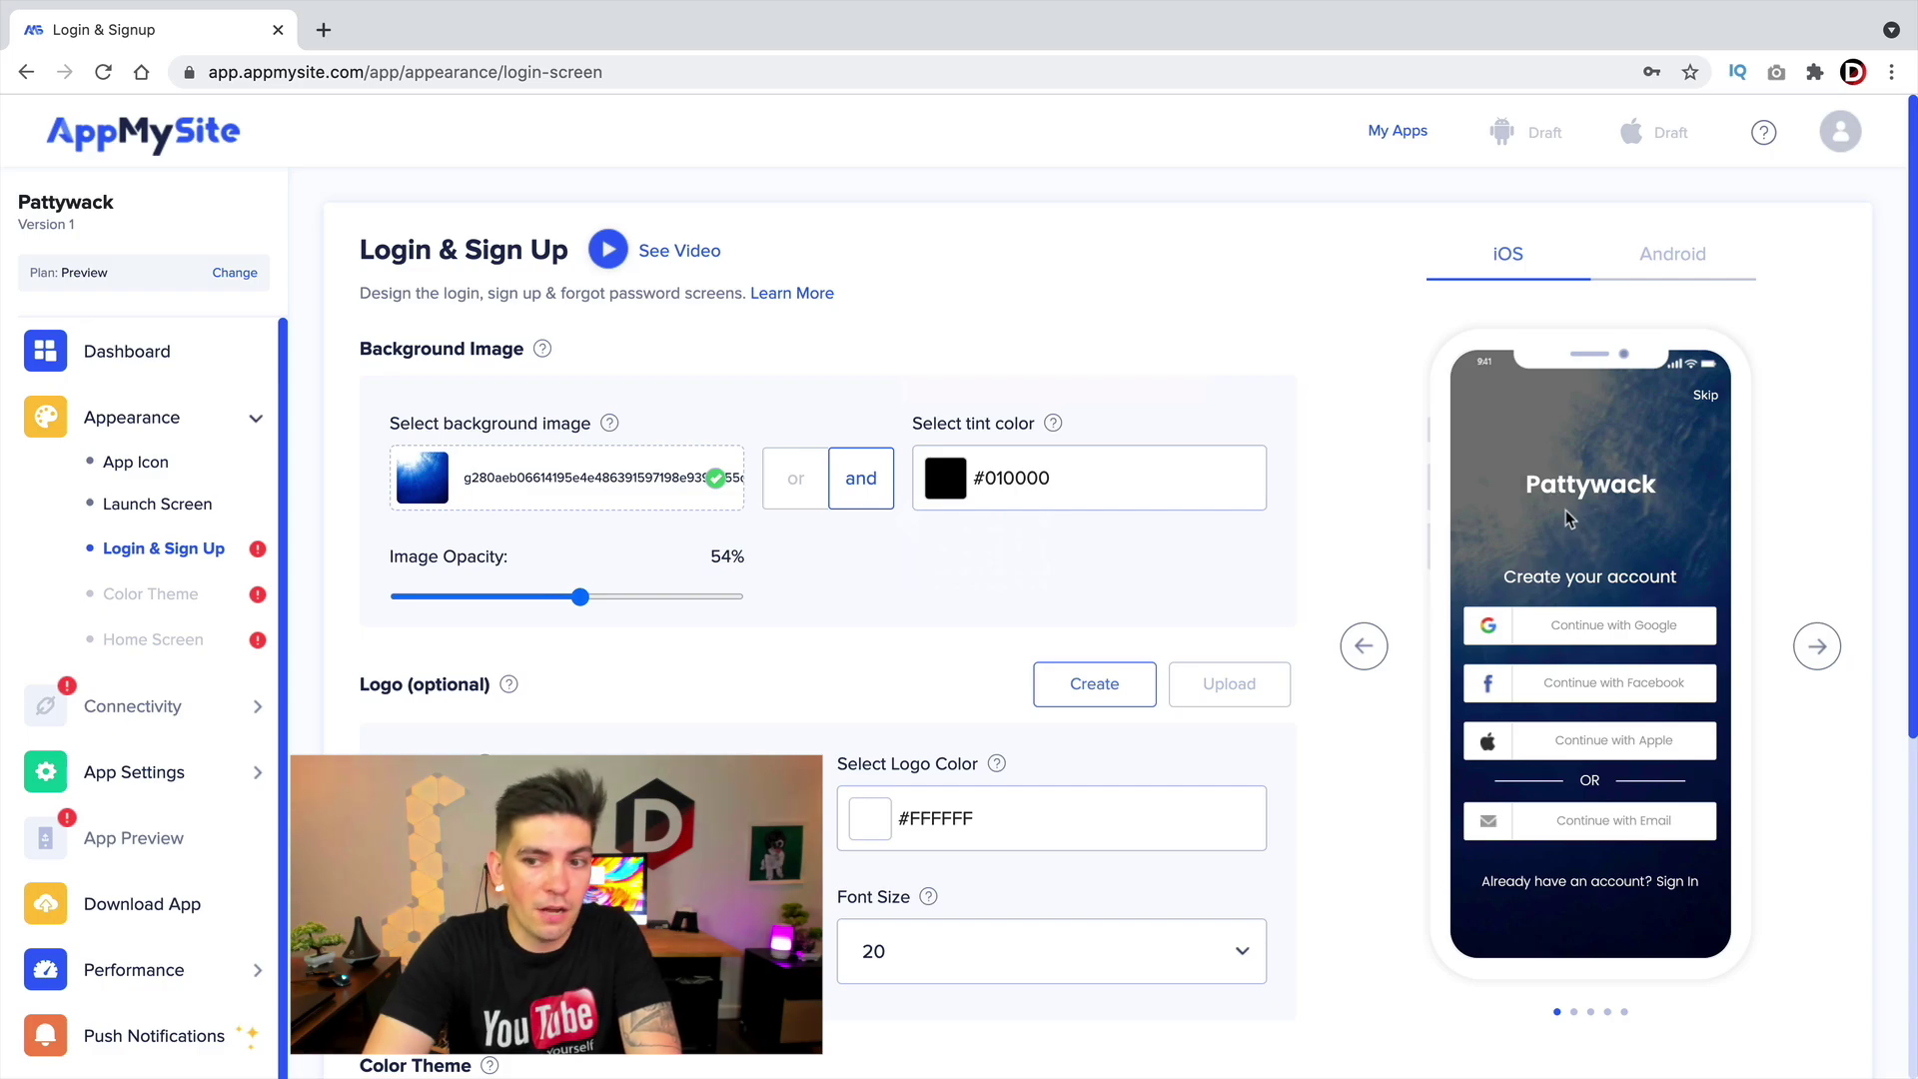
scroll(1040, 643, down, 4)
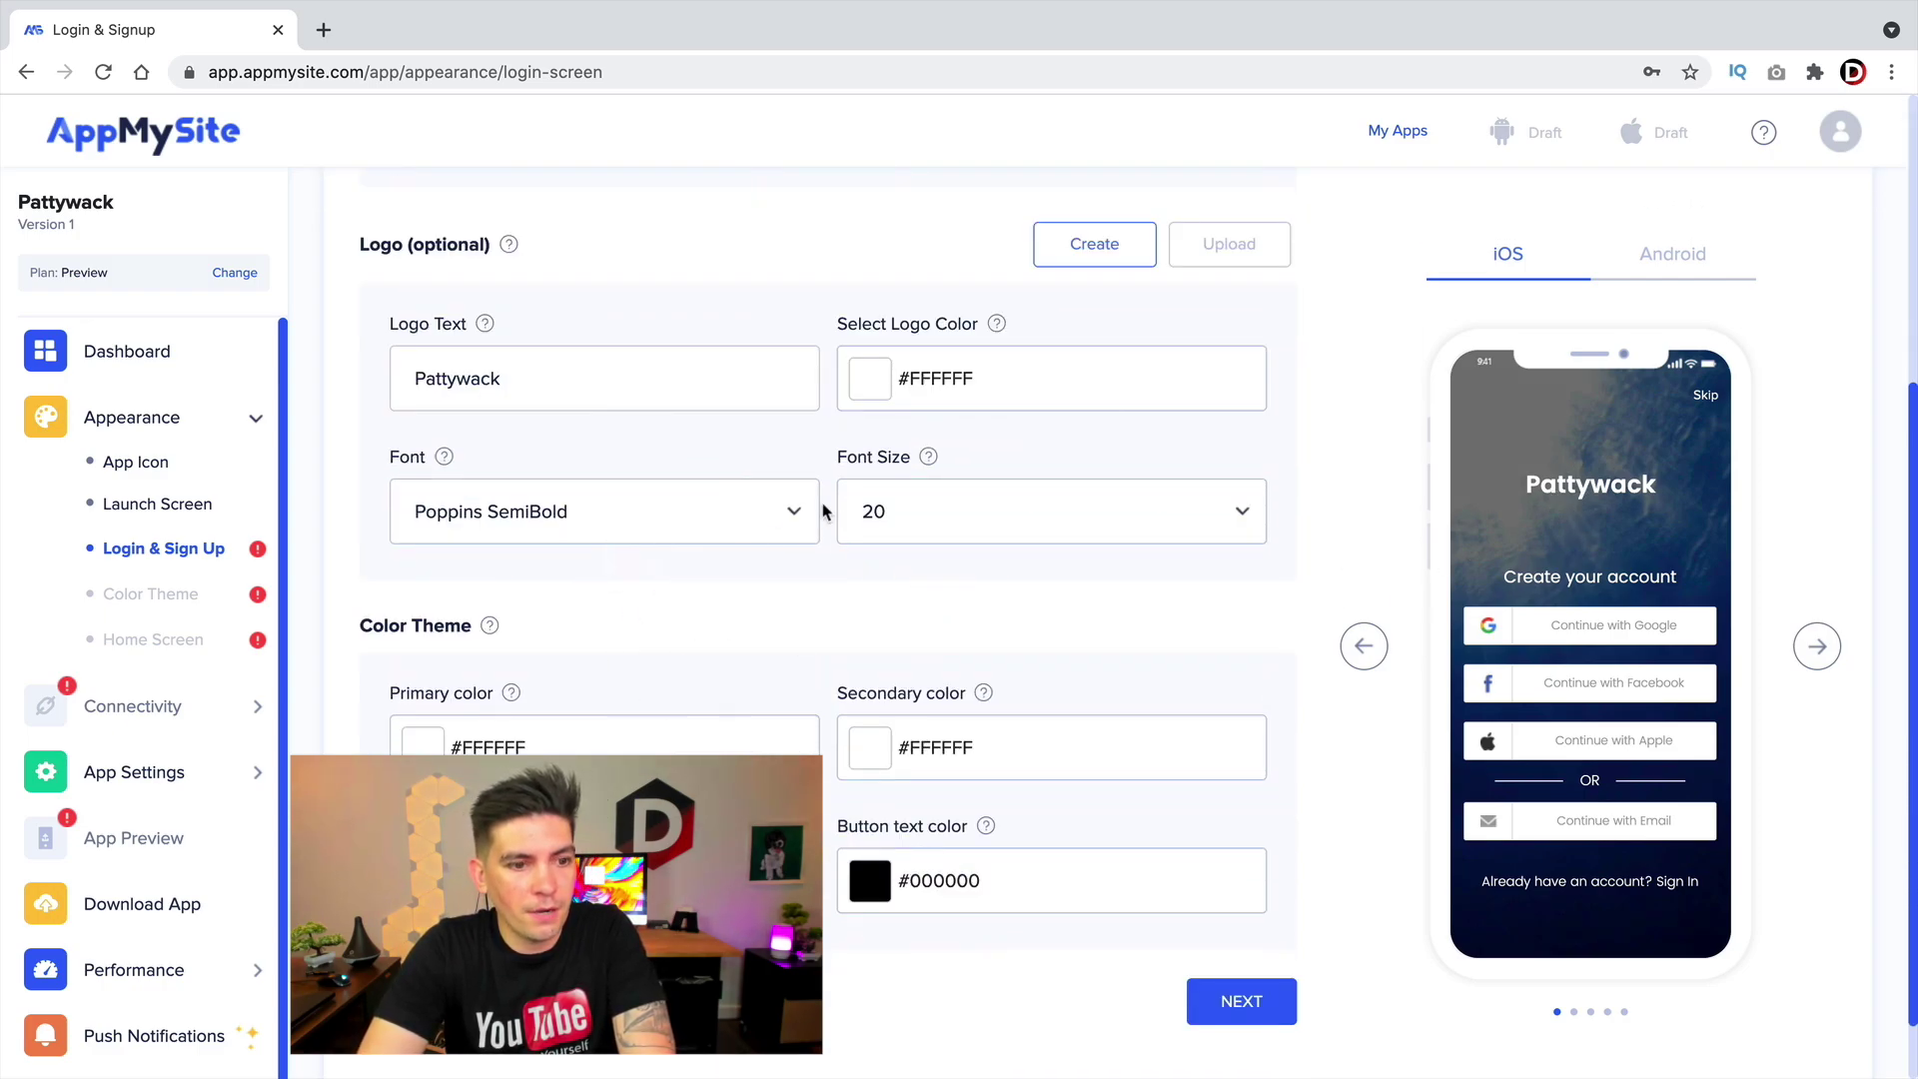
click(1254, 1002)
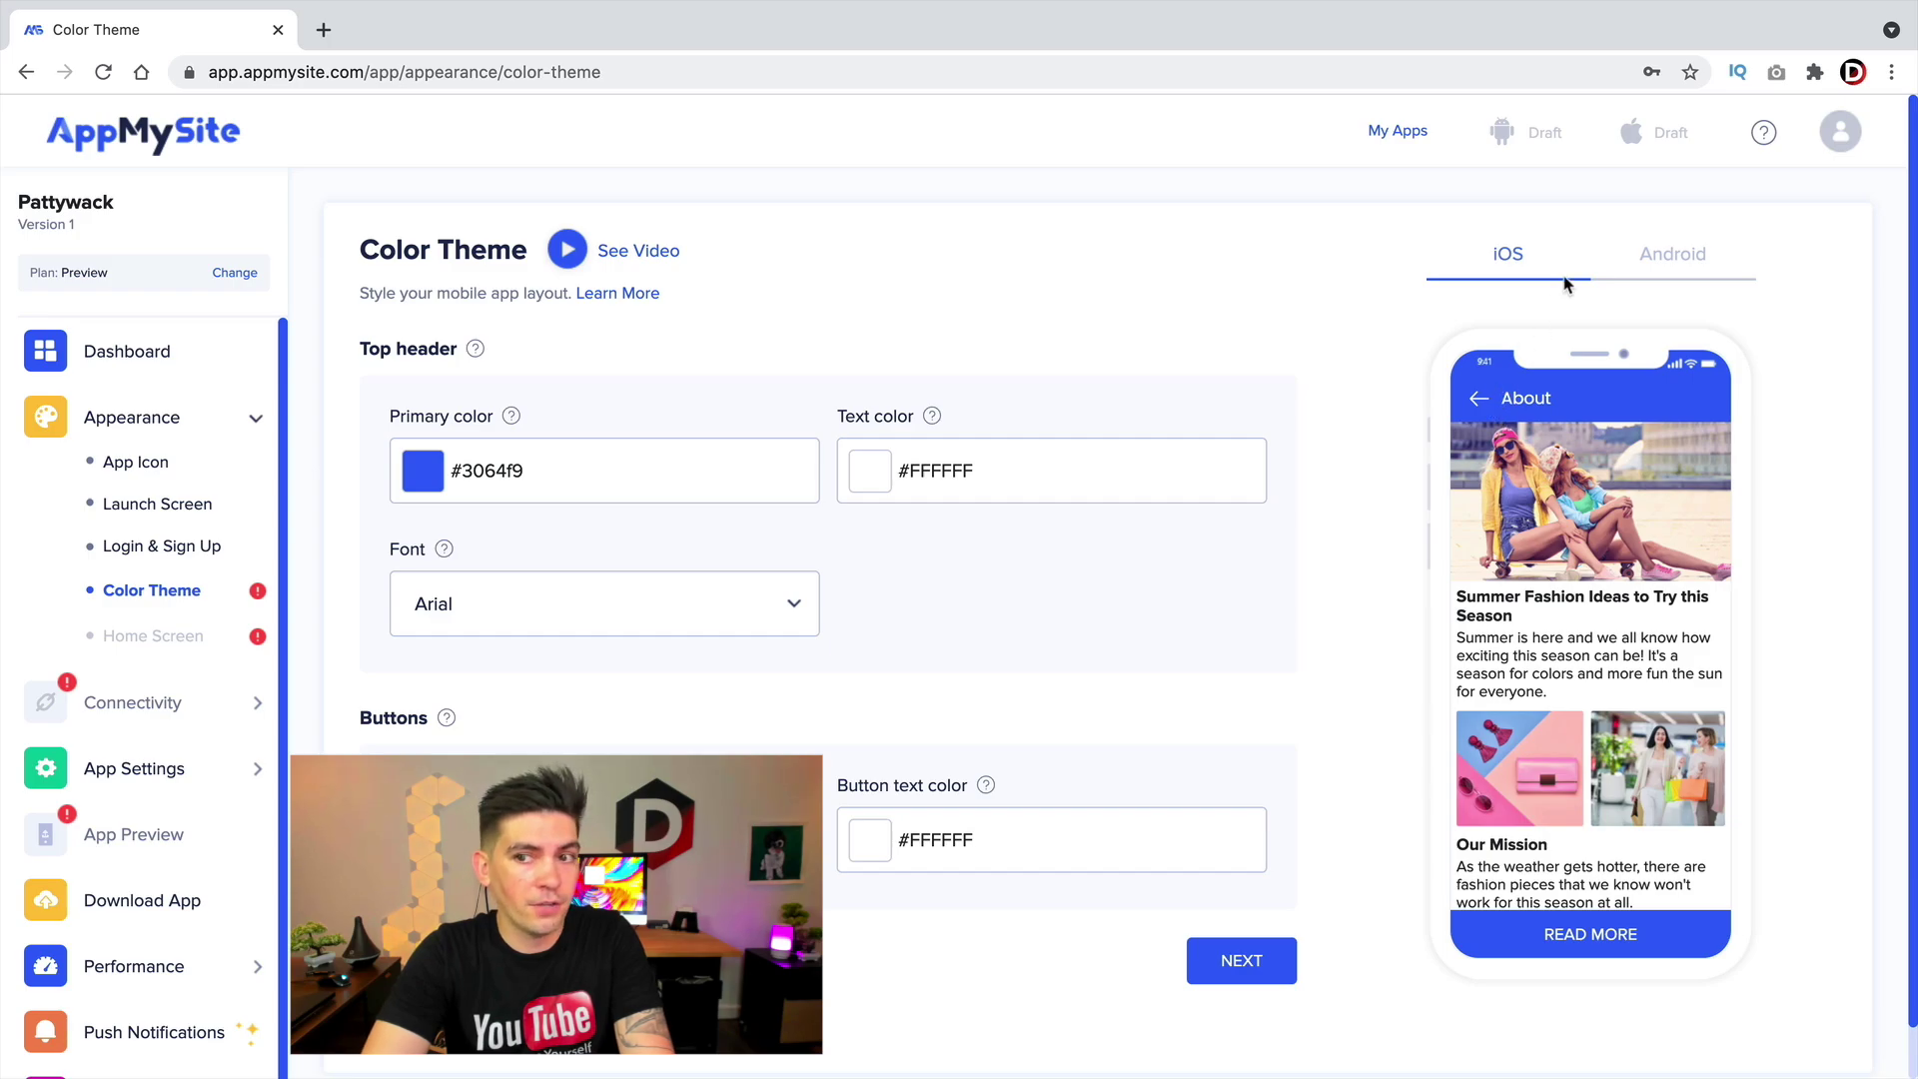
- Set the color theme's top header primary color and its button color to #000000
click(1659, 254)
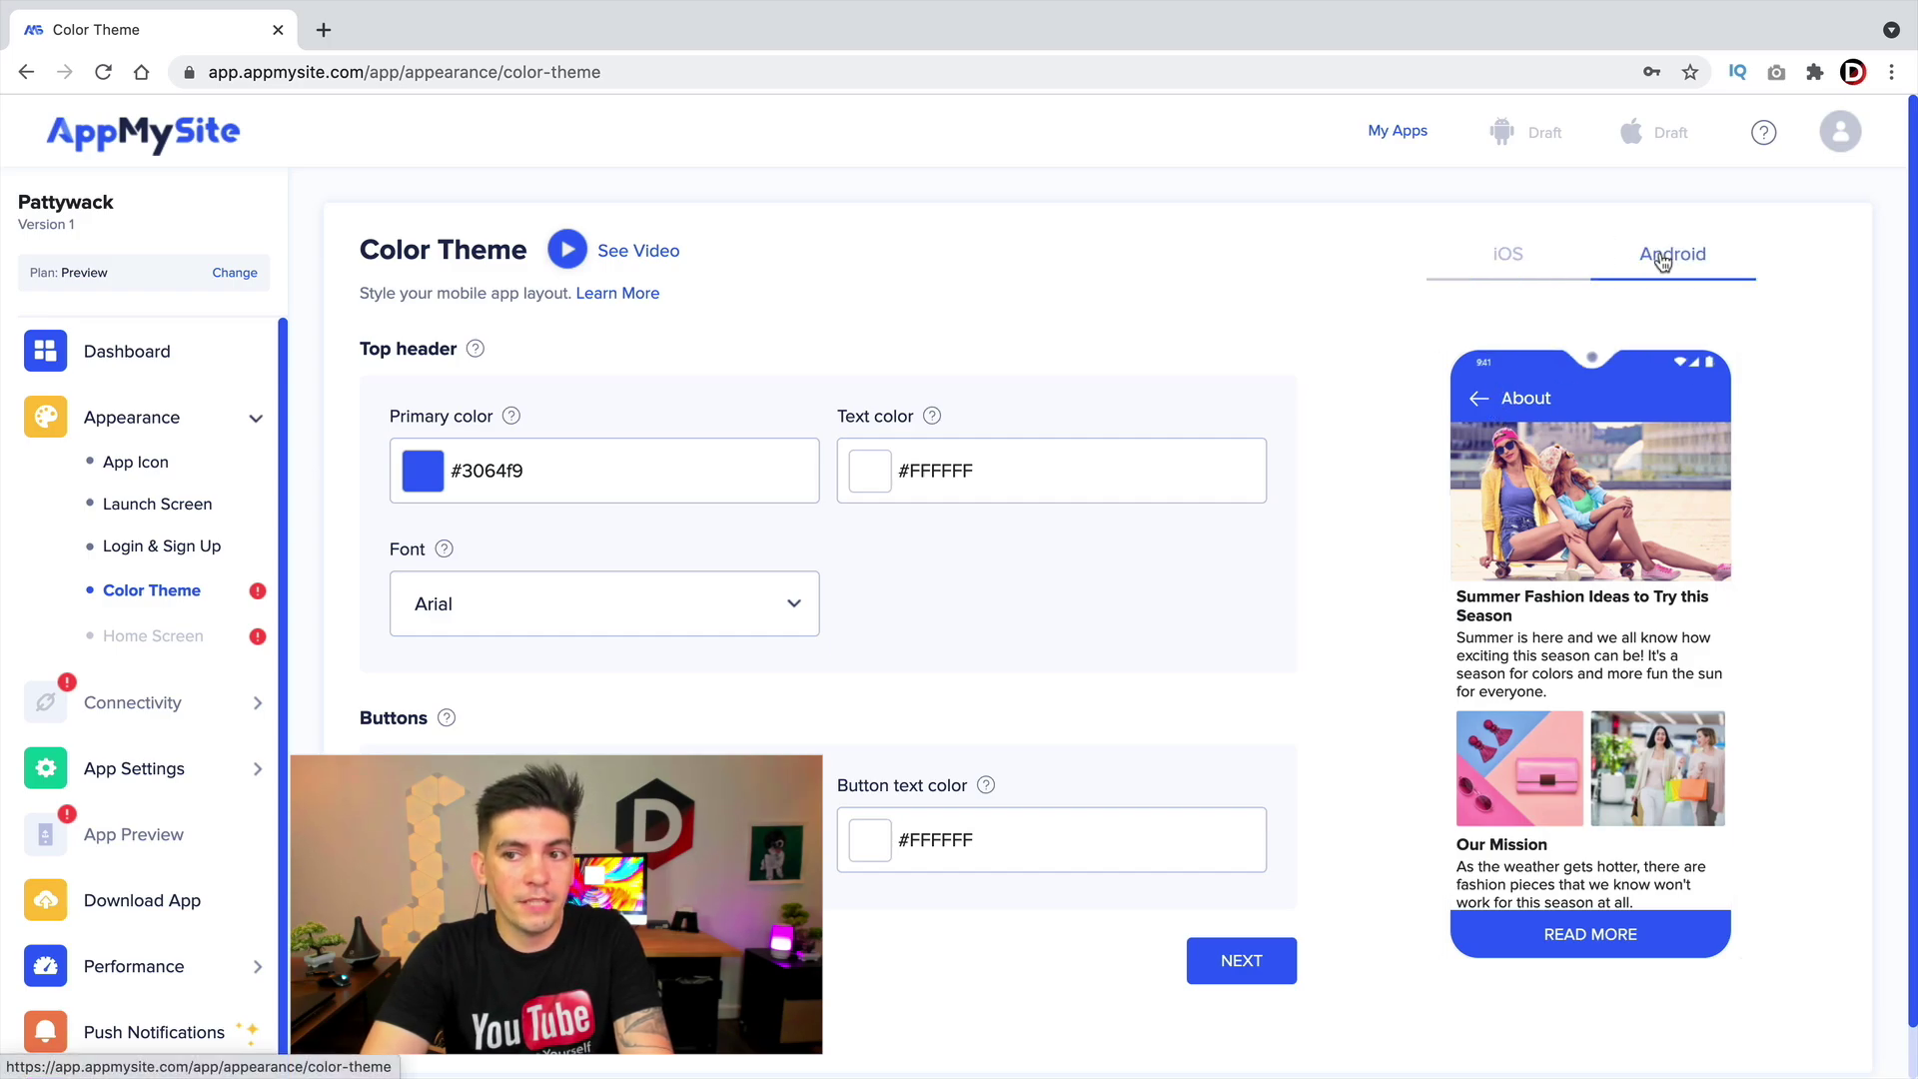
click(1537, 262)
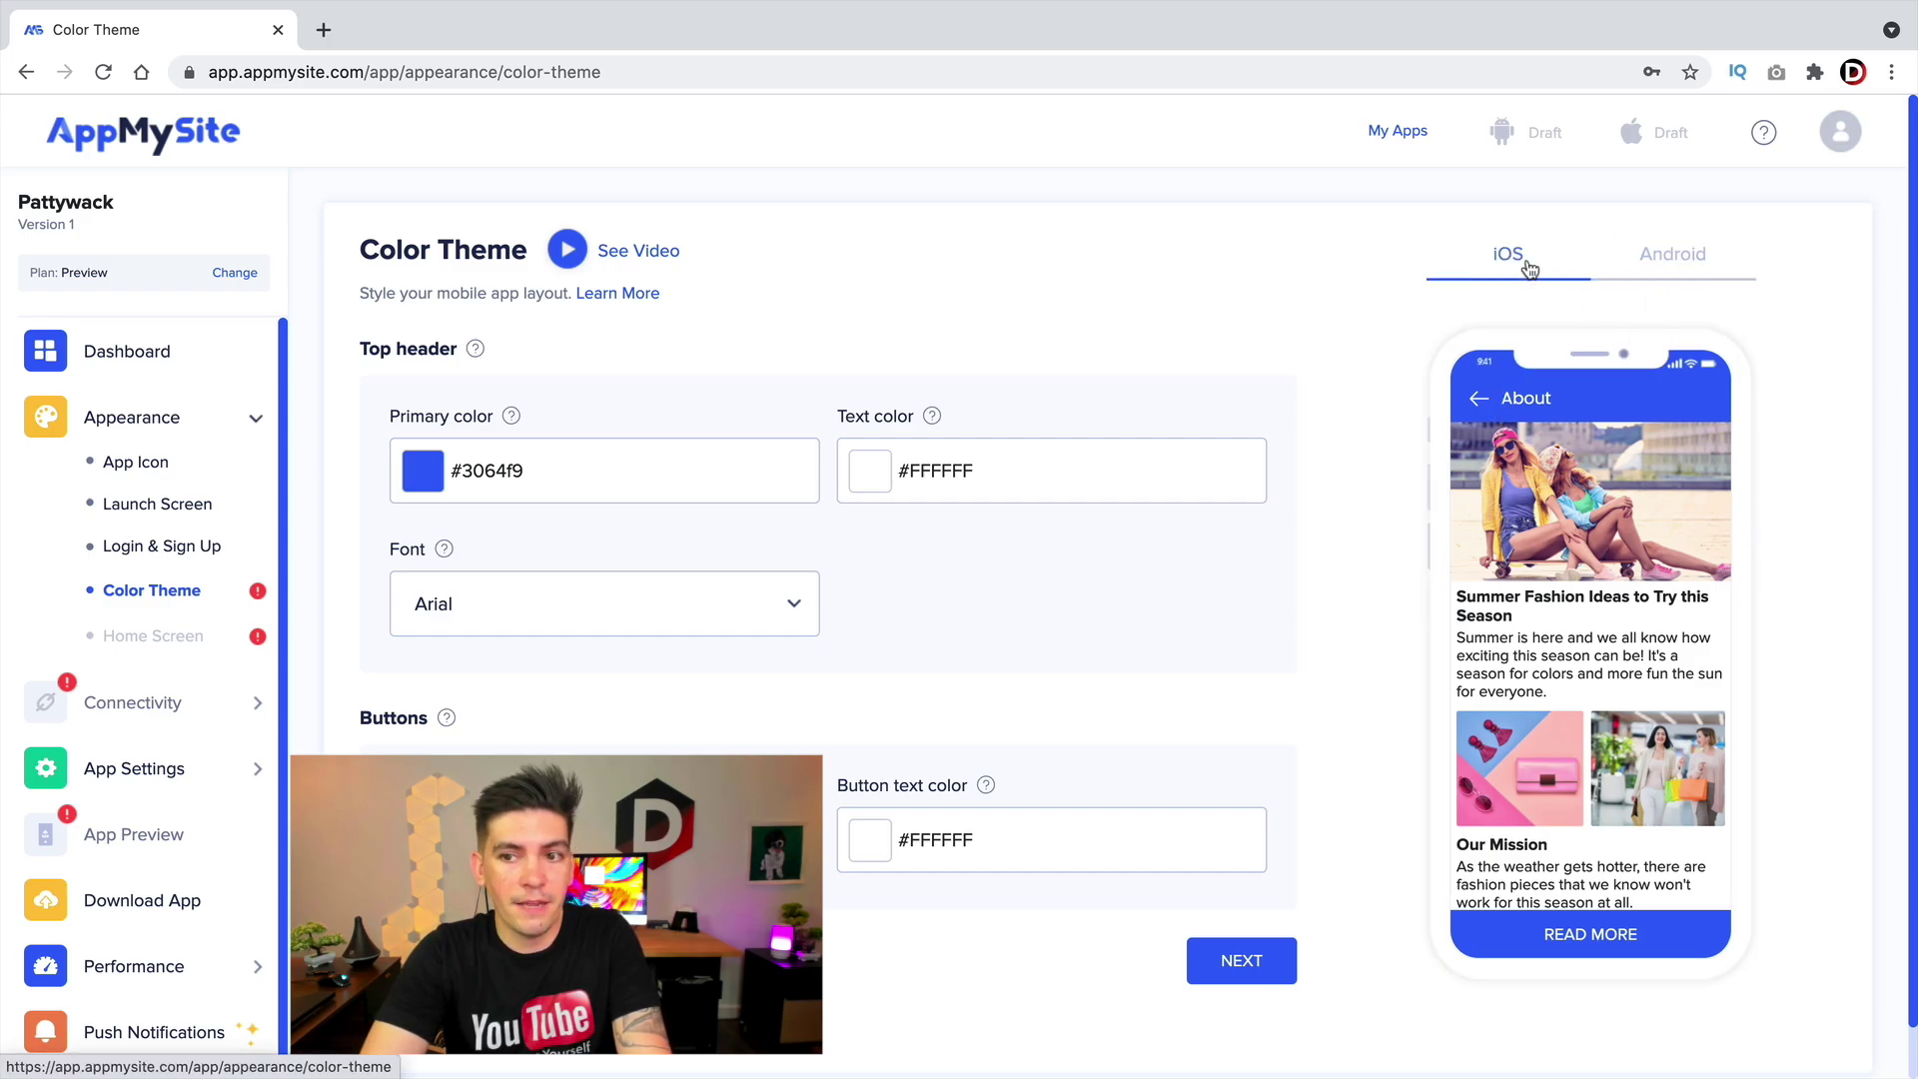
click(425, 472)
click(480, 870)
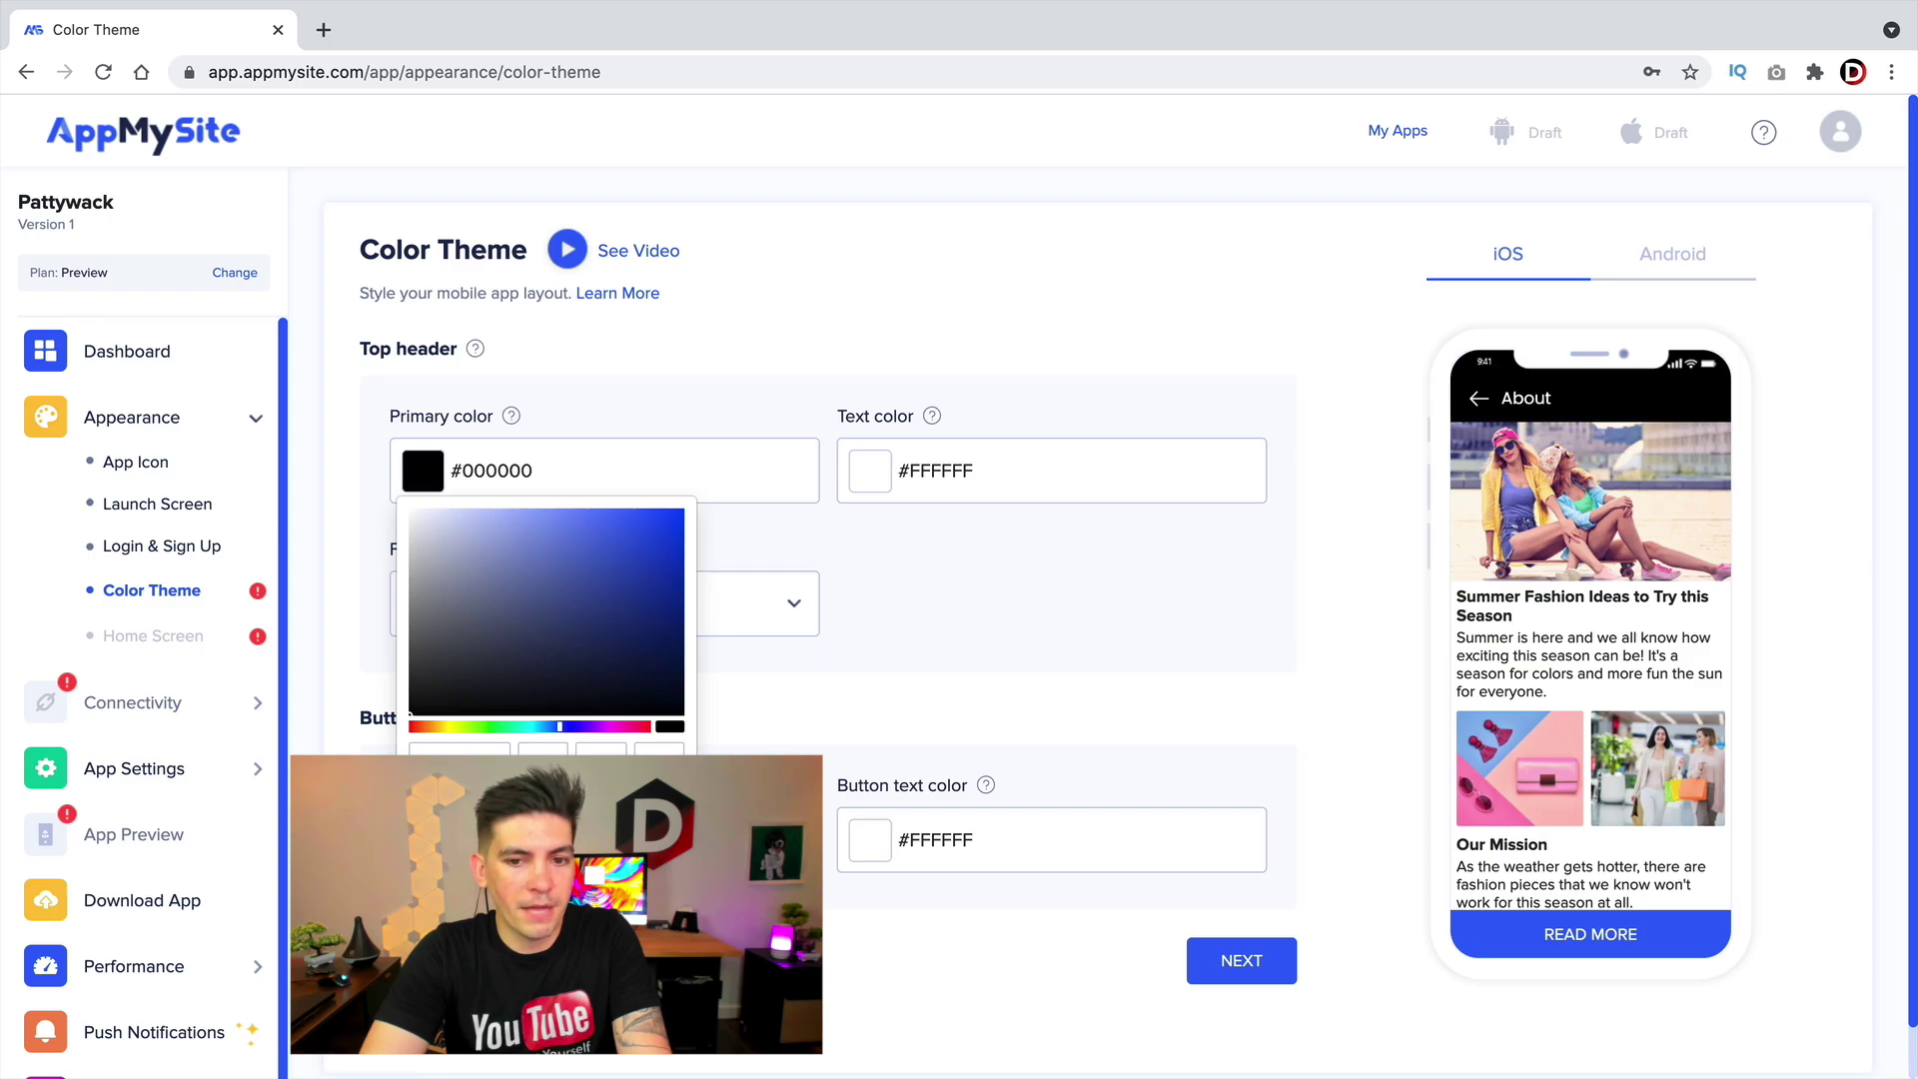
click(1347, 573)
click(423, 840)
click(481, 786)
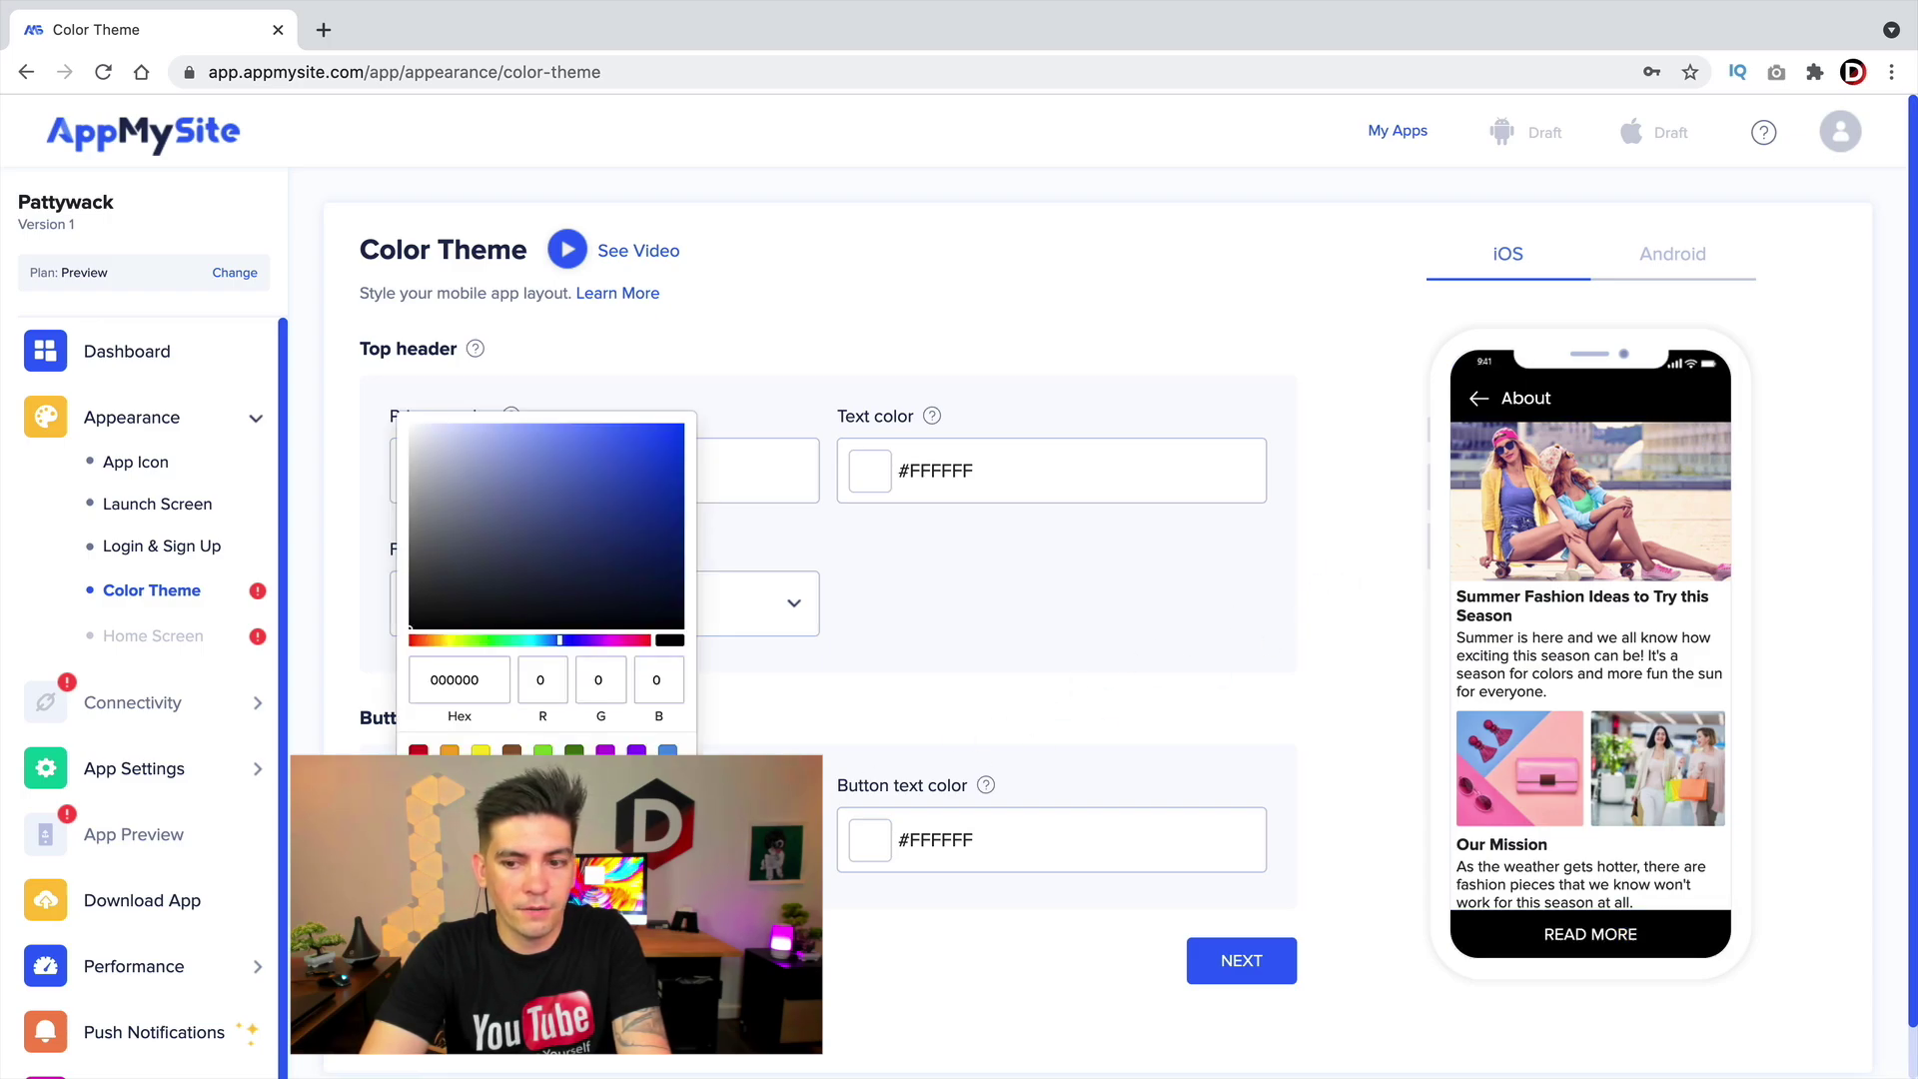
click(1373, 641)
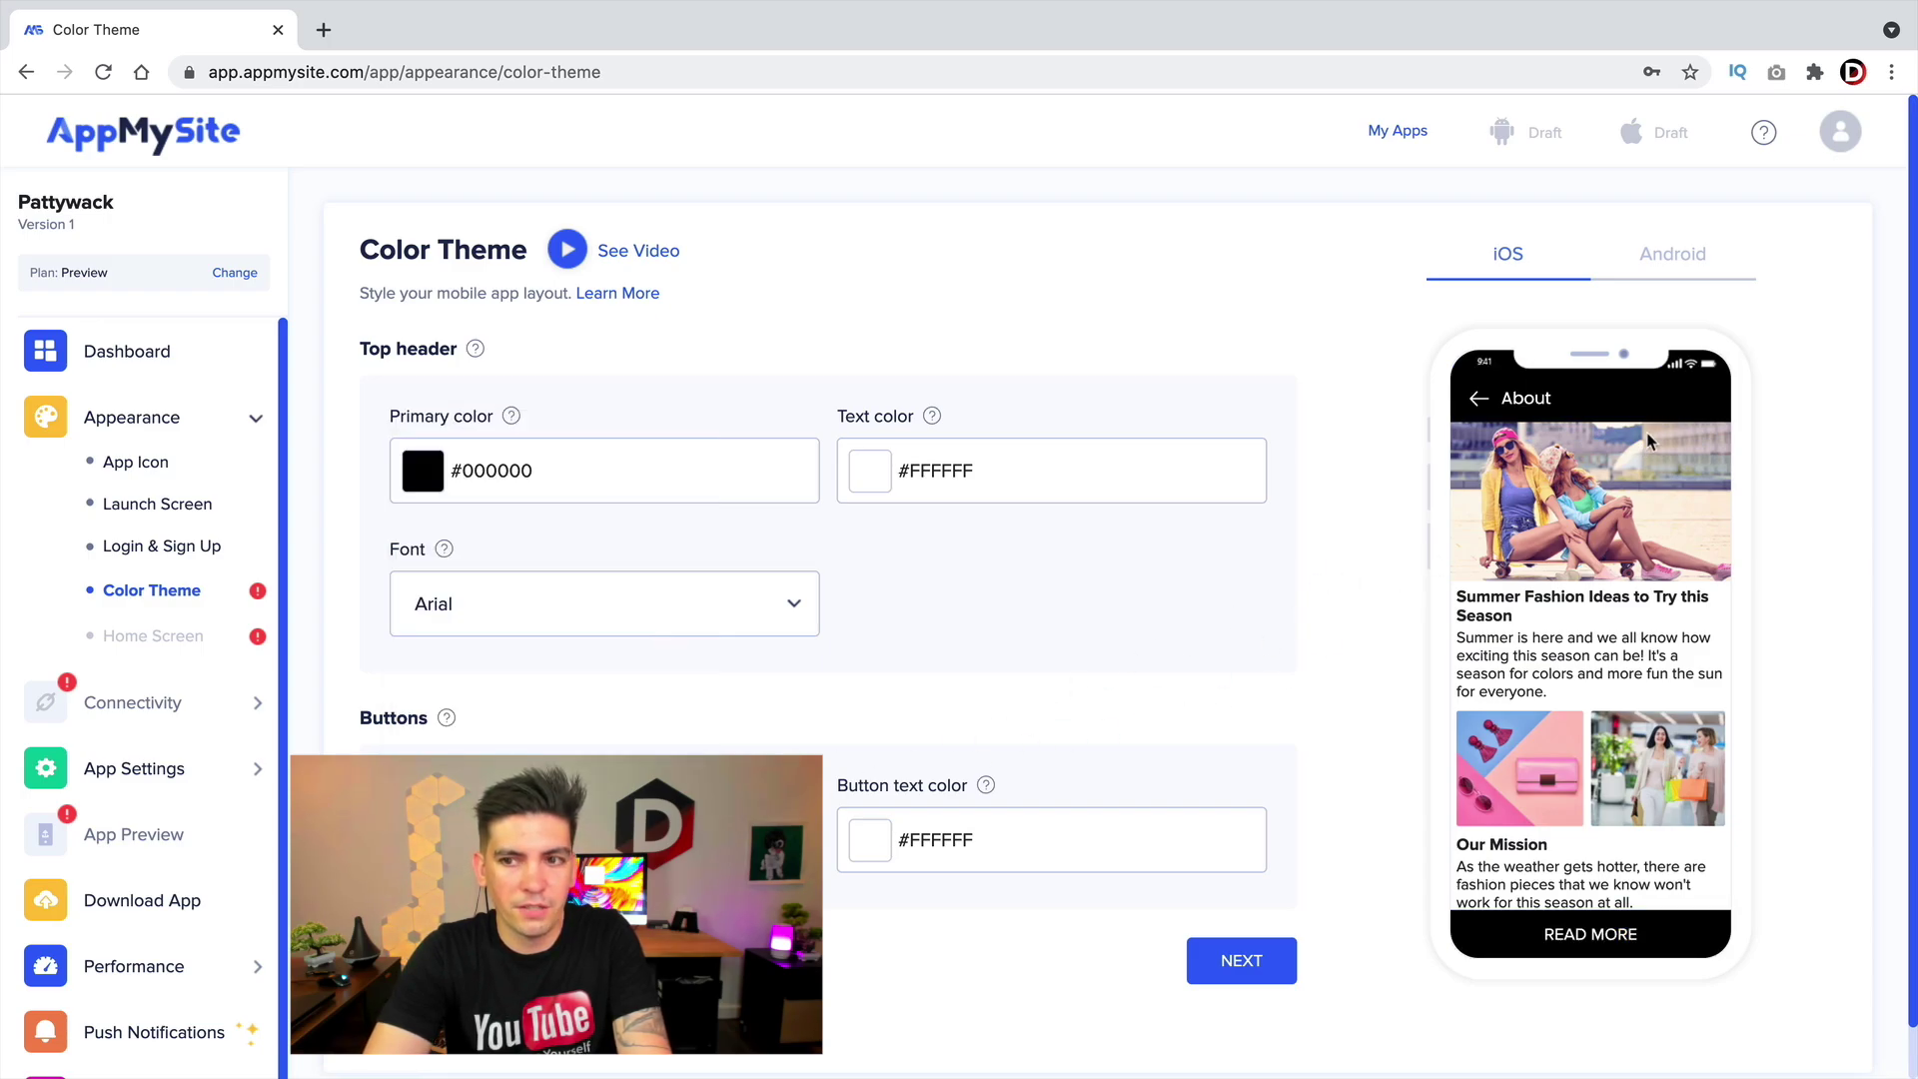
- Check the black theme in the Android and iOS previews and continue to the home screen settings
click(1674, 256)
click(1541, 269)
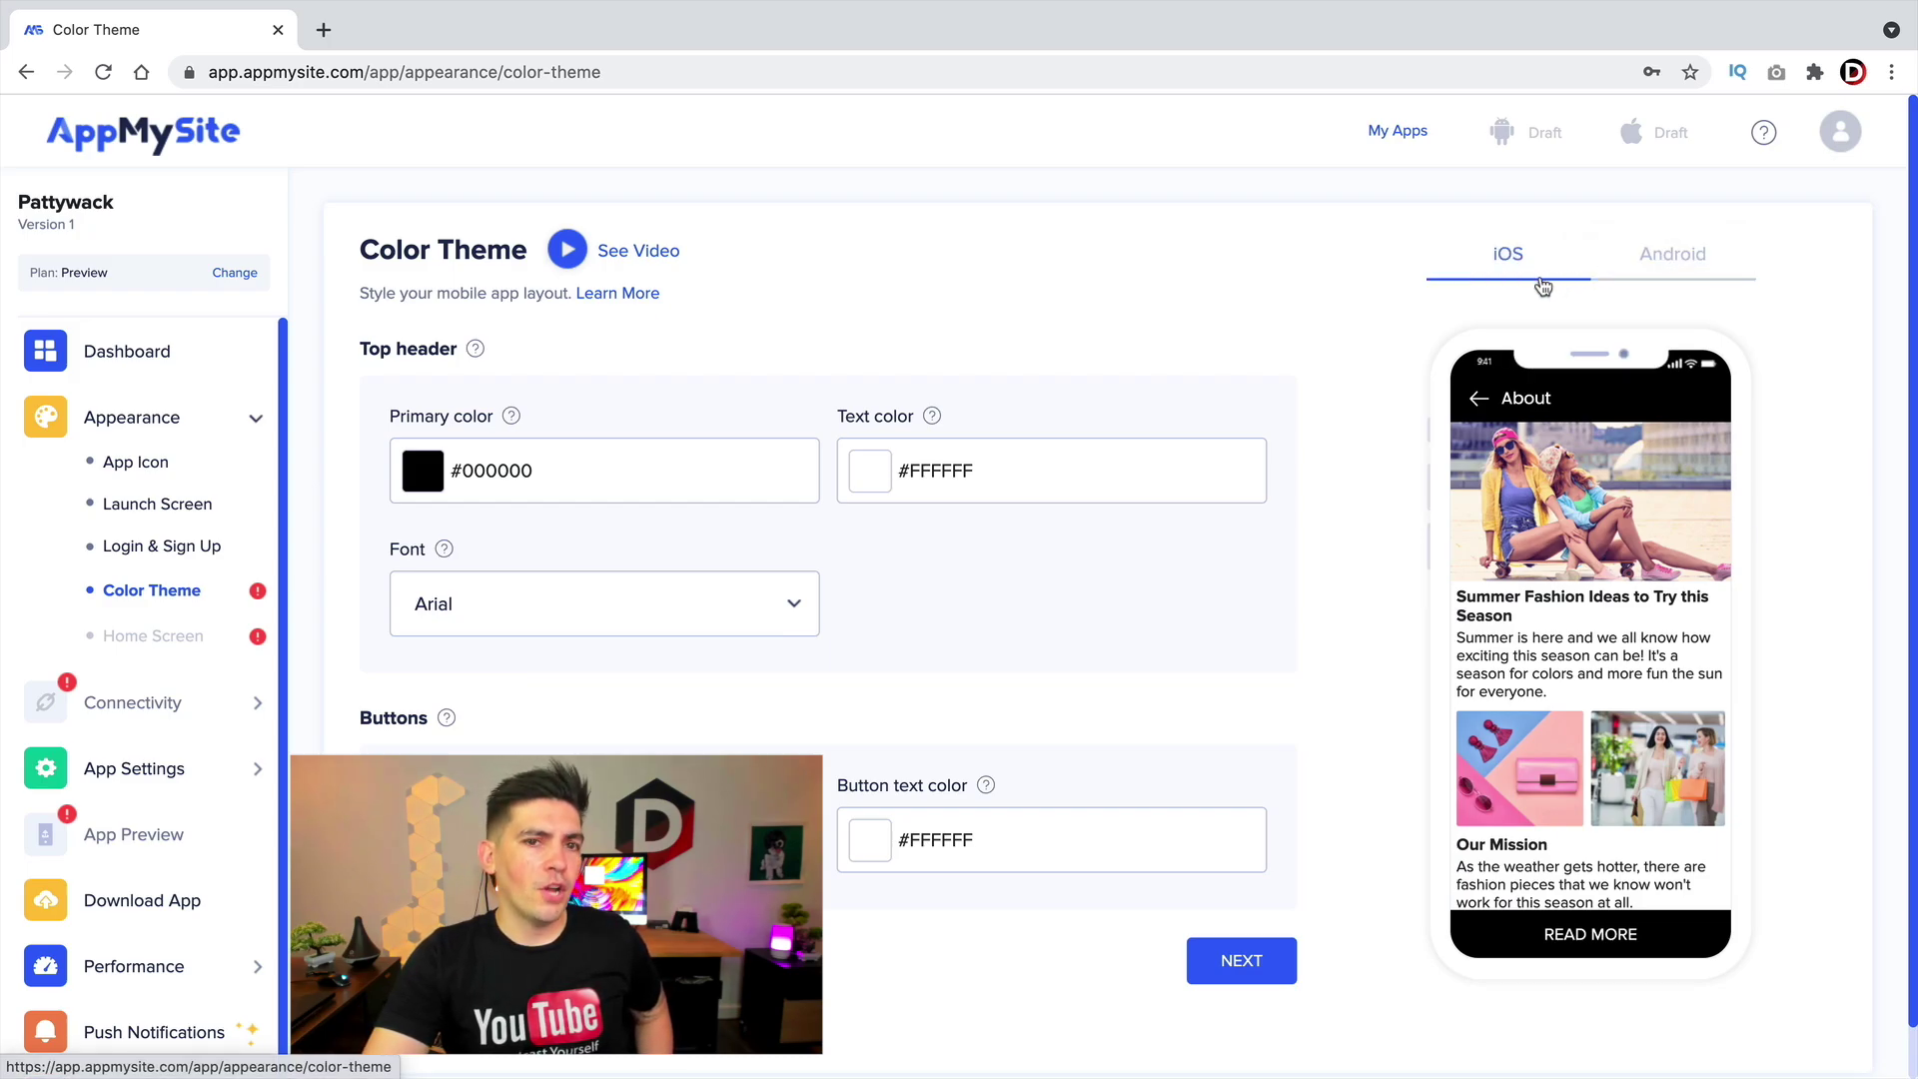
click(1255, 980)
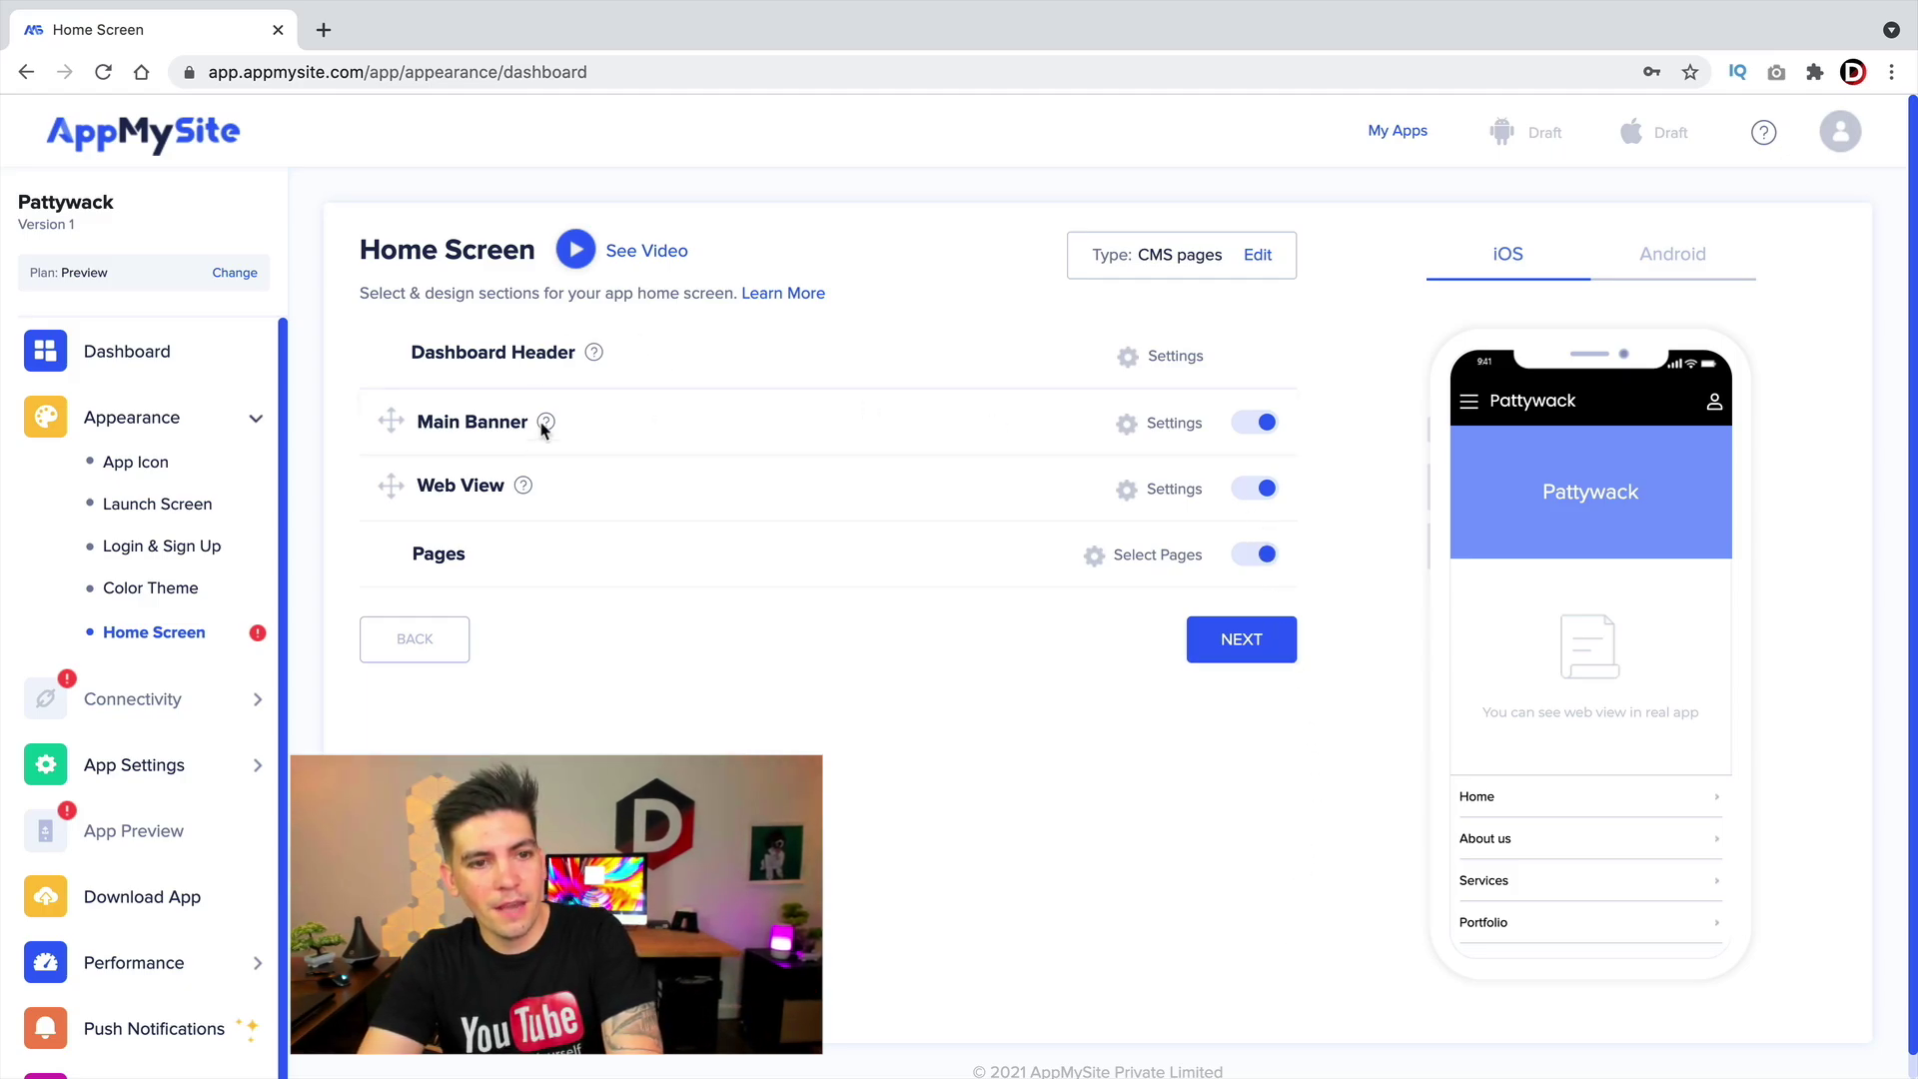
- Turn off the home screen's Main Banner and Pages sections, and switch Web View off and back on
click(1269, 425)
click(1265, 554)
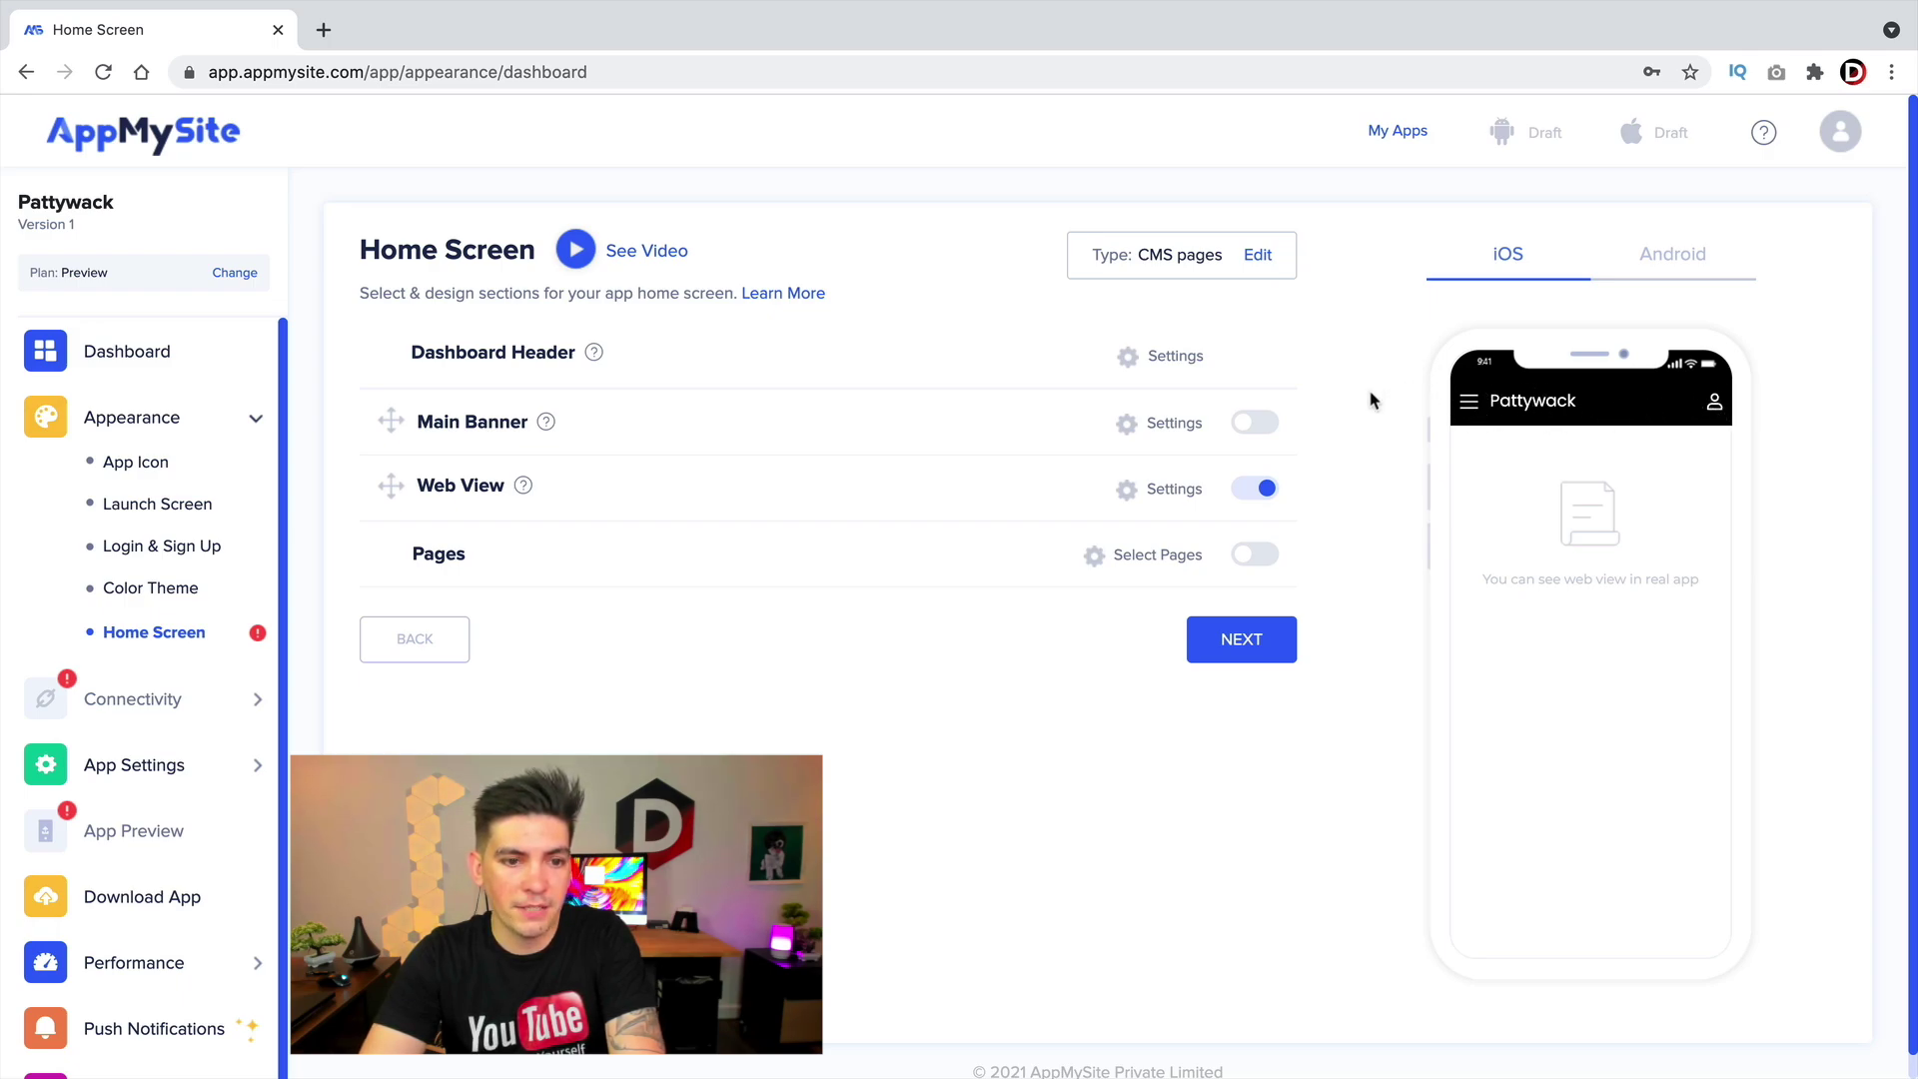
mouse_move(524, 487)
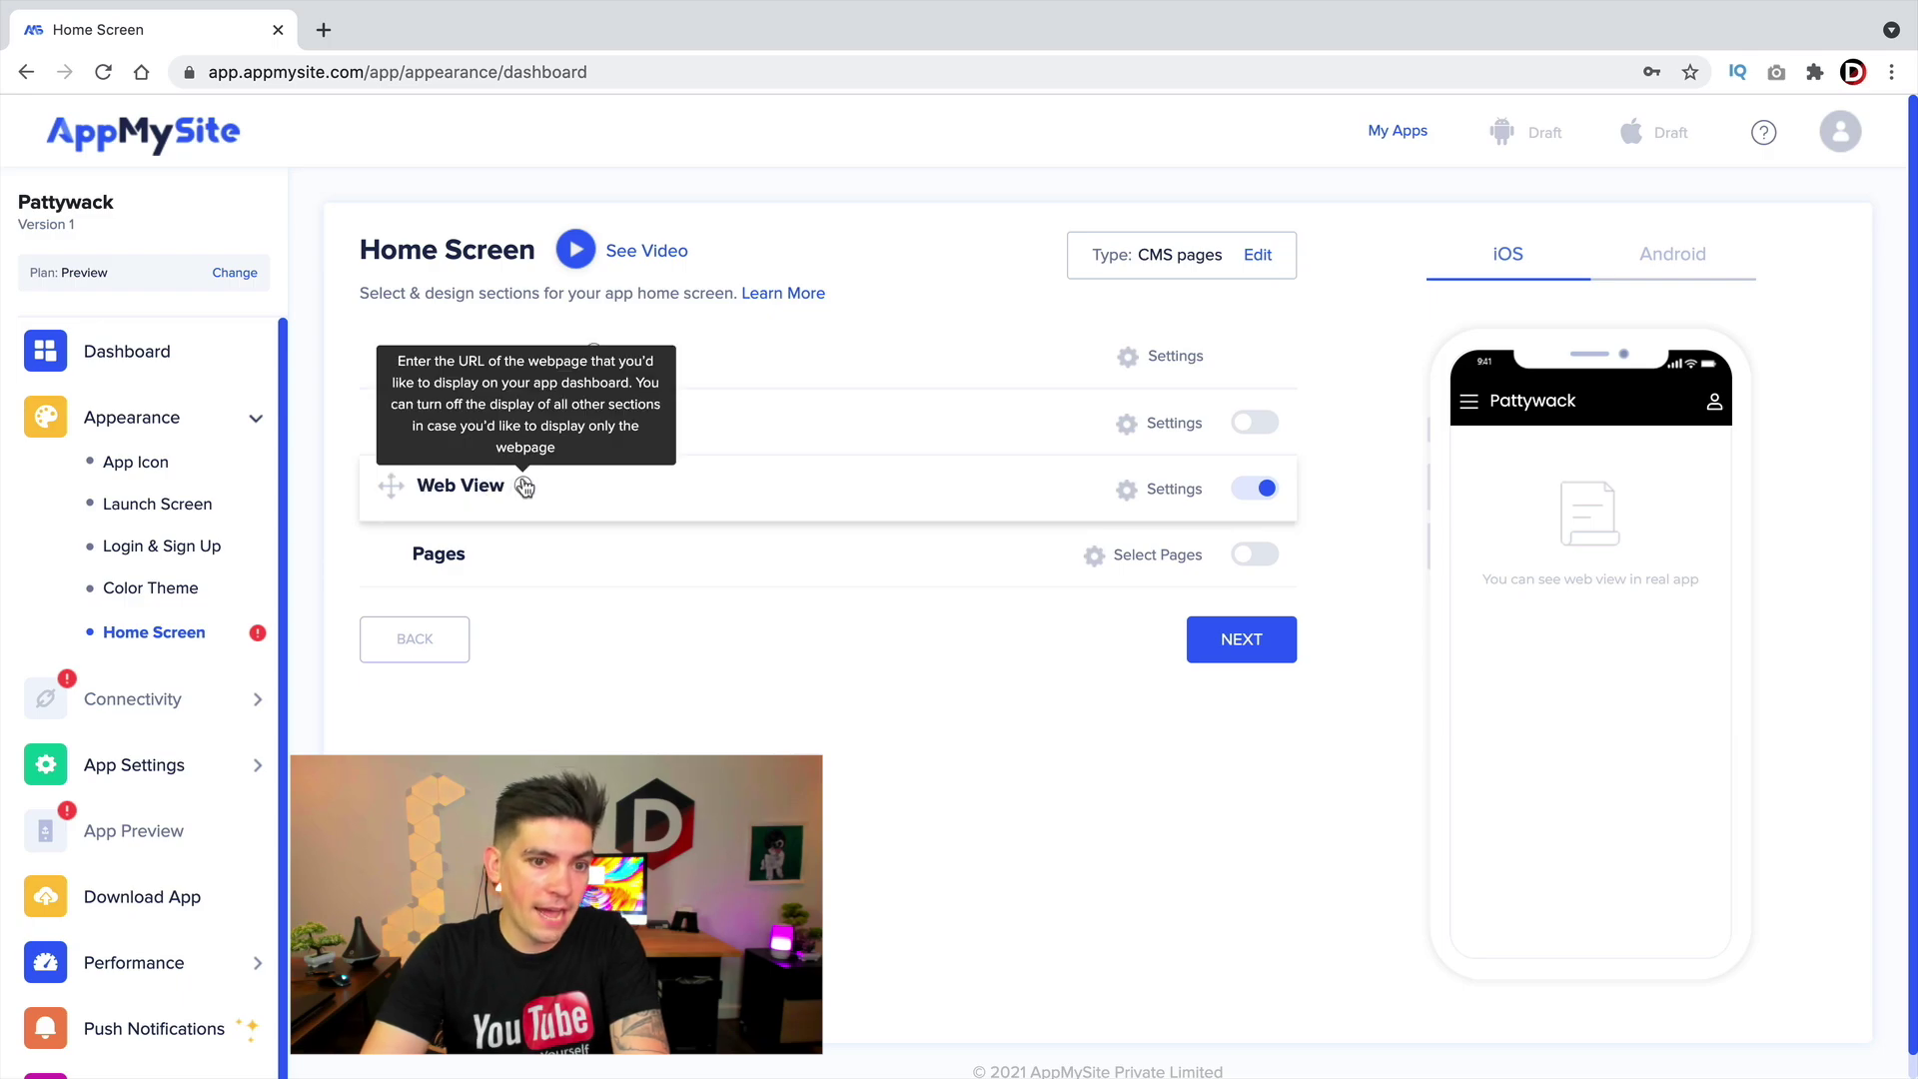
click(1259, 488)
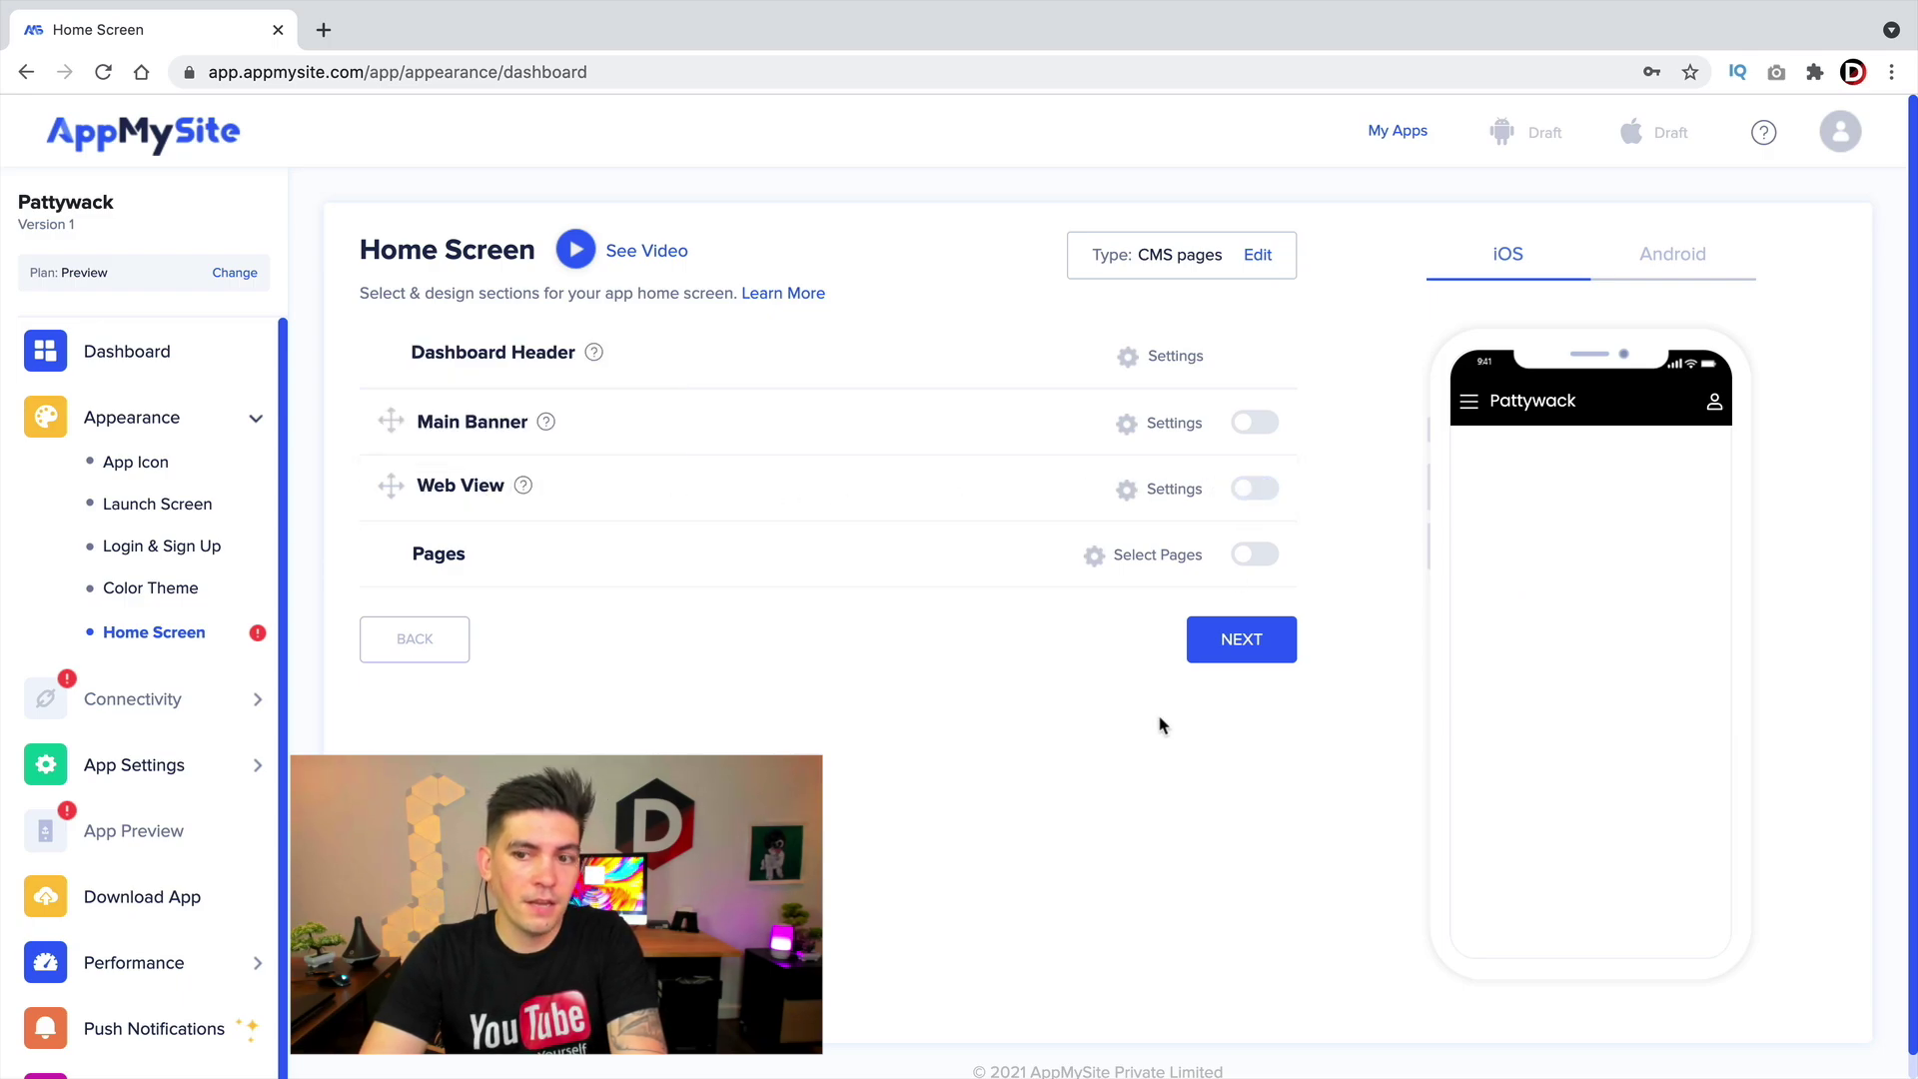
click(1261, 489)
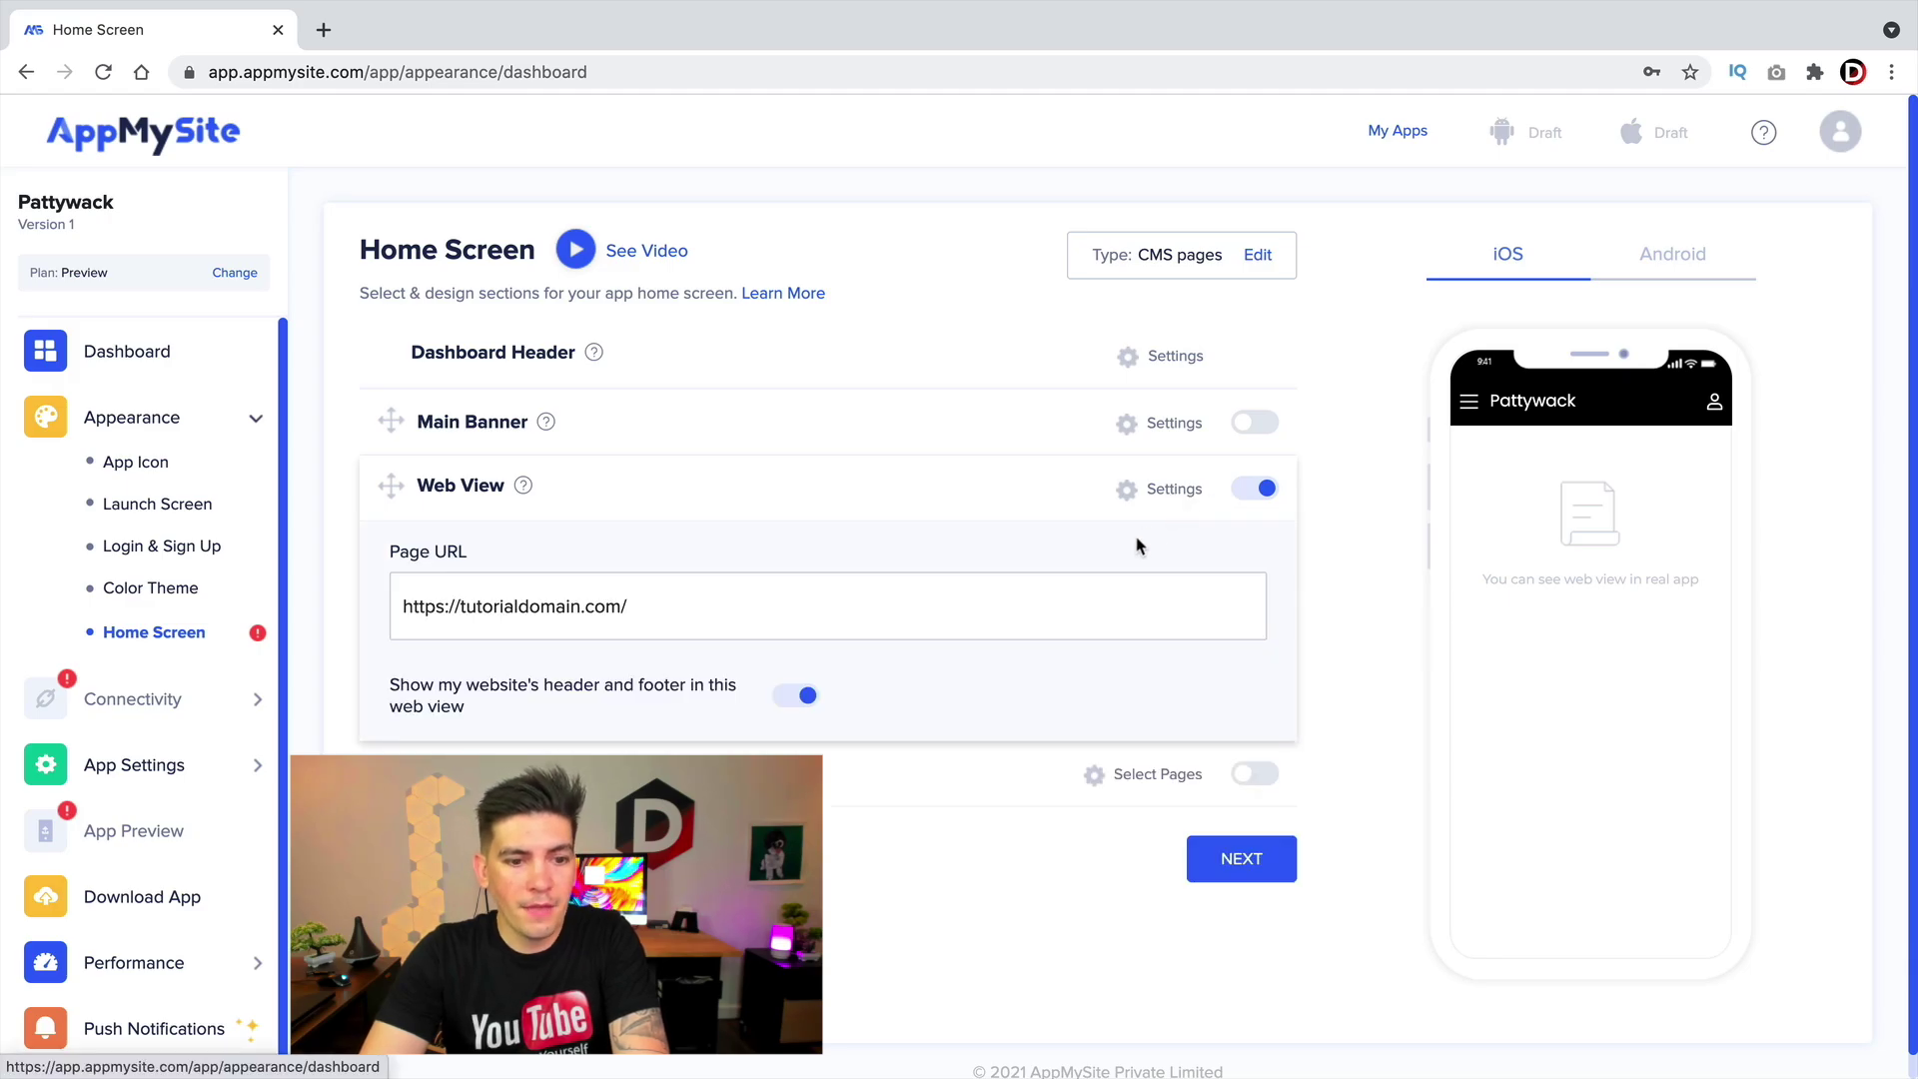
- Look over the Main Banner settings, close them, and save the home screen to continue to the plugin installation
click(1174, 429)
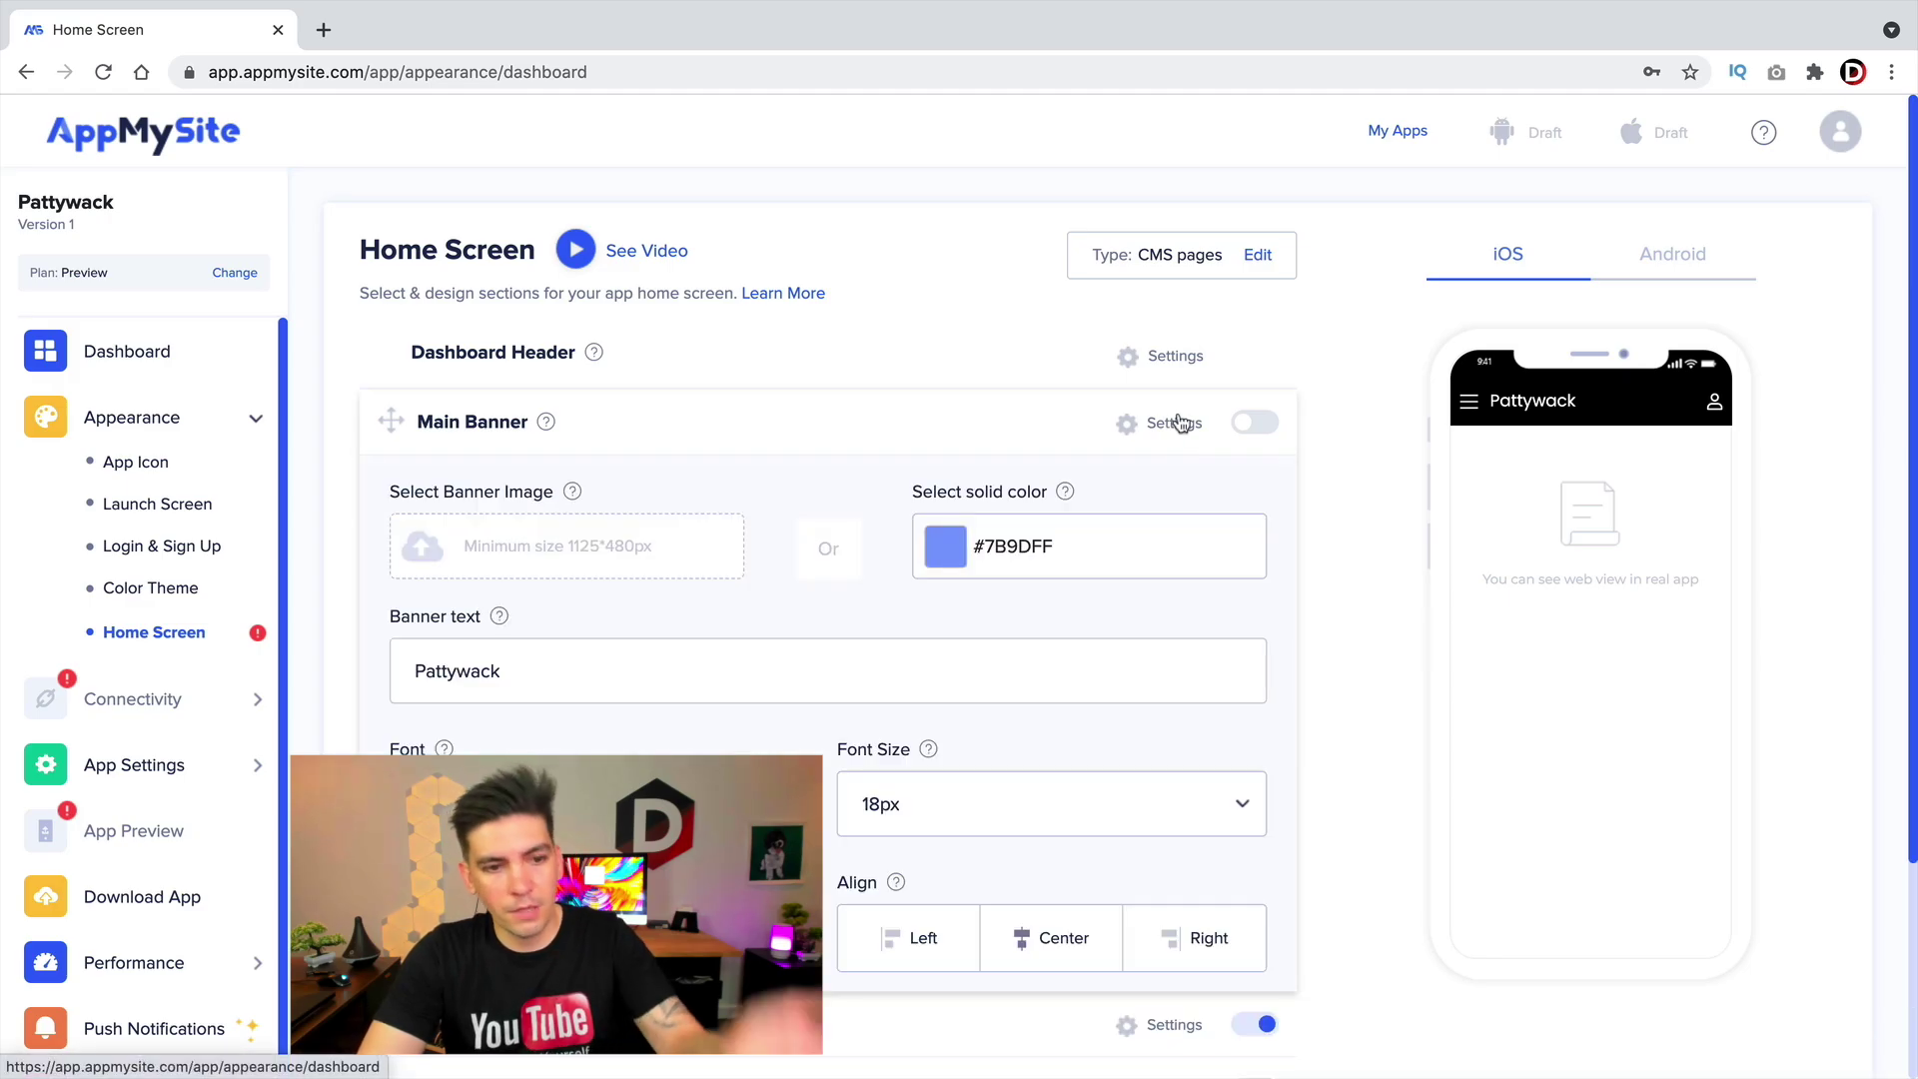
click(1194, 428)
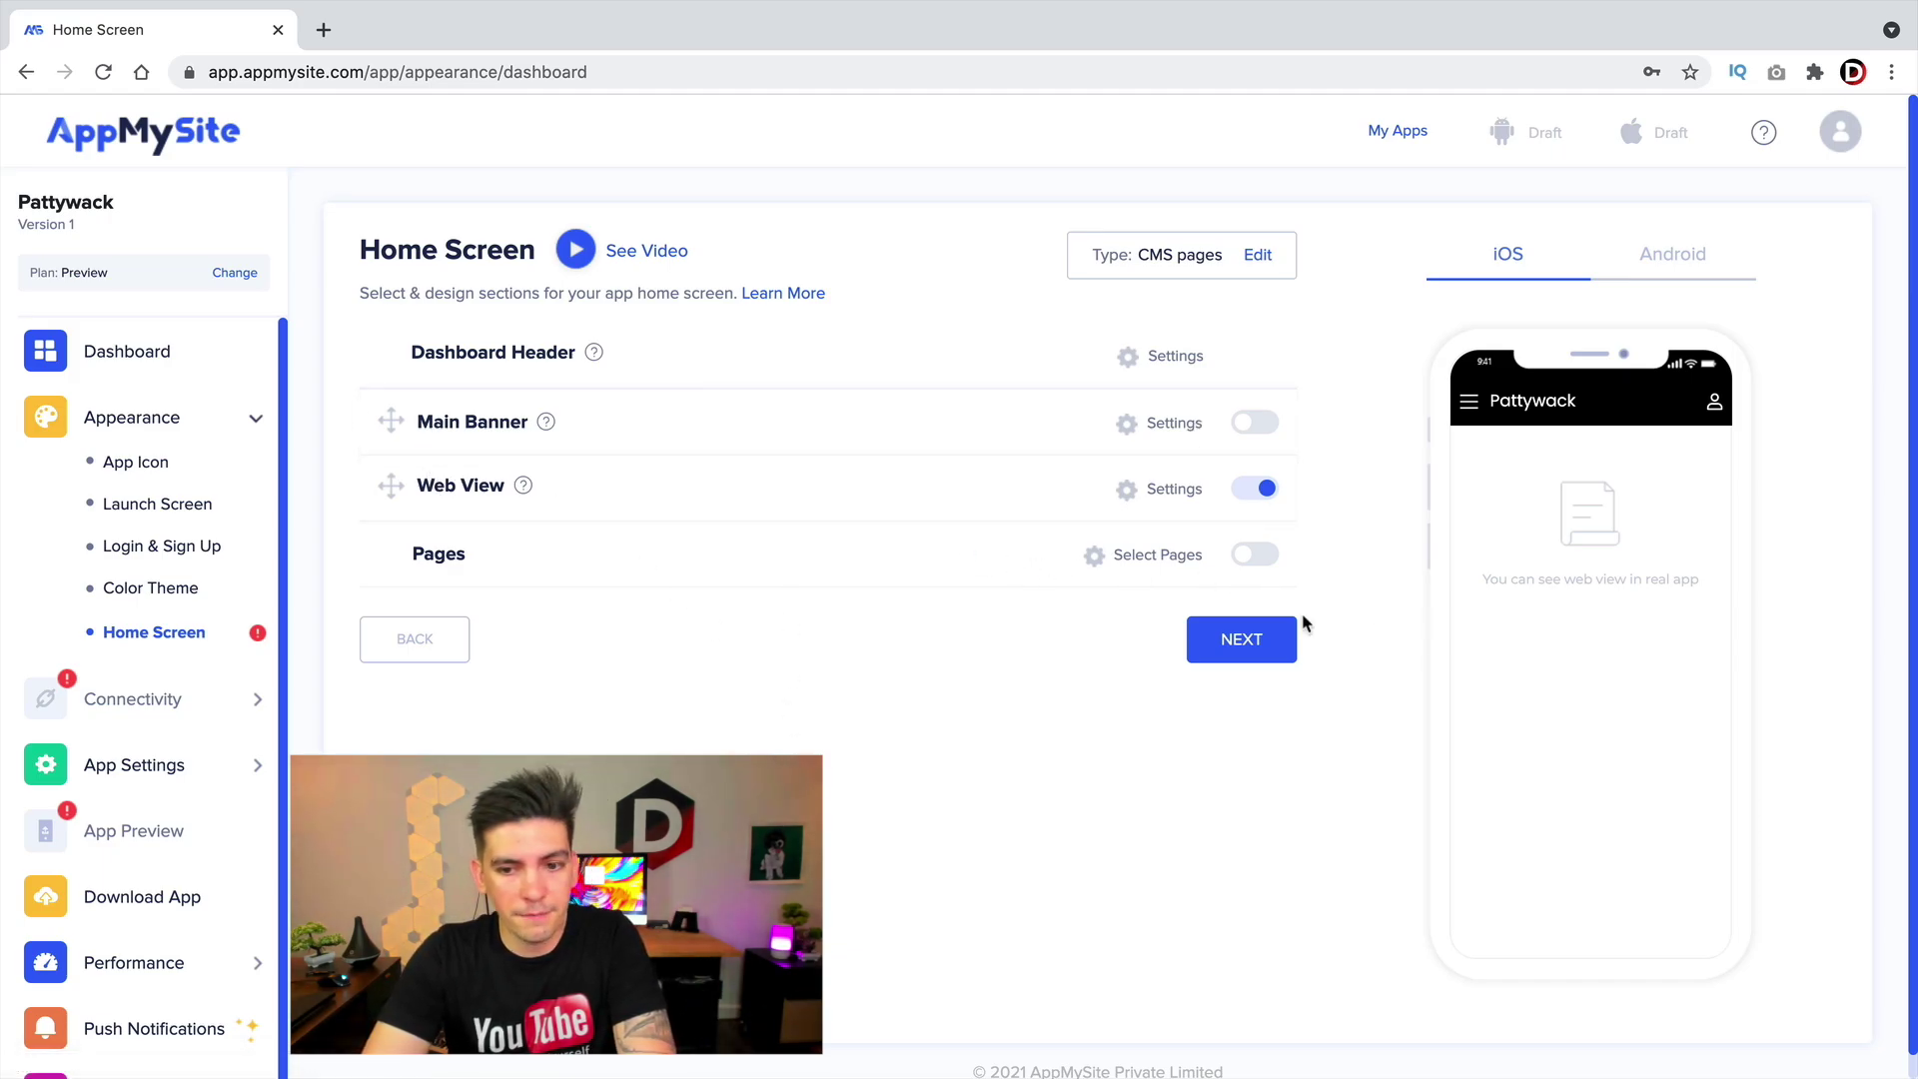
click(1263, 648)
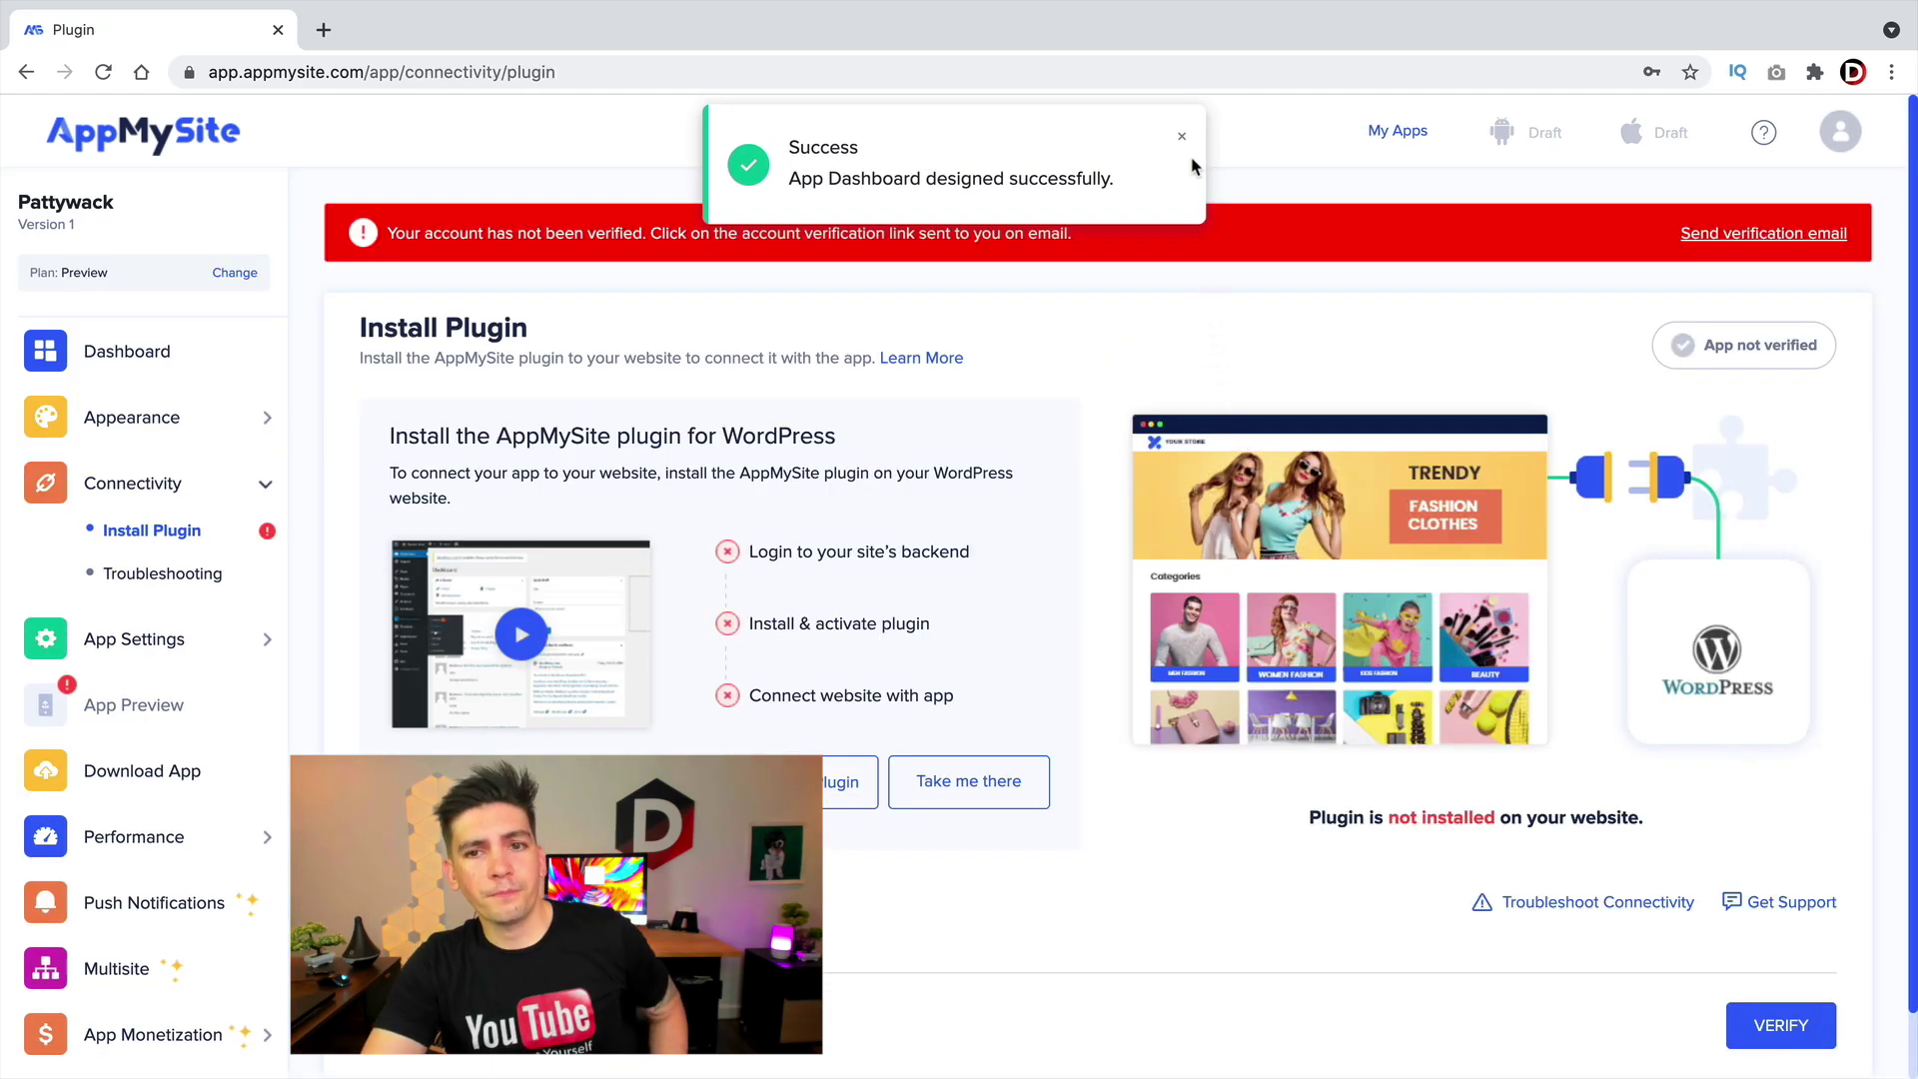
- Dismiss the success notification and open the WordPress site's page for adding new plugins in a separate browser tab
click(1183, 137)
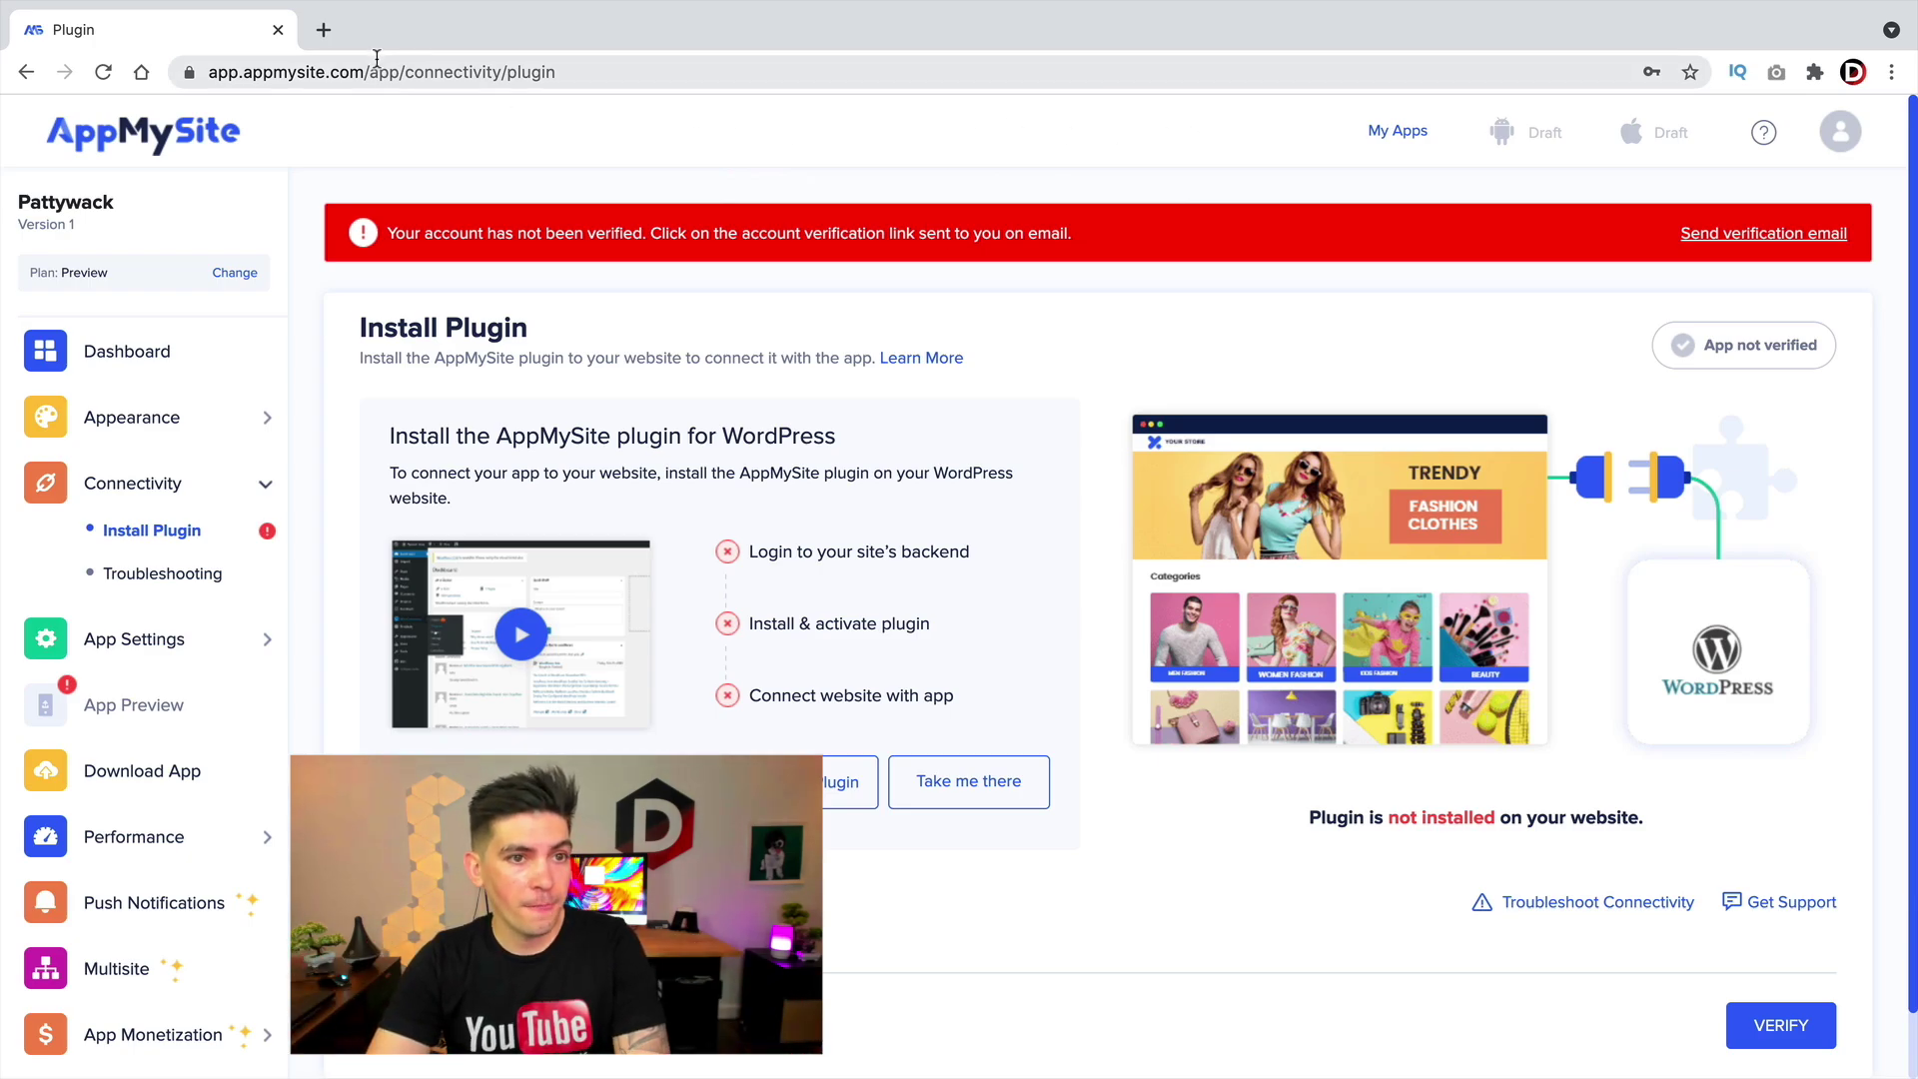
click(324, 31)
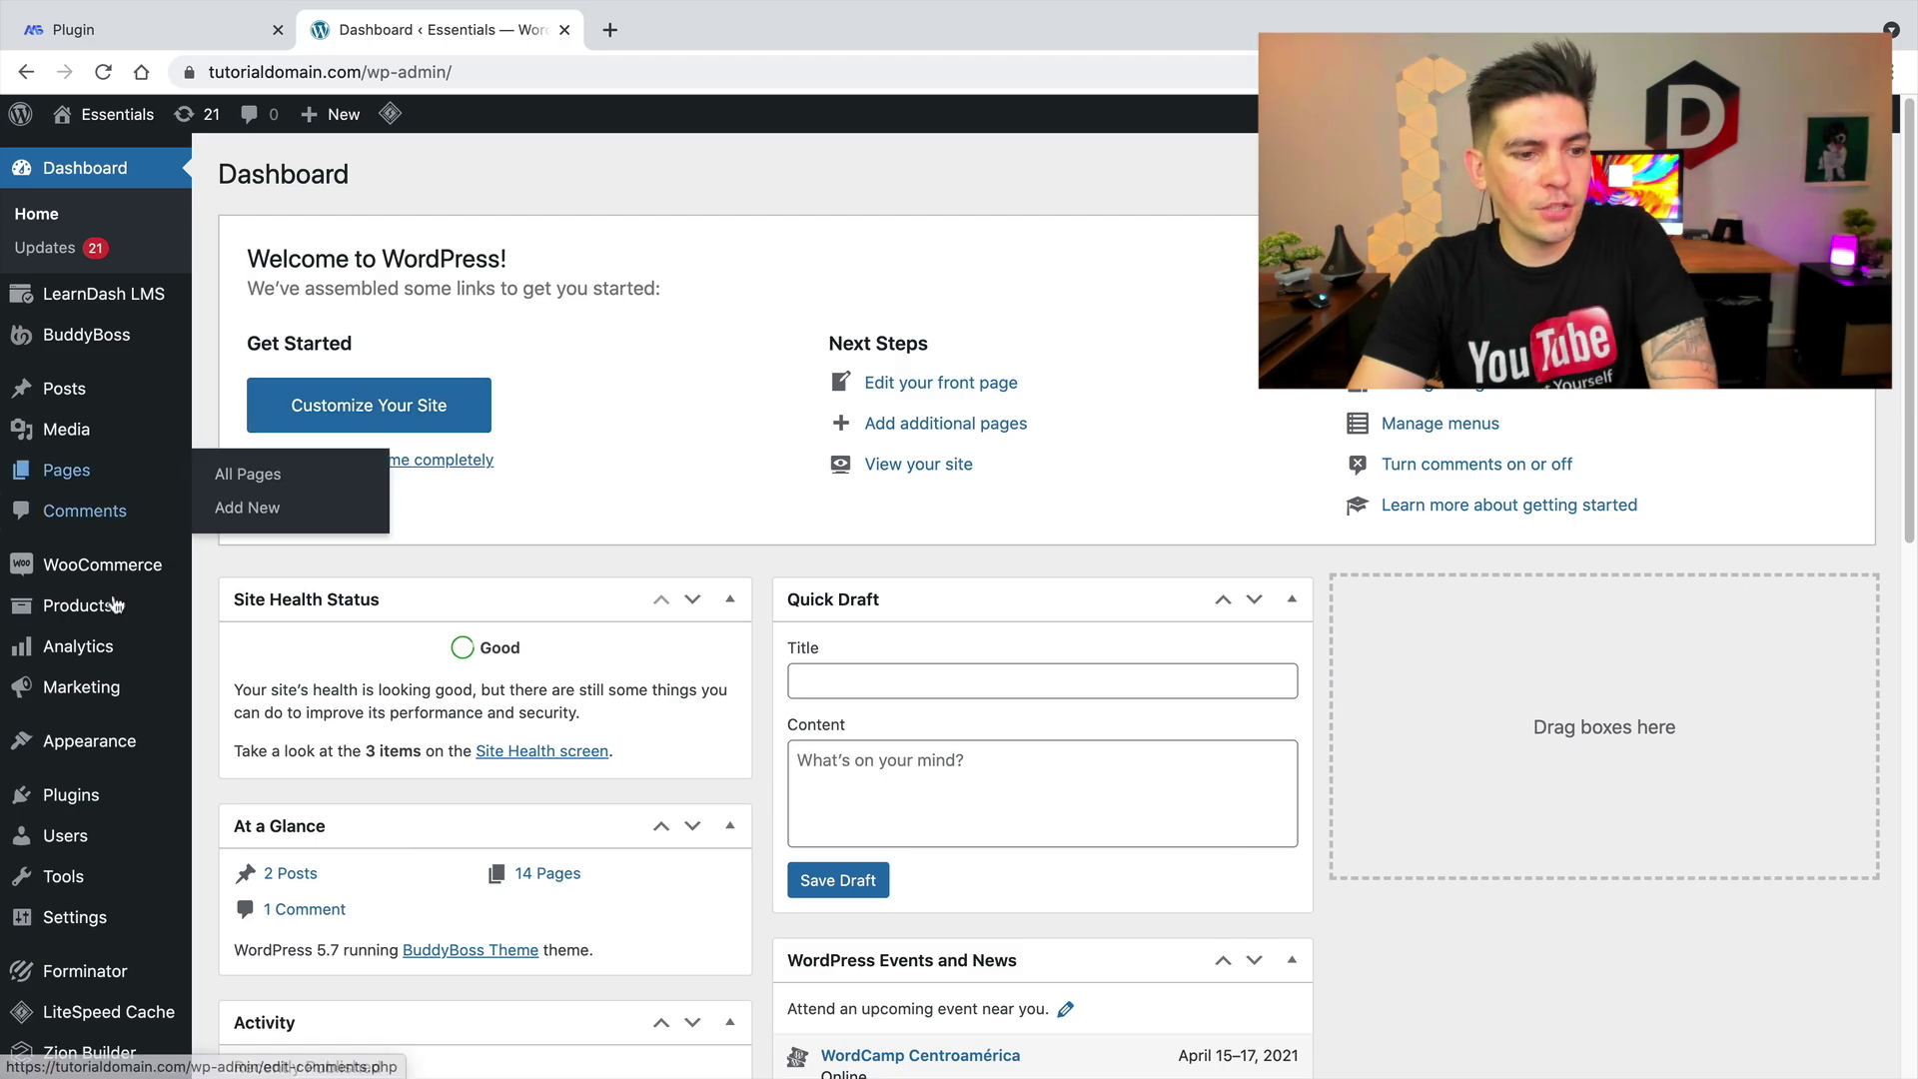
mouse_move(101, 804)
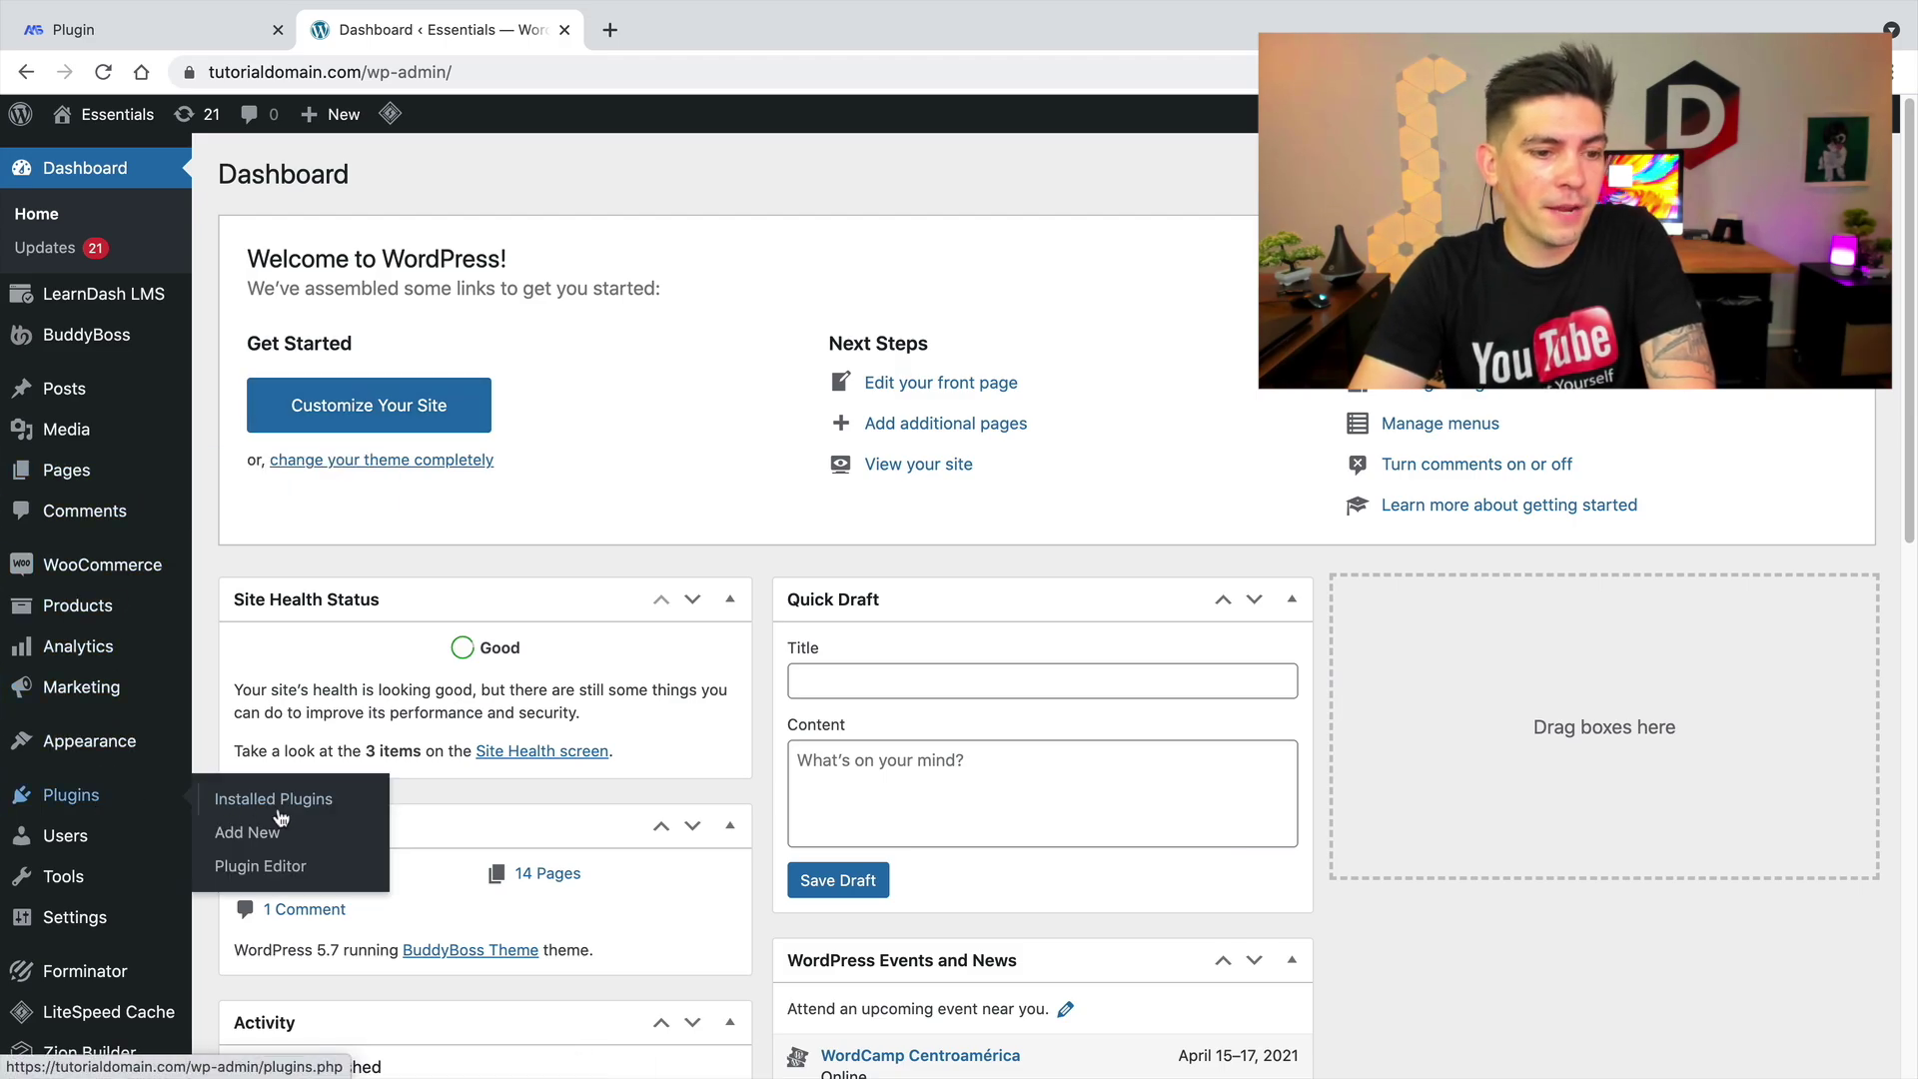
click(252, 838)
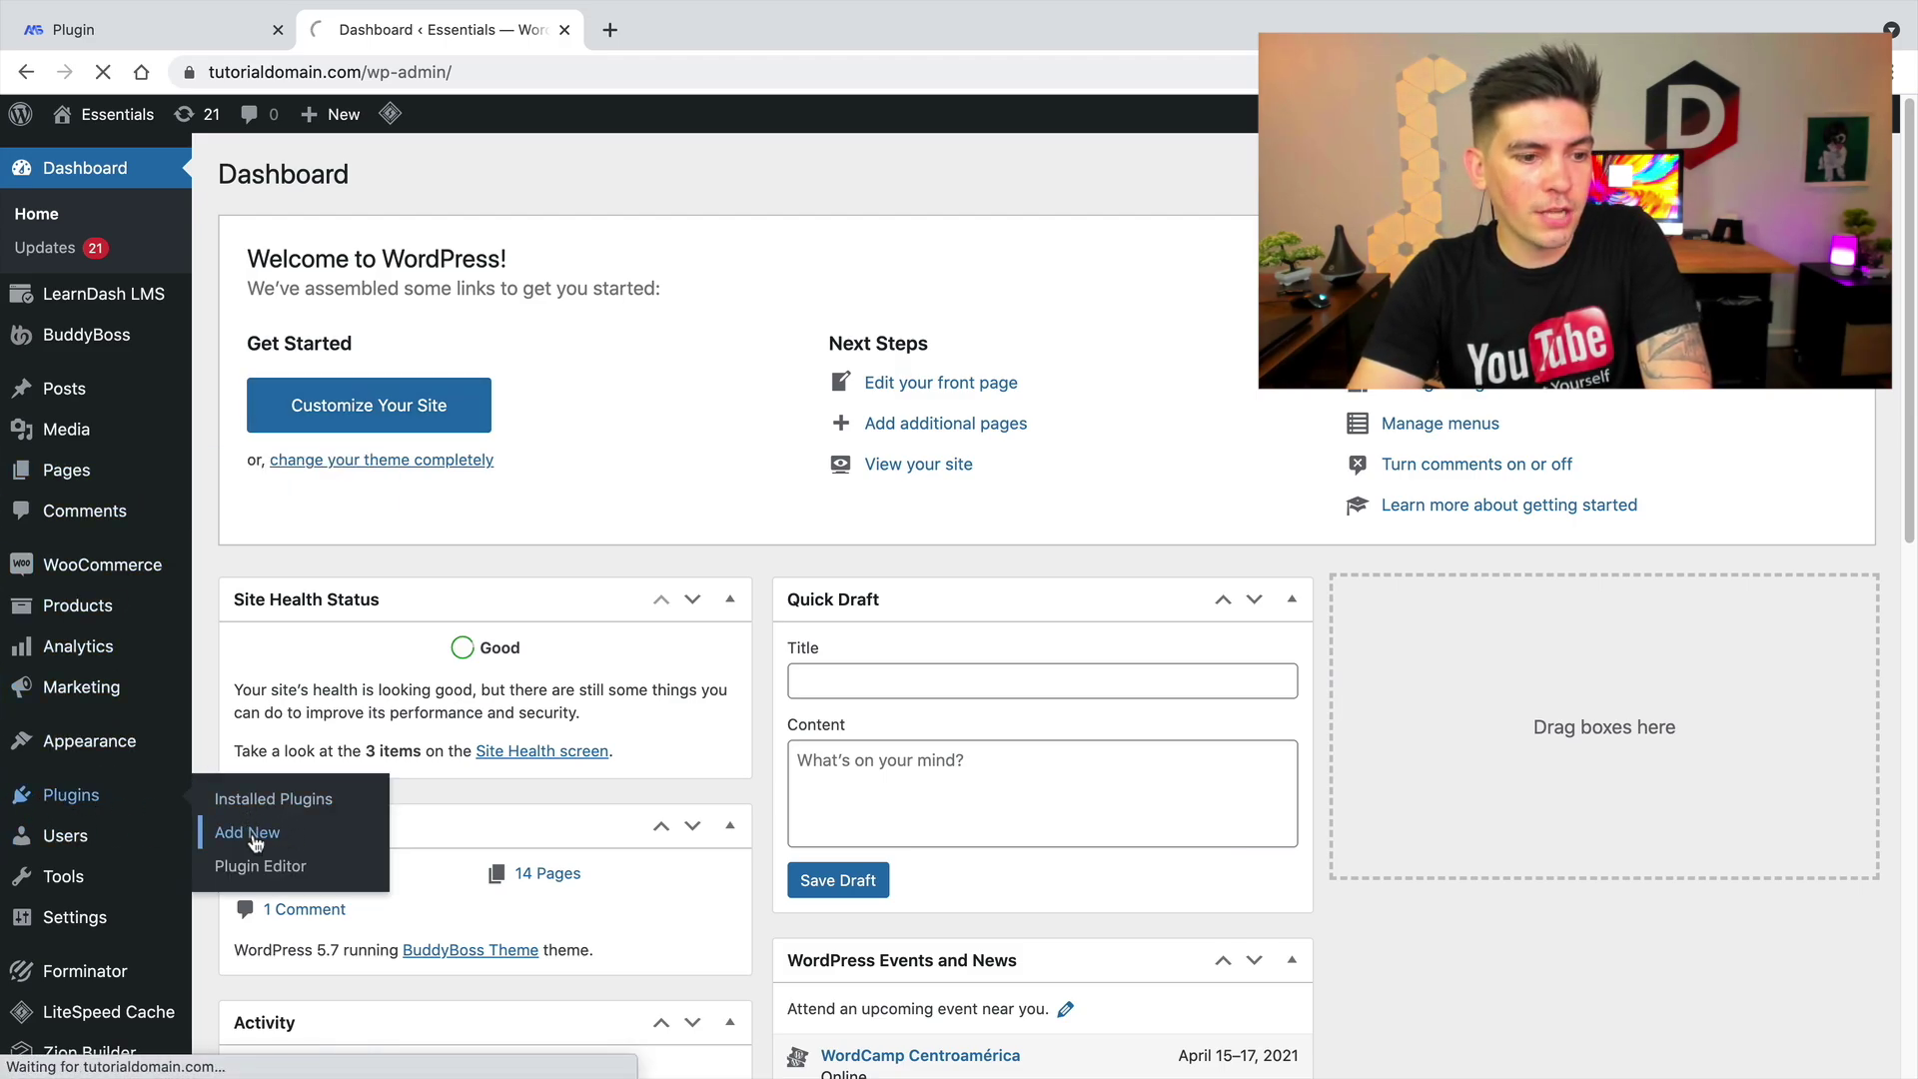
- Find the AppMySite plugin among WordPress's available plugins, then return to AppMySite and verify the plugin connection
click(210, 31)
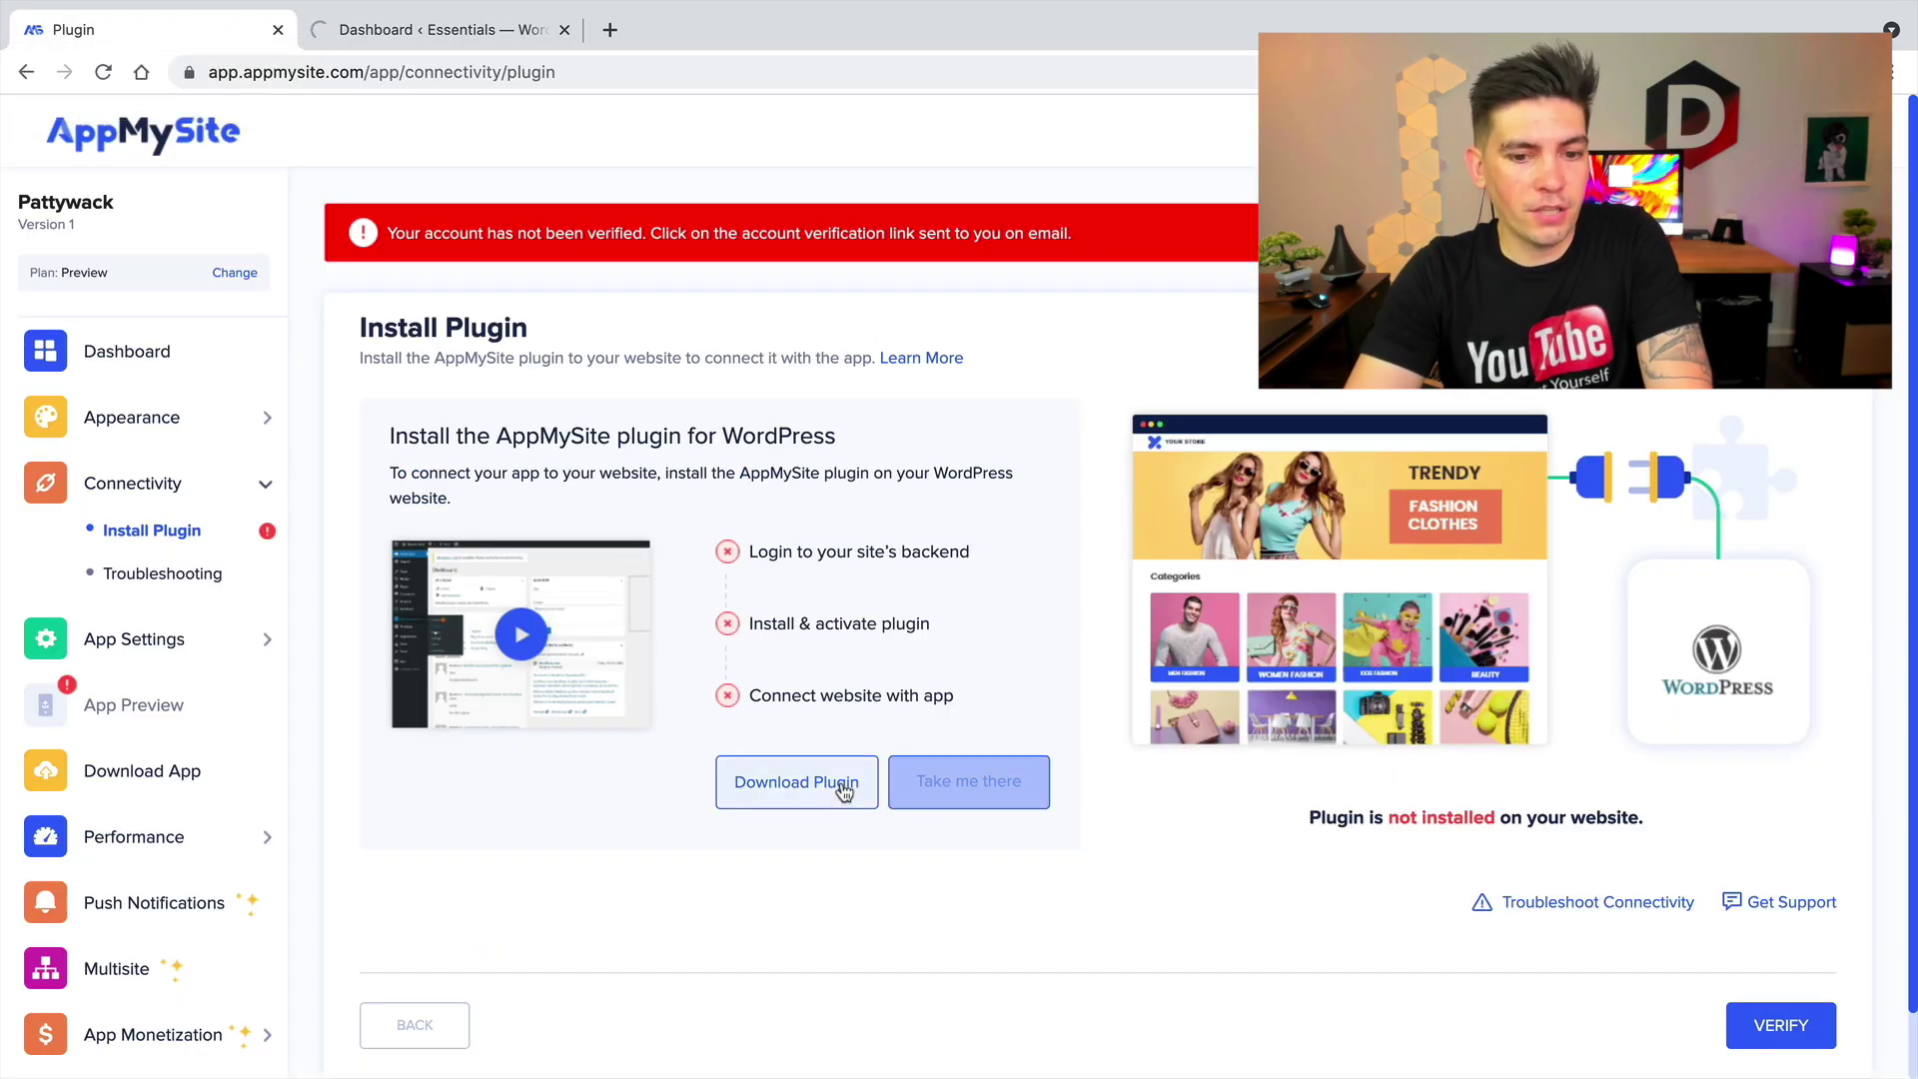
click(483, 30)
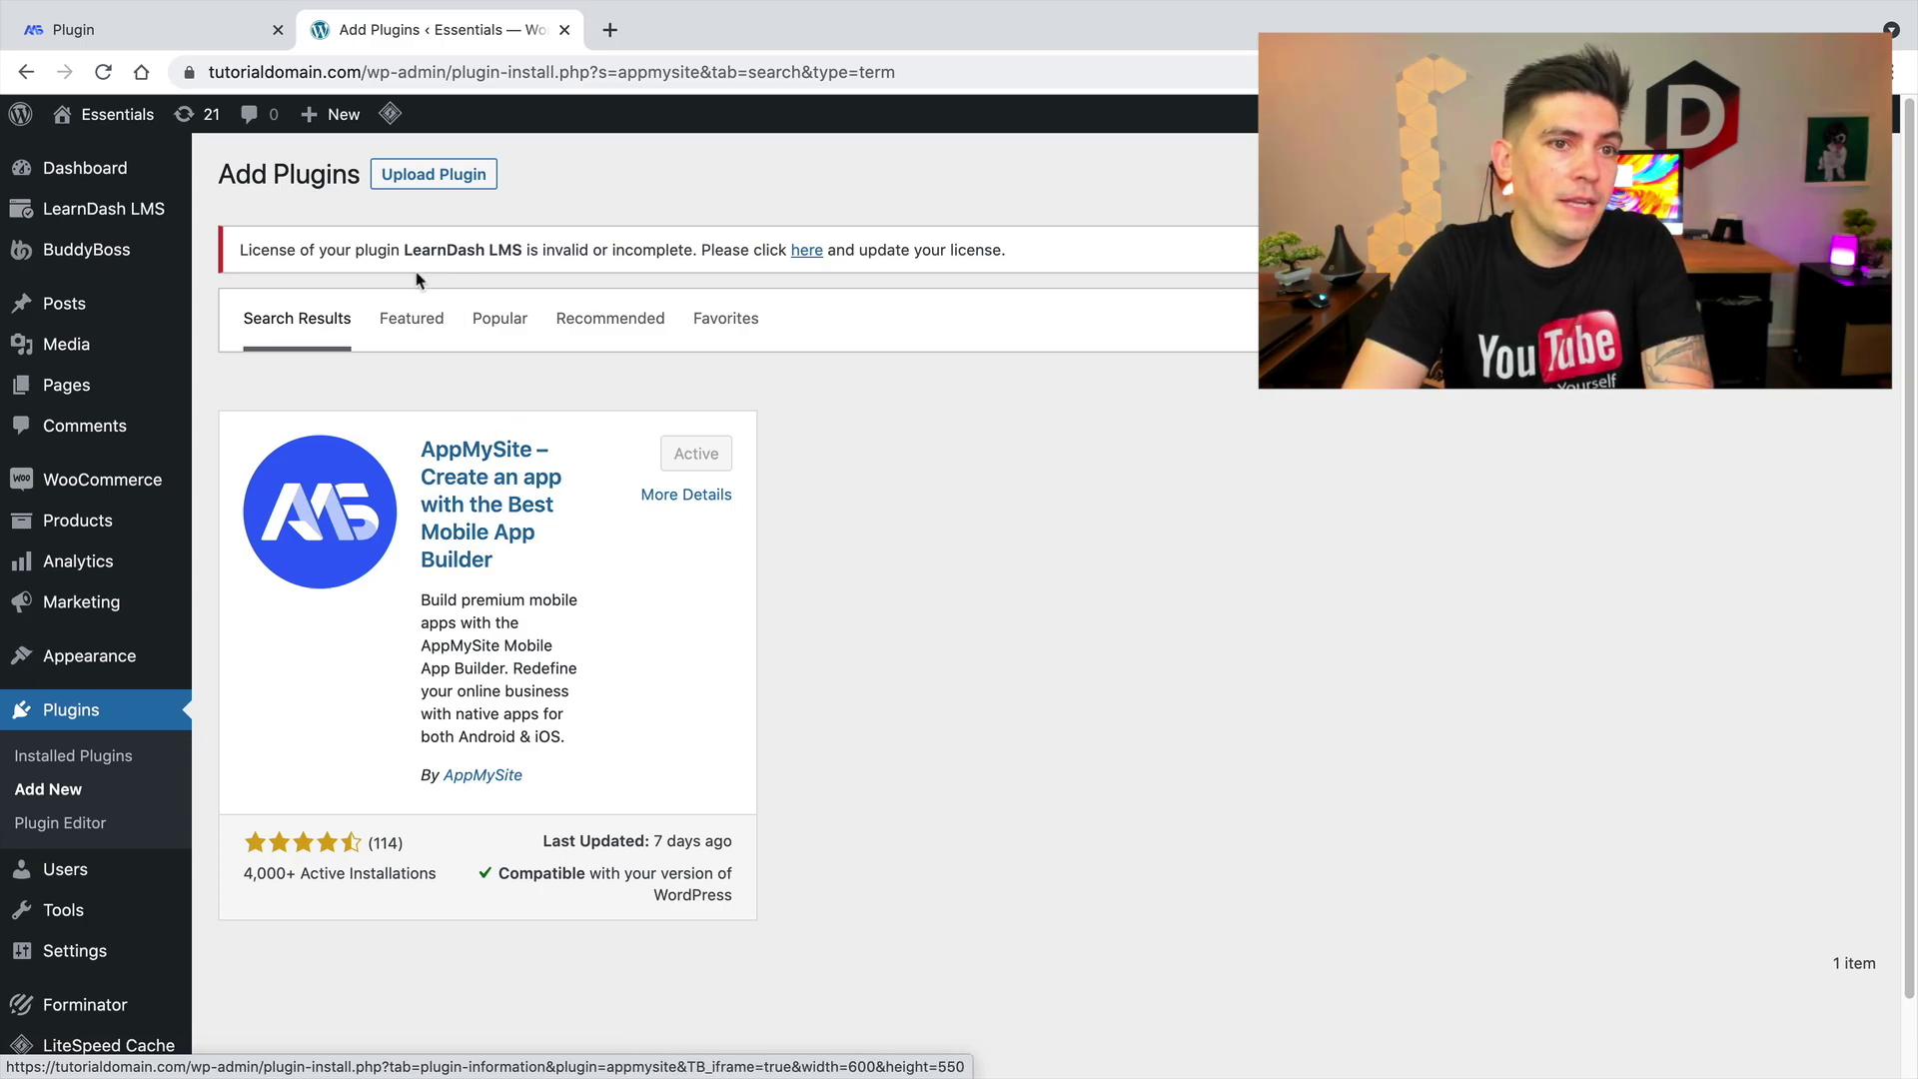
click(208, 35)
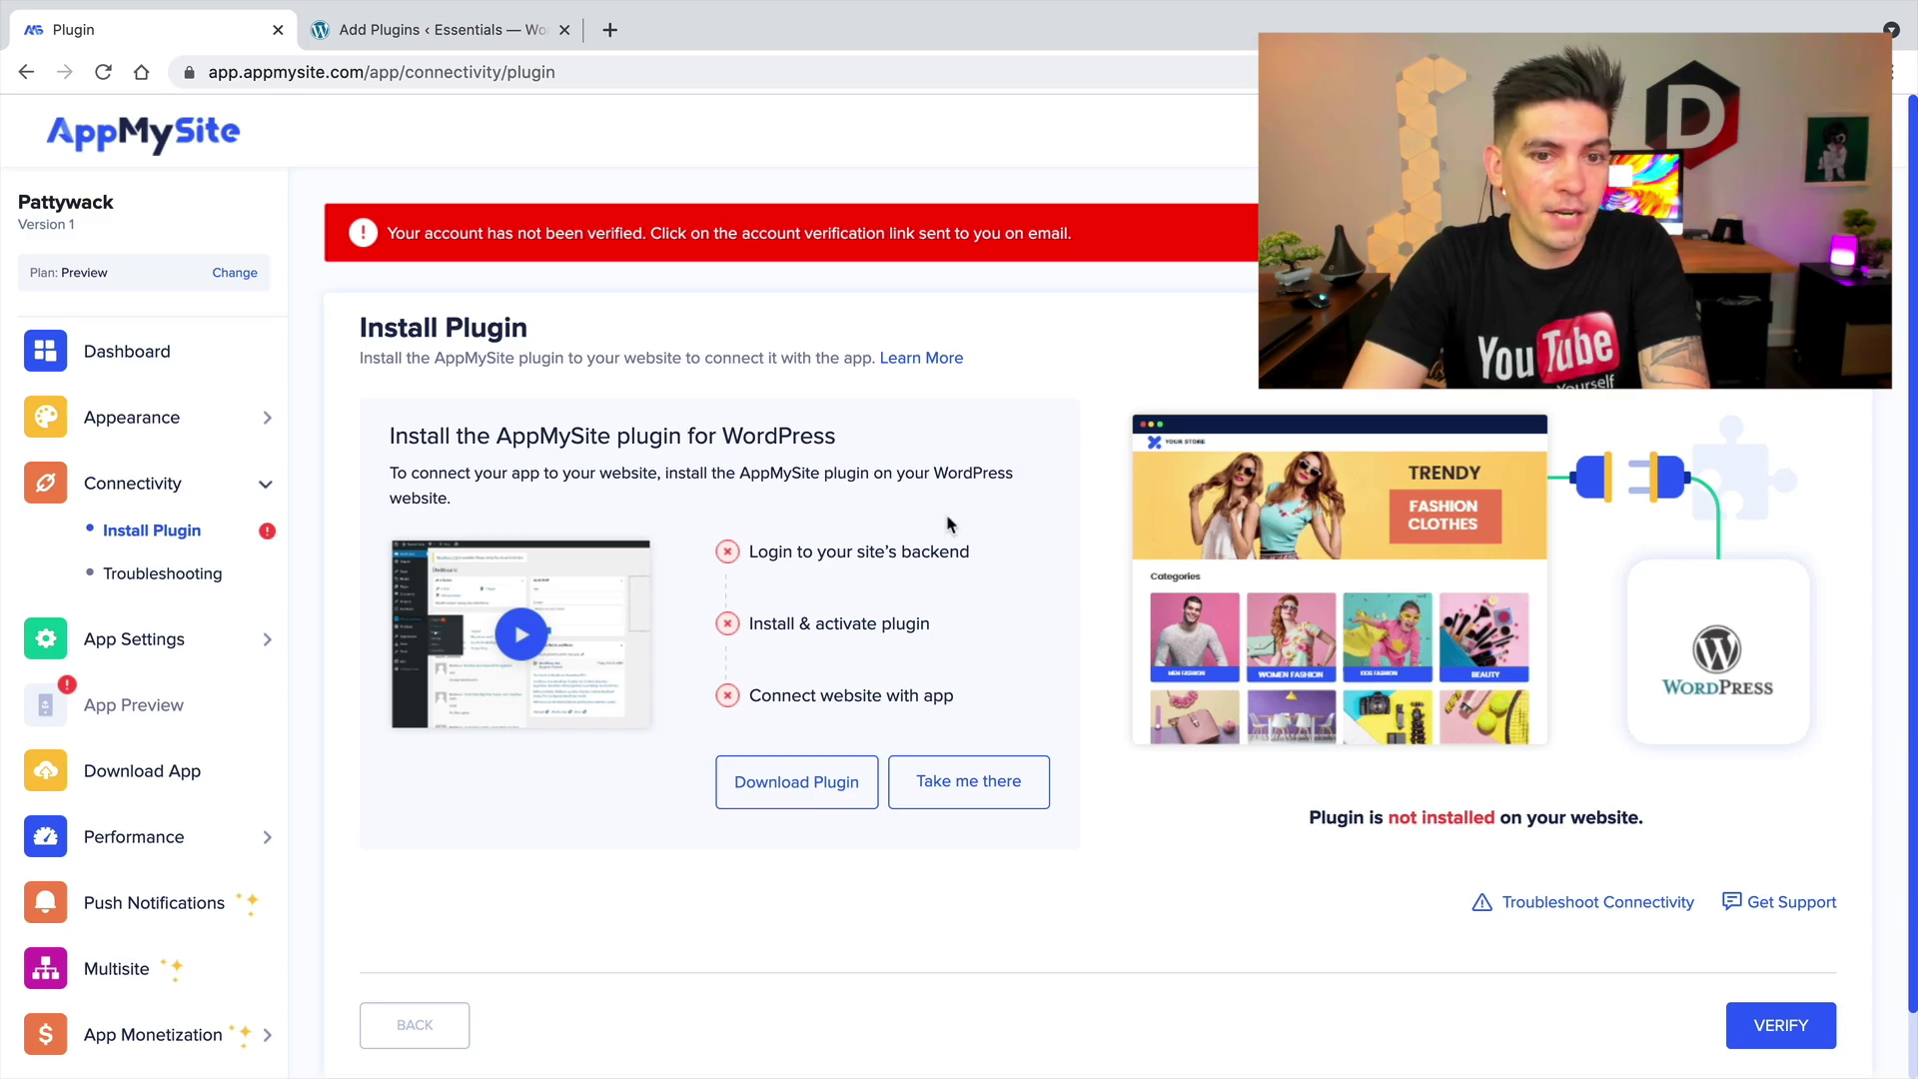
click(1807, 1040)
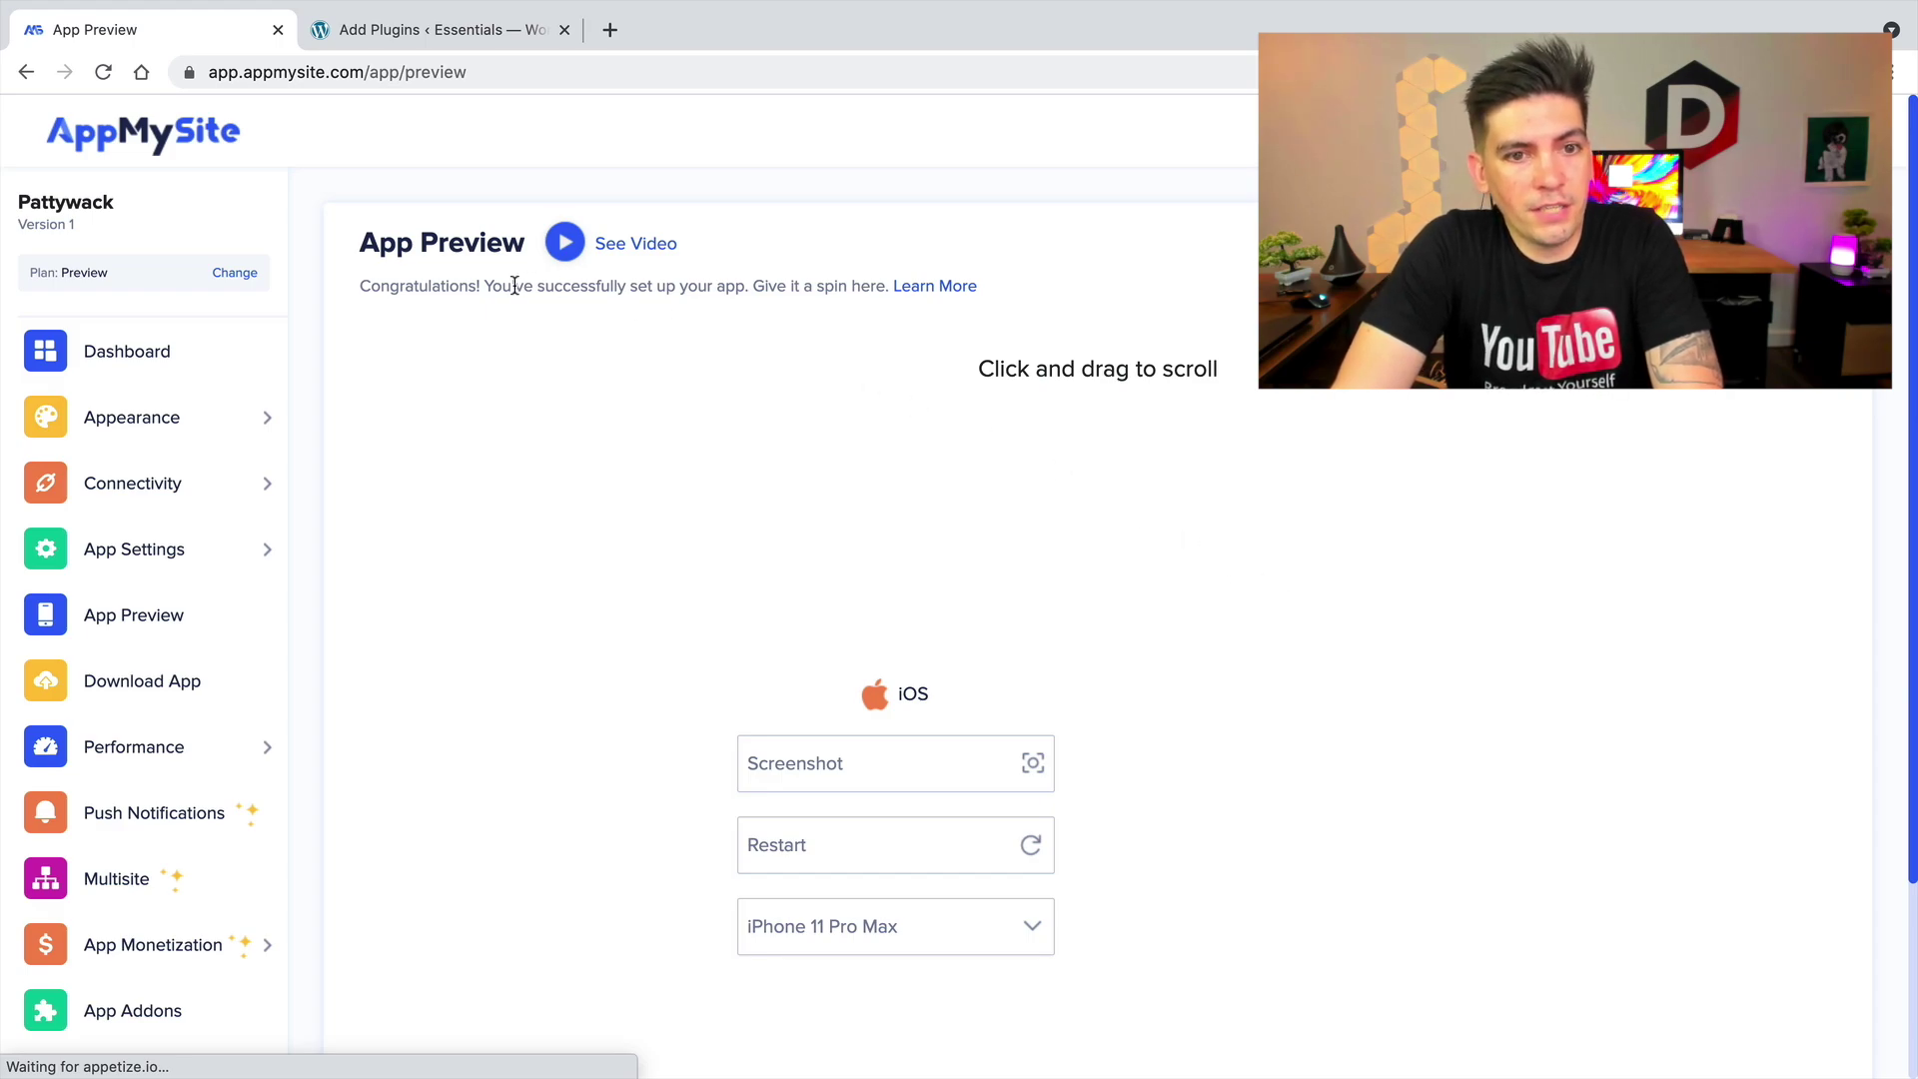
- Start the iOS app preview on the iPhone 11 Pro Max and allow its notifications
drag(463, 289, 832, 285)
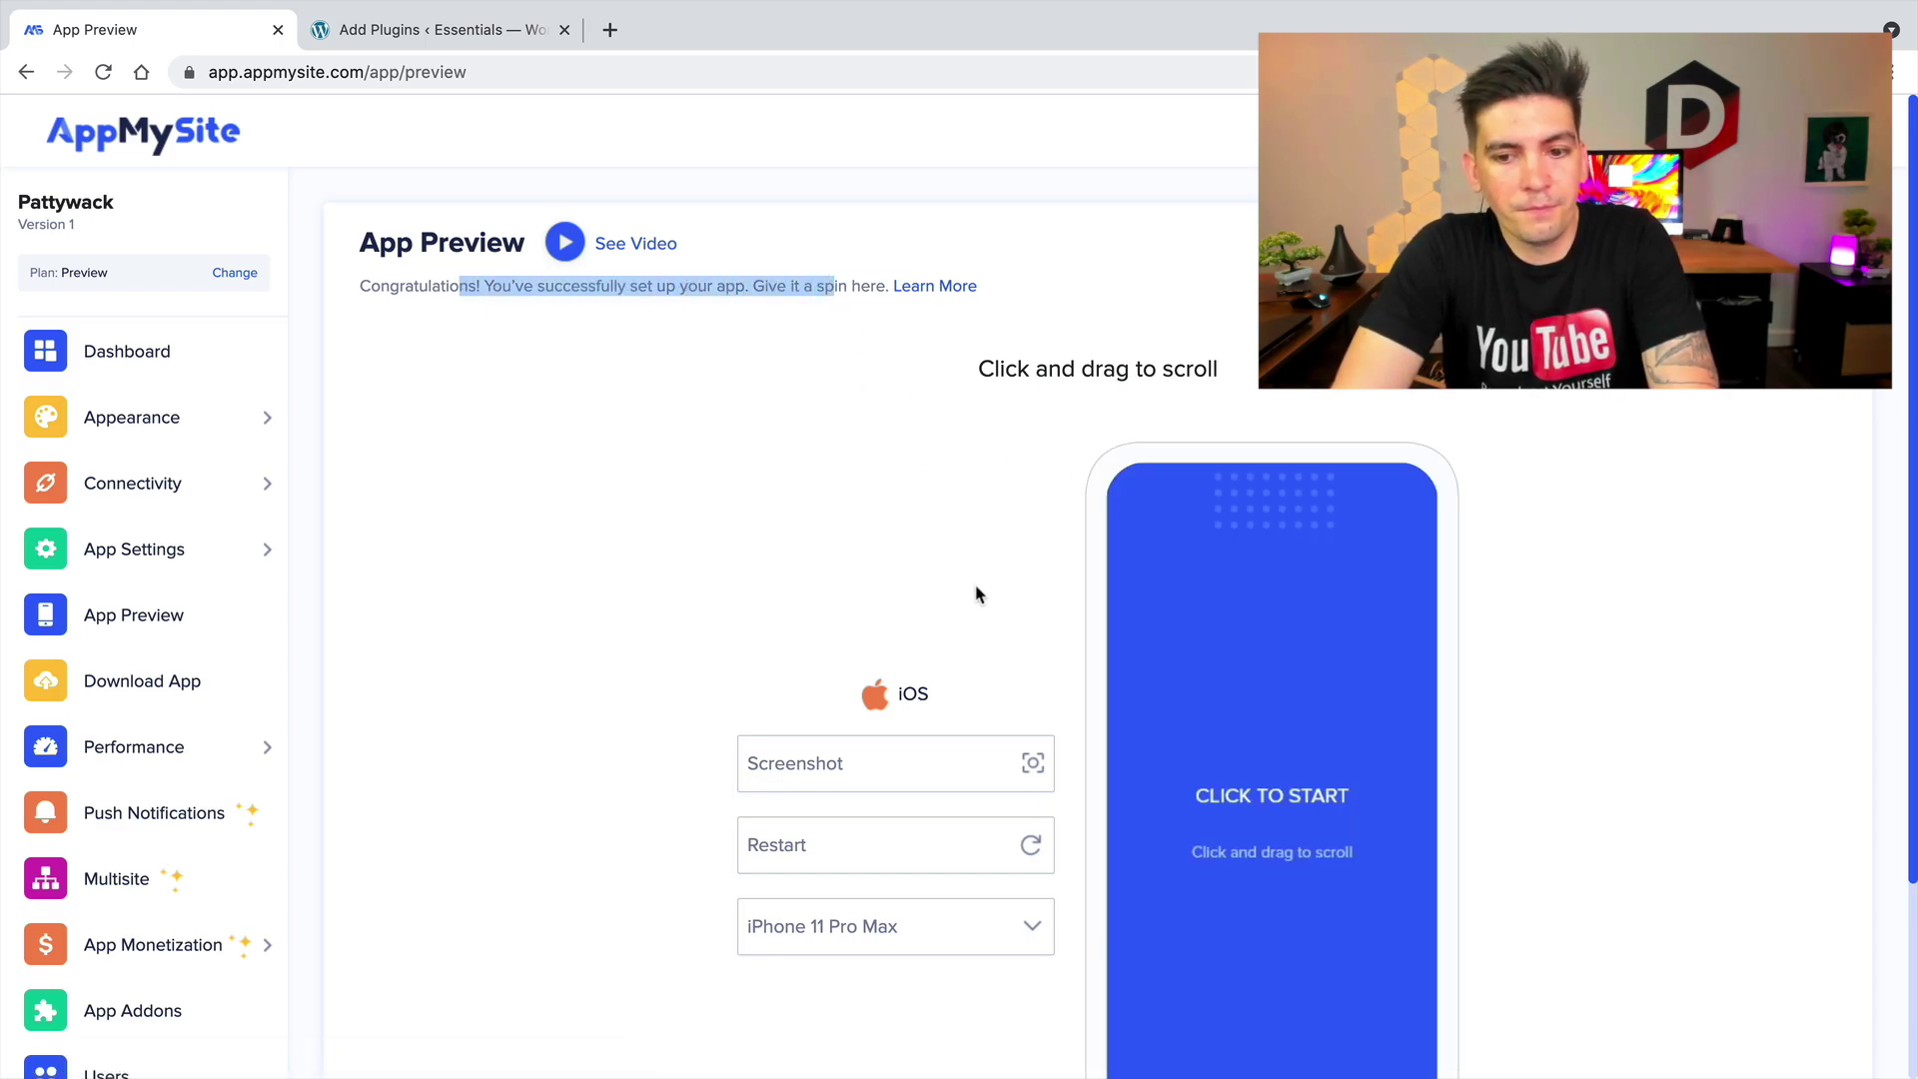
scroll(976, 589, down, 2)
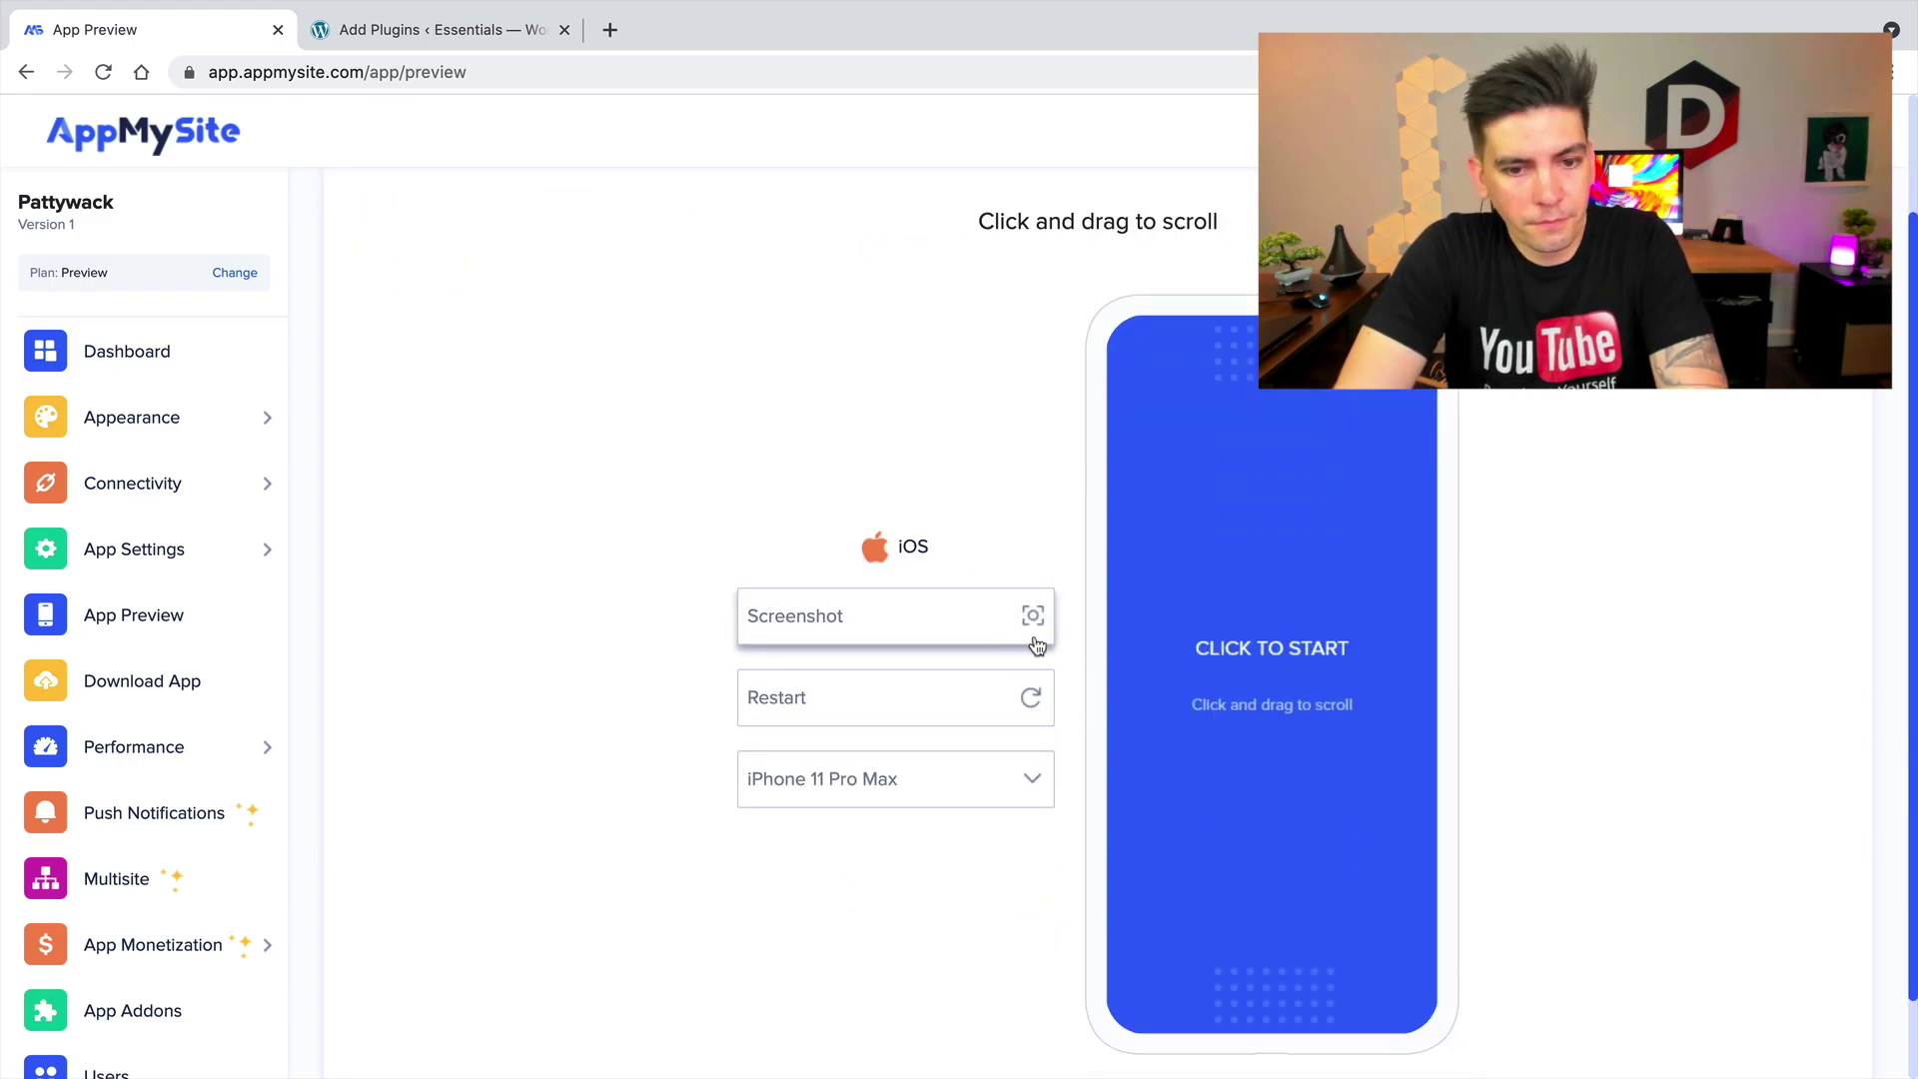
scroll(1037, 645, up, 2)
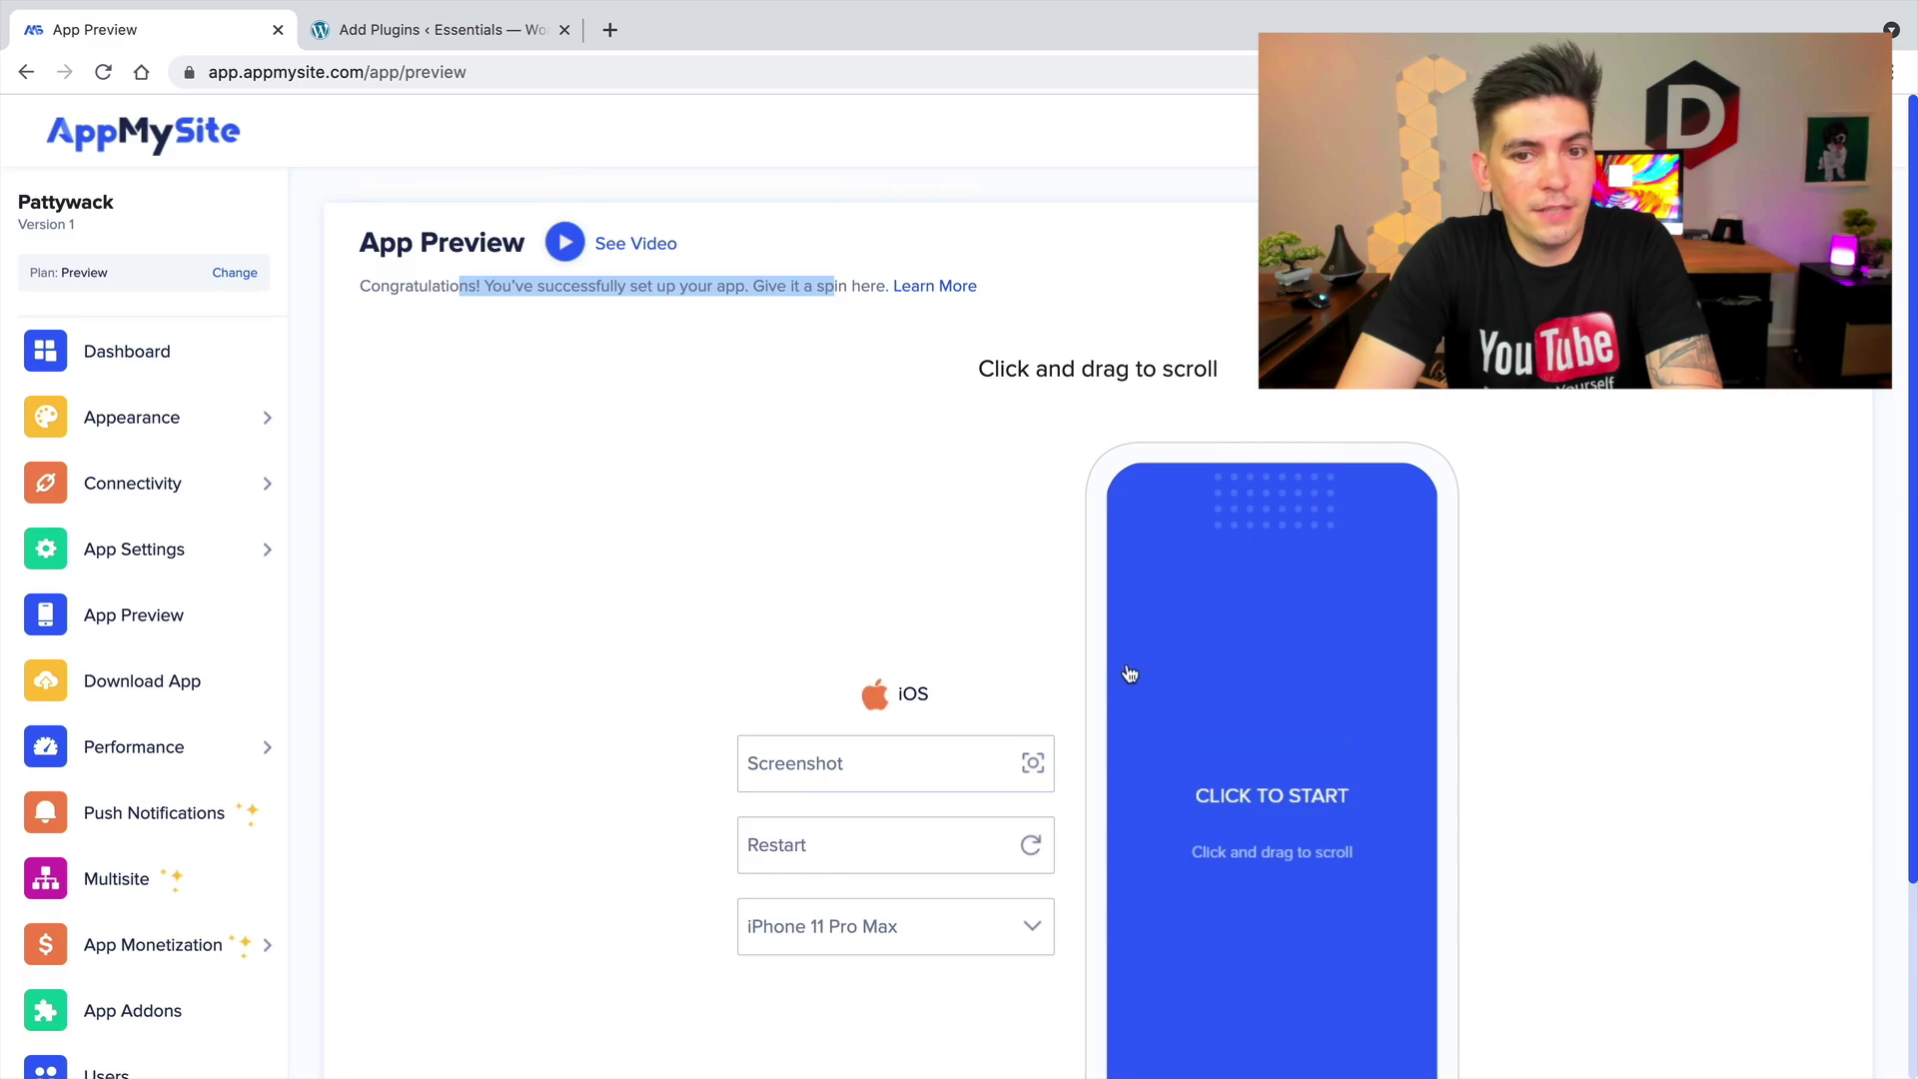
scroll(1139, 665, down, 1)
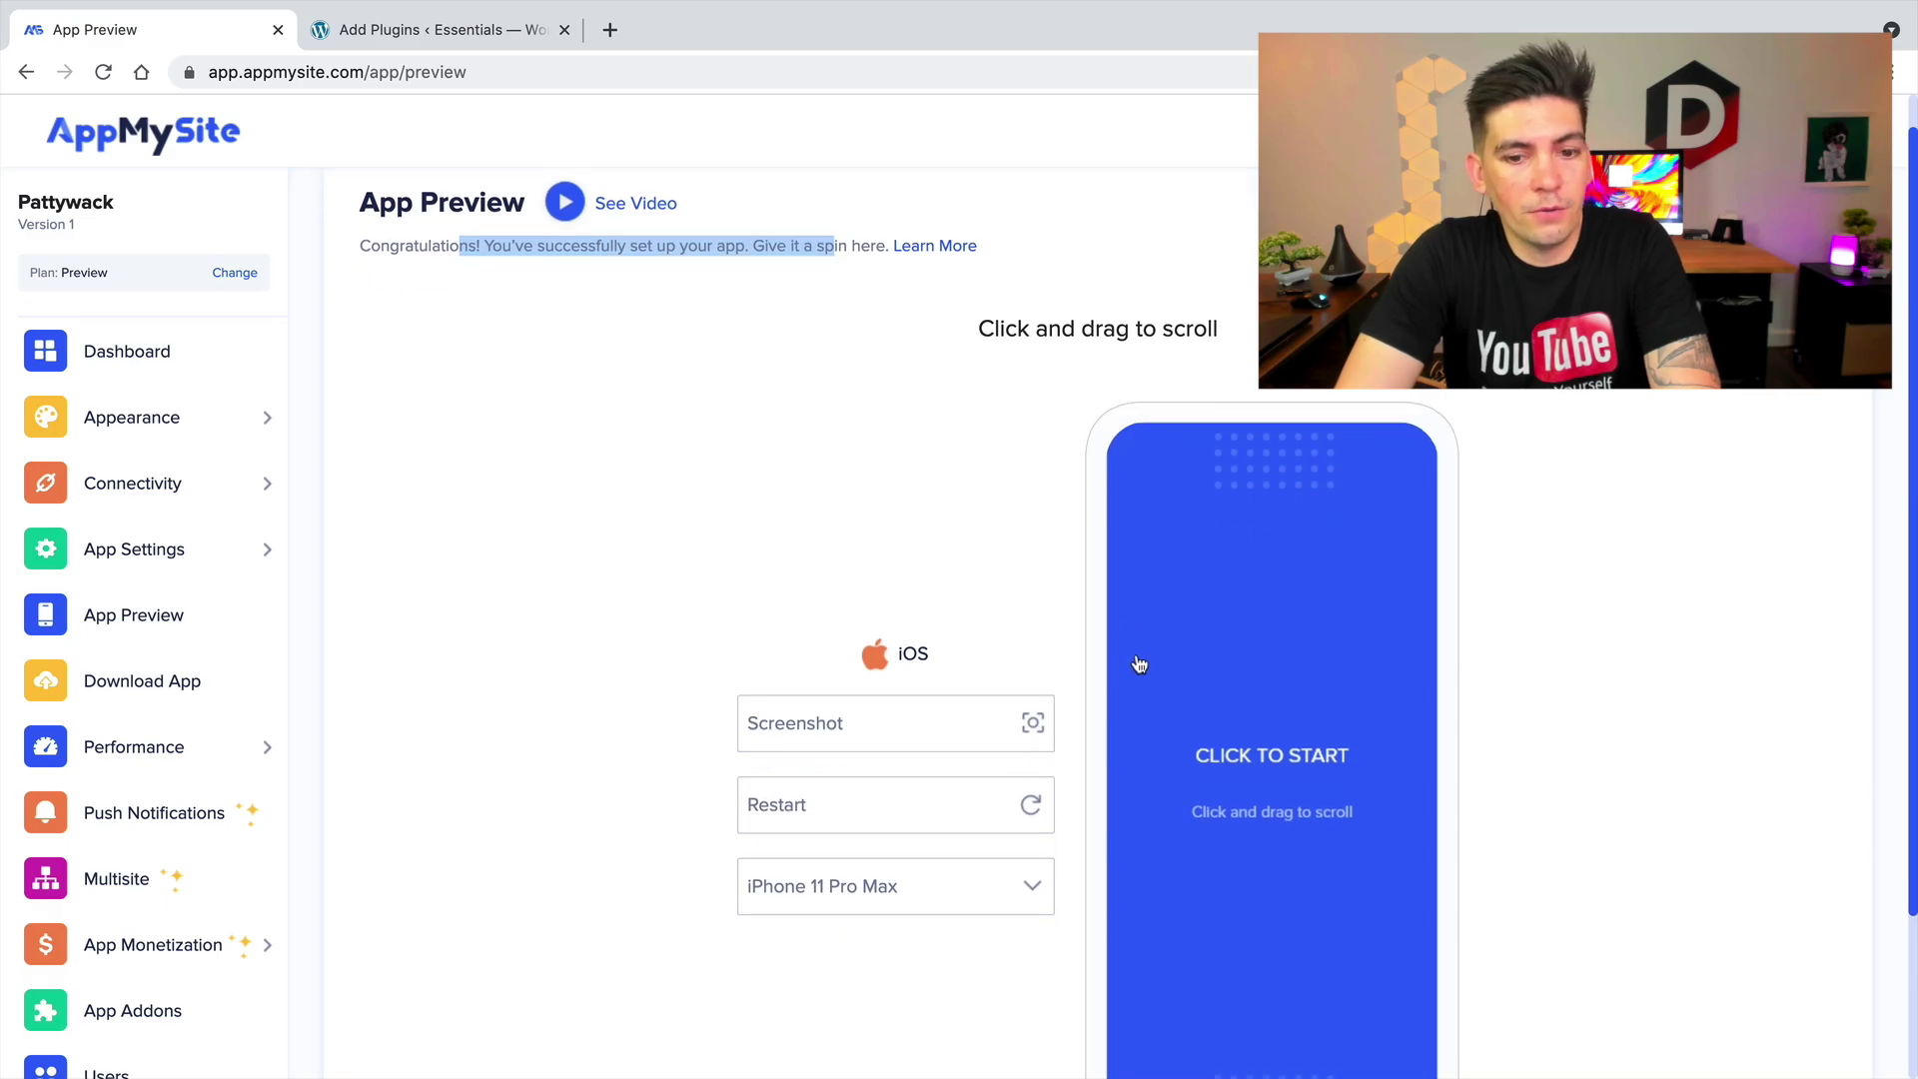
scroll(1399, 571, up, 1)
click(1399, 571)
scroll(1028, 492, down, 3)
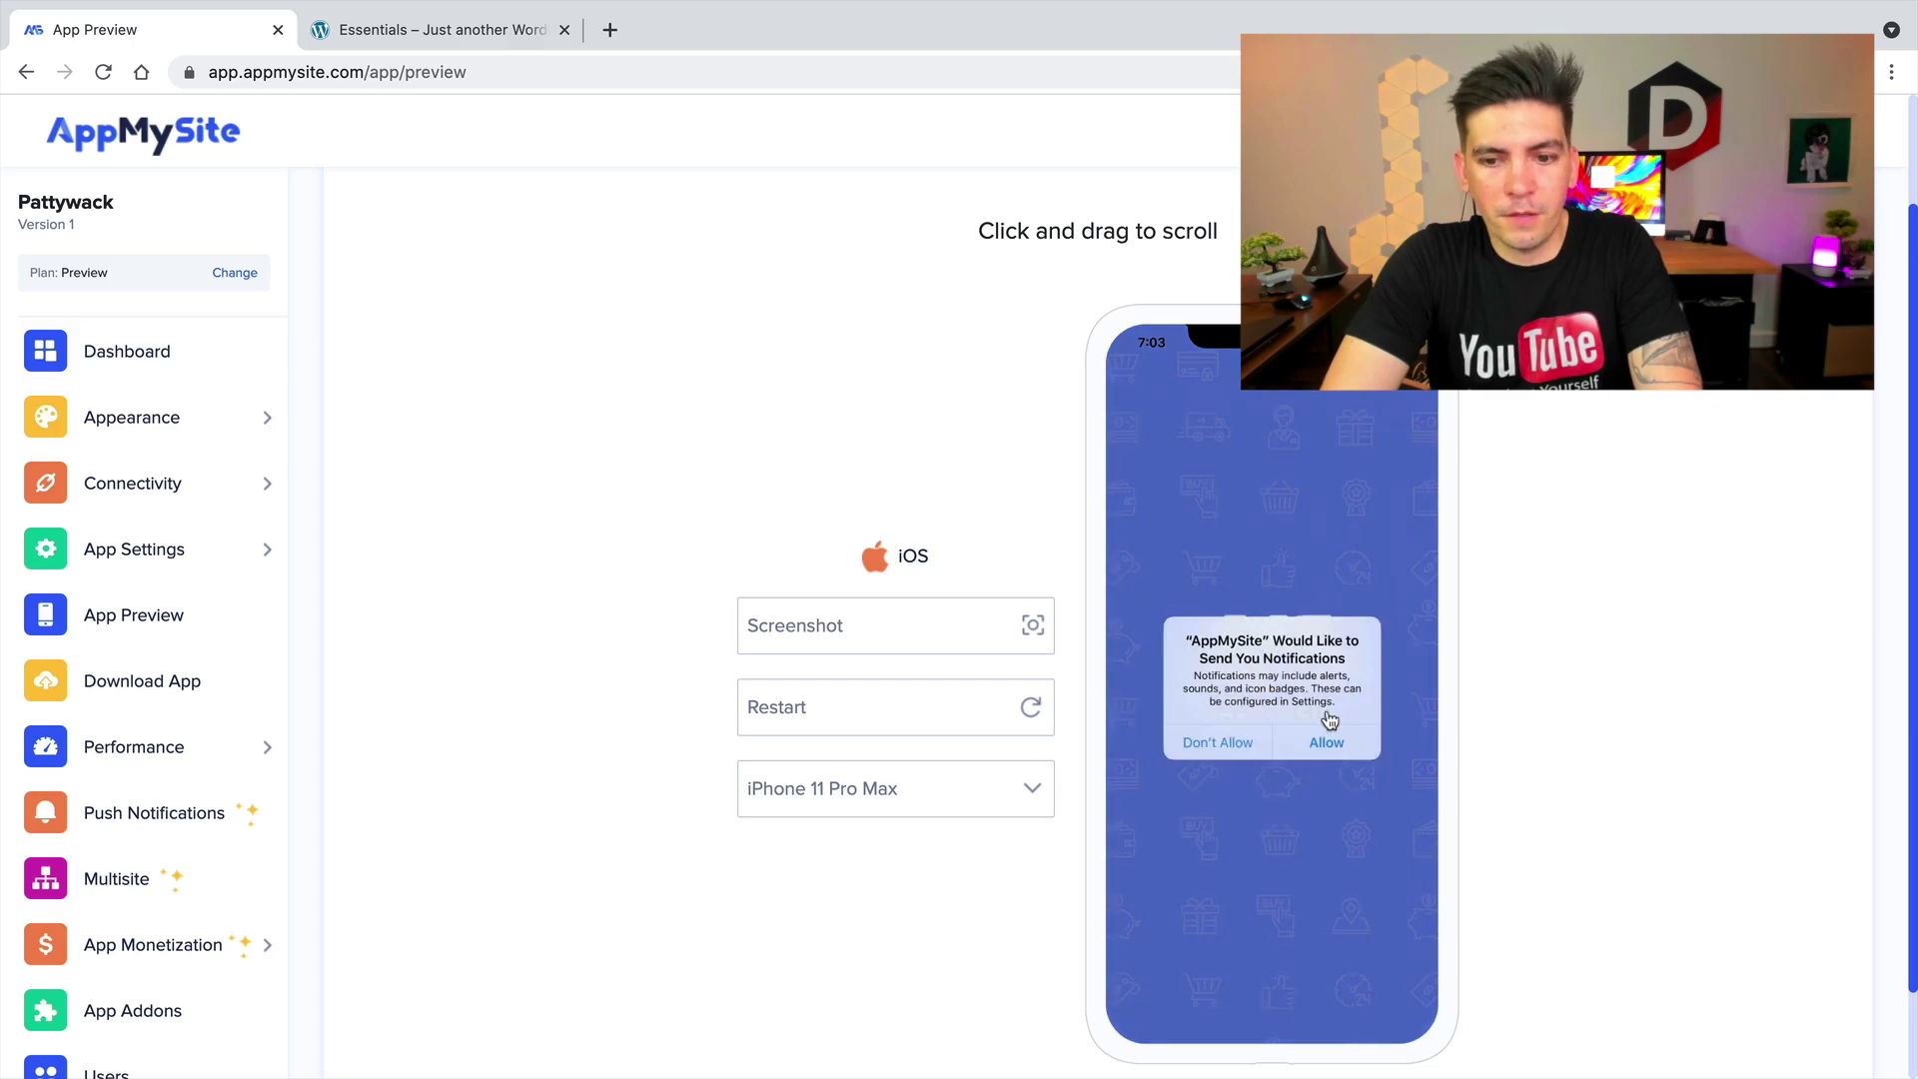
click(1317, 747)
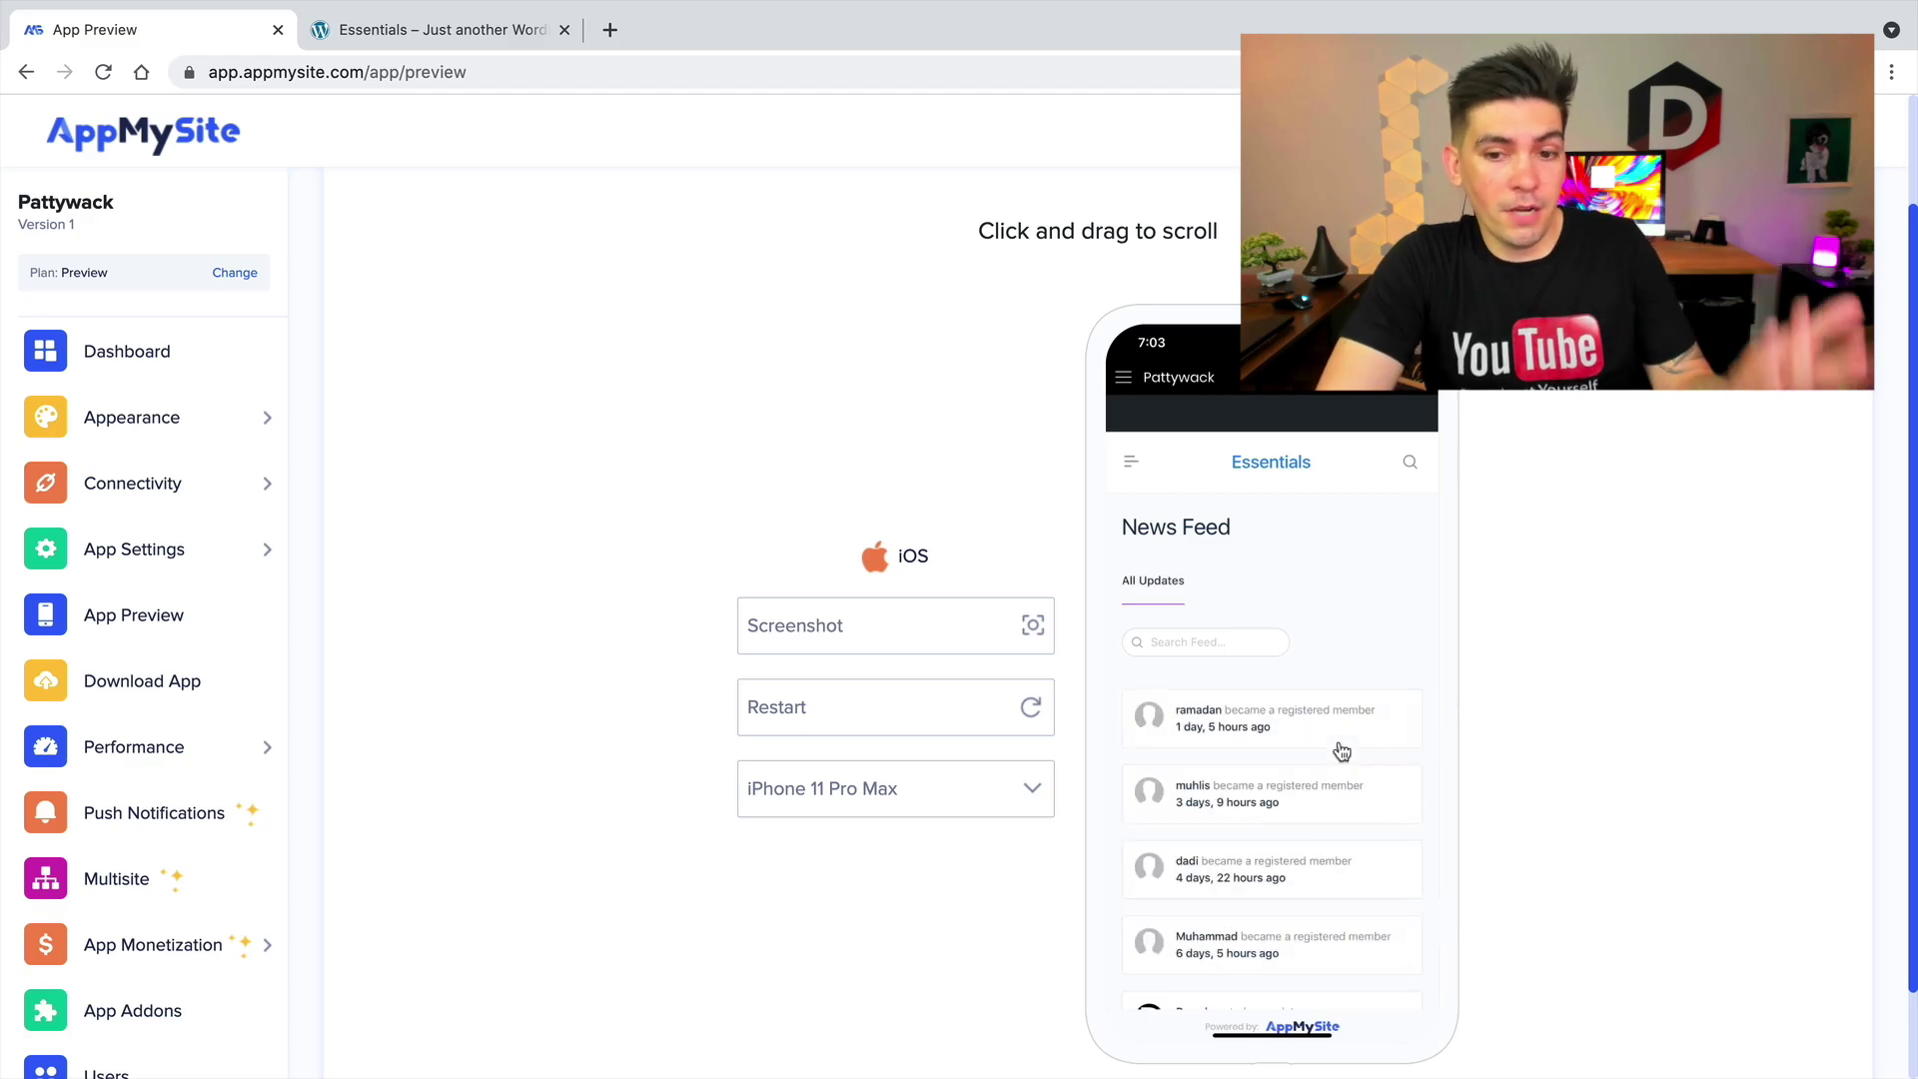
- Scroll through the News Feed in the app preview to the BuddyBoss vs PeepSo post
scroll(1332, 780, down, 2)
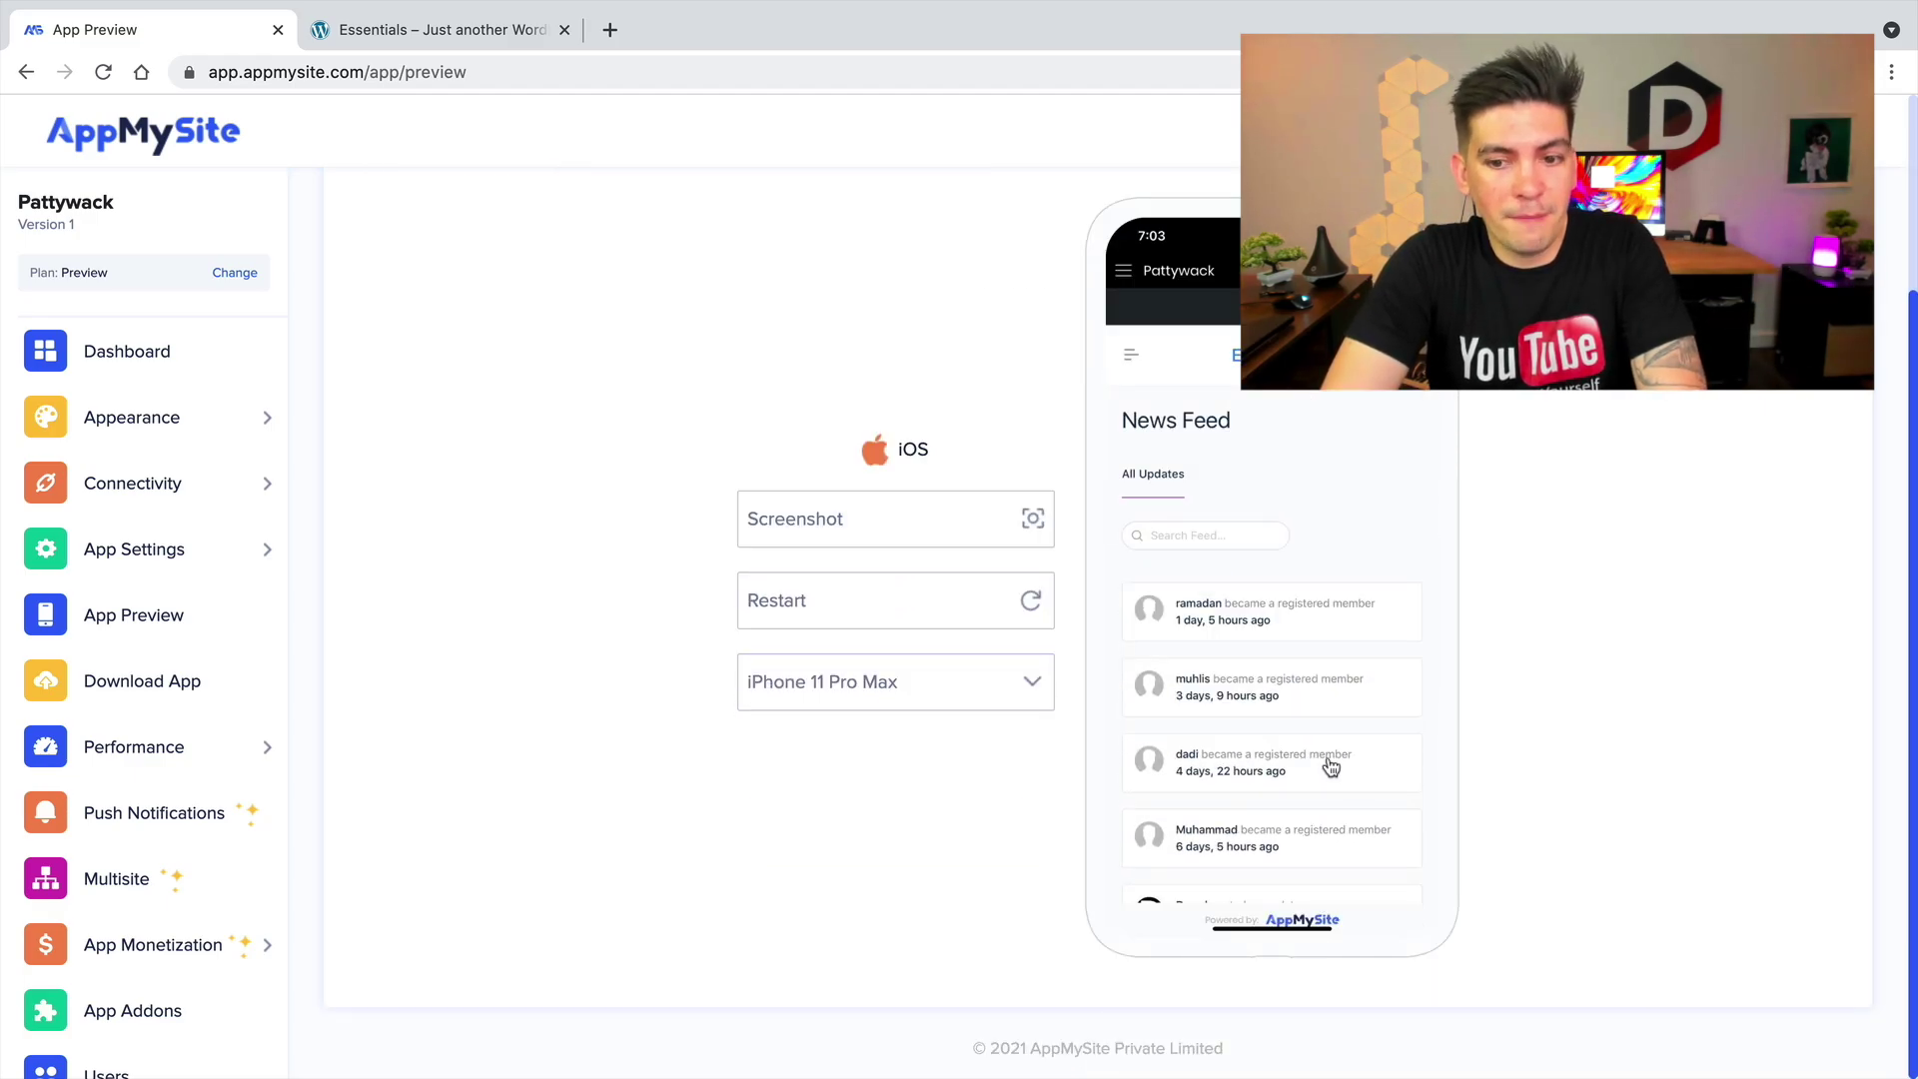
scroll(1332, 637, down, 5)
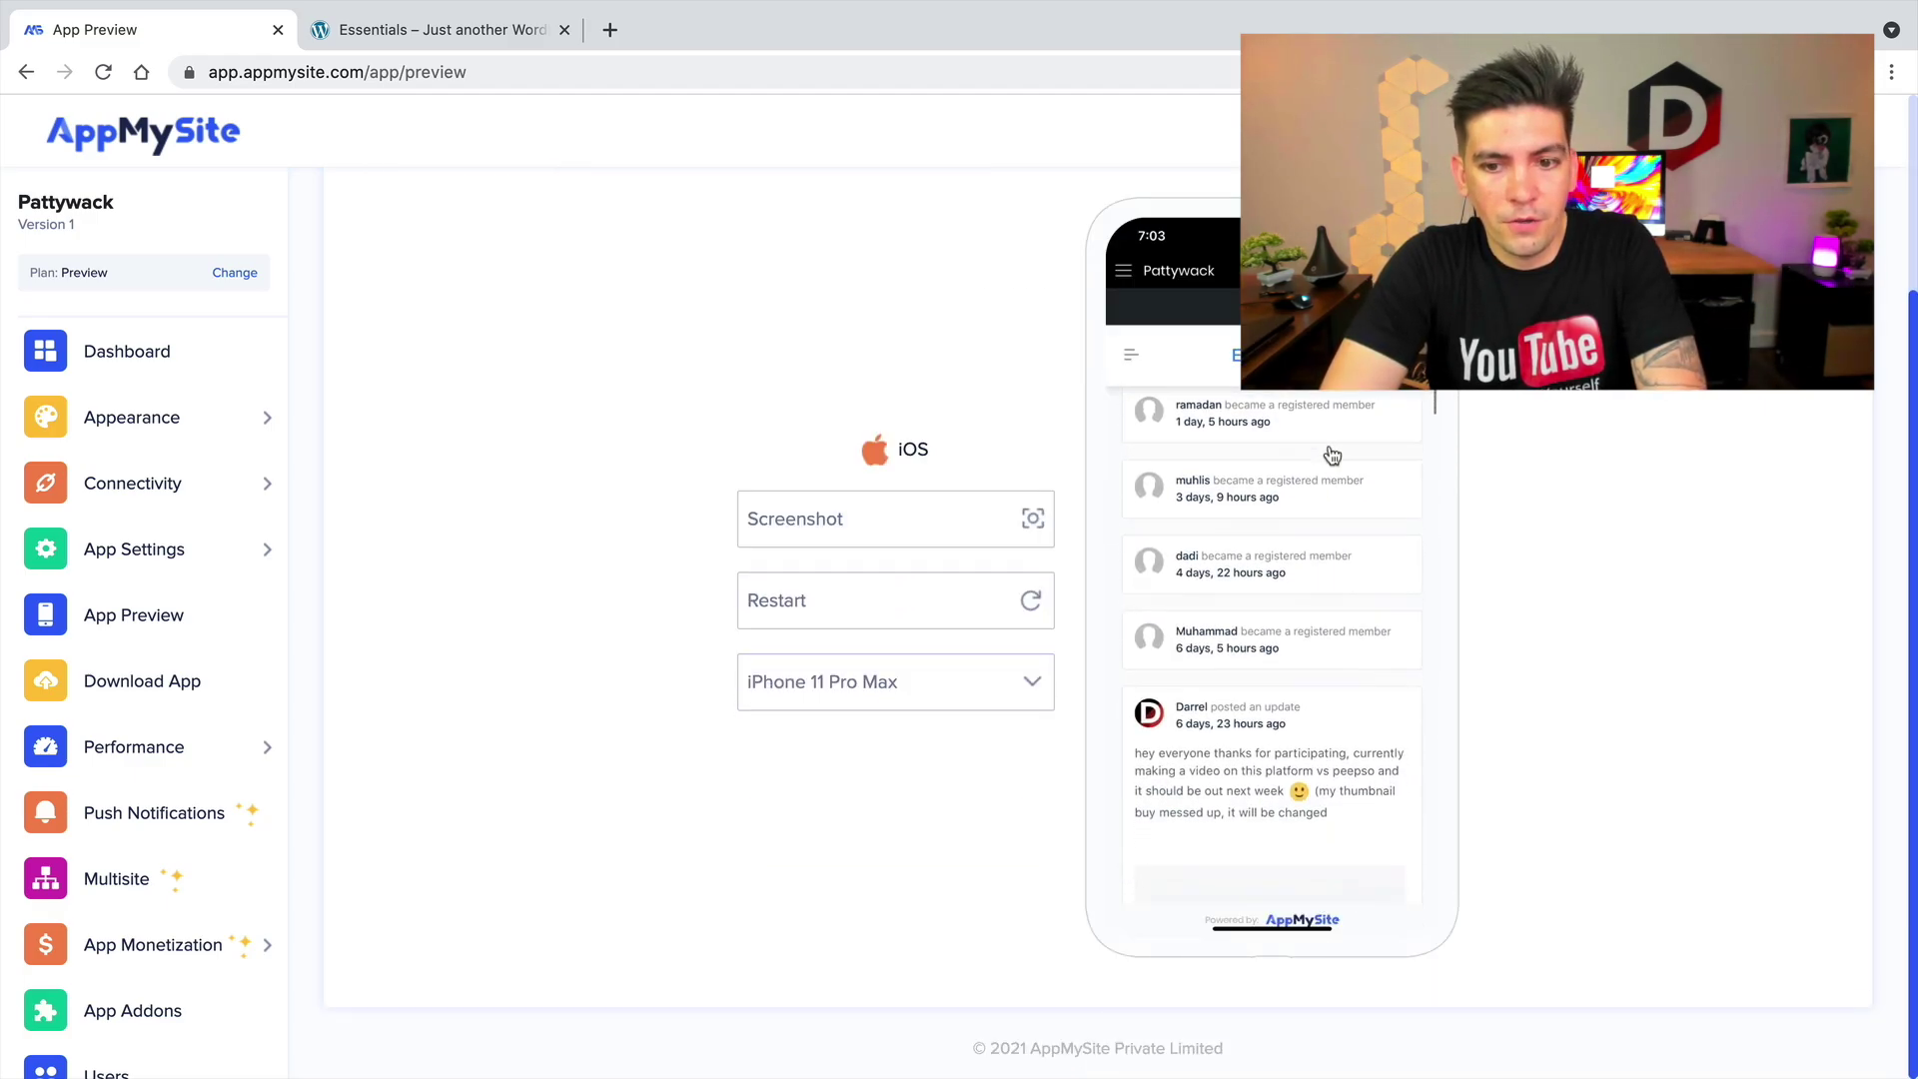
drag(1330, 705, 1330, 522)
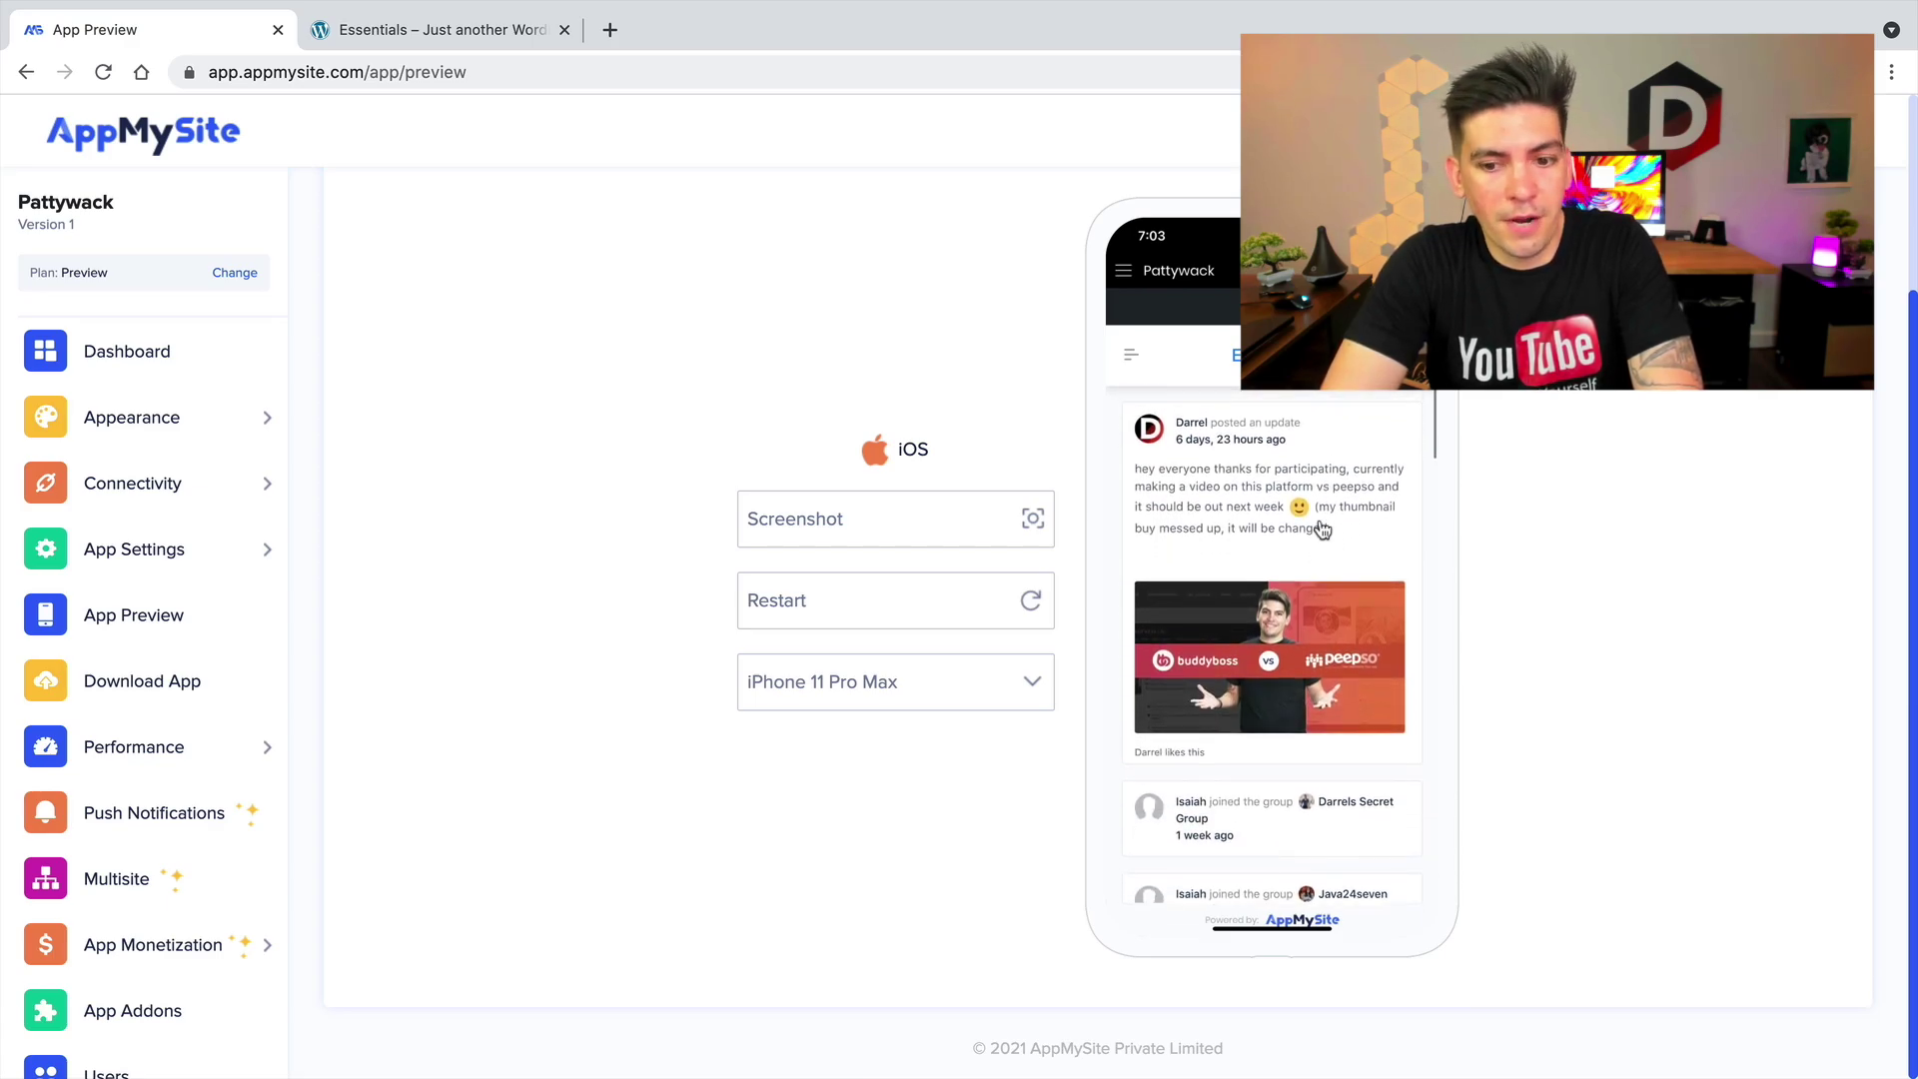
- Compare the live website's News Feed posts with the same feed in the iOS app preview
click(467, 32)
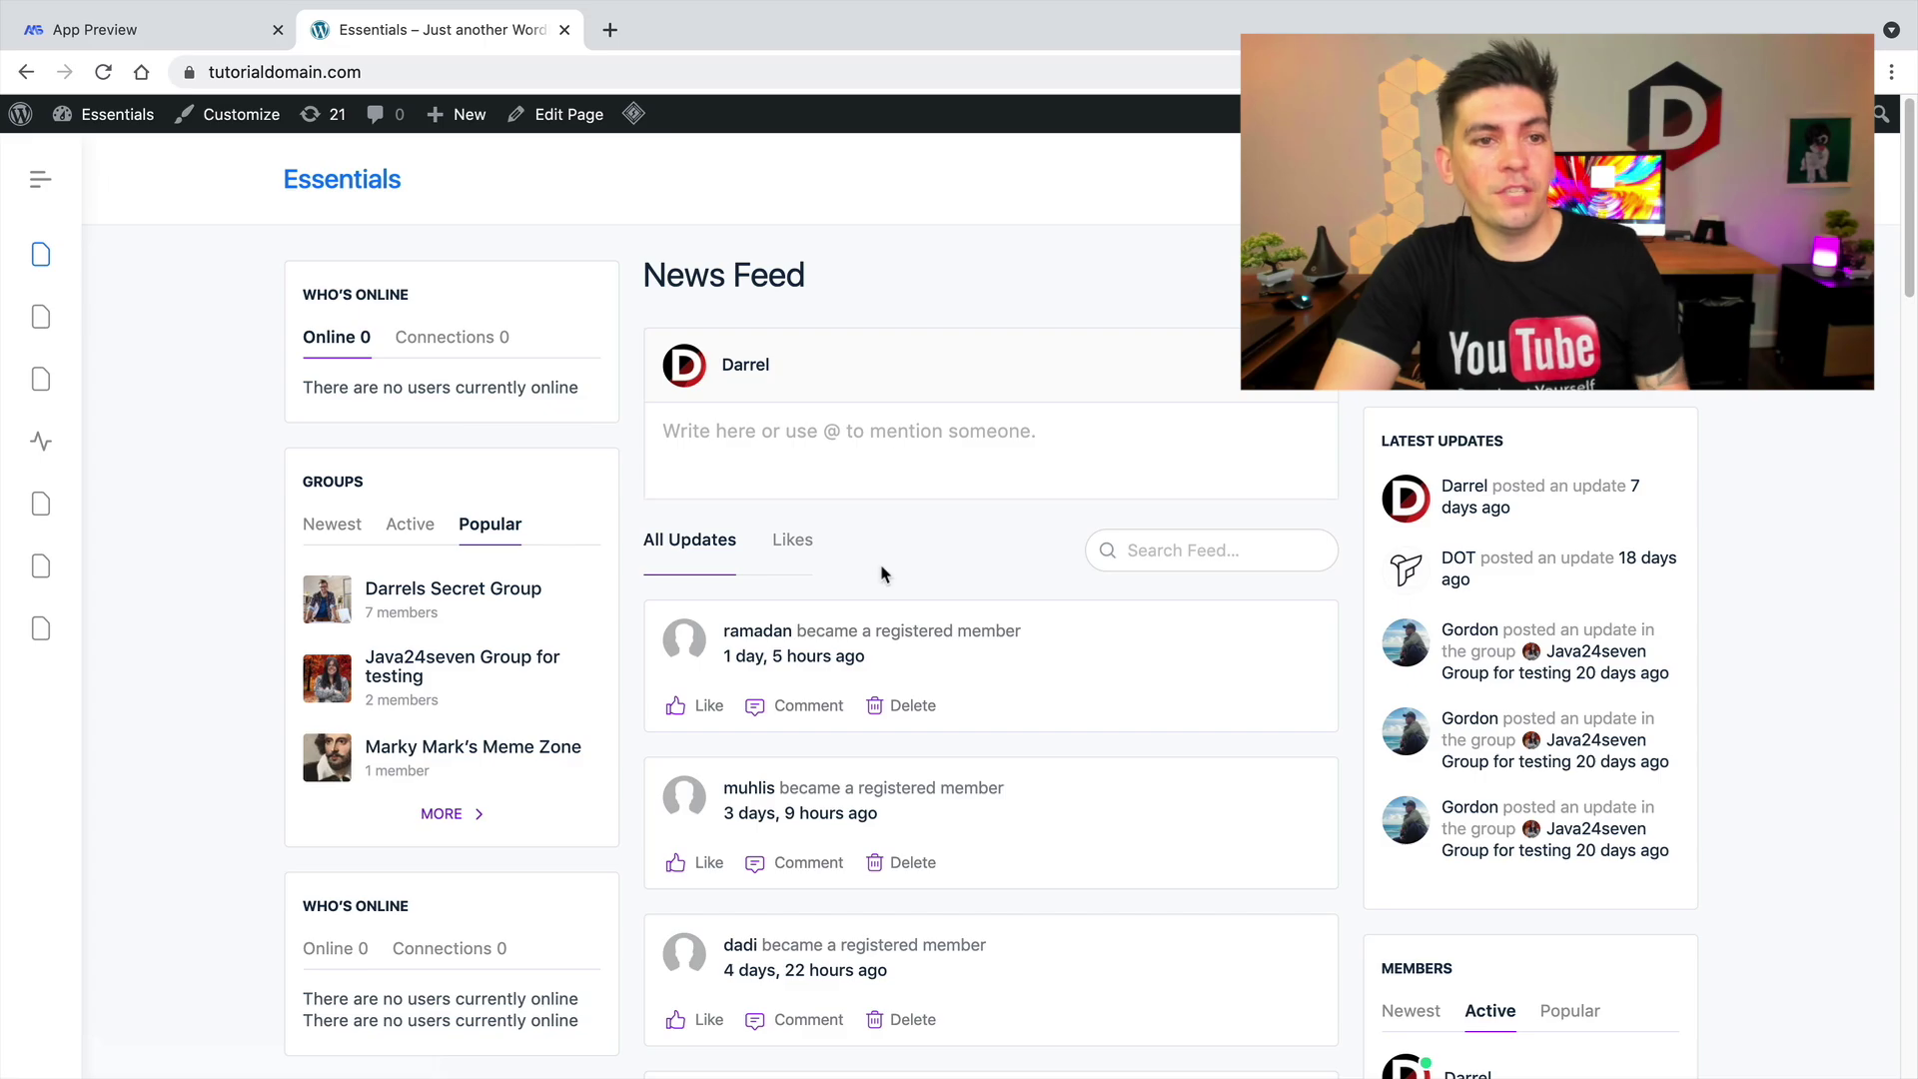
drag(1909, 266, 1884, 471)
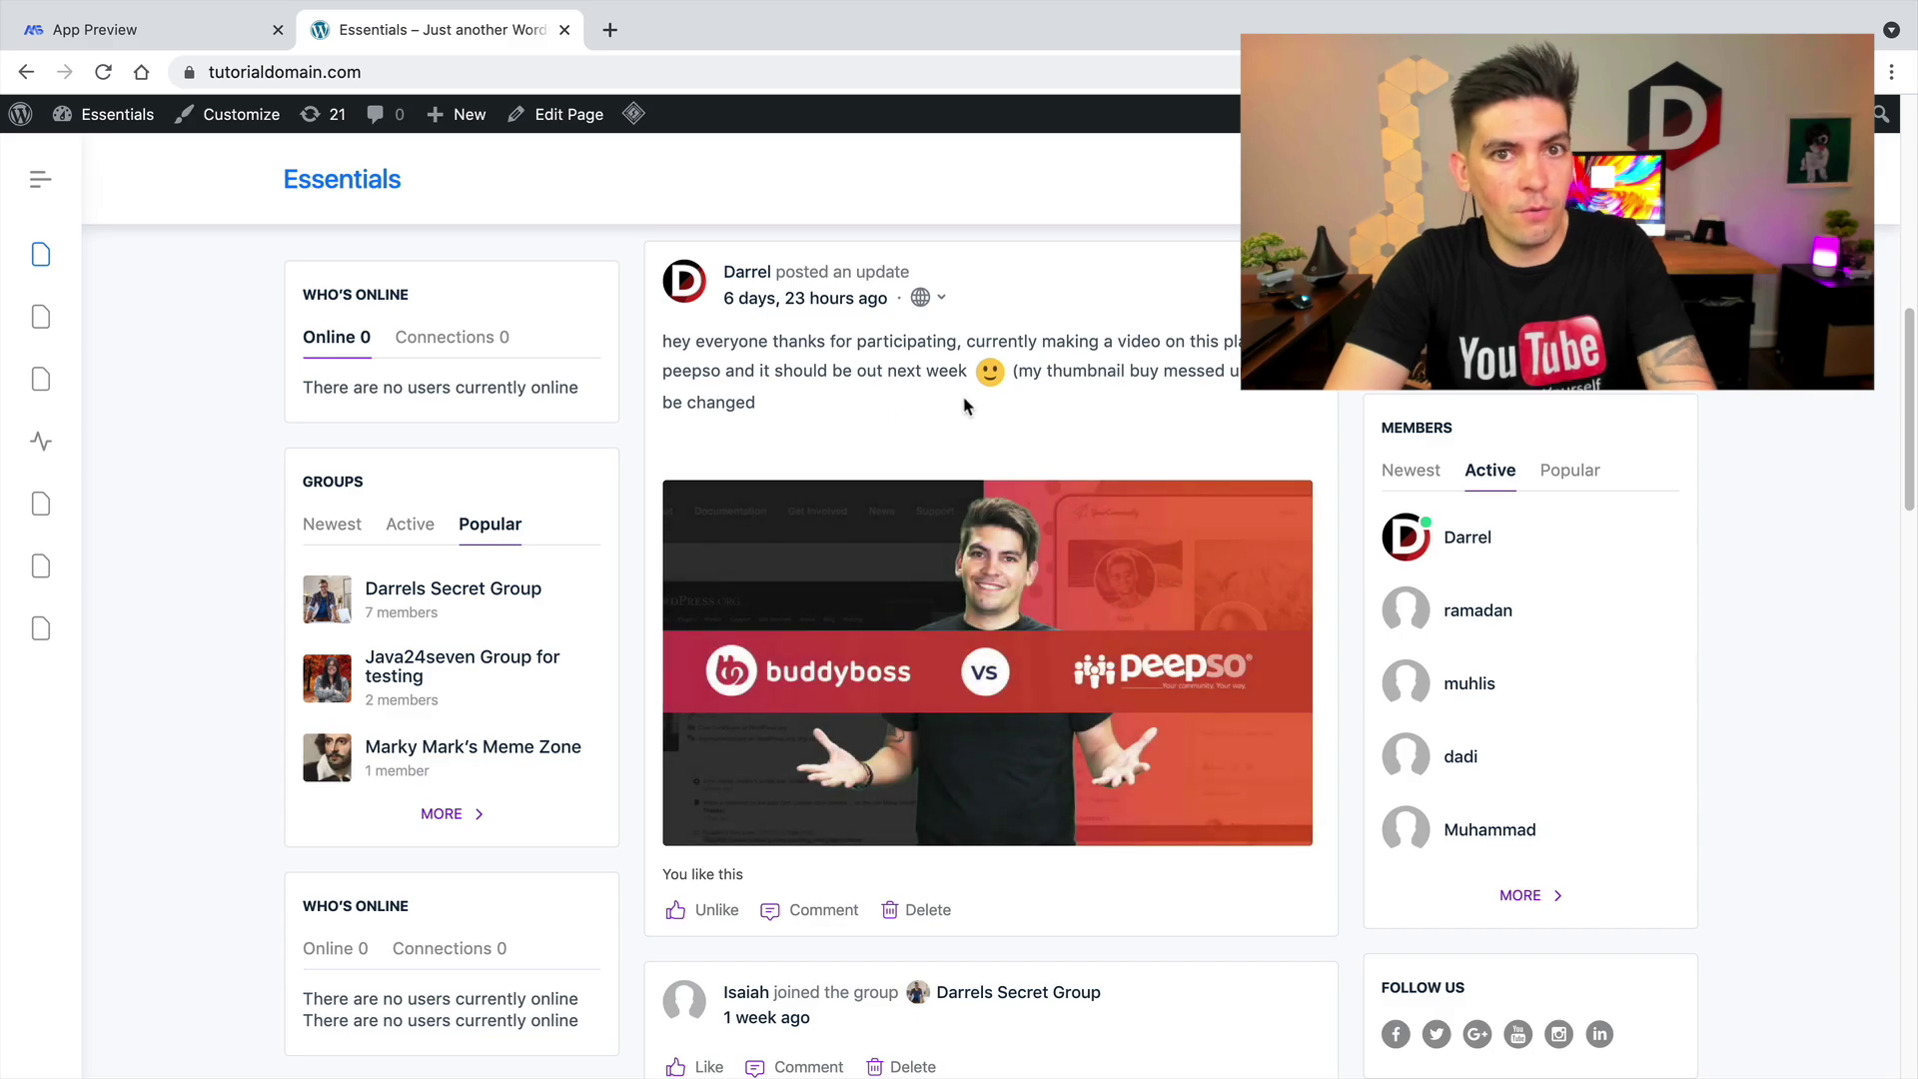
scroll(1300, 664, down, 2)
scroll(1300, 664, up, 3)
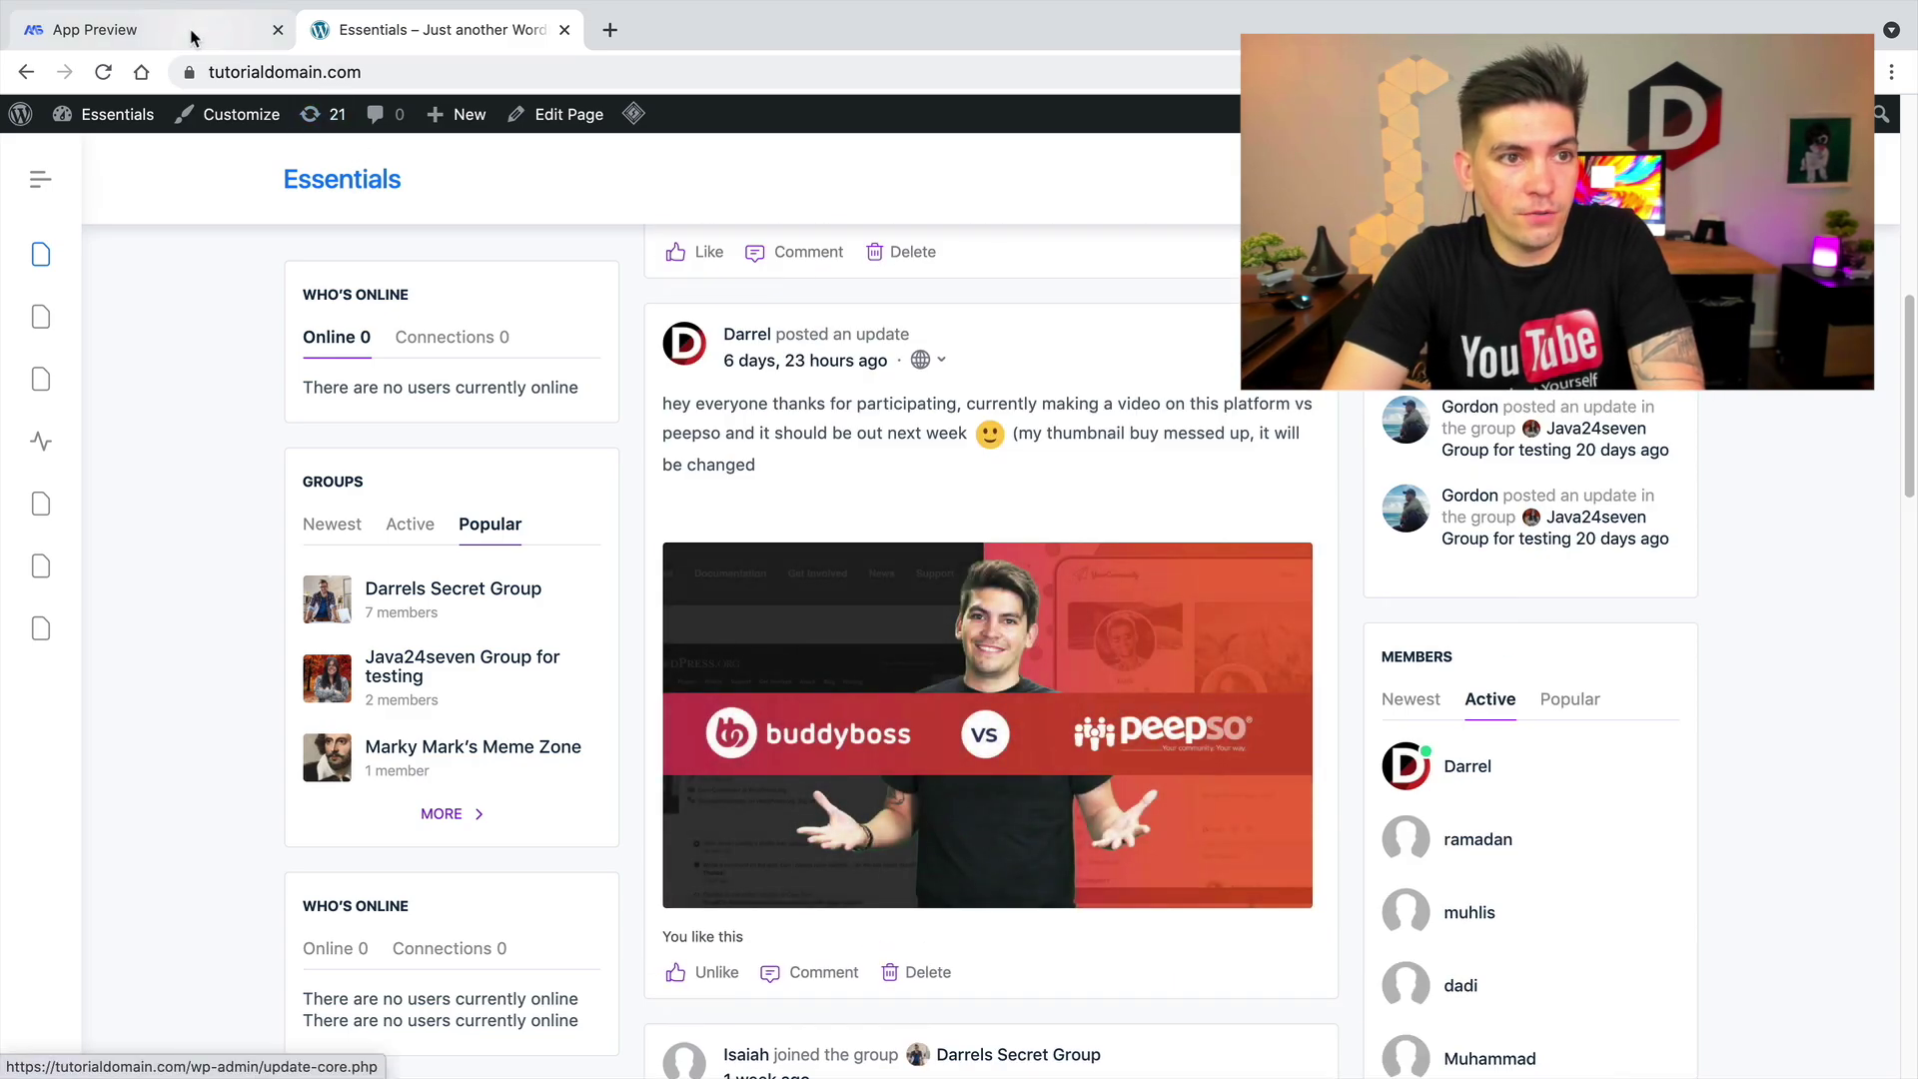
click(190, 30)
scroll(1361, 504, down, 3)
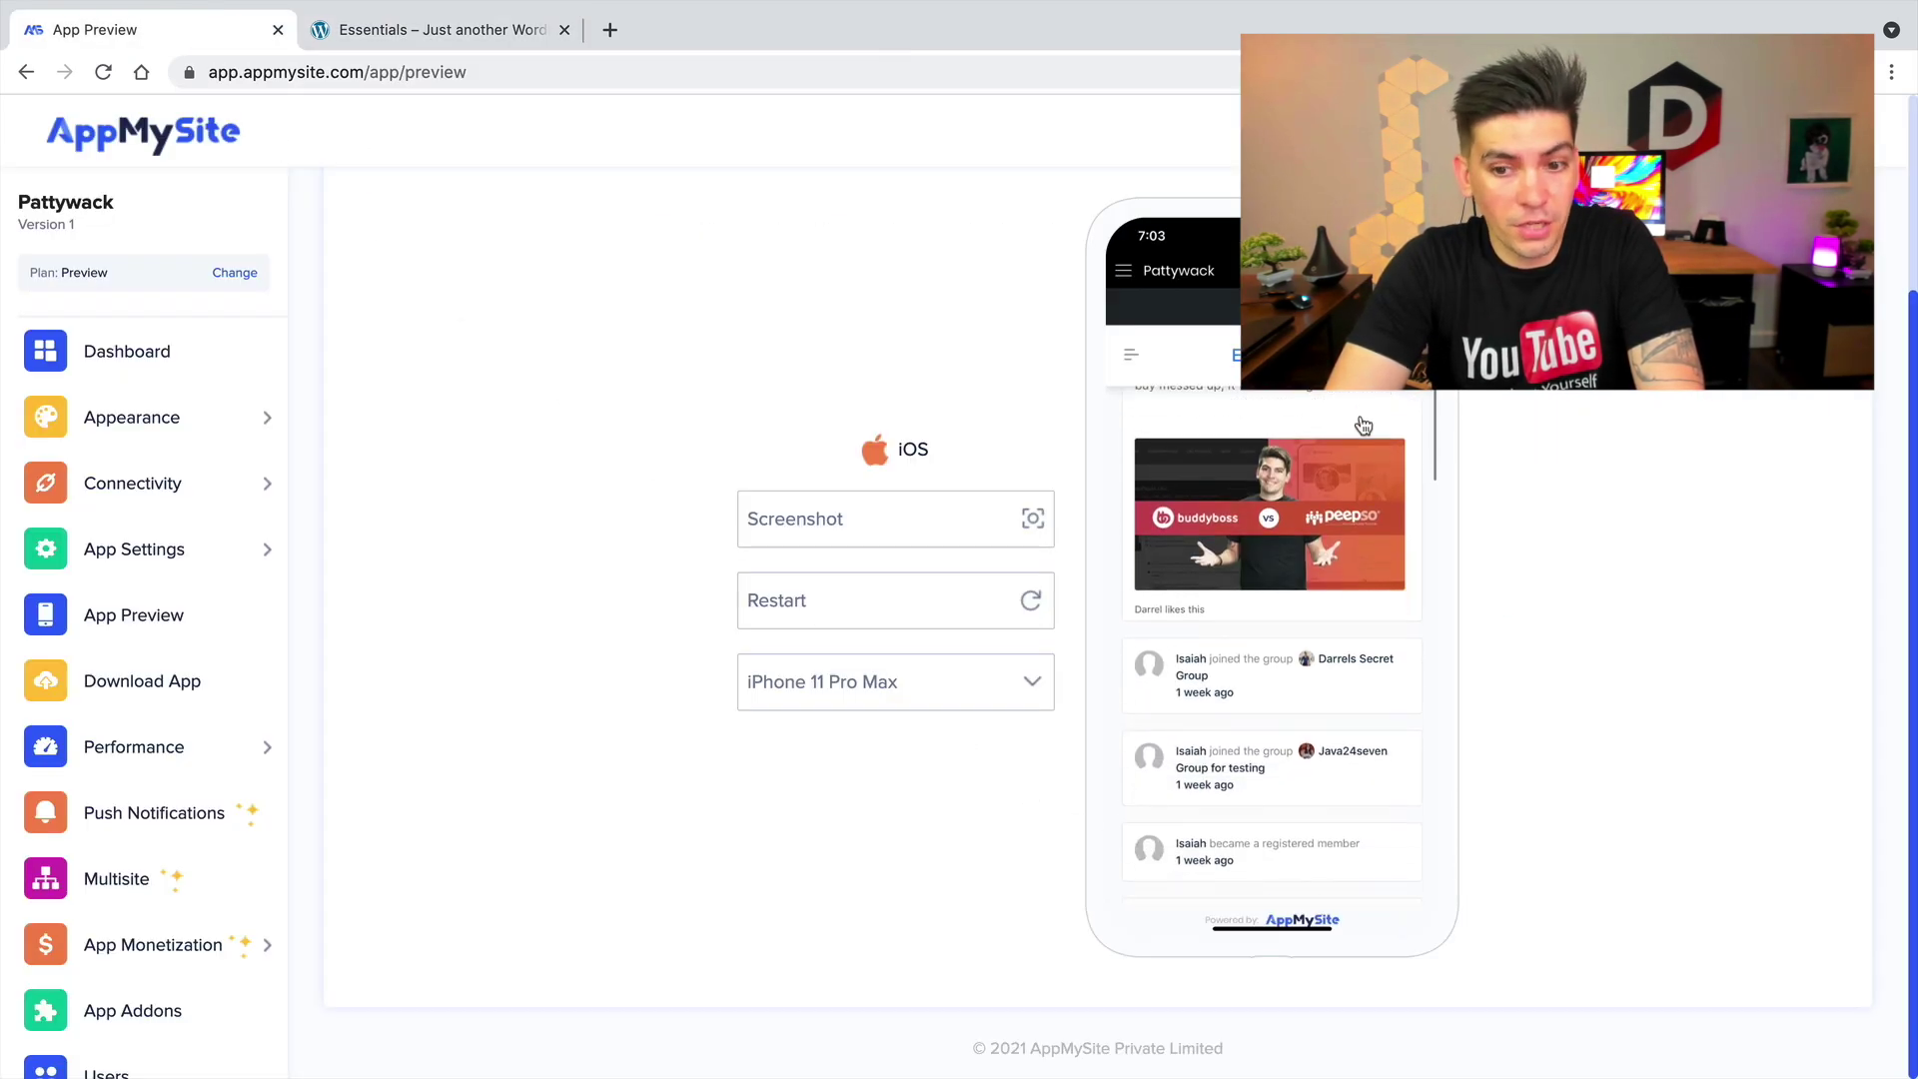
click(373, 28)
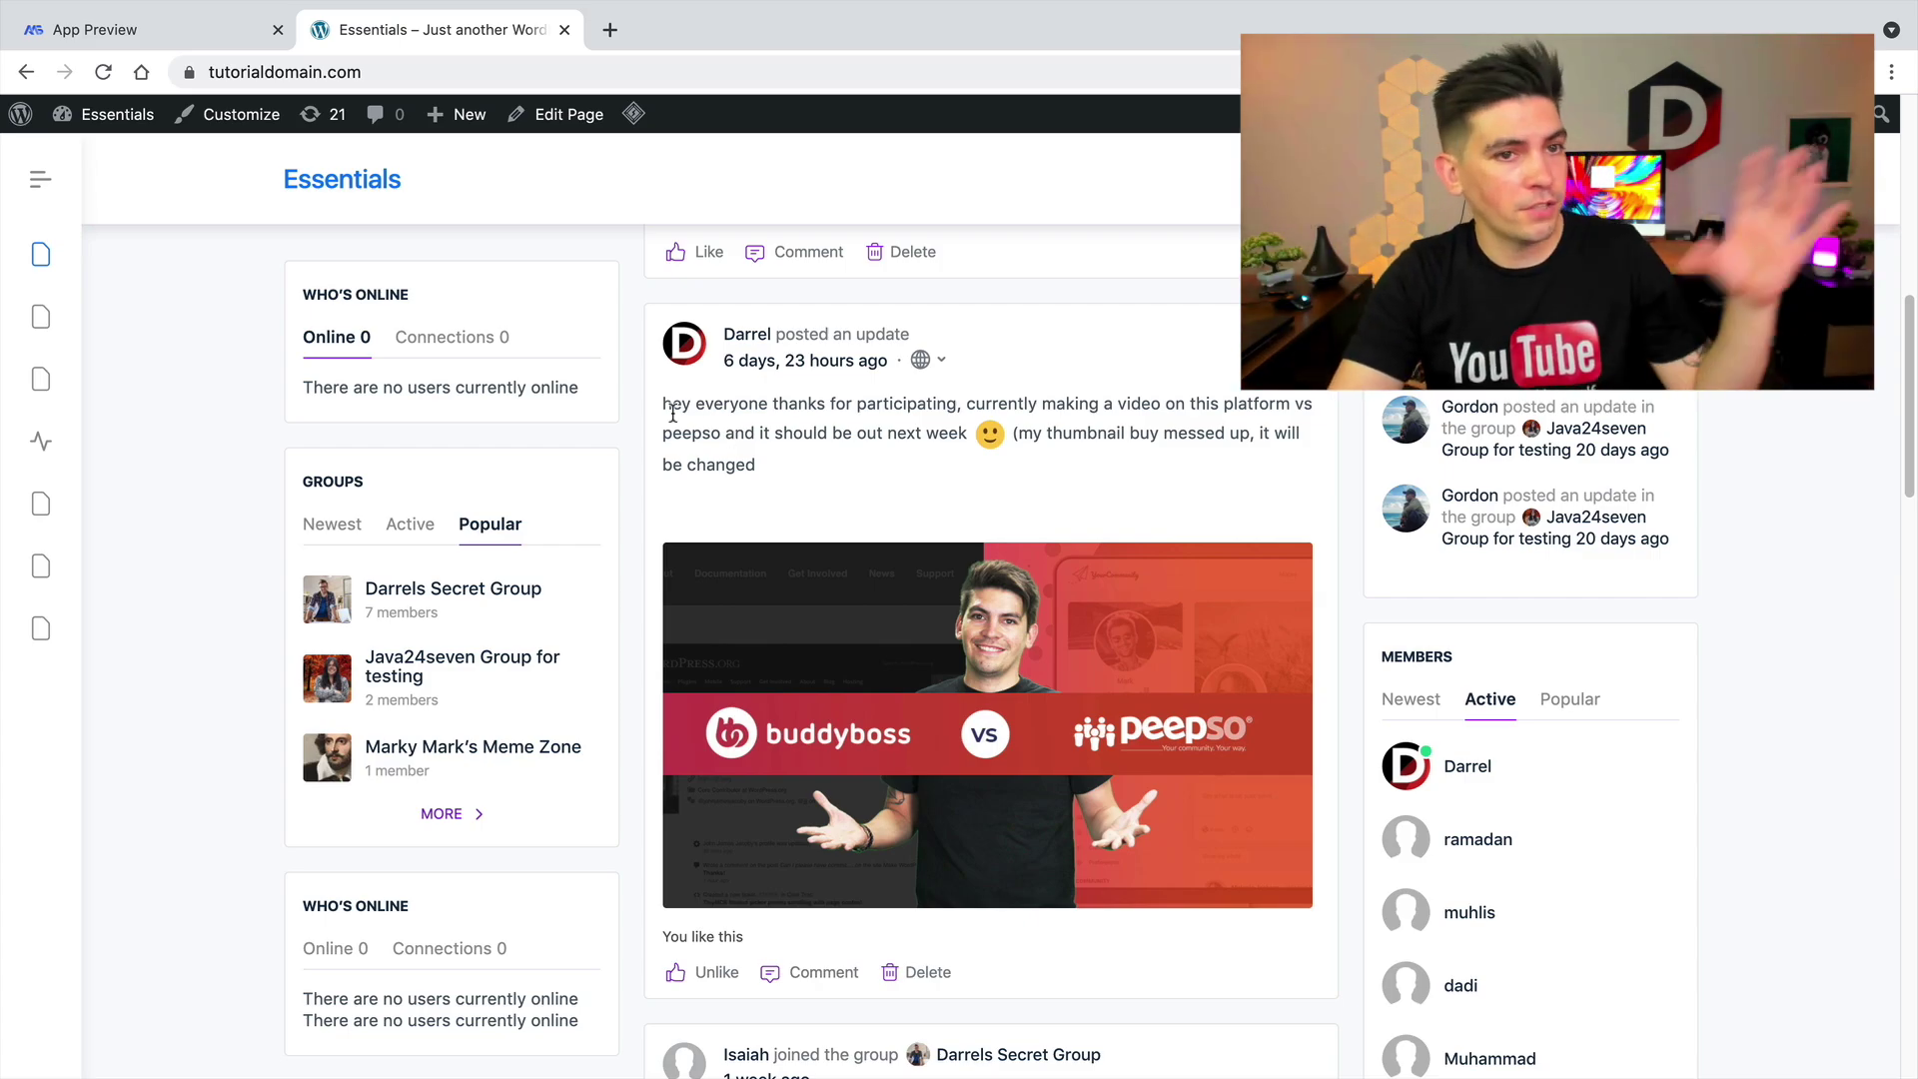
click(150, 29)
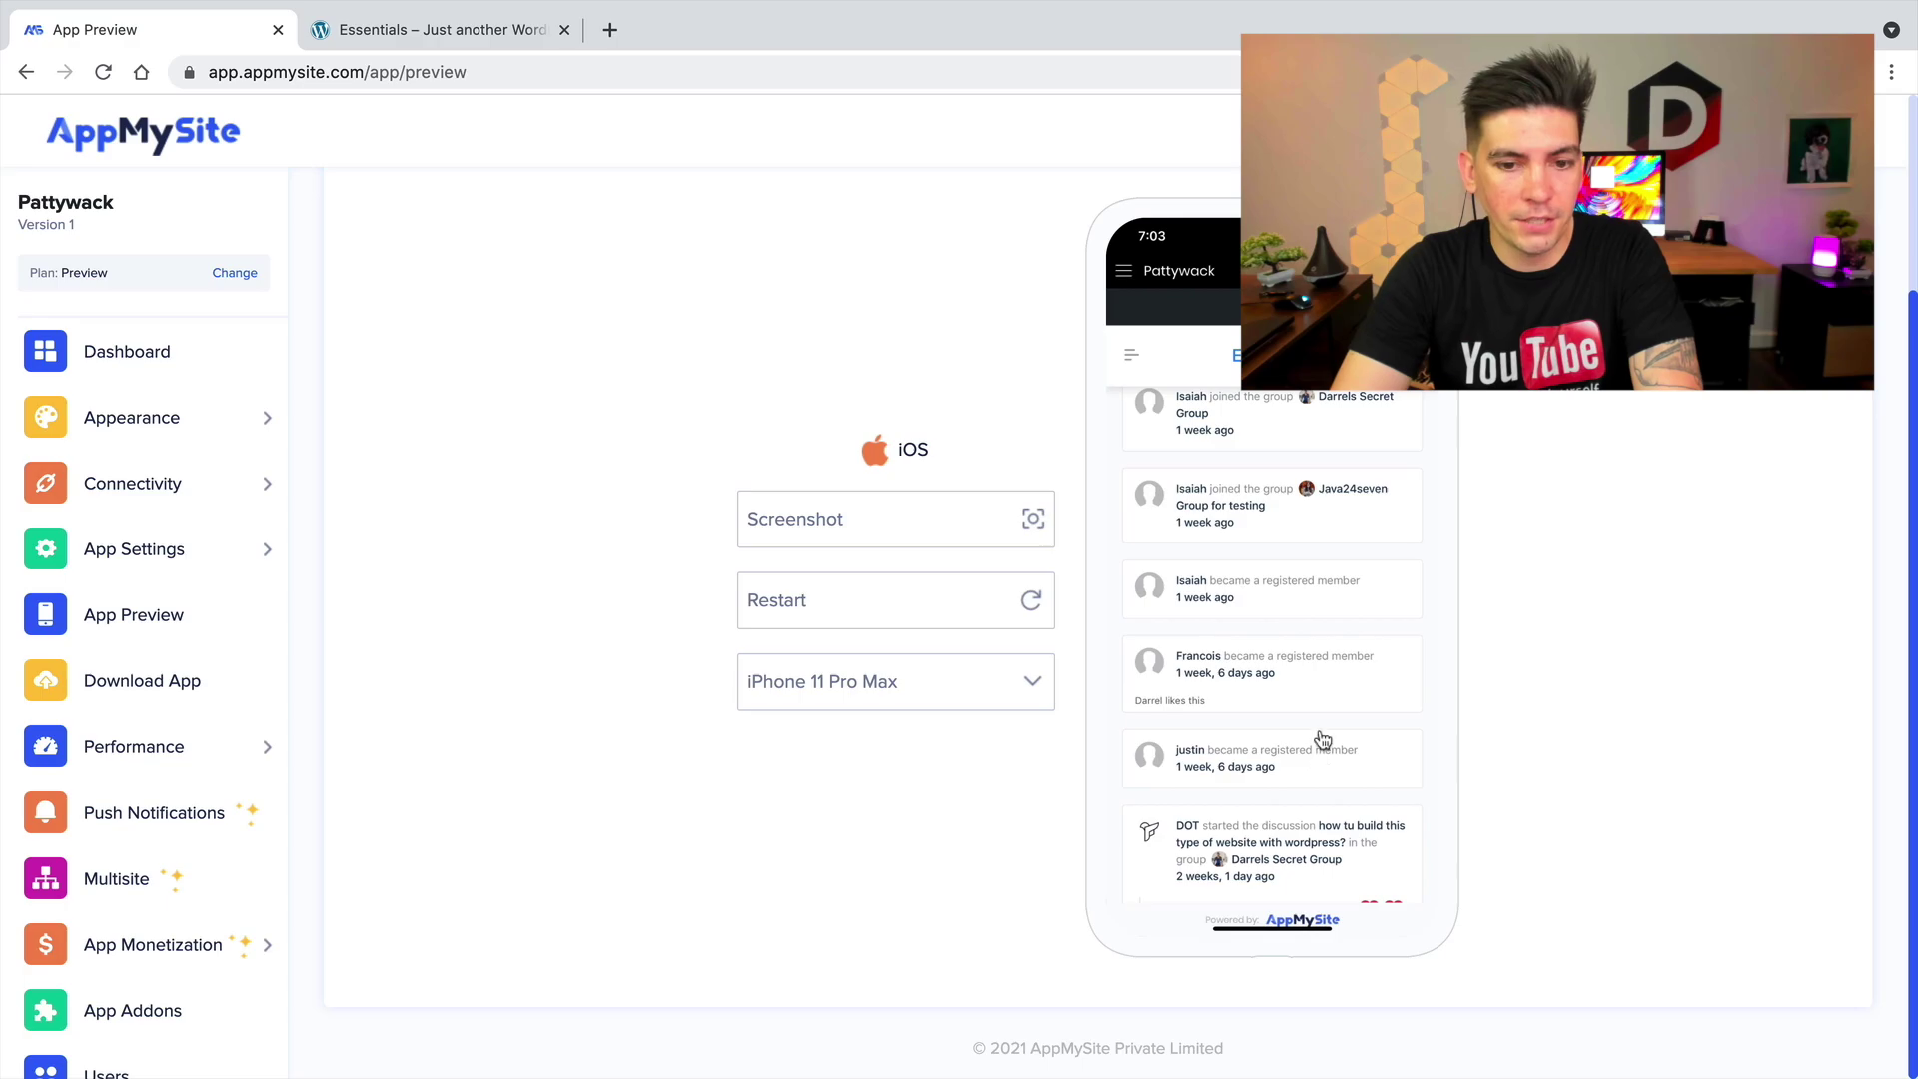
scroll(1319, 589, down, 3)
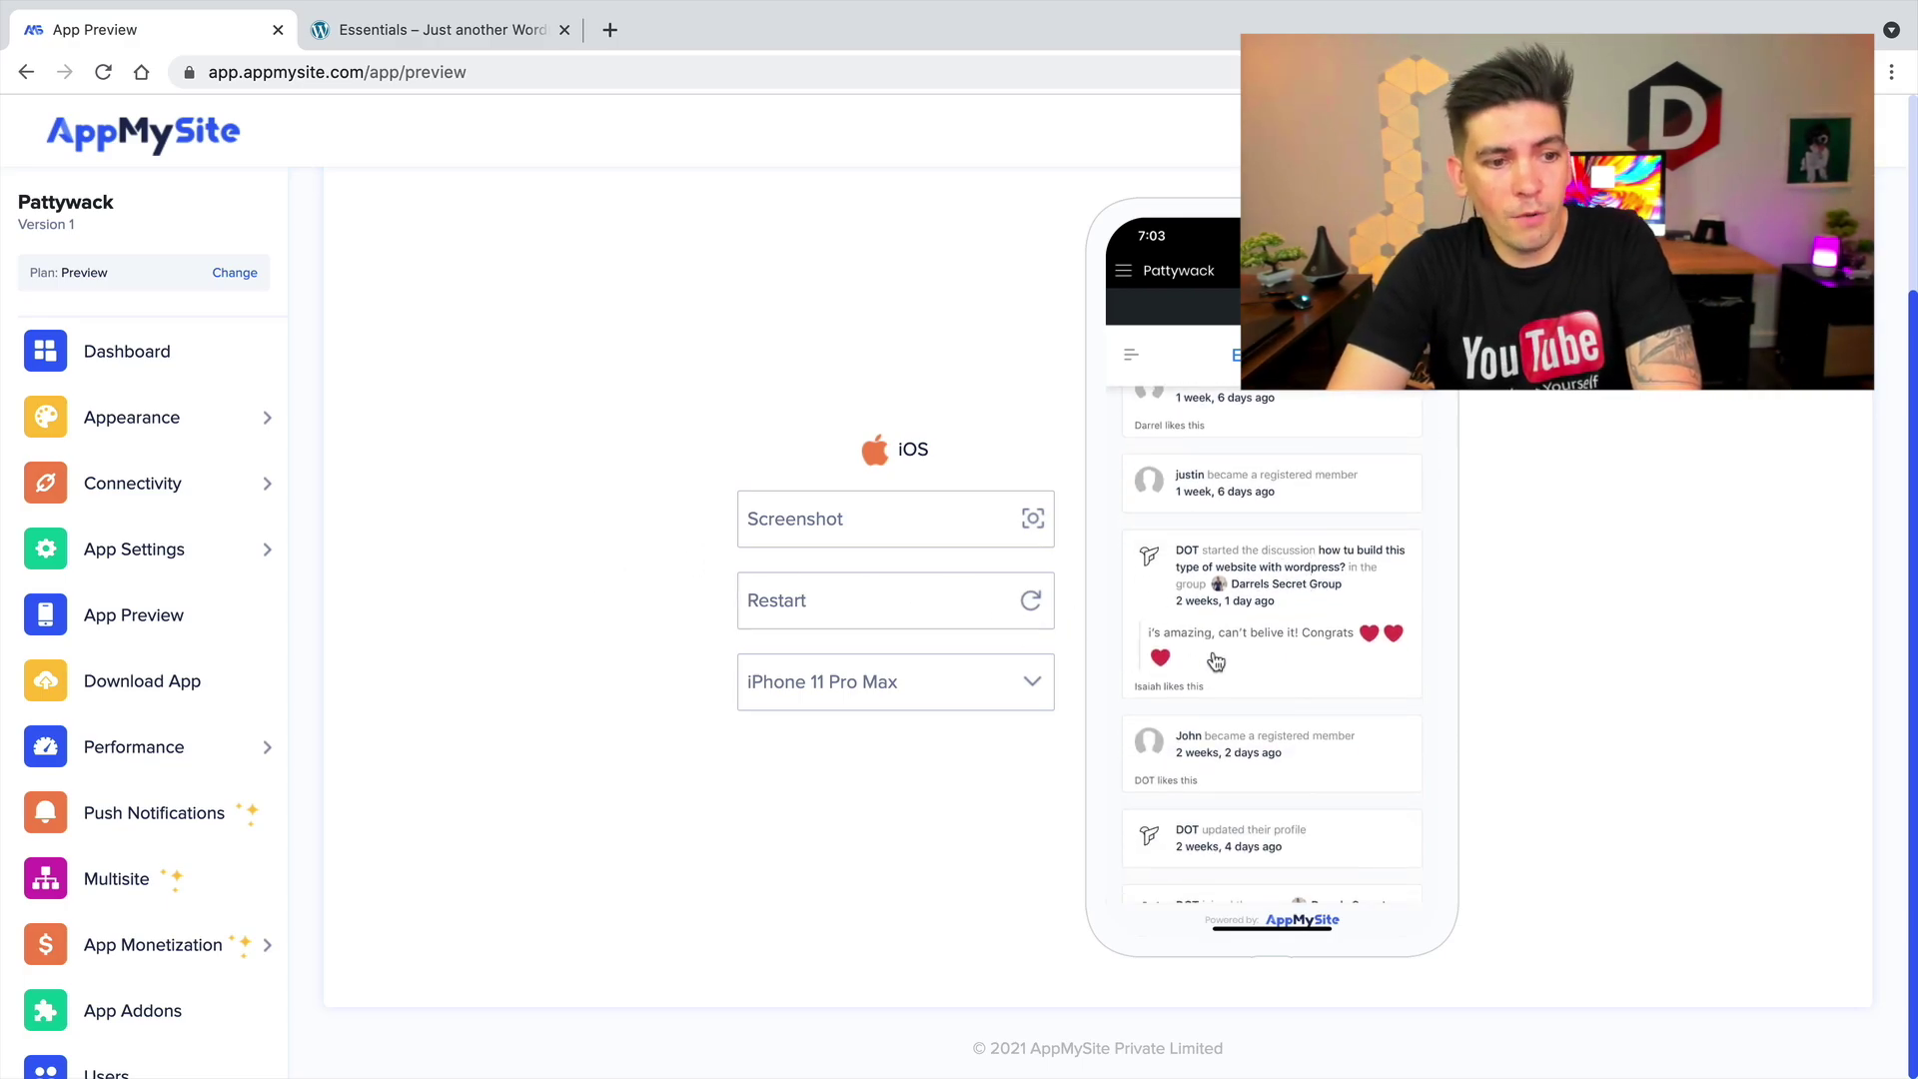
scroll(812, 797, up, 3)
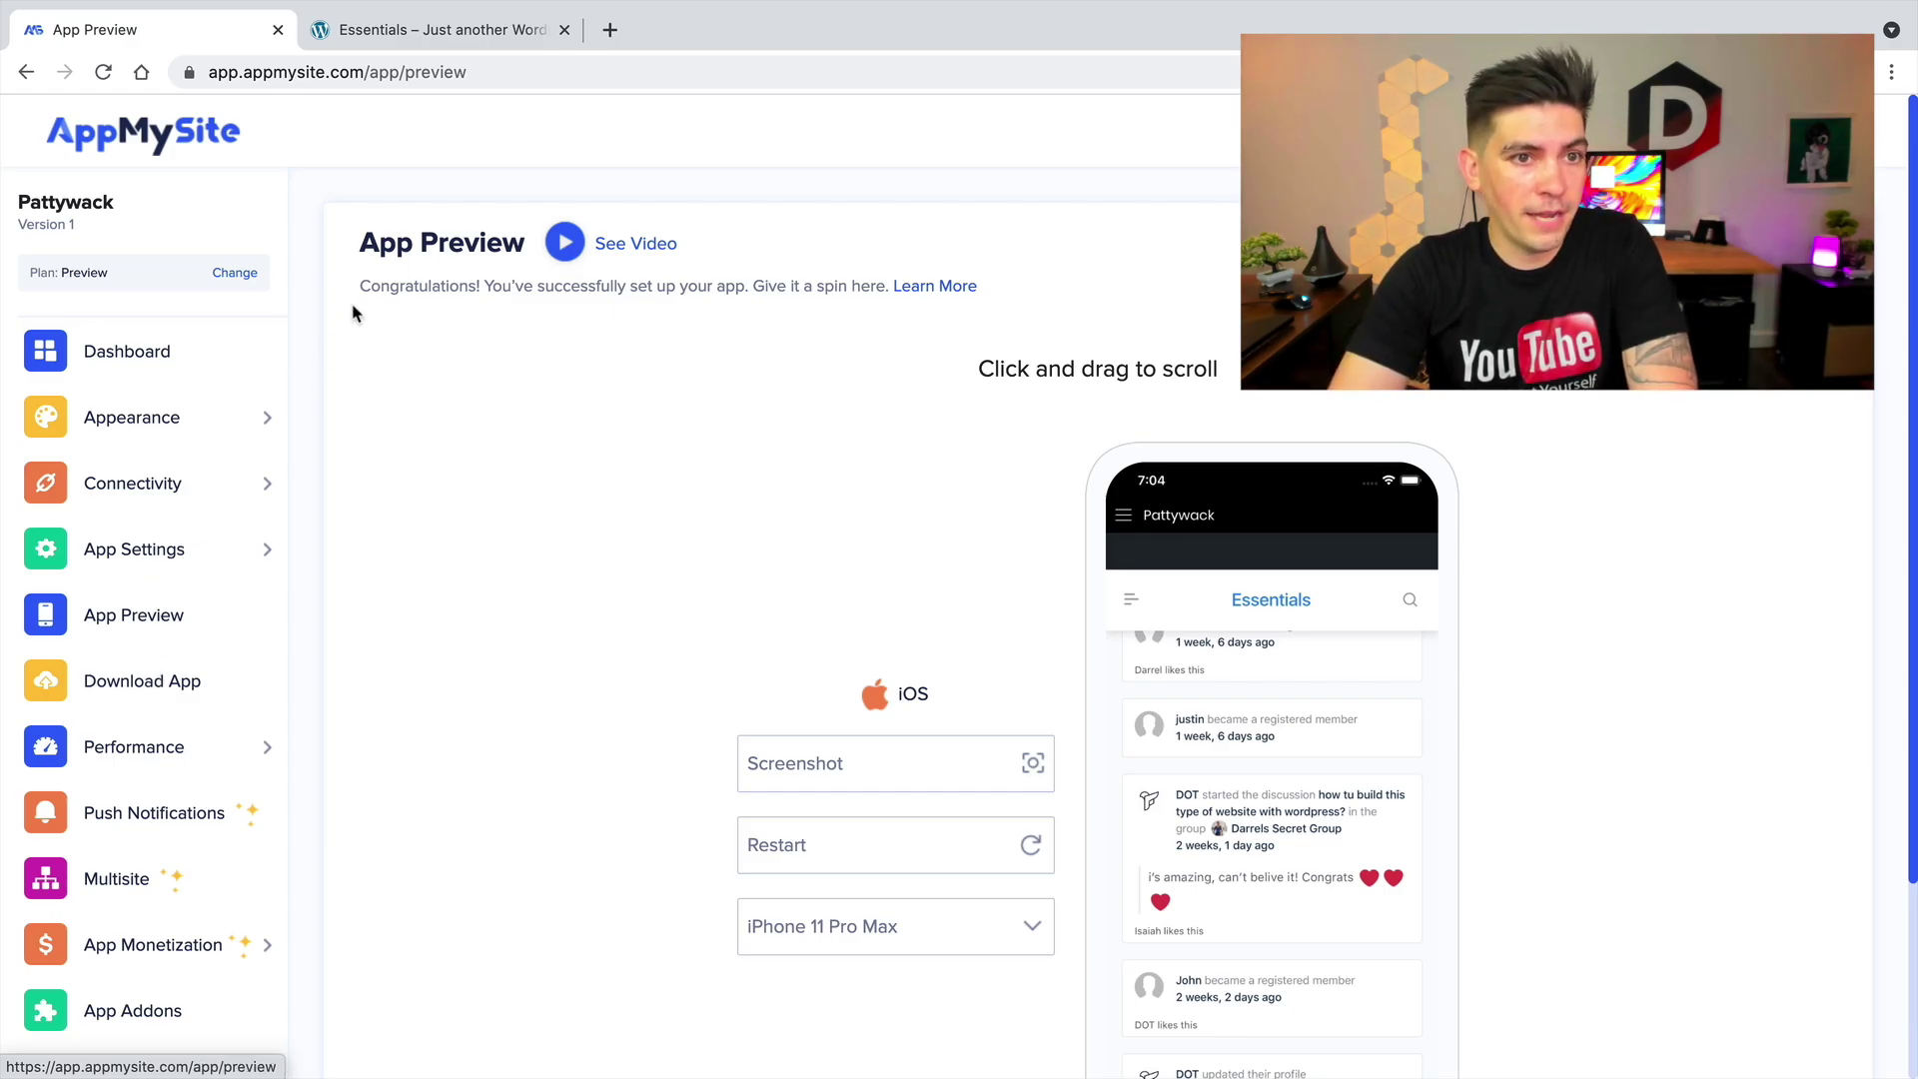
- Open the subscription plans and compare the Starter and Pro prices under monthly and yearly billing
click(236, 286)
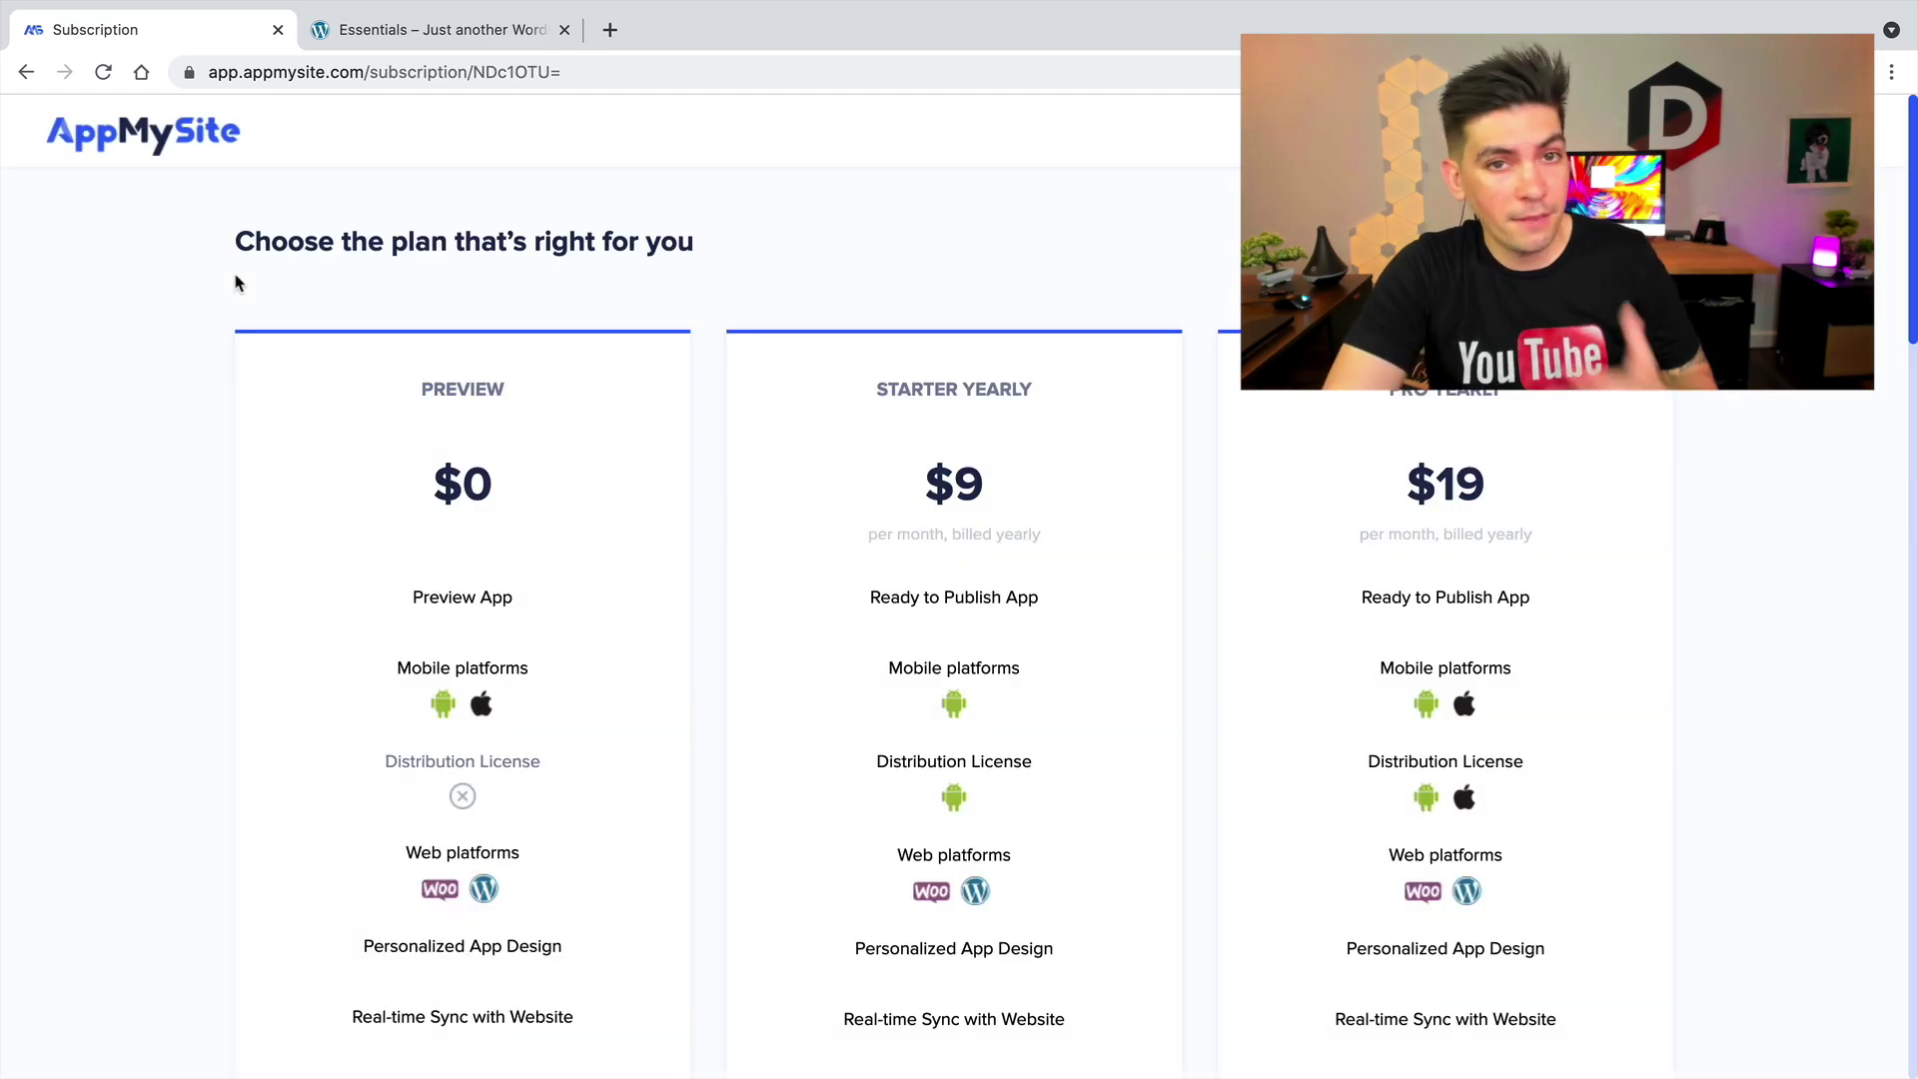
triple_click(943, 392)
click(1498, 242)
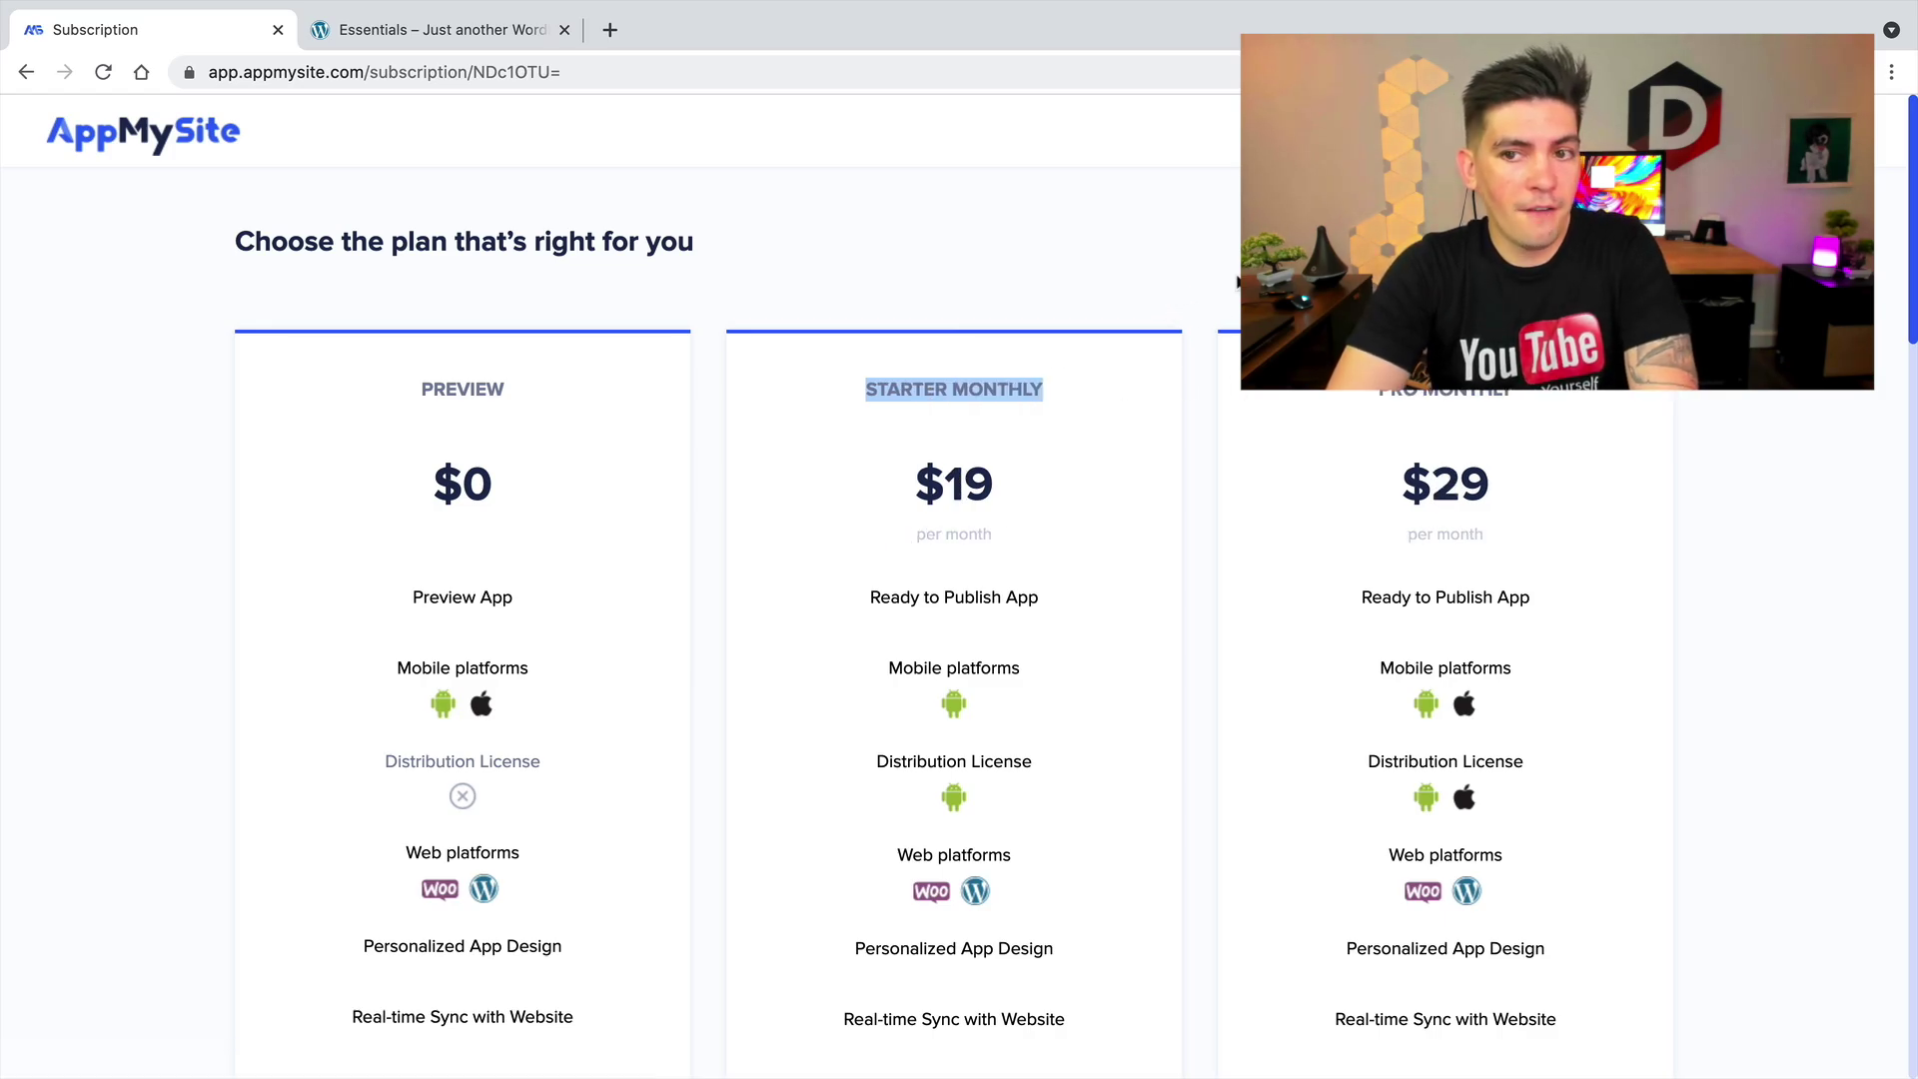
click(1119, 292)
scroll(1126, 286, down, 1)
scroll(1124, 287, down, 1)
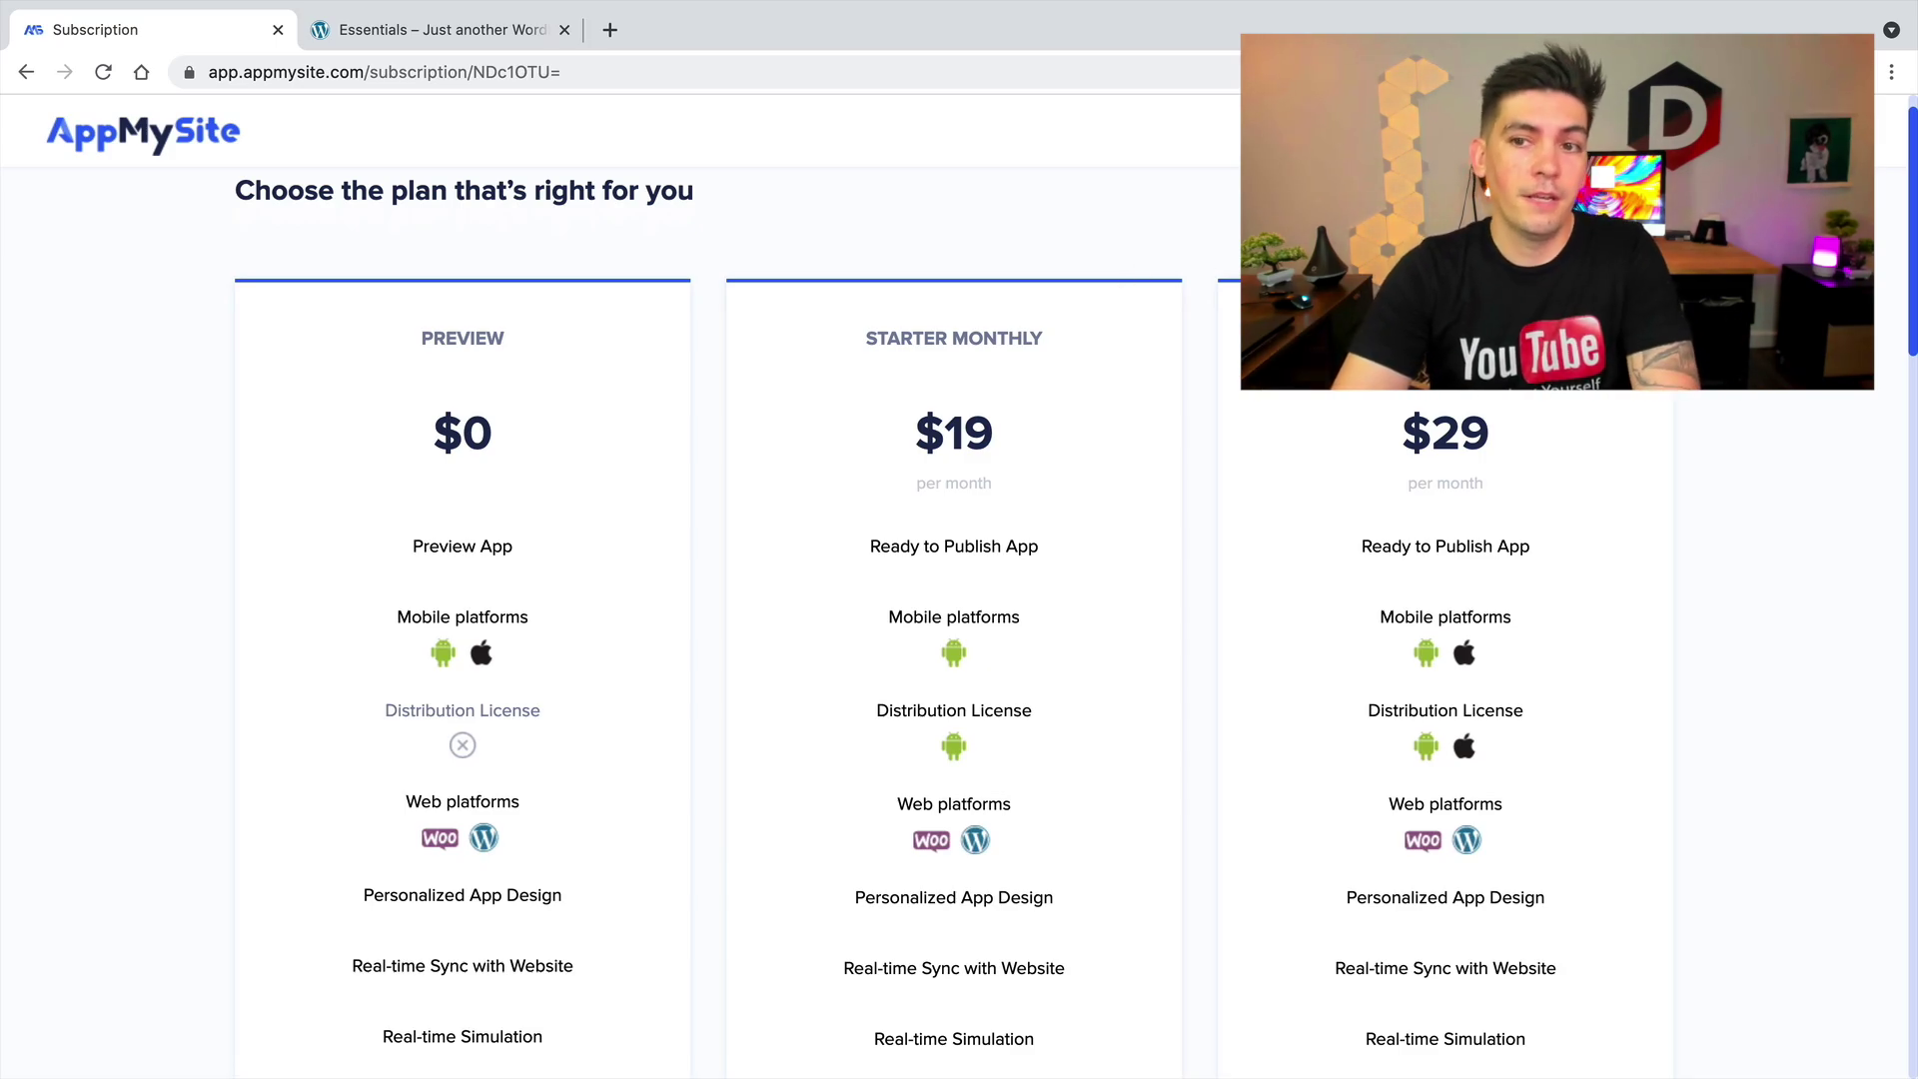
click(1610, 191)
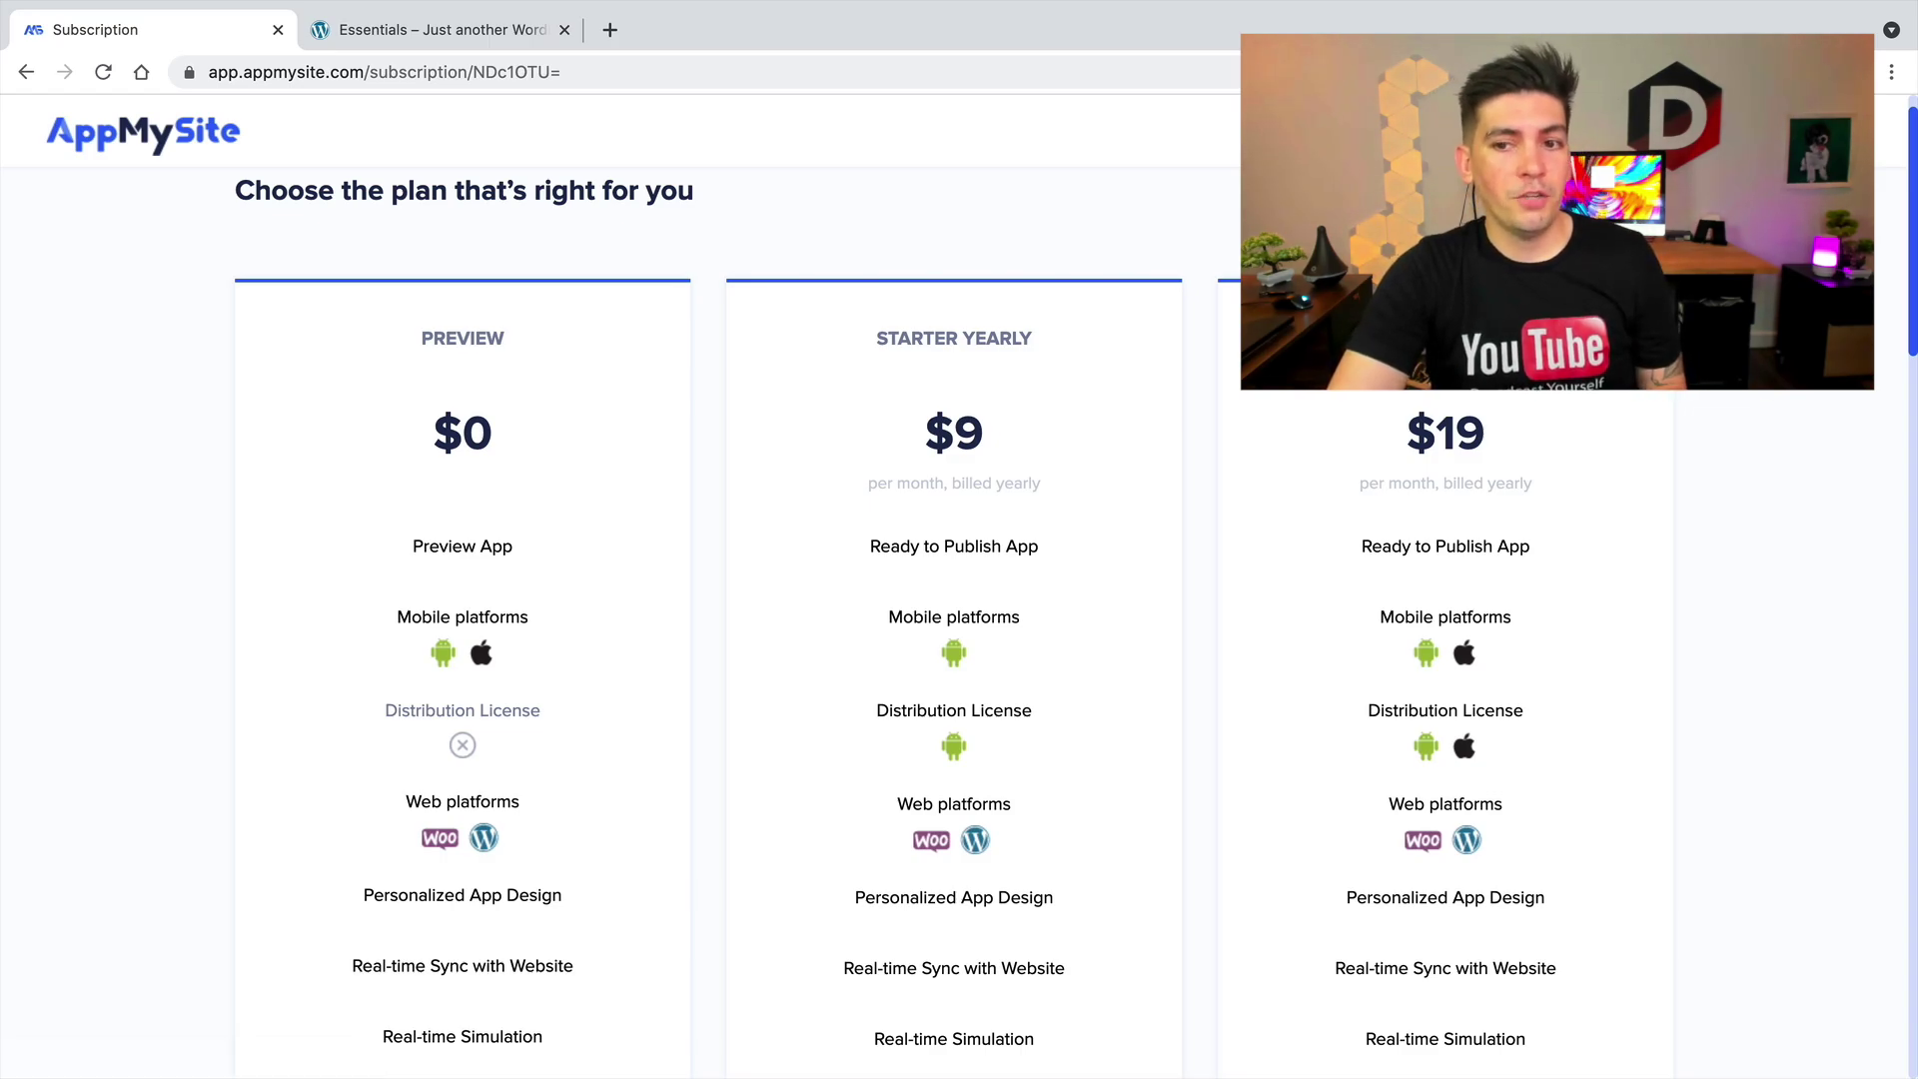
- Examine the Pro Yearly plan's mobile platforms and feature list, including White Label App, against the other plans
triple_click(1469, 618)
click(1469, 620)
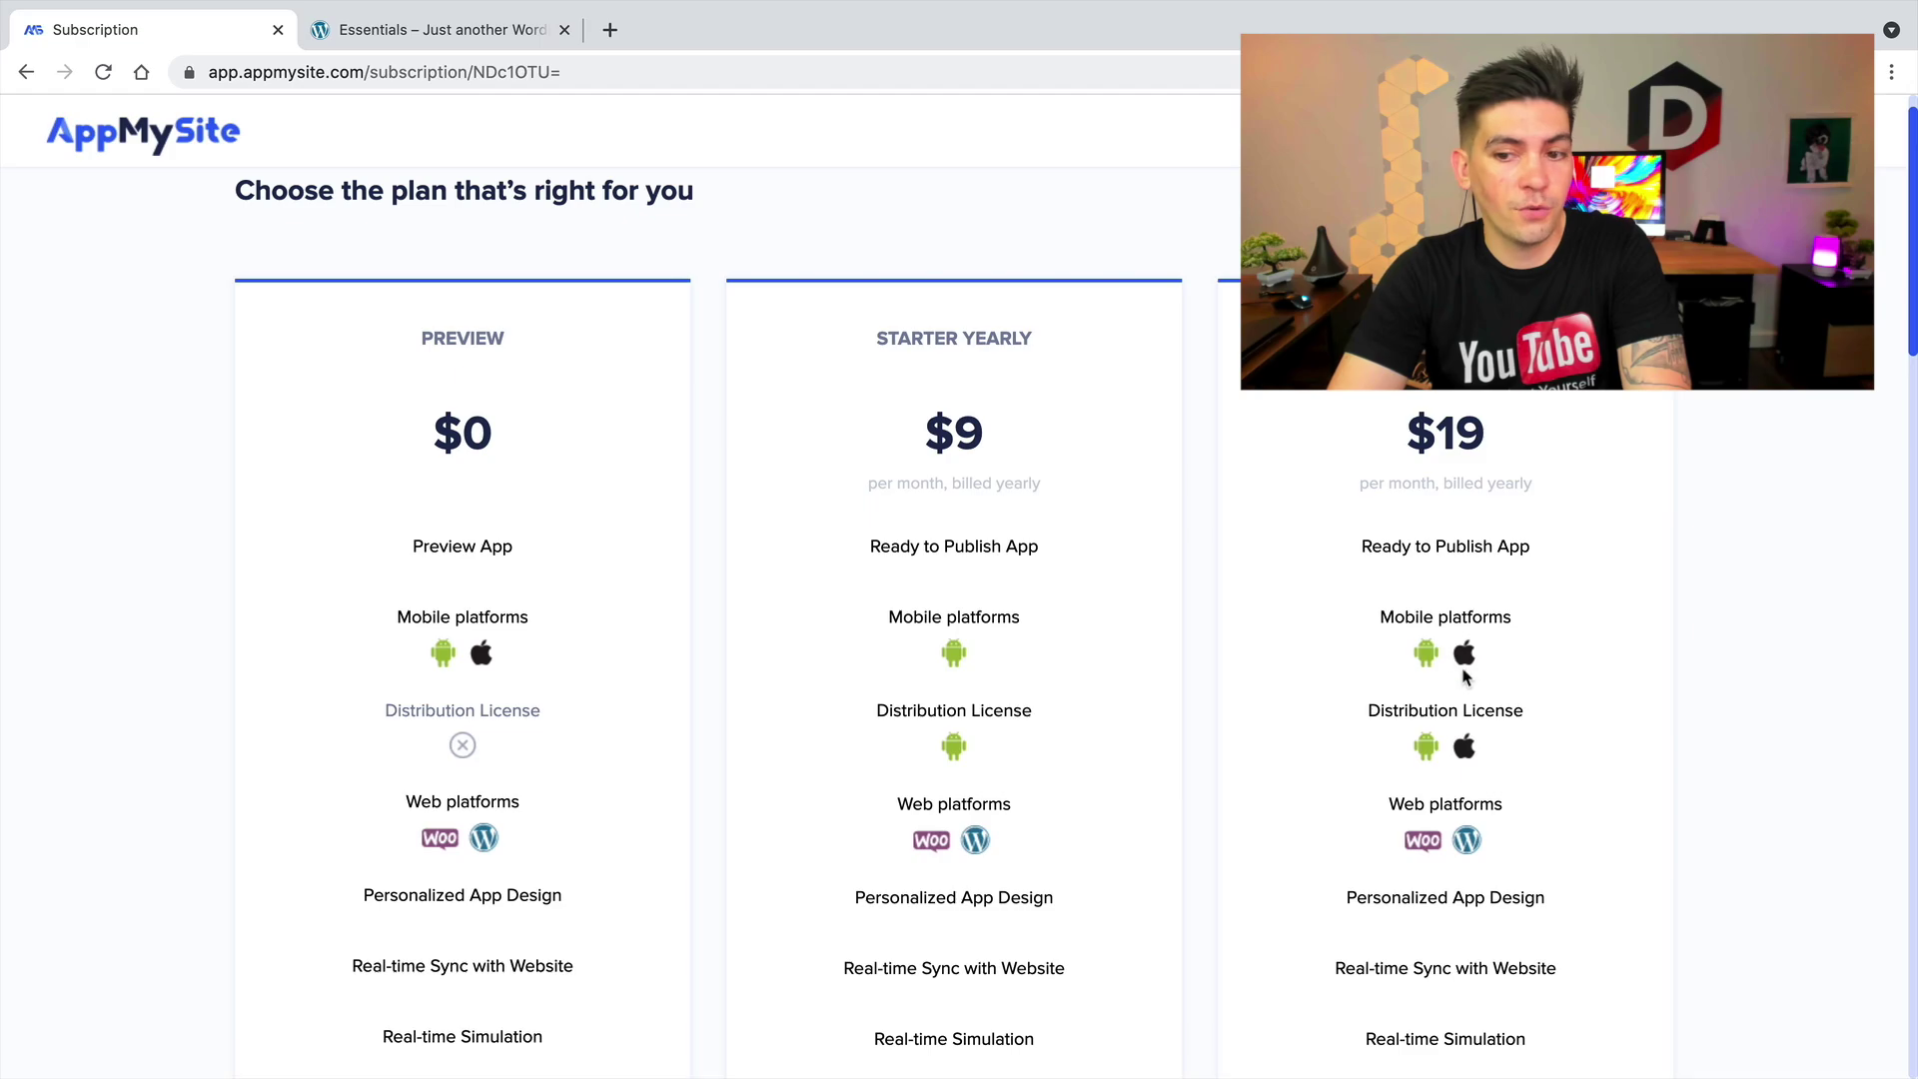
scroll(1473, 666, down, 3)
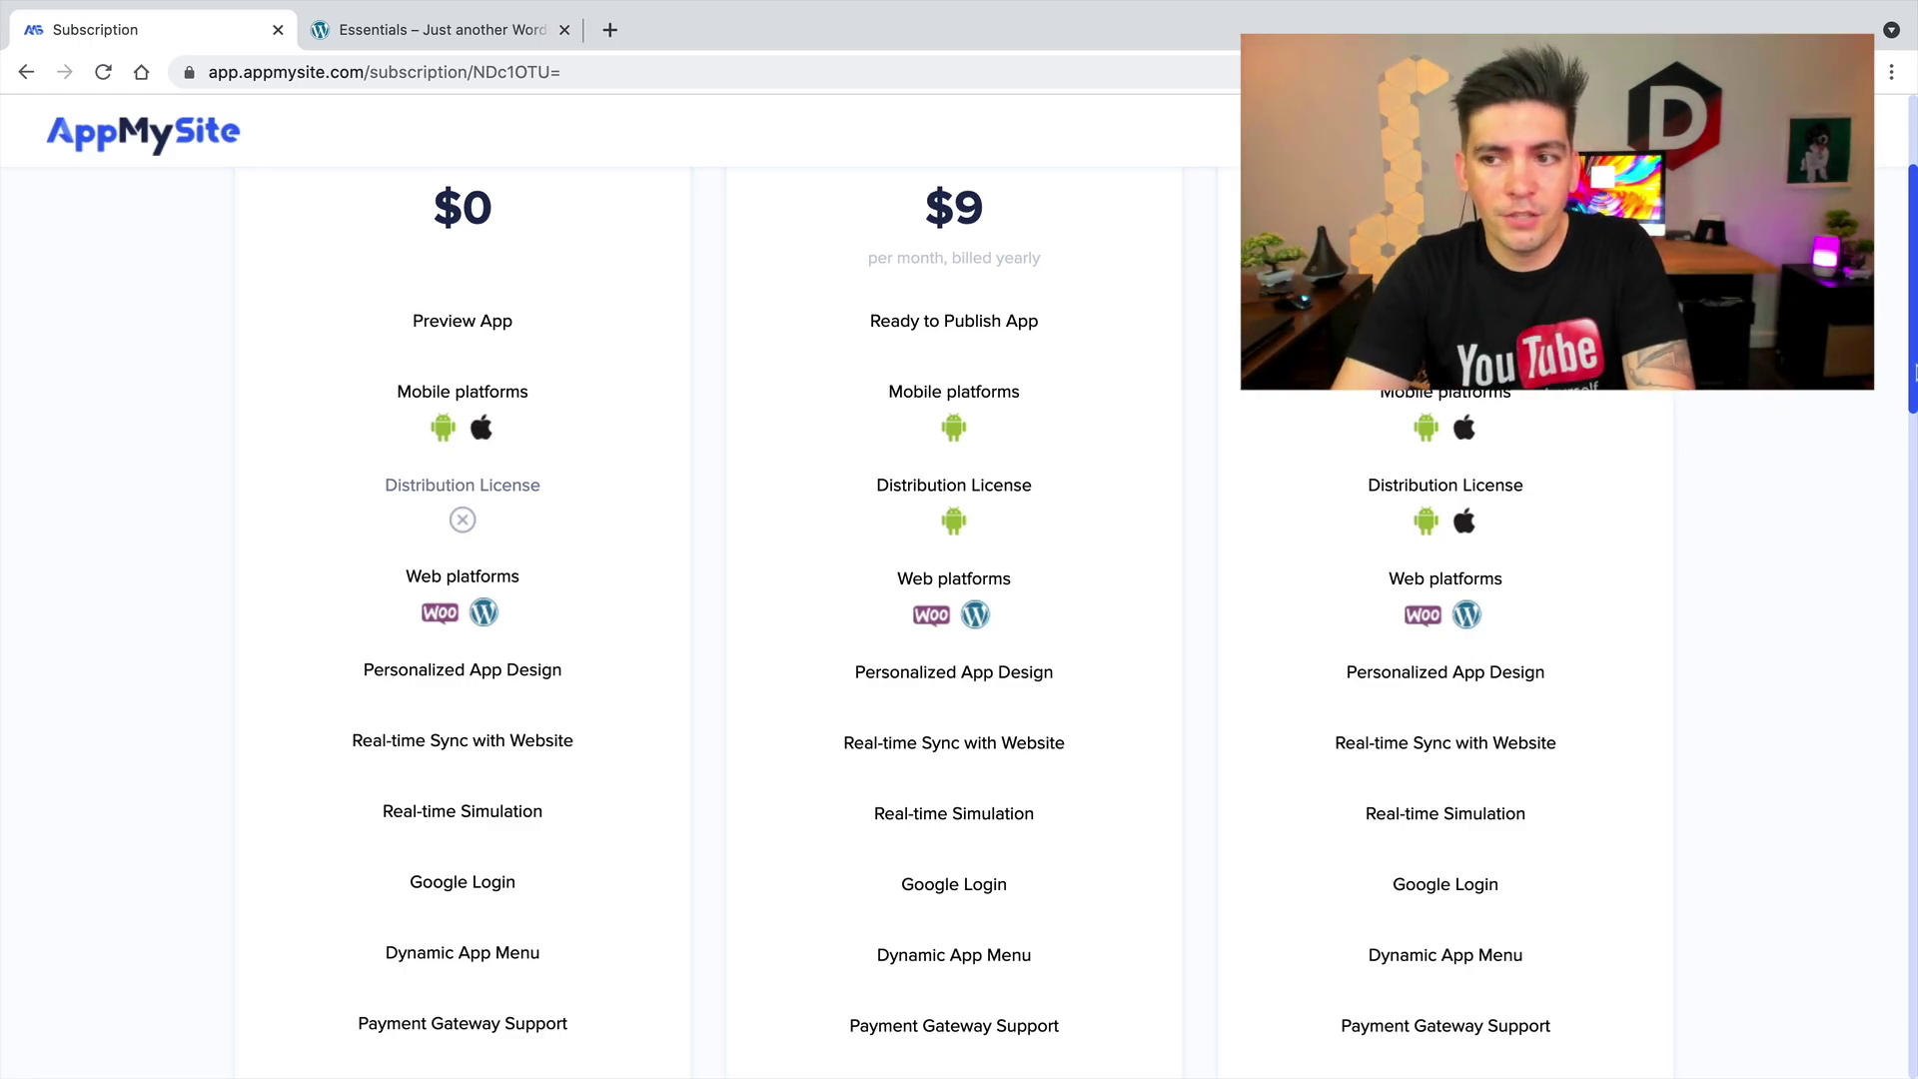
drag(1913, 380, 1911, 316)
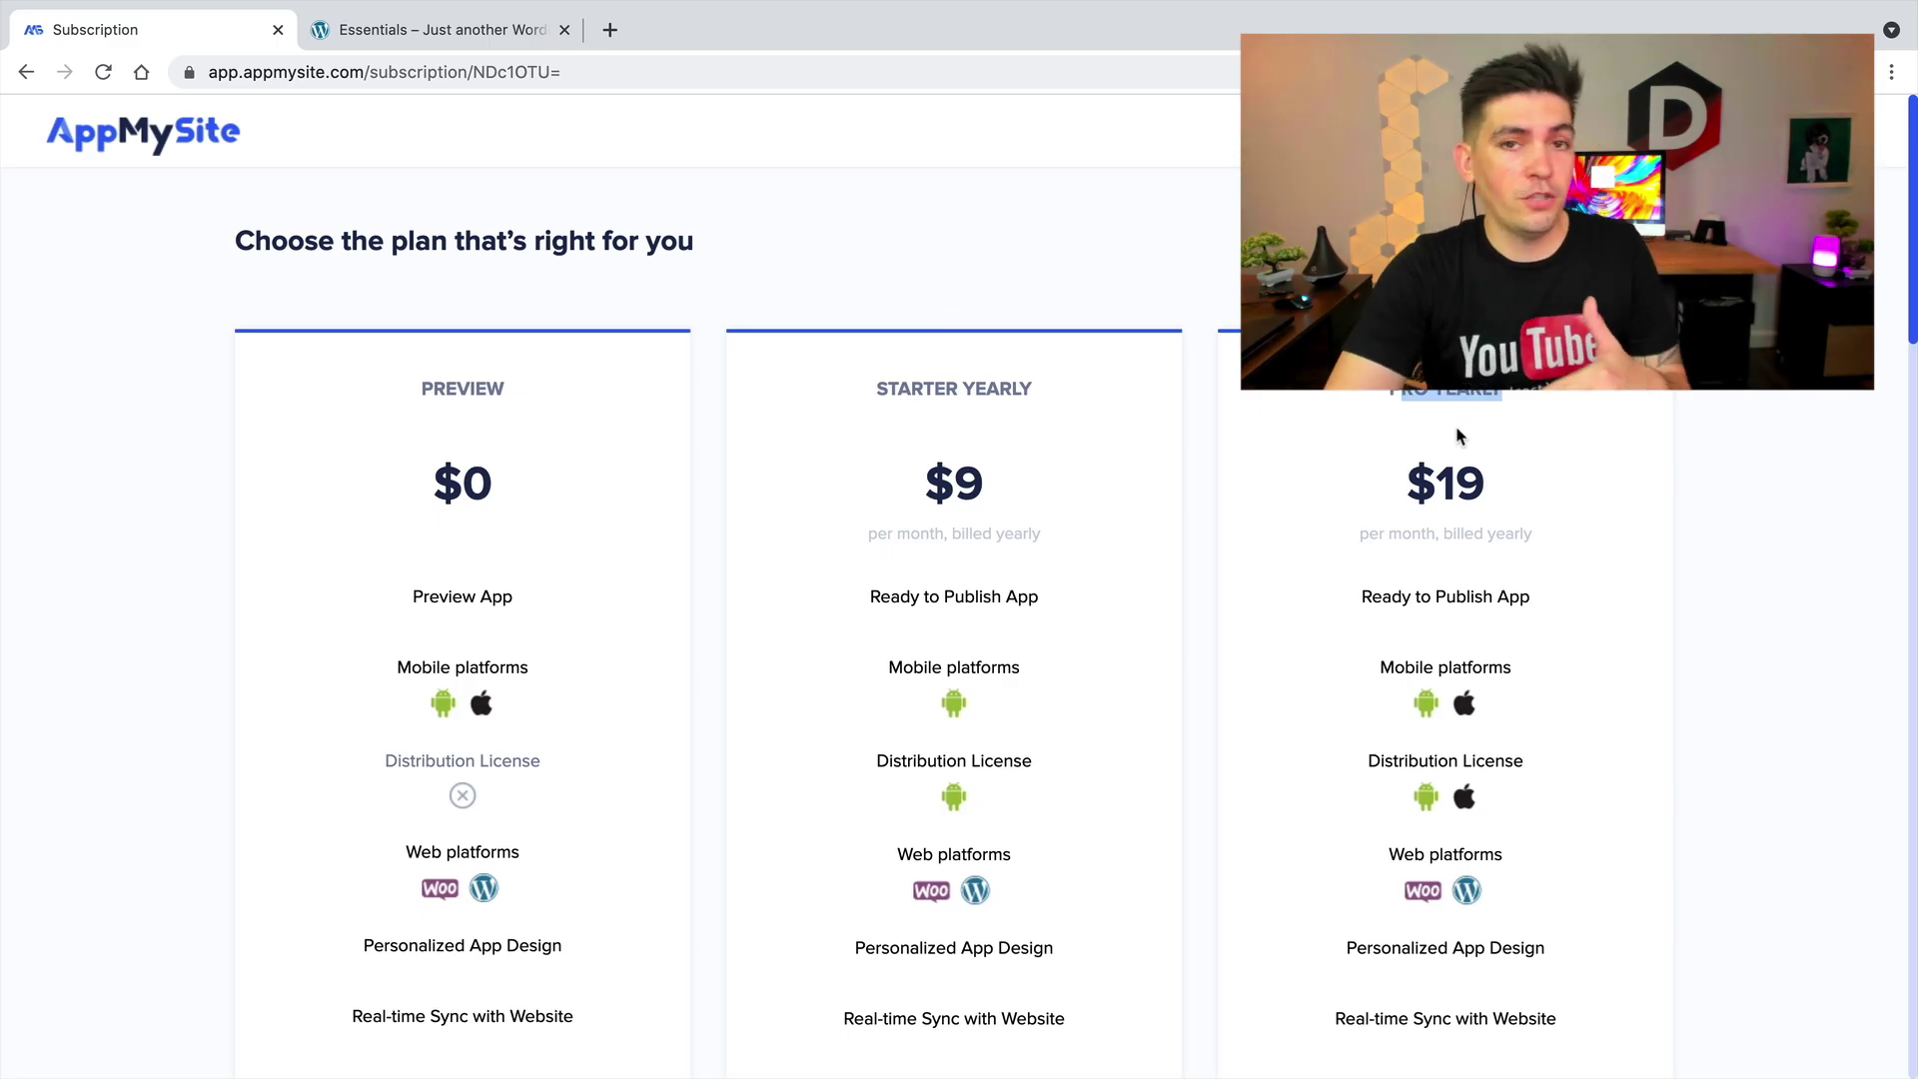
scroll(1509, 490, down, 10)
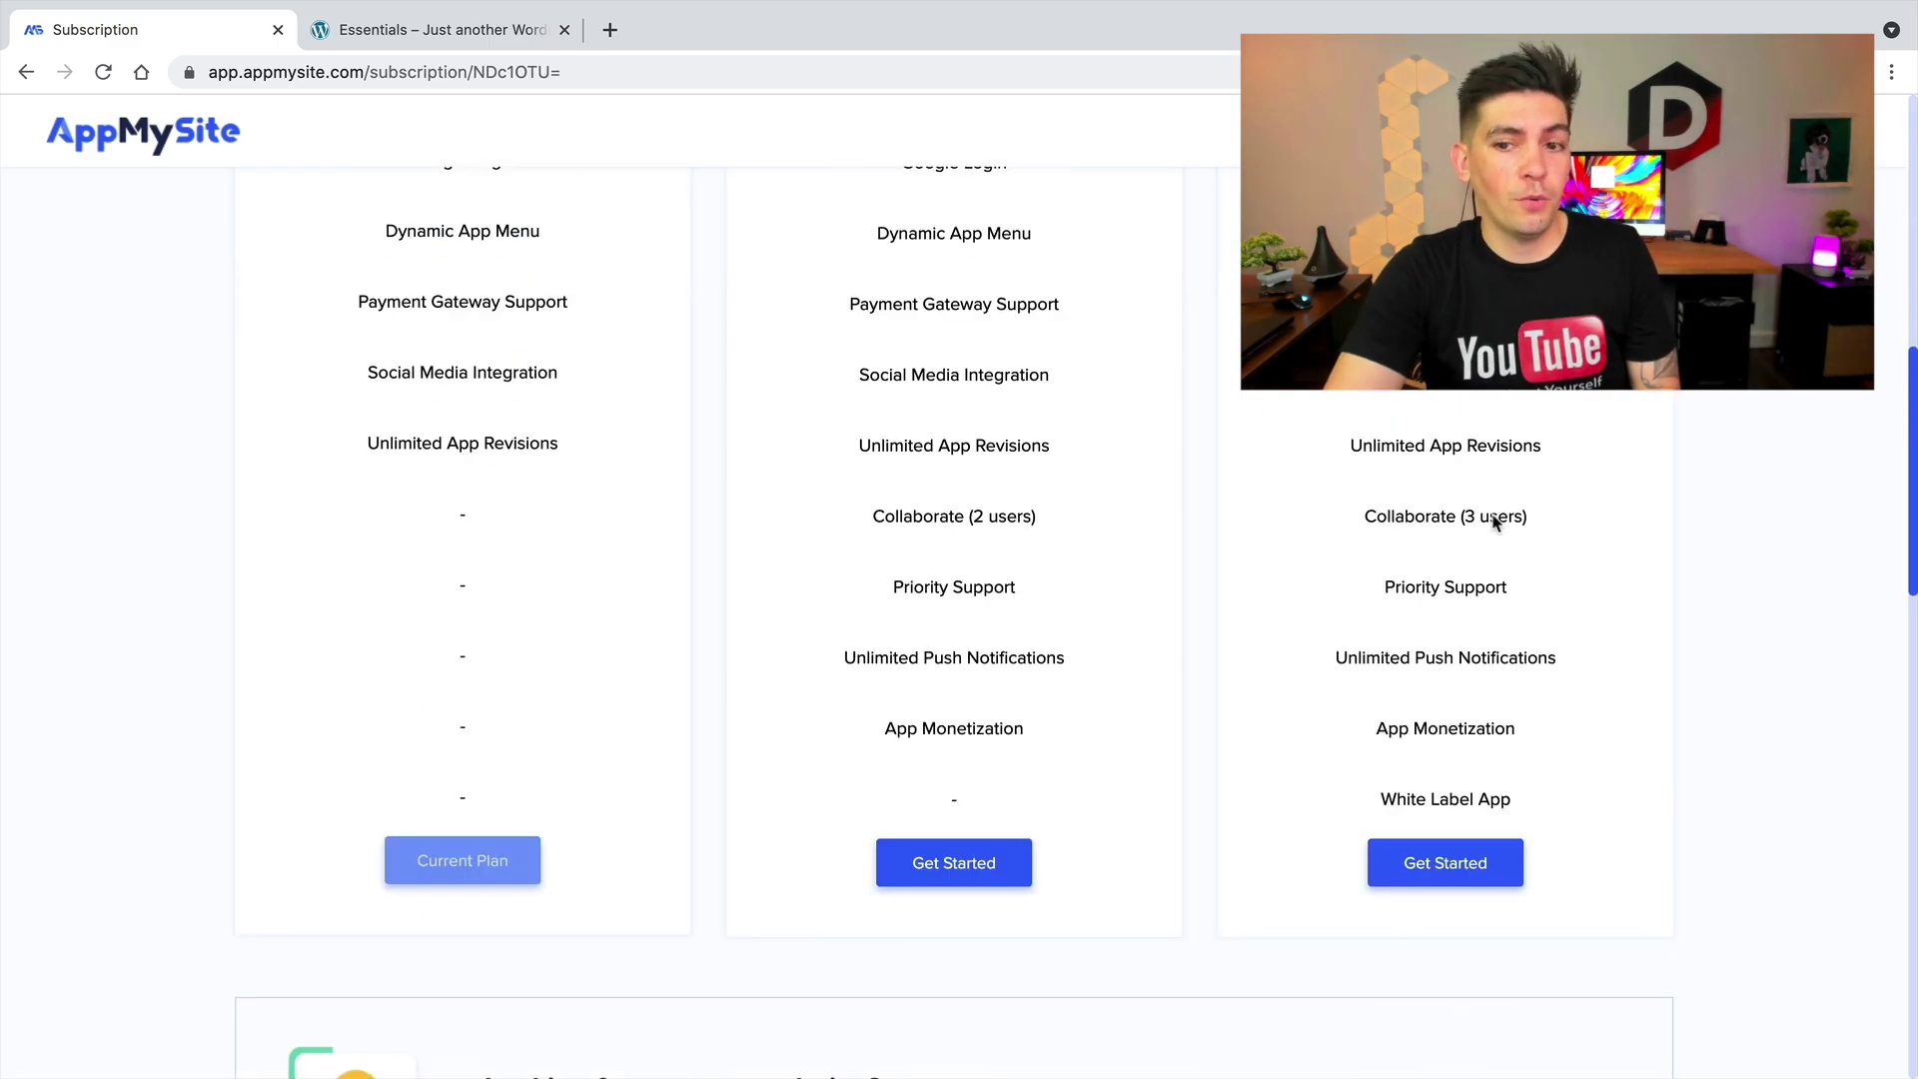
triple_click(1420, 799)
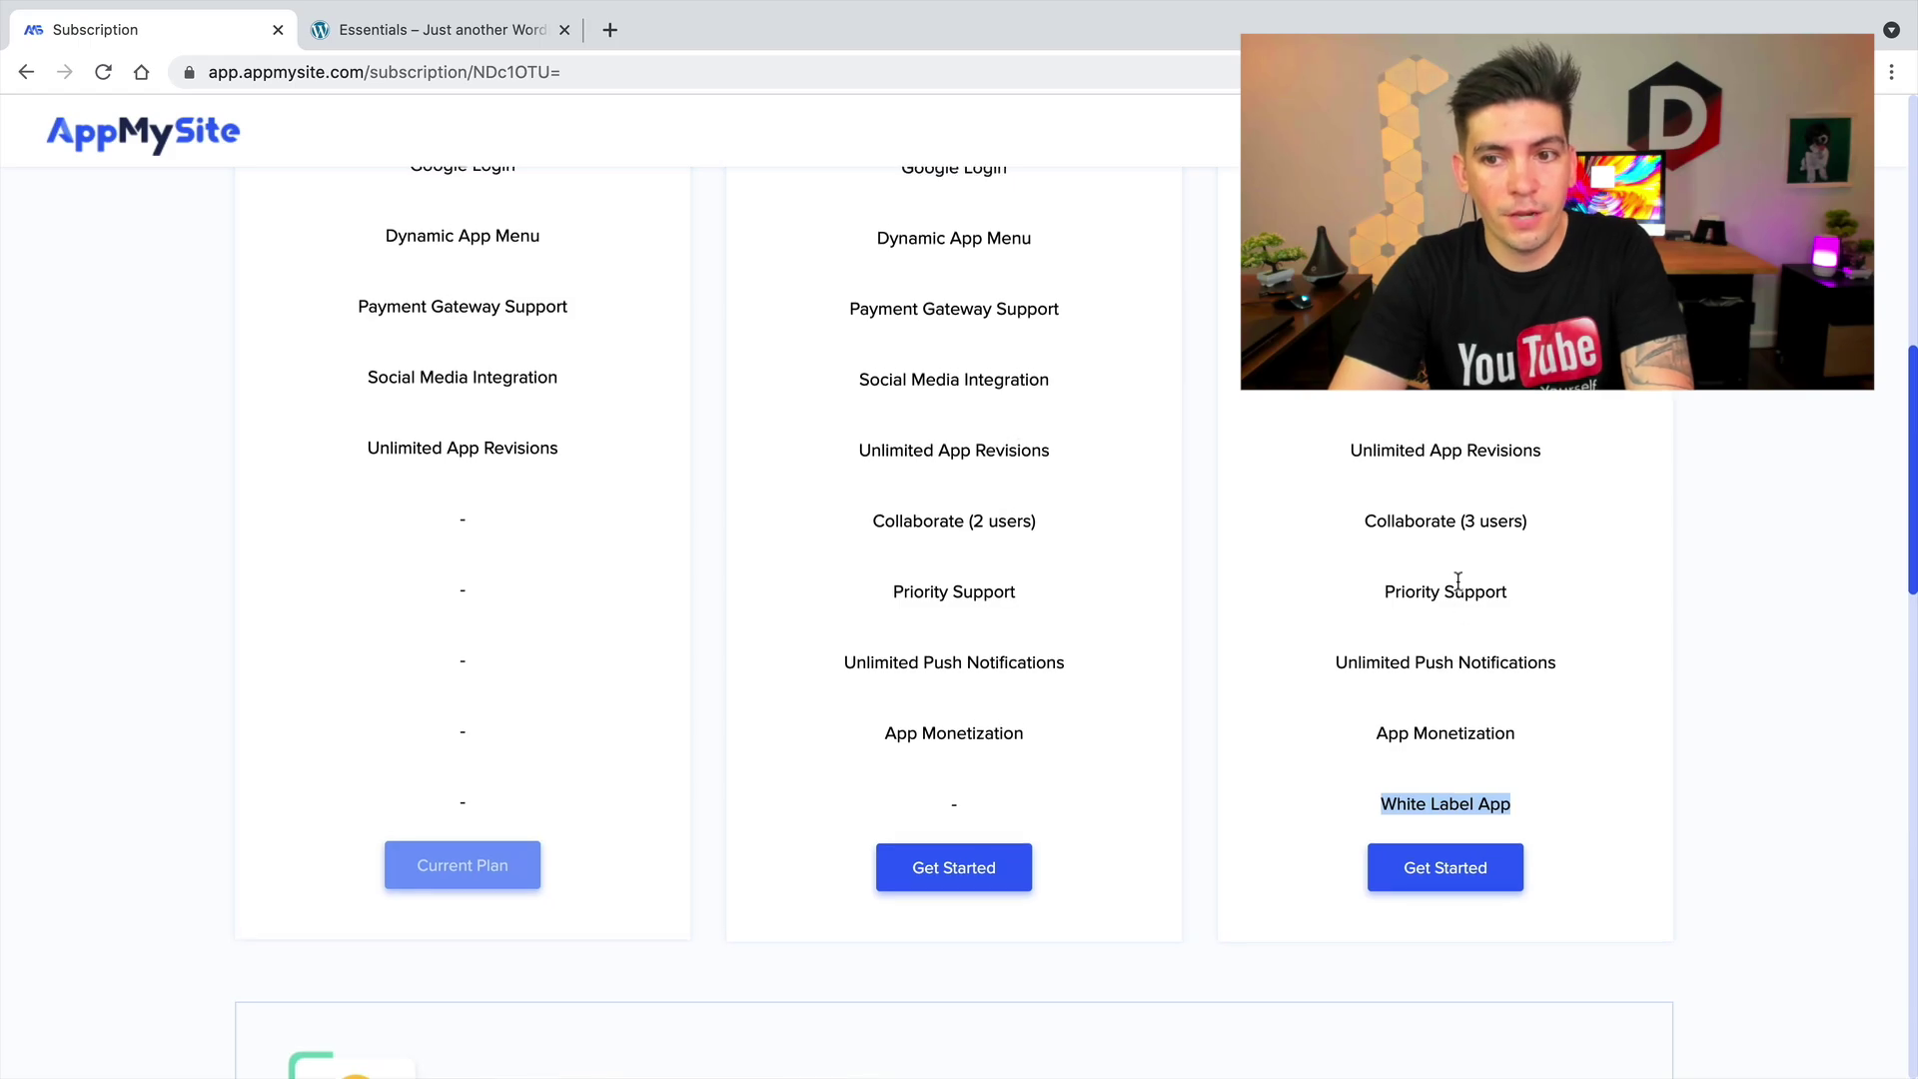
scroll(1452, 589, up, 2)
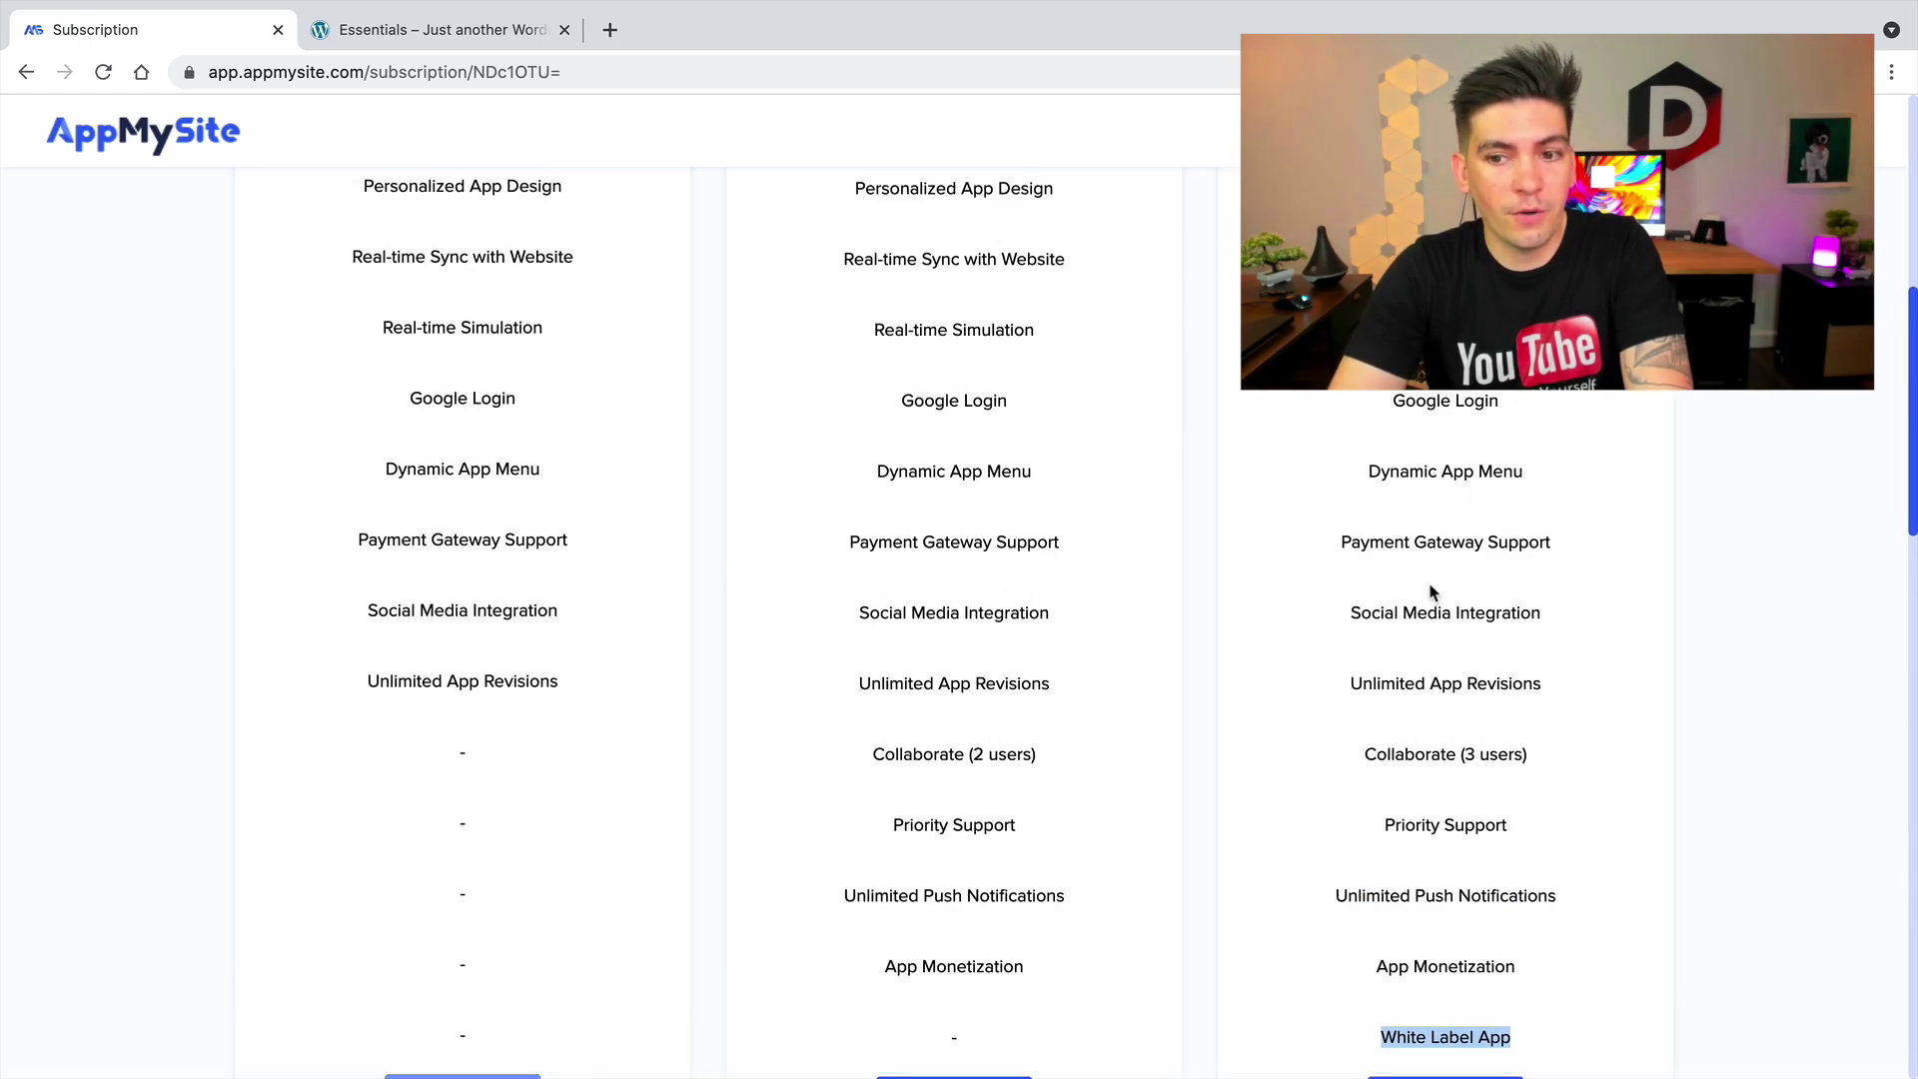
- Examine the Social Media Integration and Google Login features in the Pro Yearly plan and highlight the plan's name
triple_click(1454, 613)
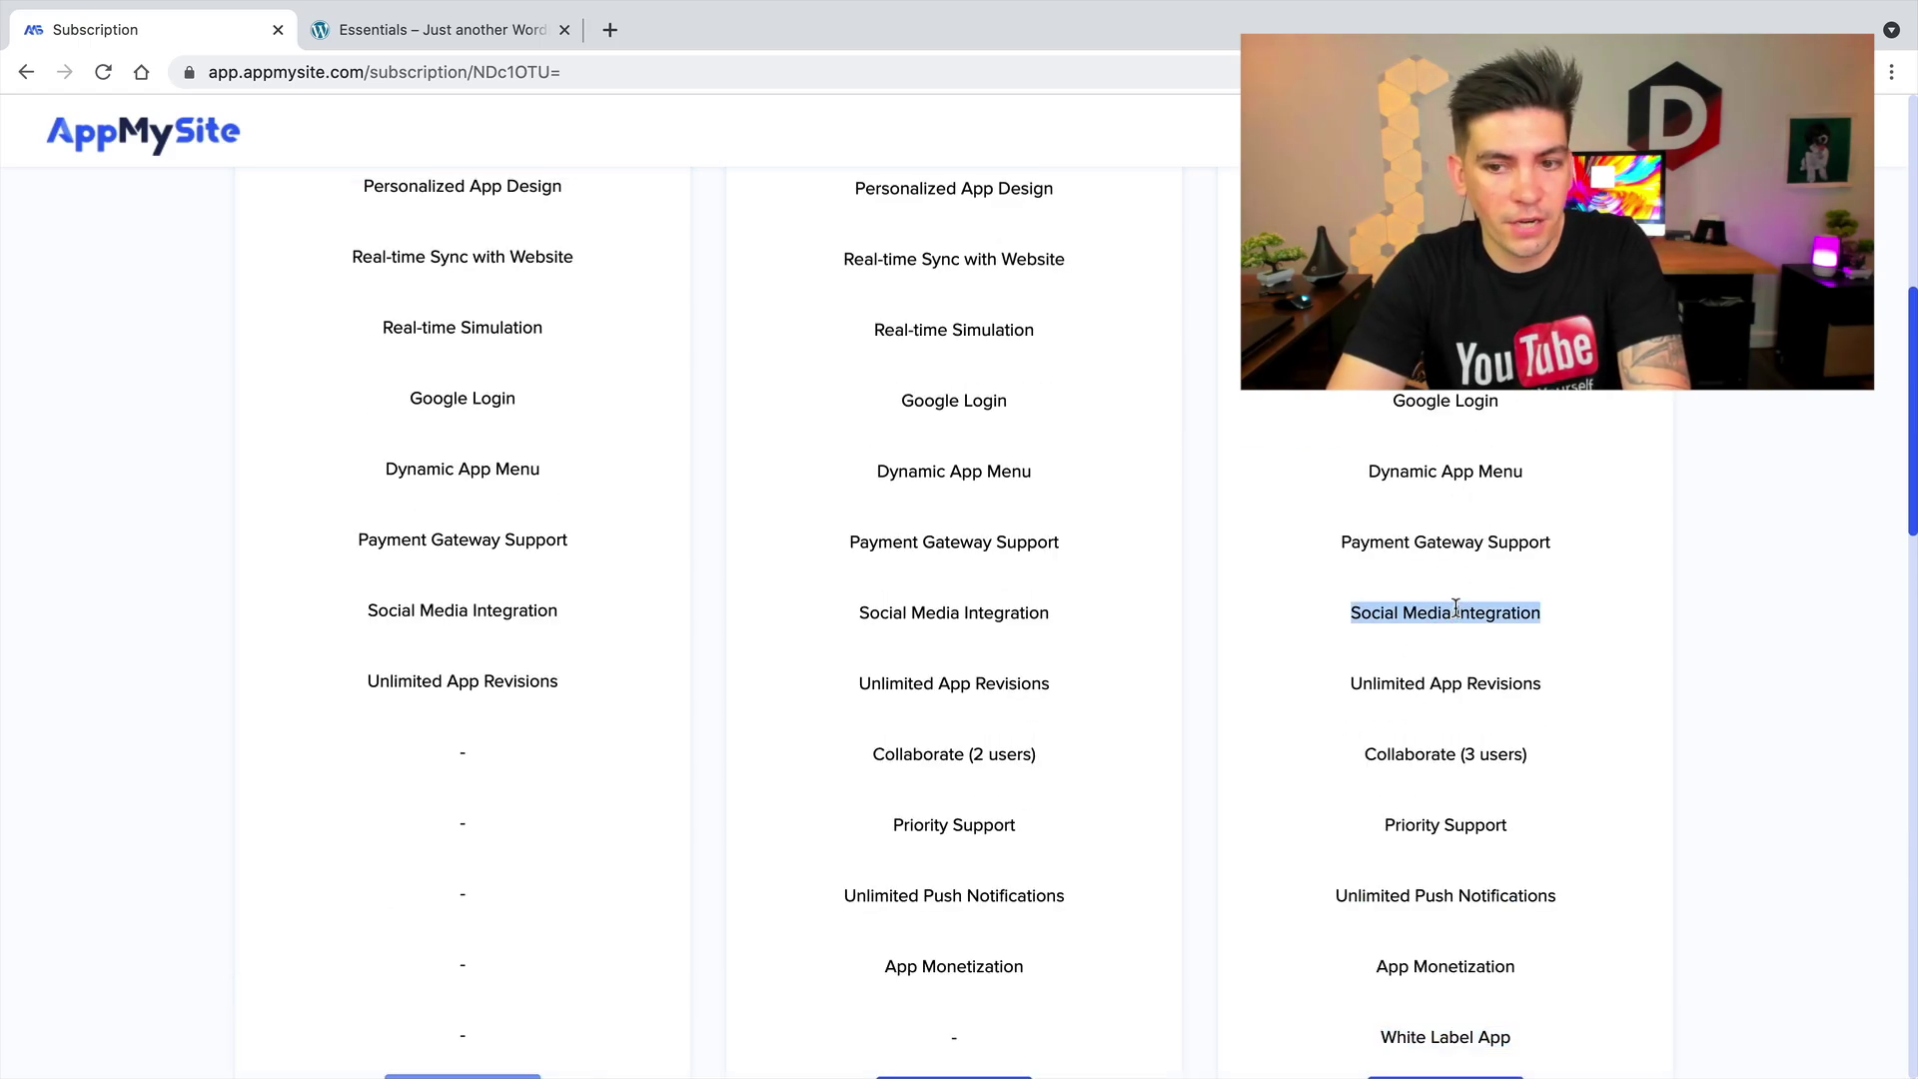
triple_click(1459, 402)
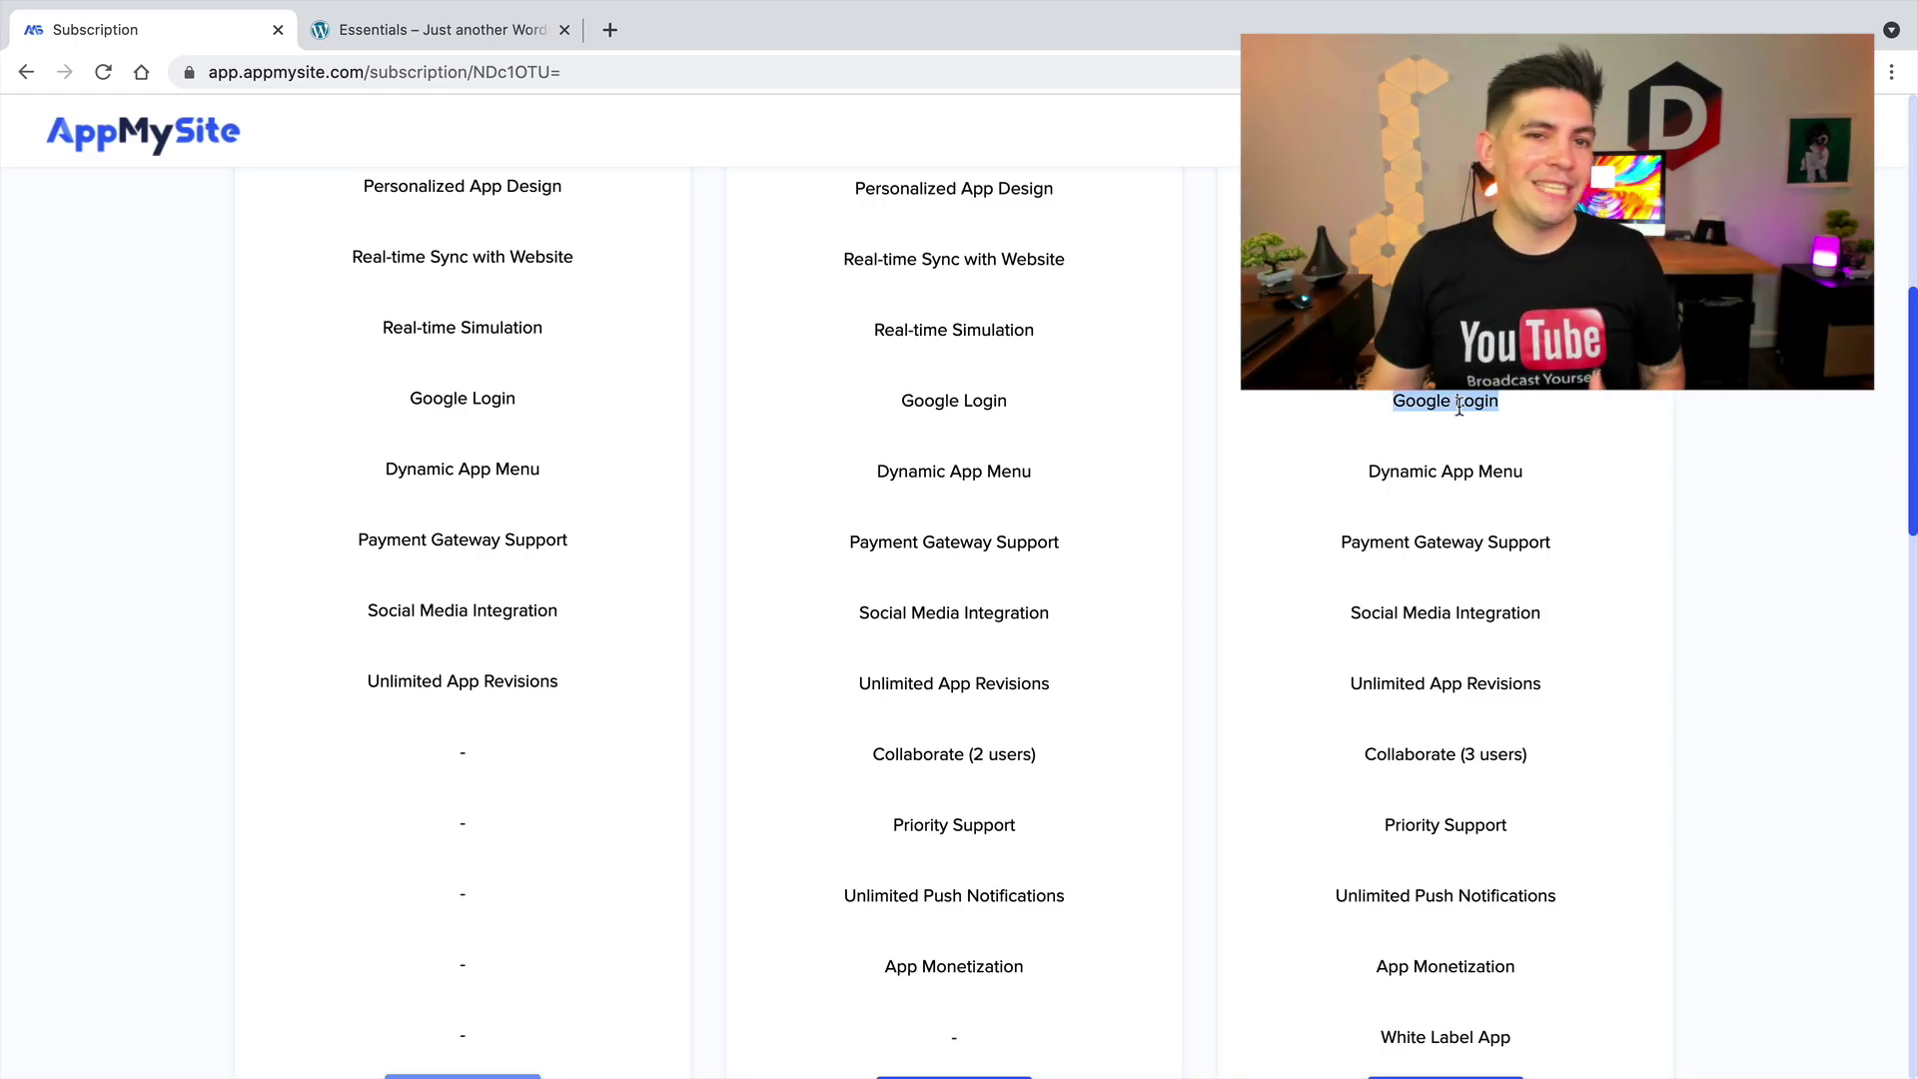
scroll(1459, 404, up, 8)
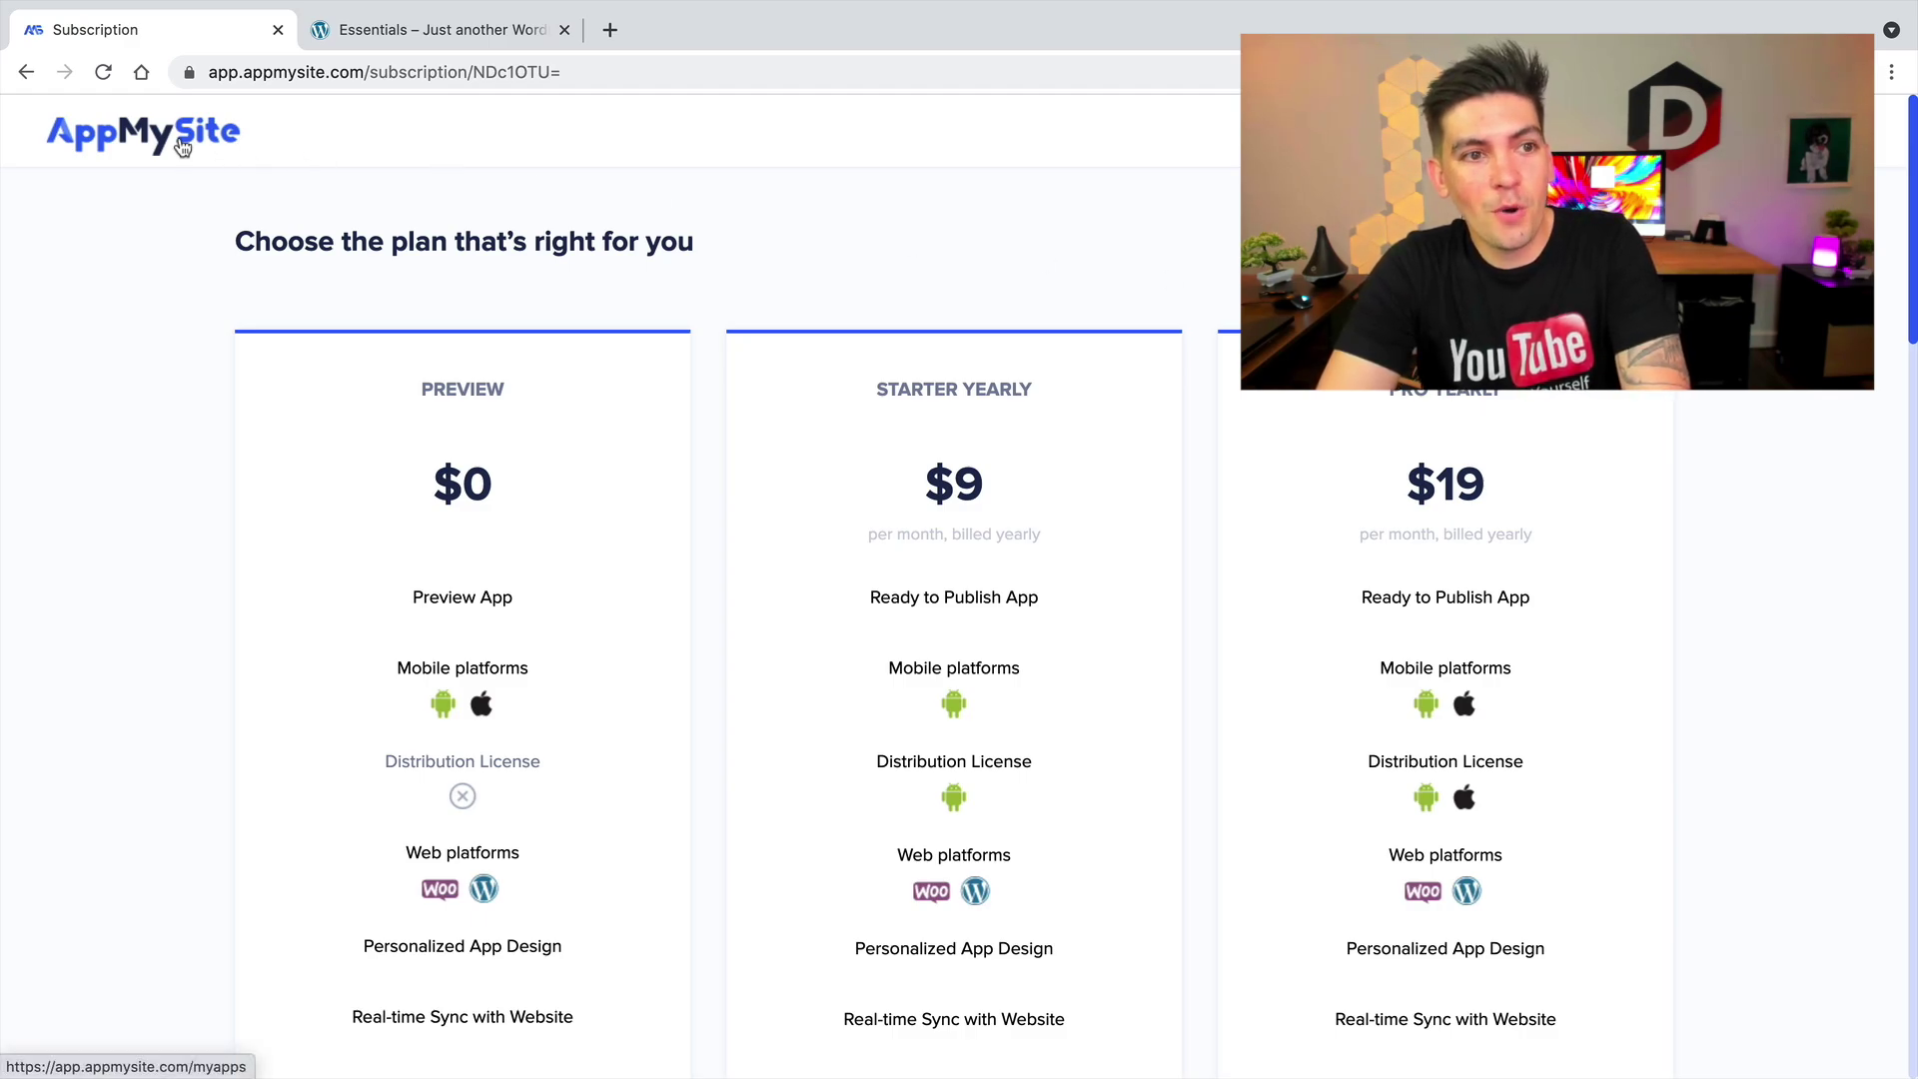
triple_click(1451, 393)
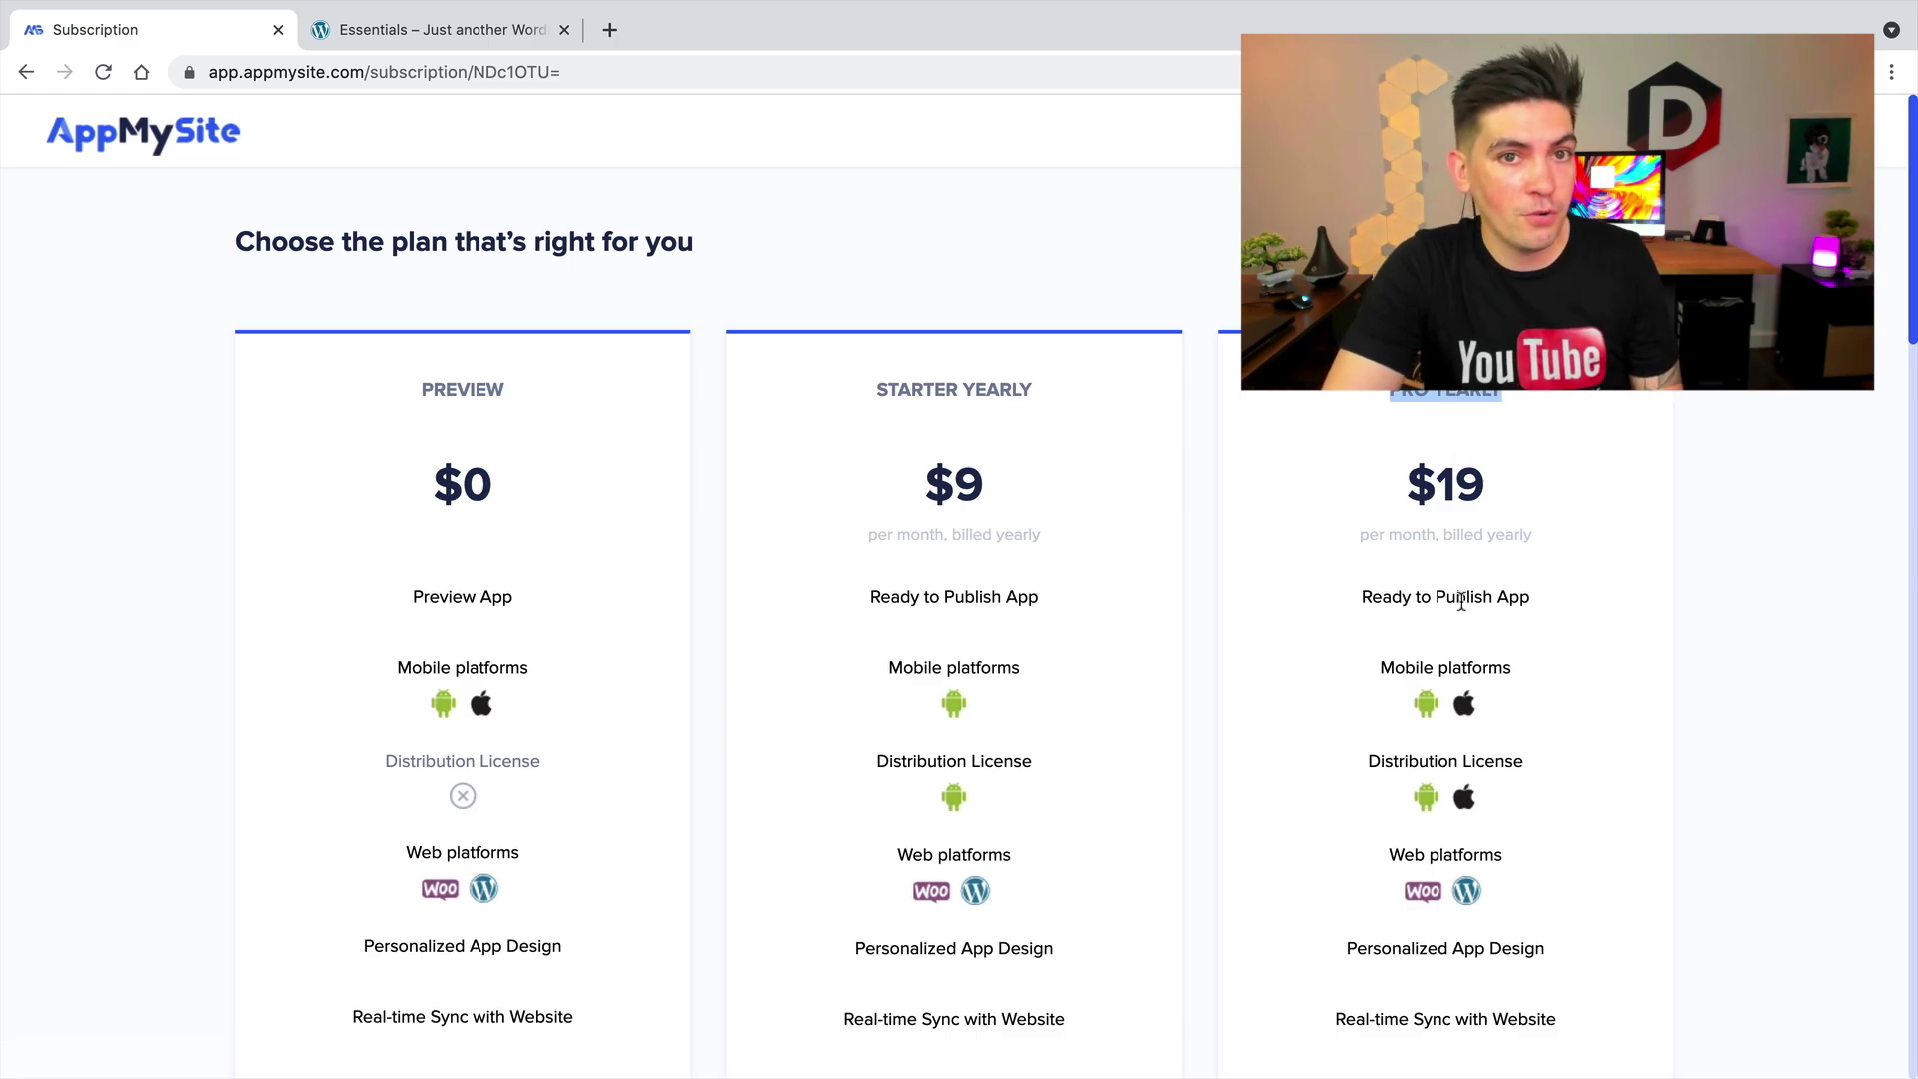
- Open the Pattywack dashboard from My Apps and look through its Appearance, Connectivity and App Settings sections
click(200, 127)
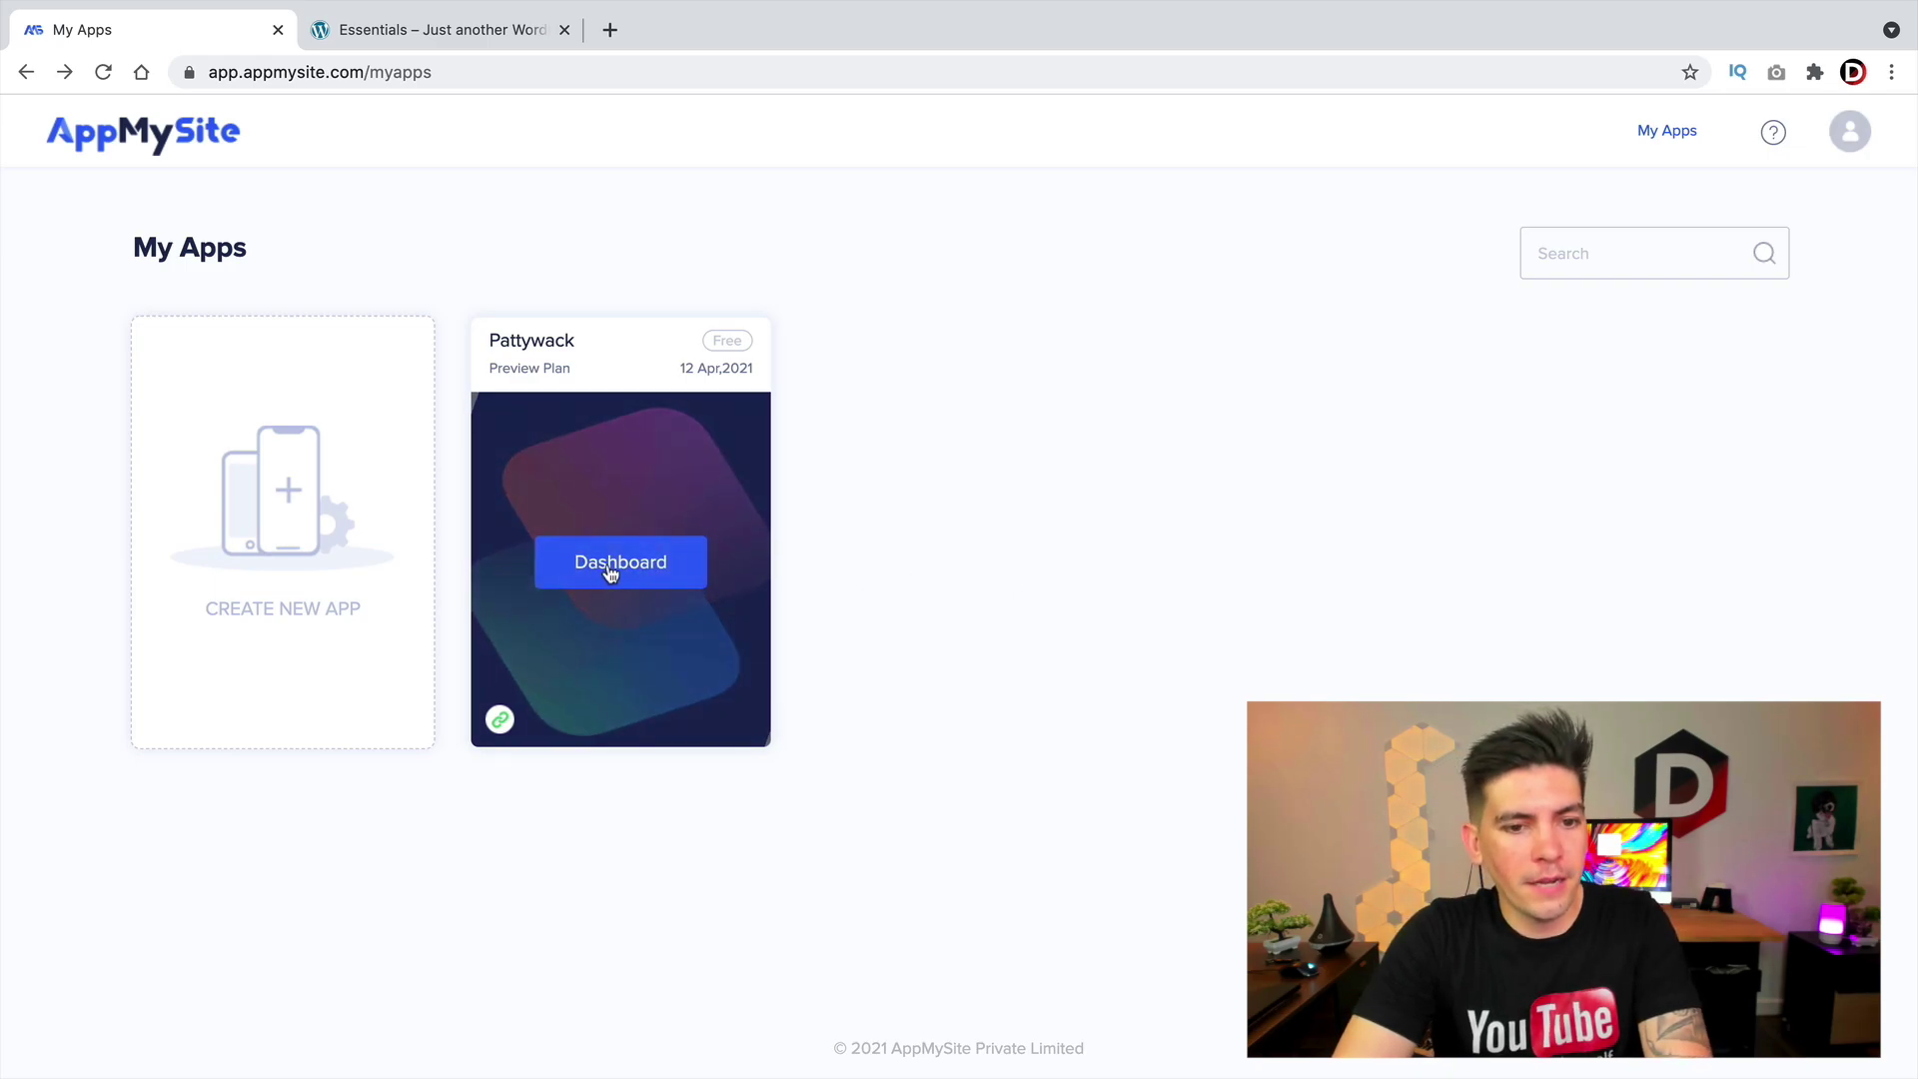
click(612, 574)
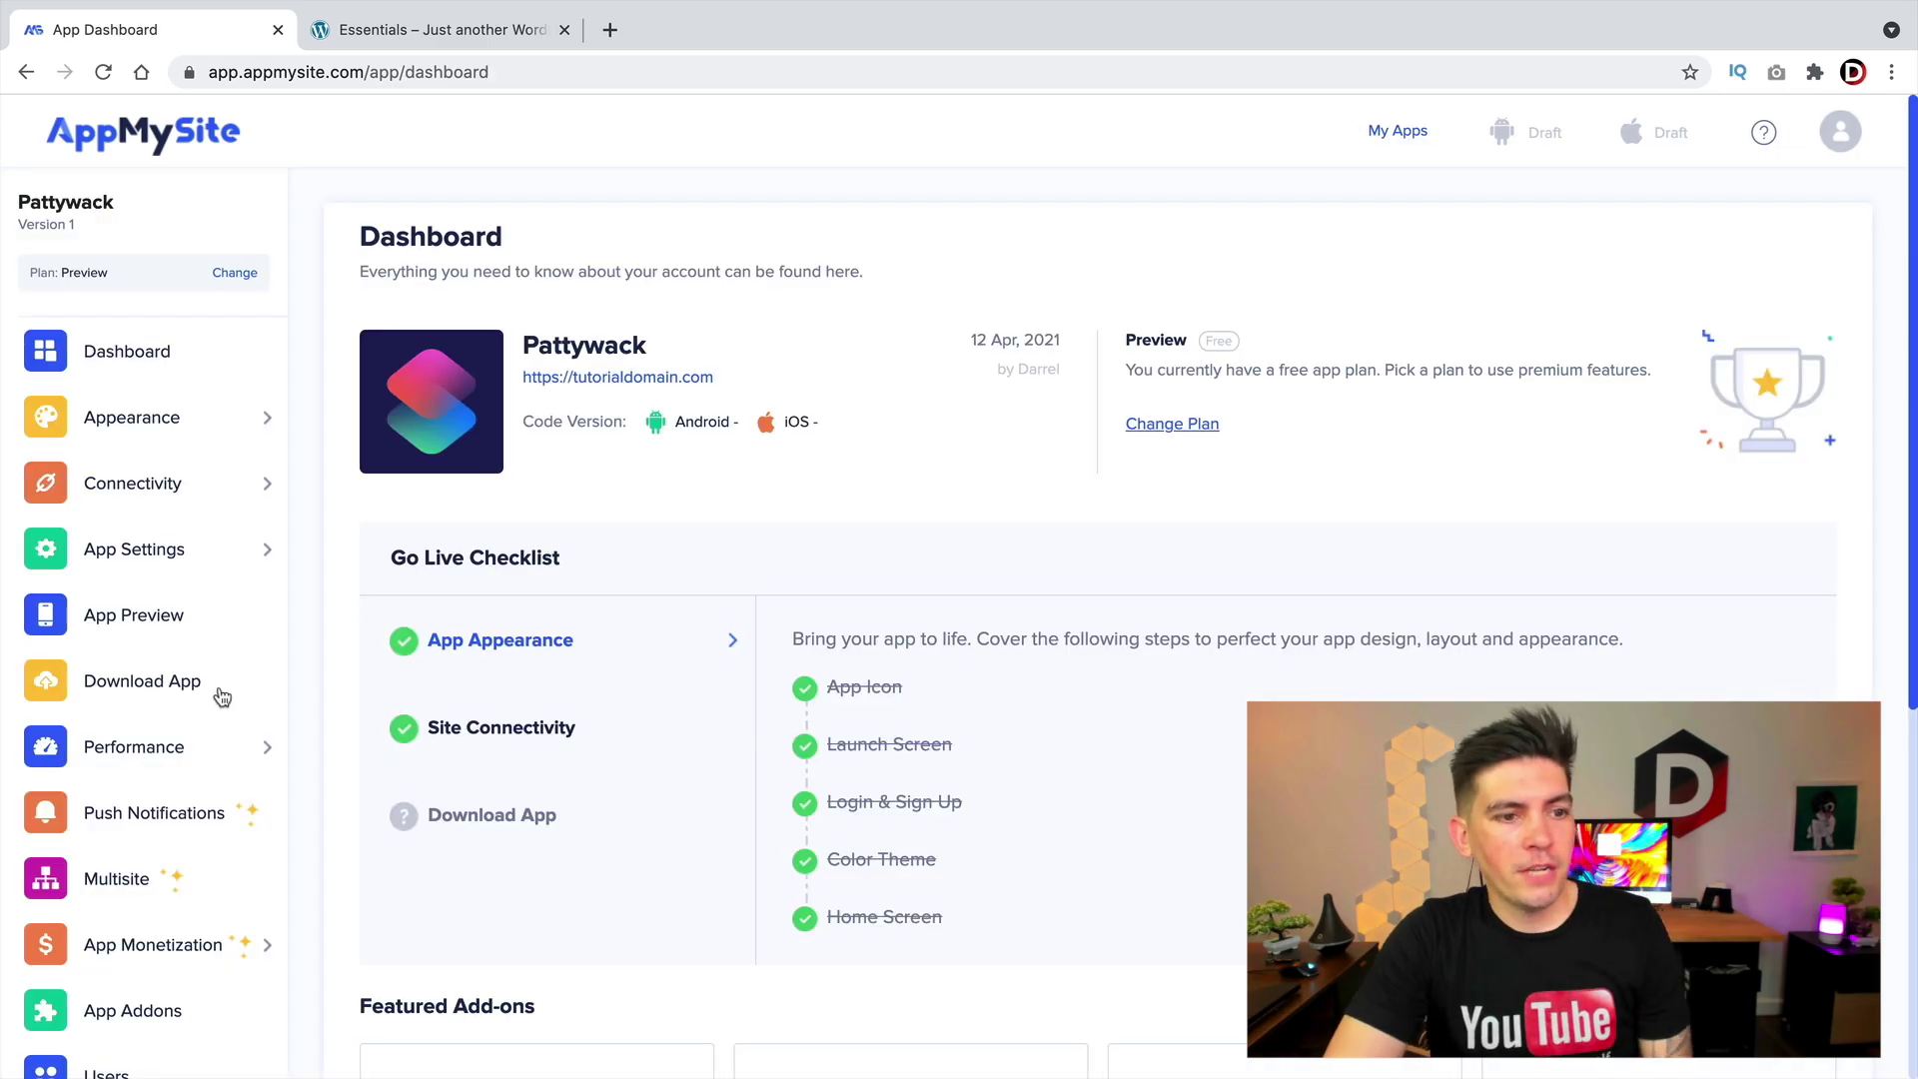
click(213, 426)
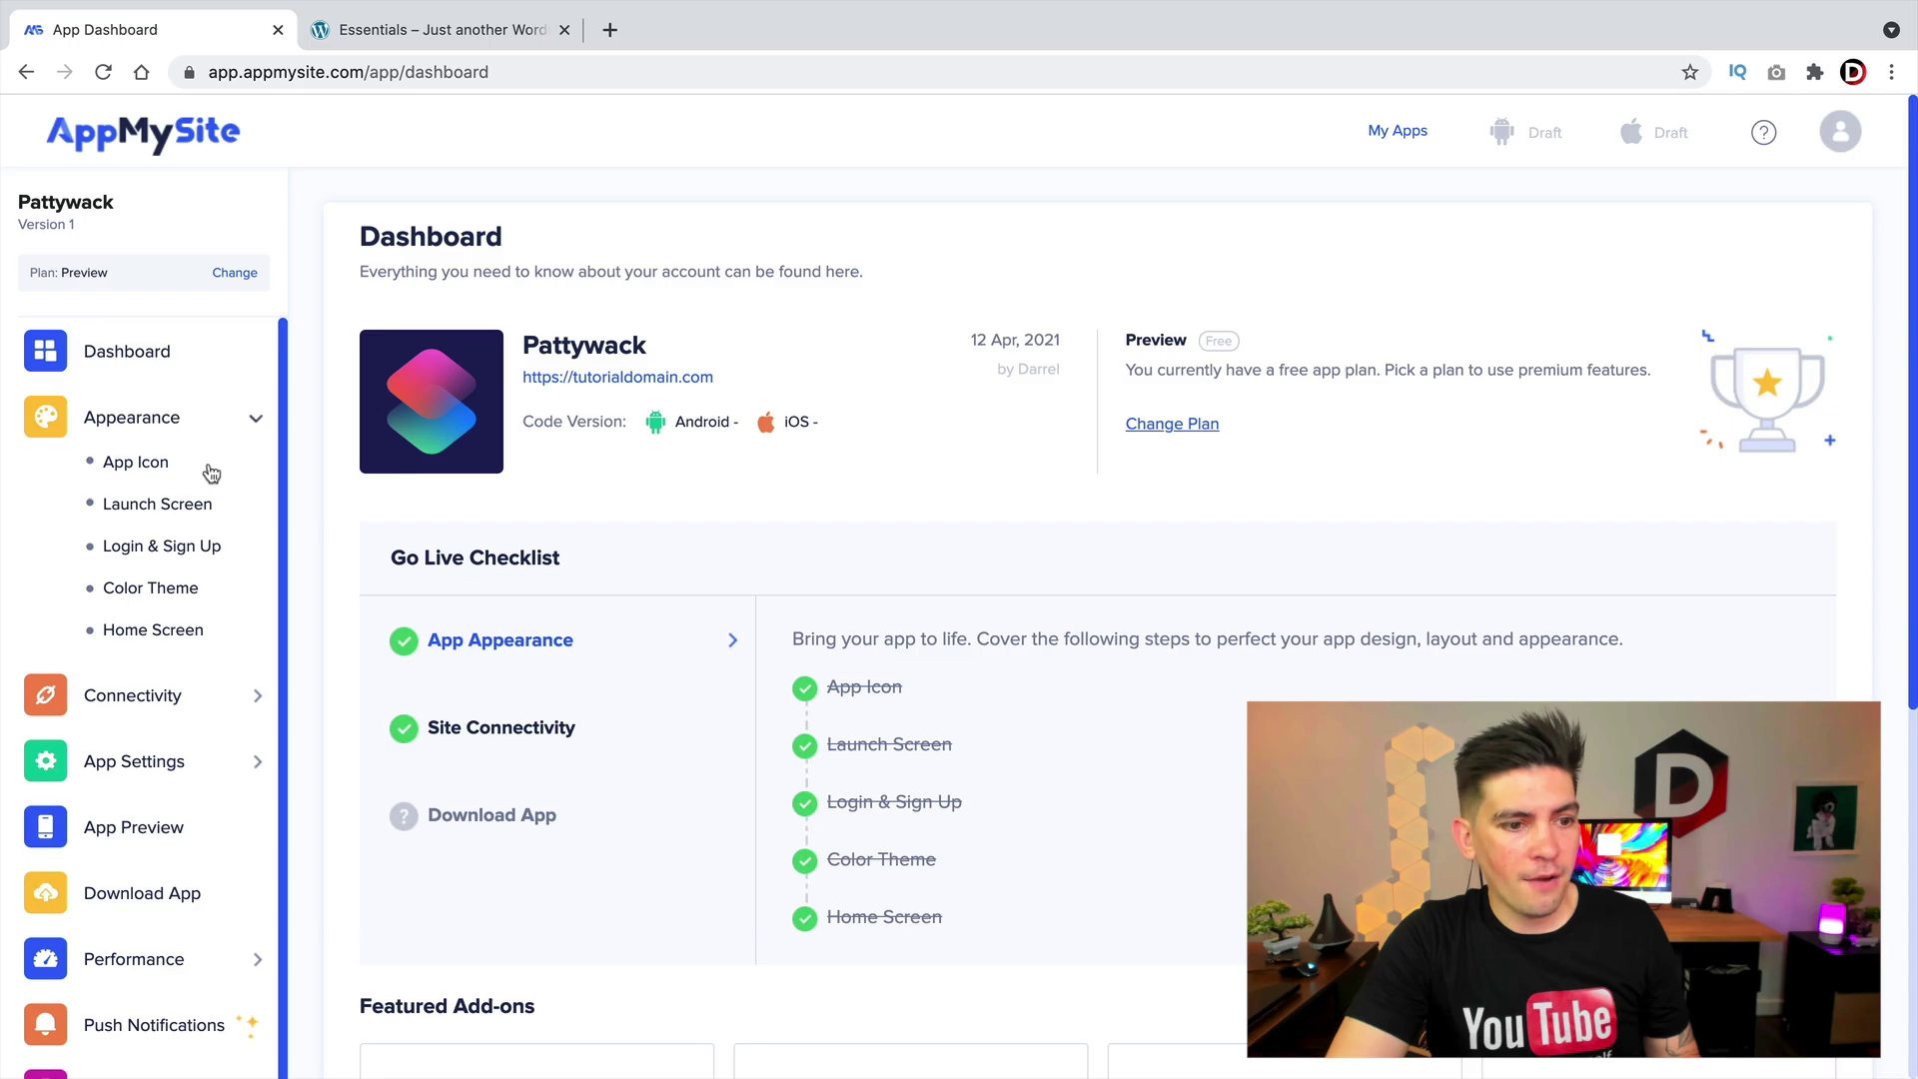
click(176, 710)
click(195, 642)
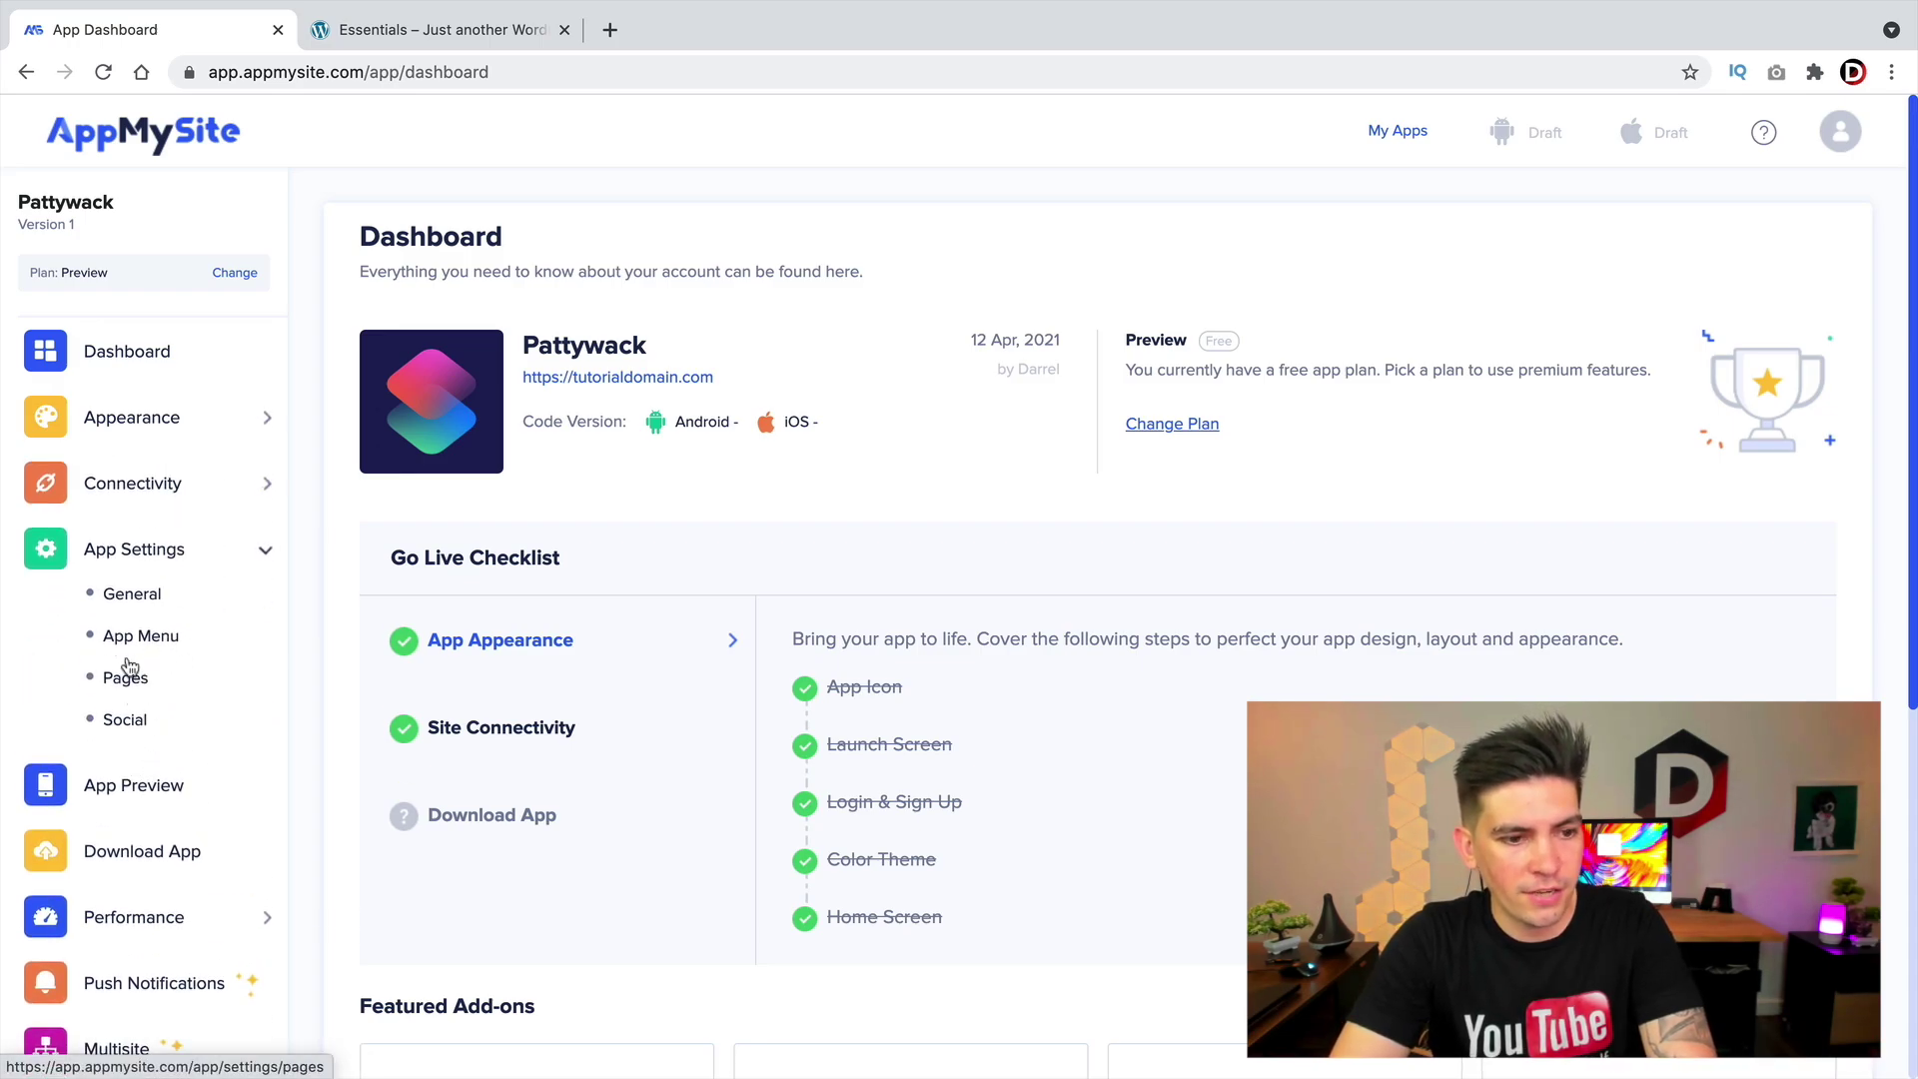
- Look through the Social, Pages, App Menu and General app settings and return to the dashboard
click(133, 718)
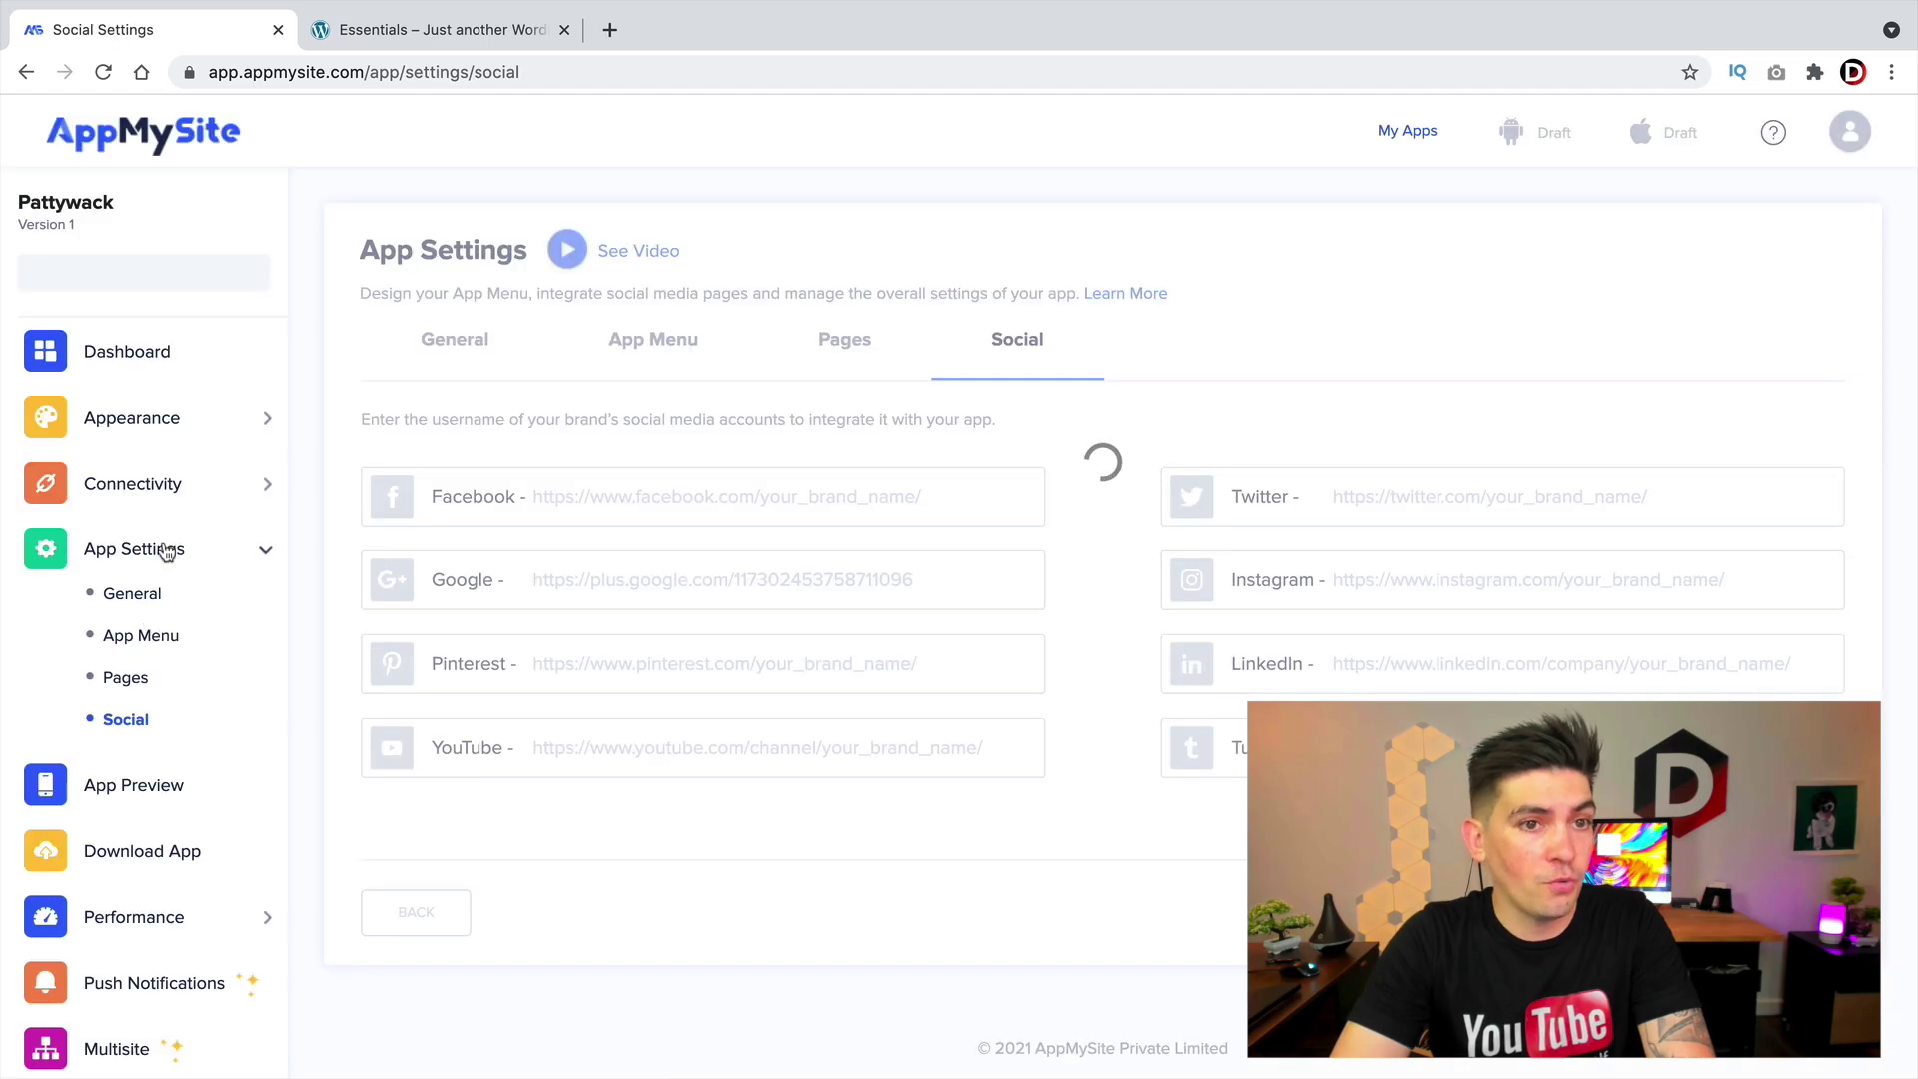
click(866, 346)
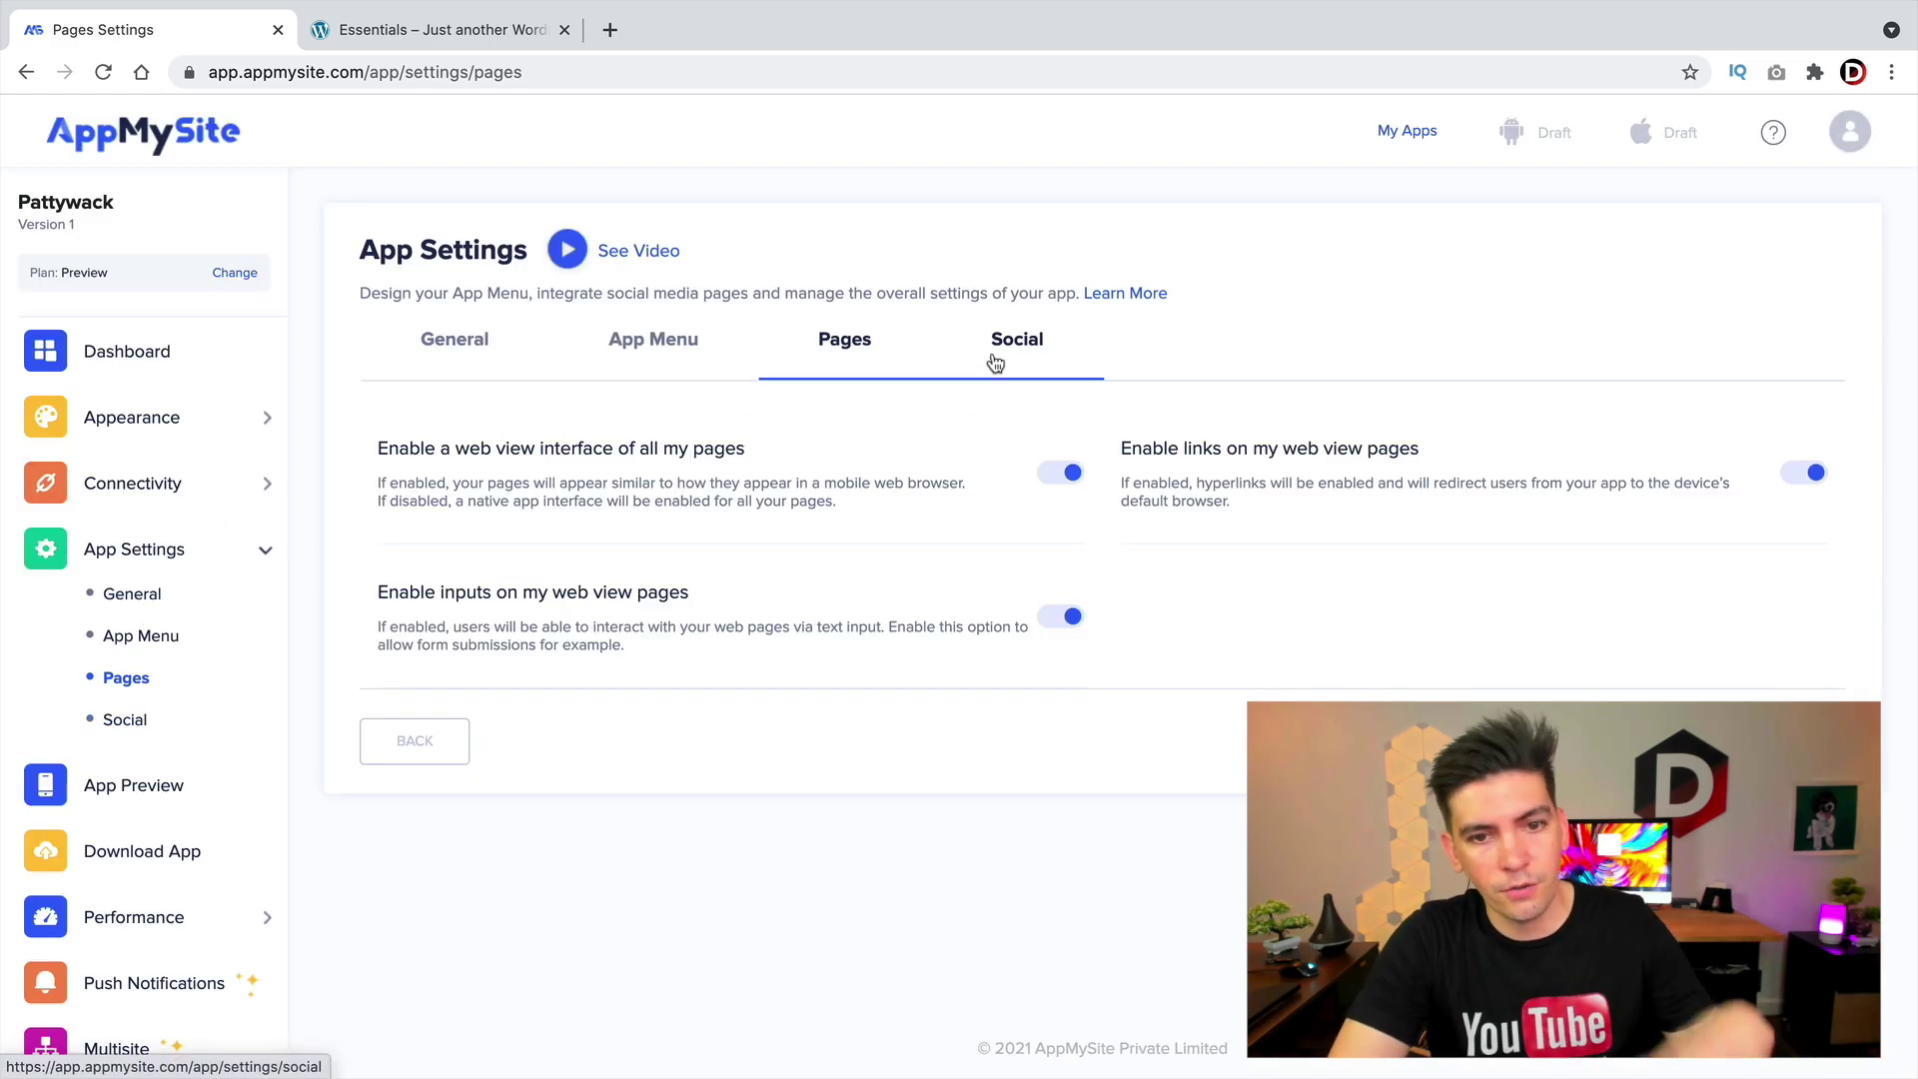
click(630, 355)
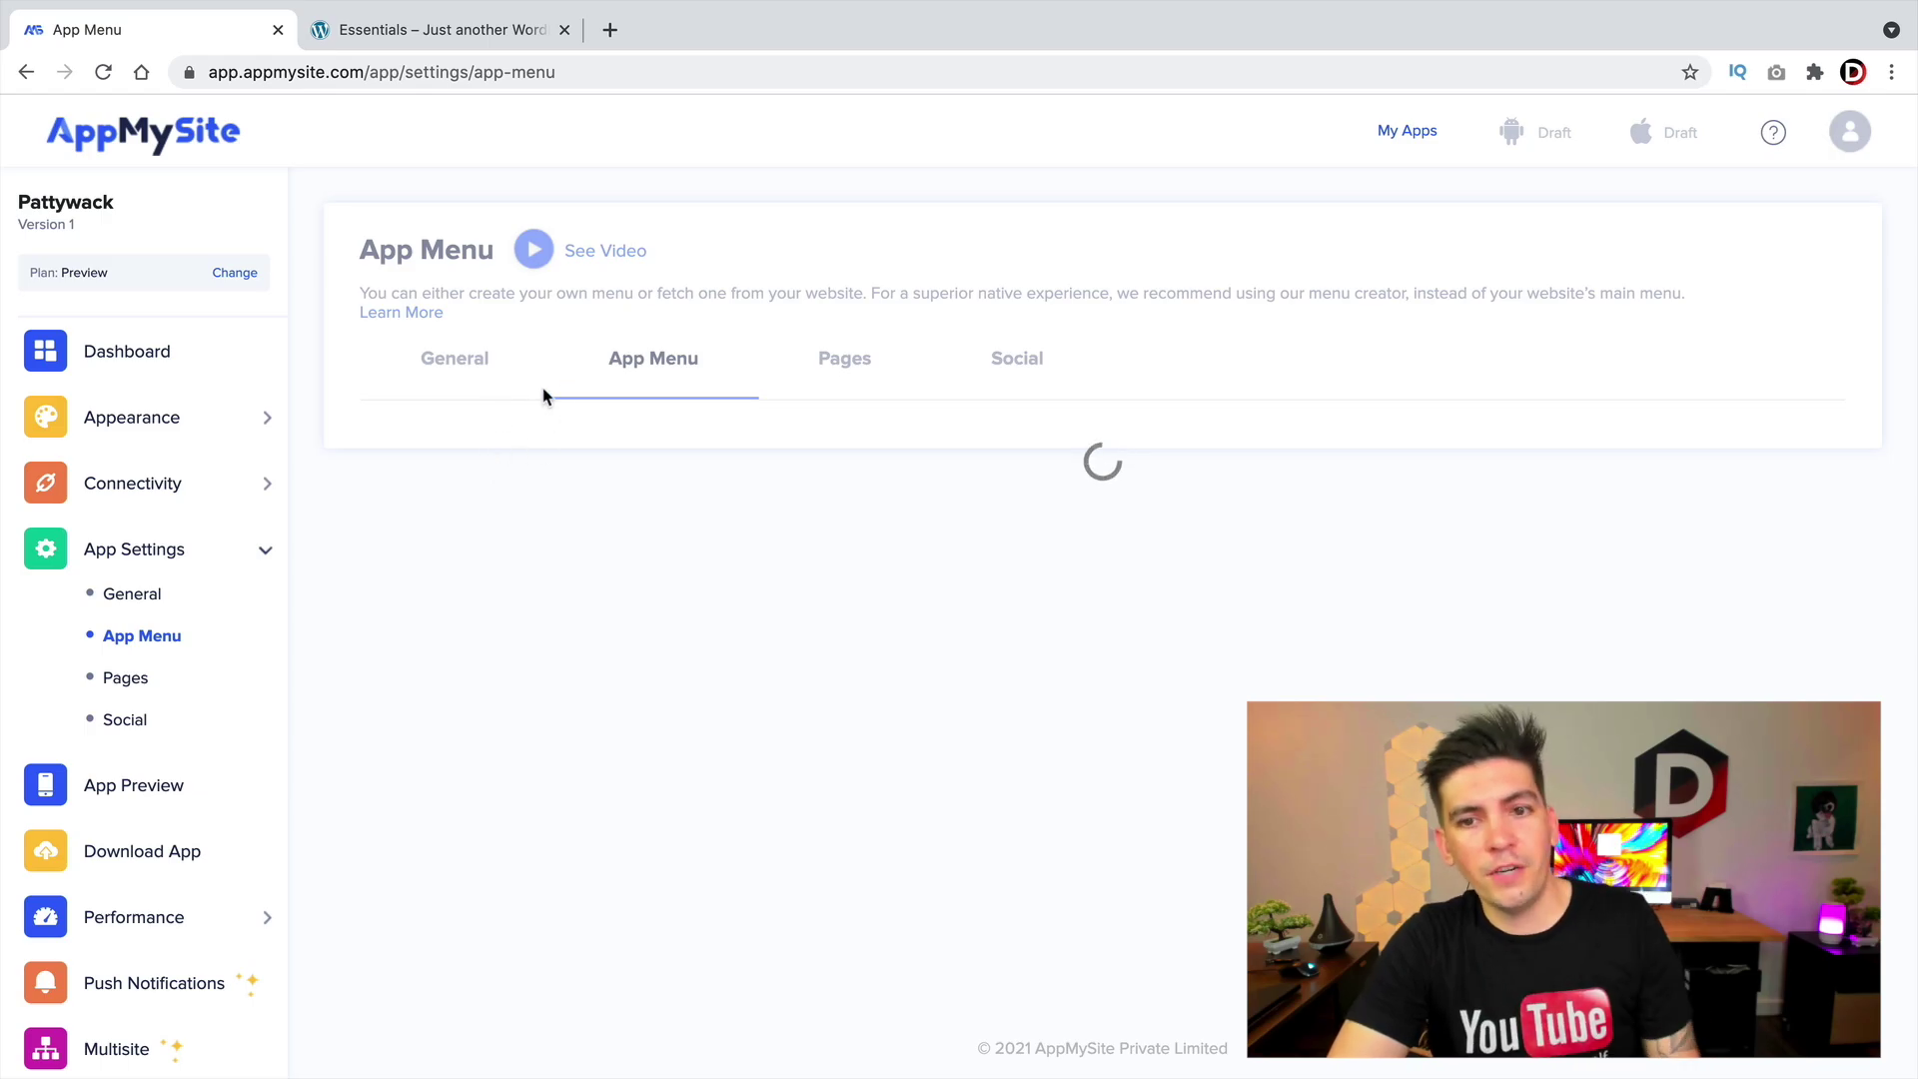
click(492, 357)
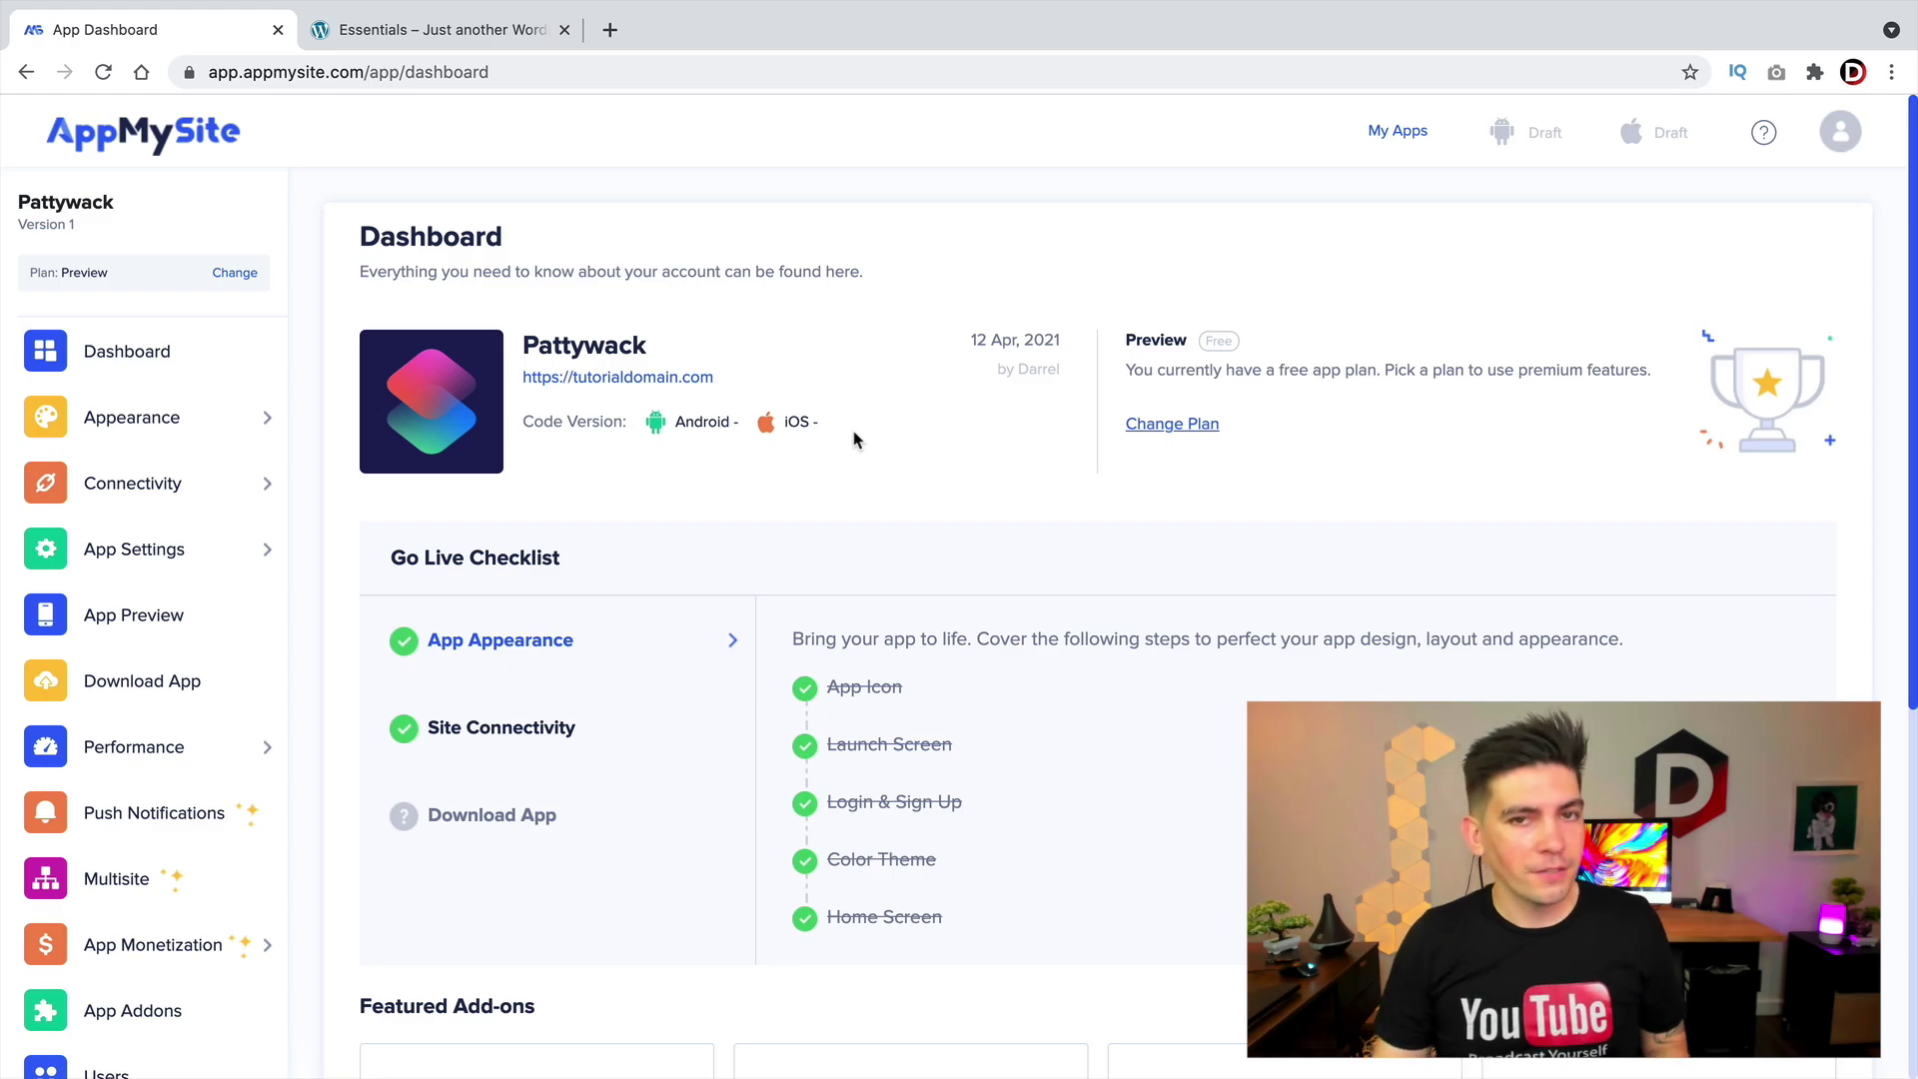
- Review the dashboard's Featured Add-ons, open the White Label add-on's page and go back to the dashboard
scroll(849, 442, down, 1)
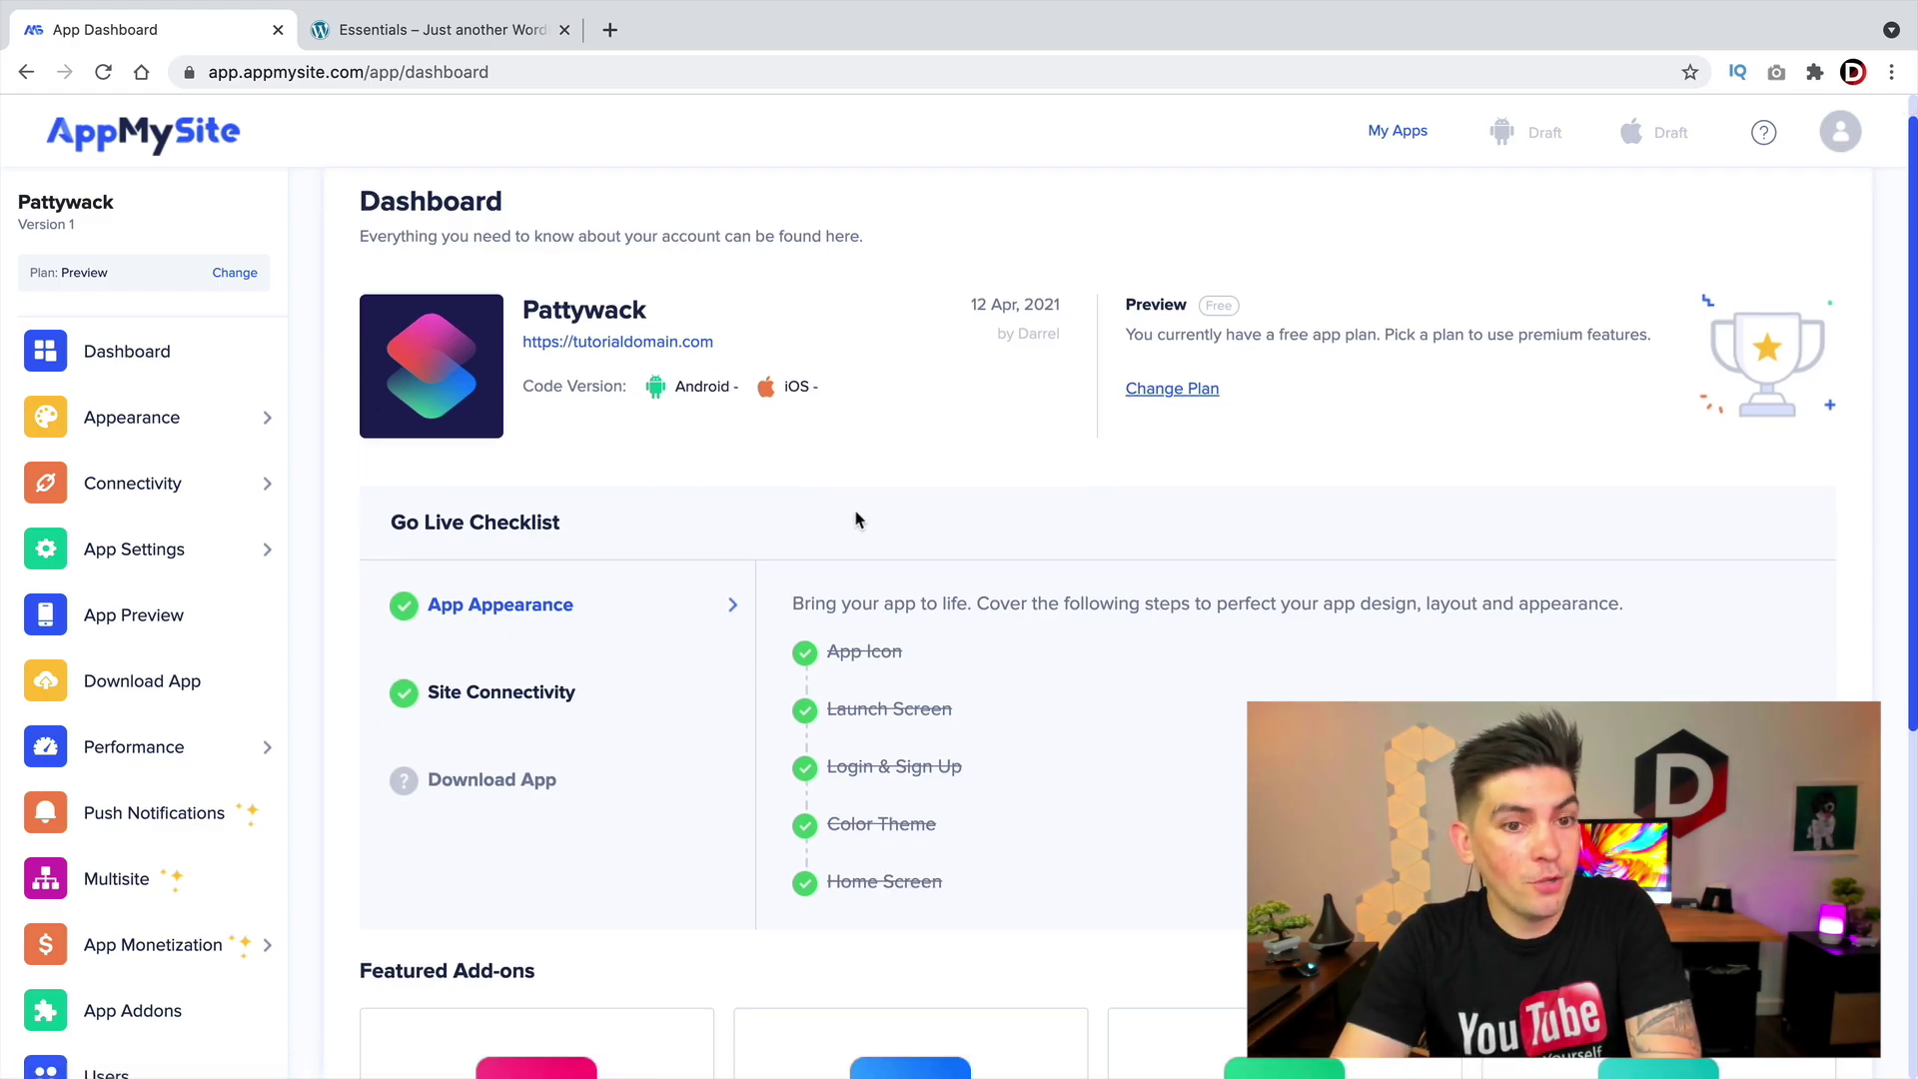
scroll(870, 518, down, 2)
scroll(870, 520, down, 4)
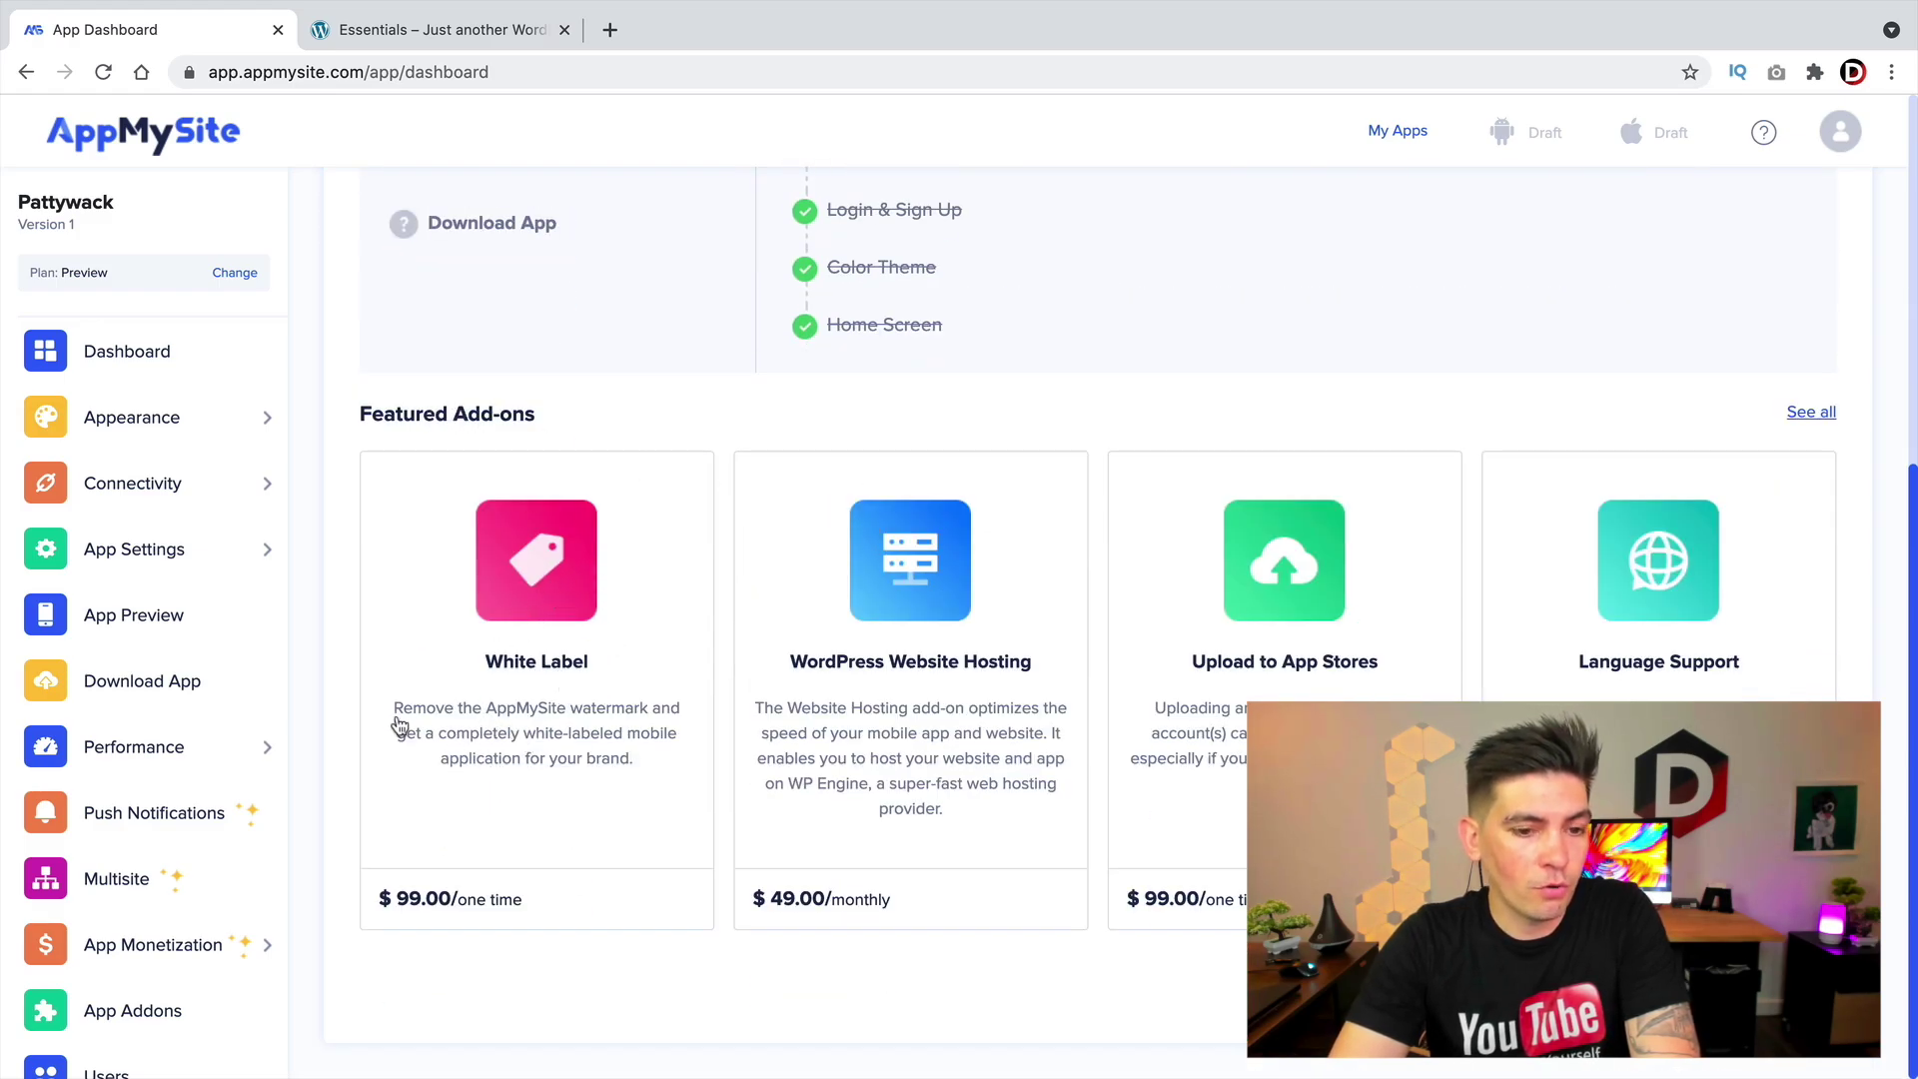
drag(402, 721, 722, 761)
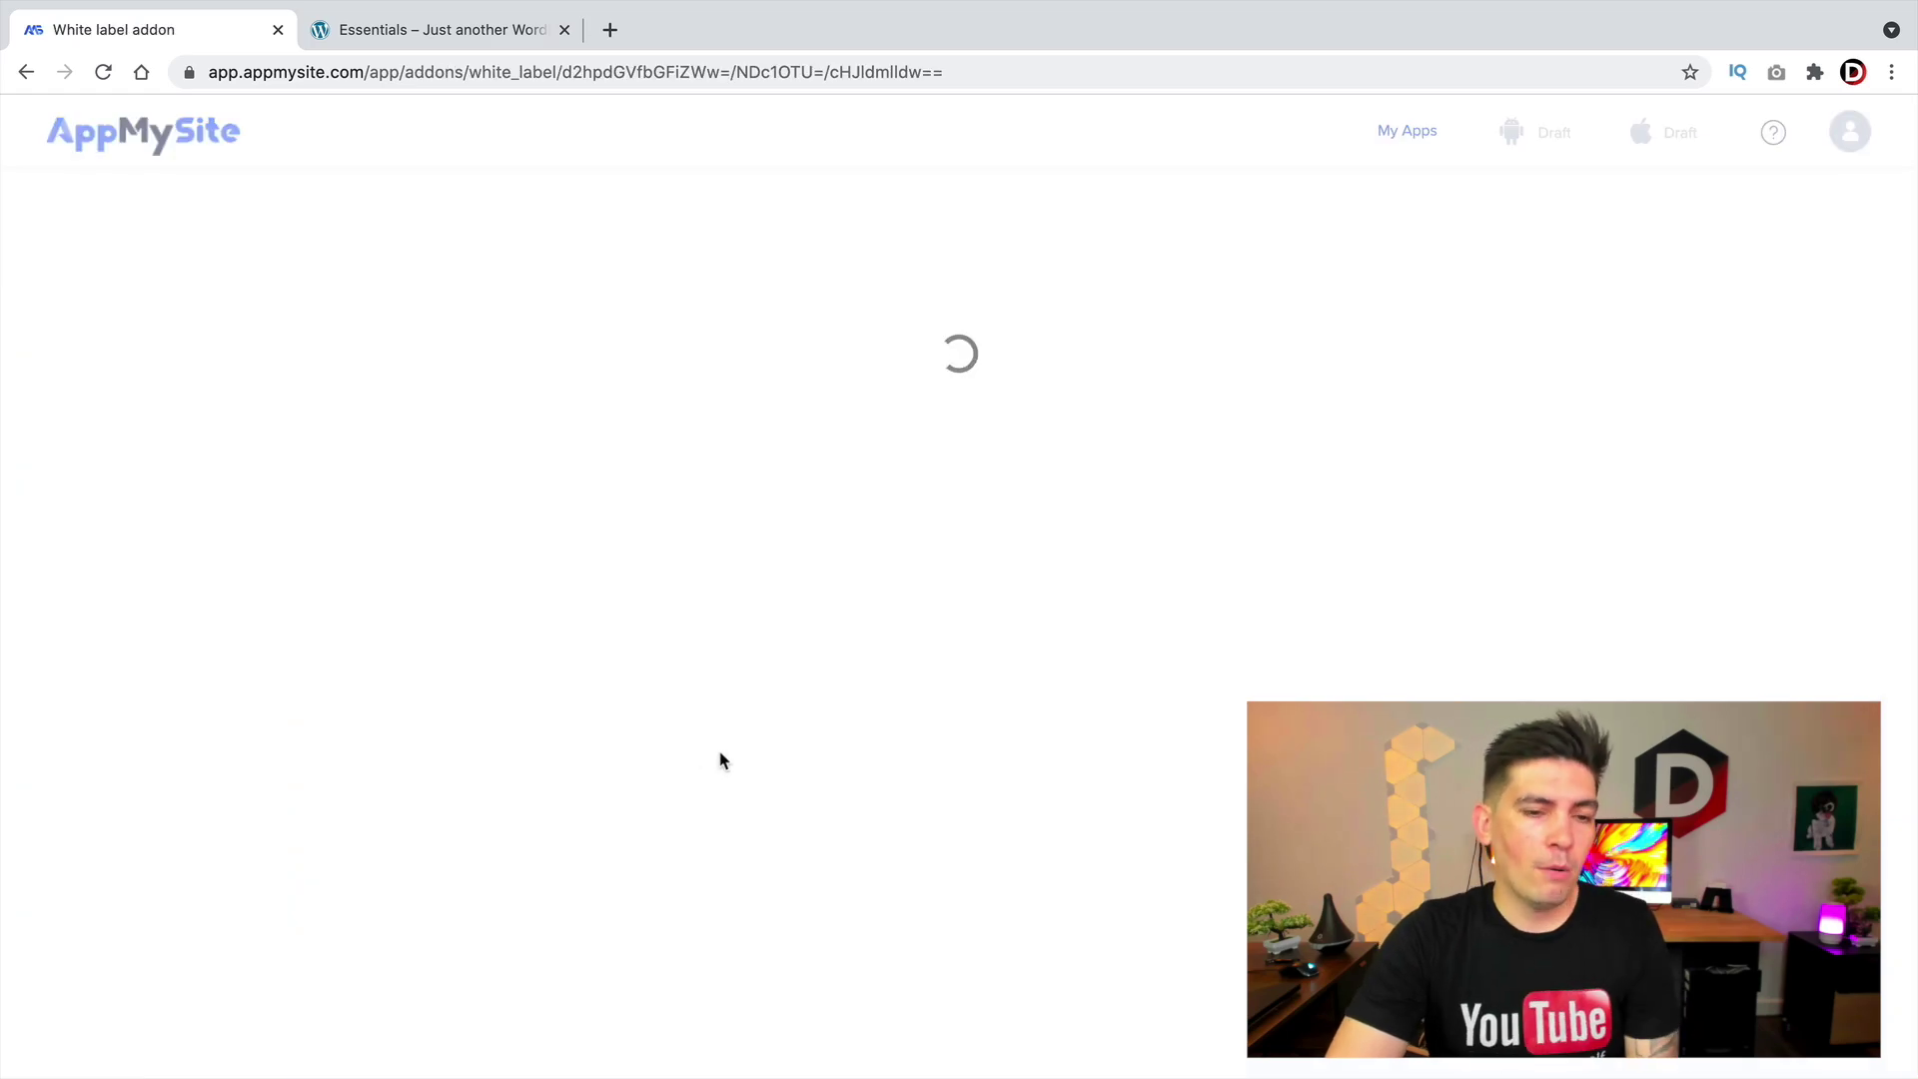
click(26, 72)
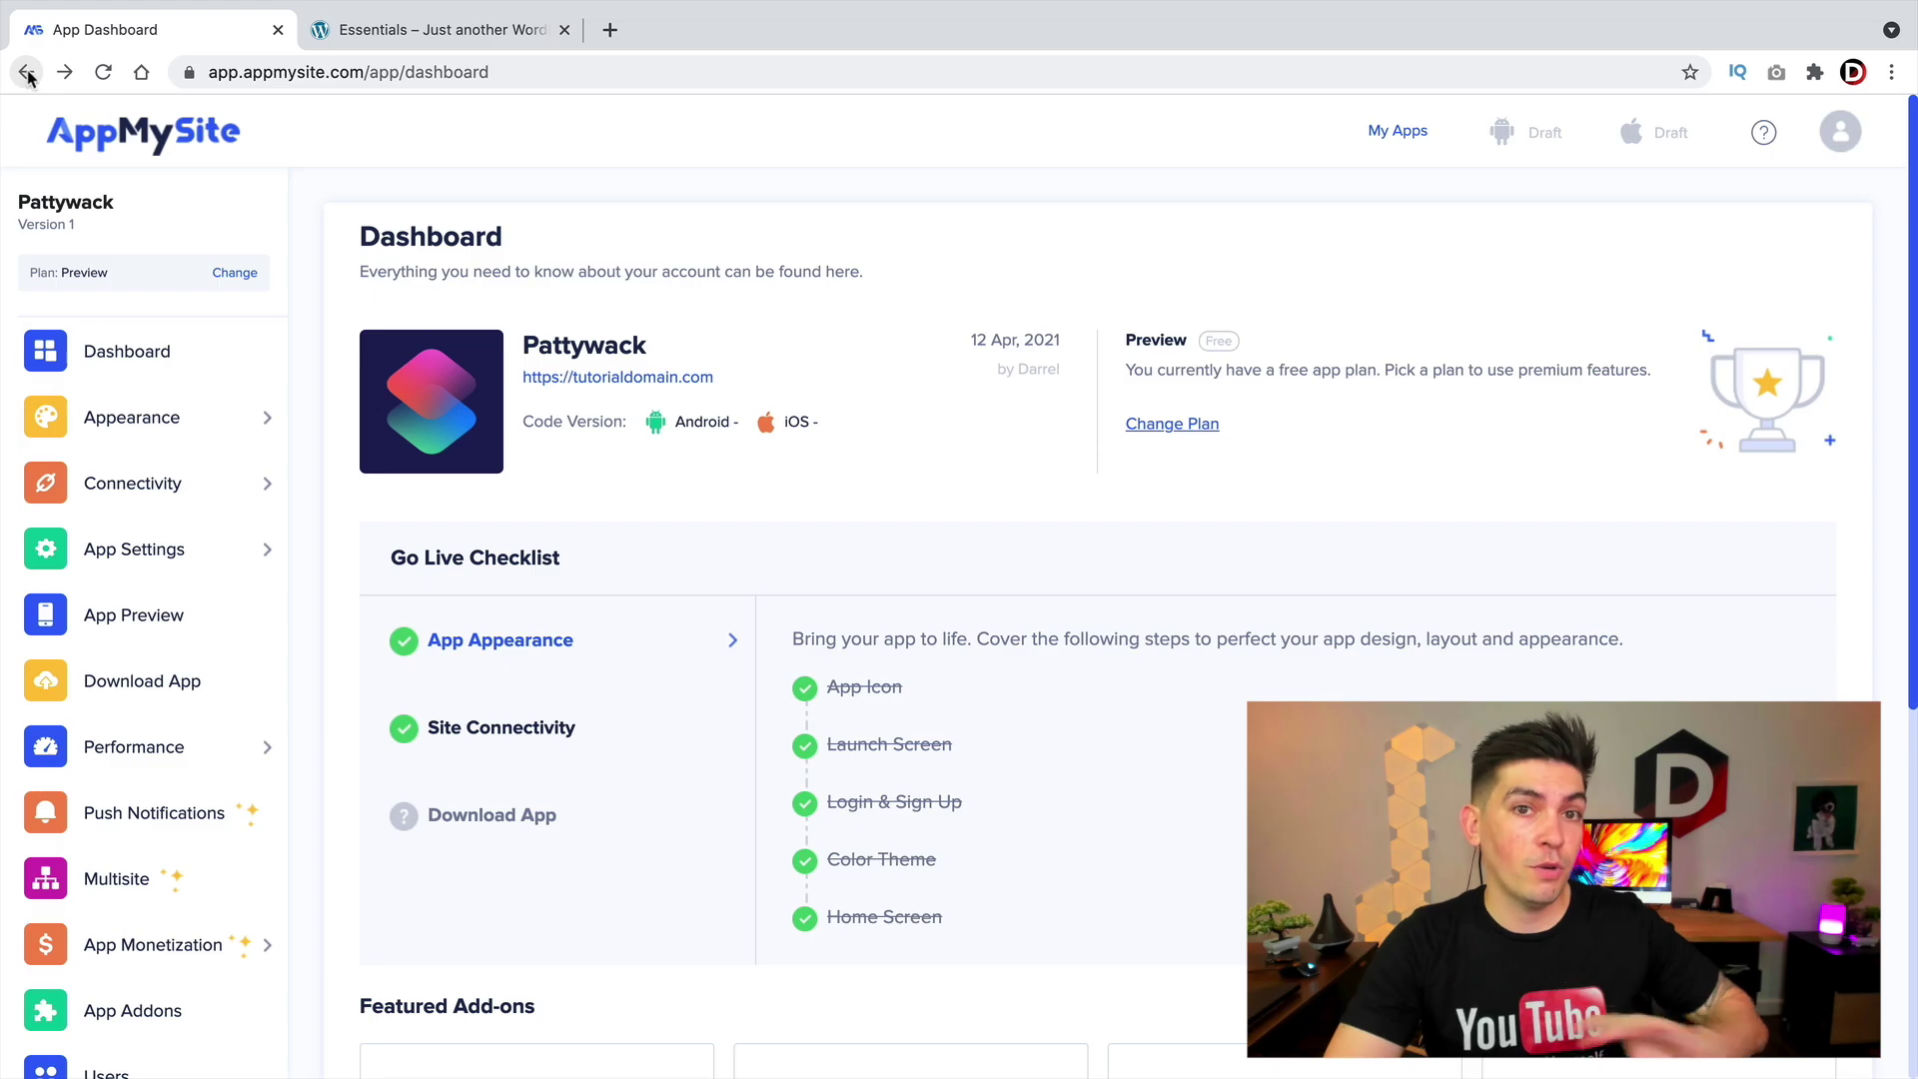
- Open the full list of add-on products and examine each add-on and its price, down to Multisite Support
scroll(920, 793, down, 6)
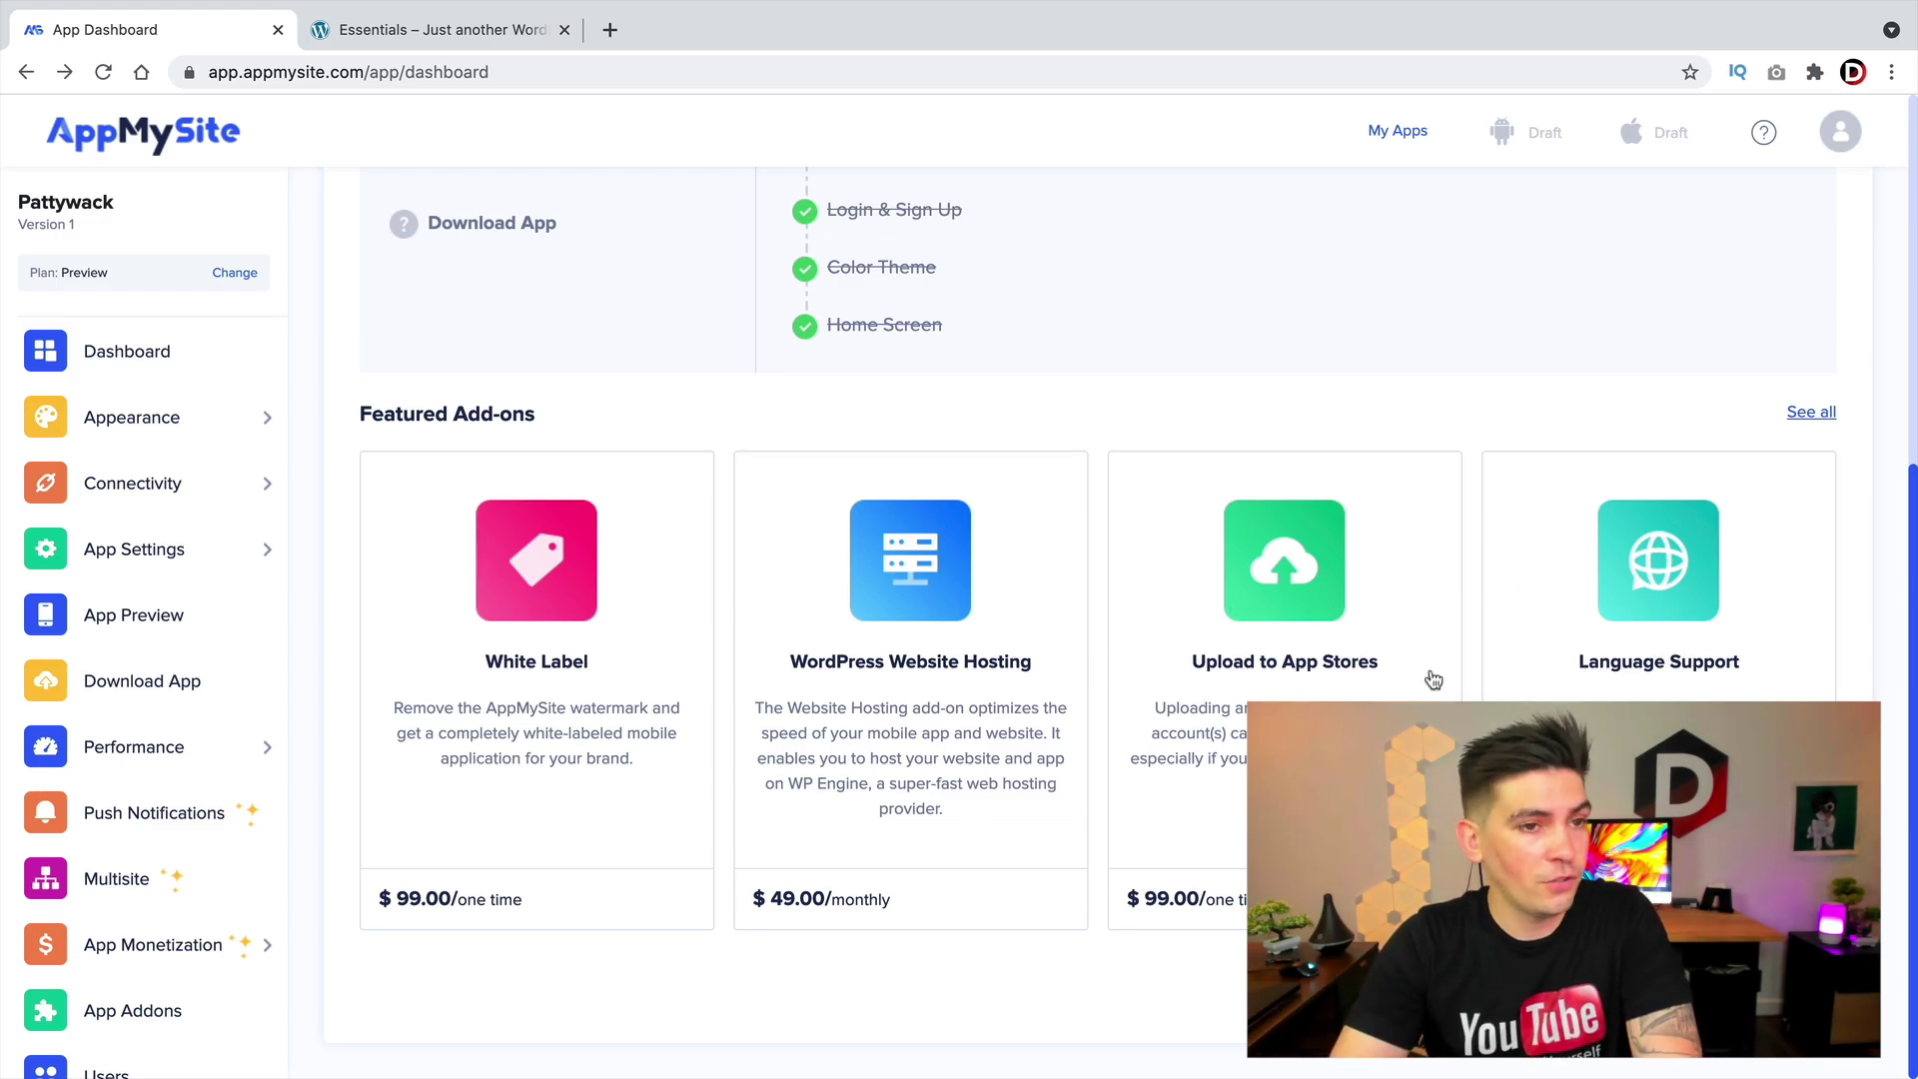
click(1813, 412)
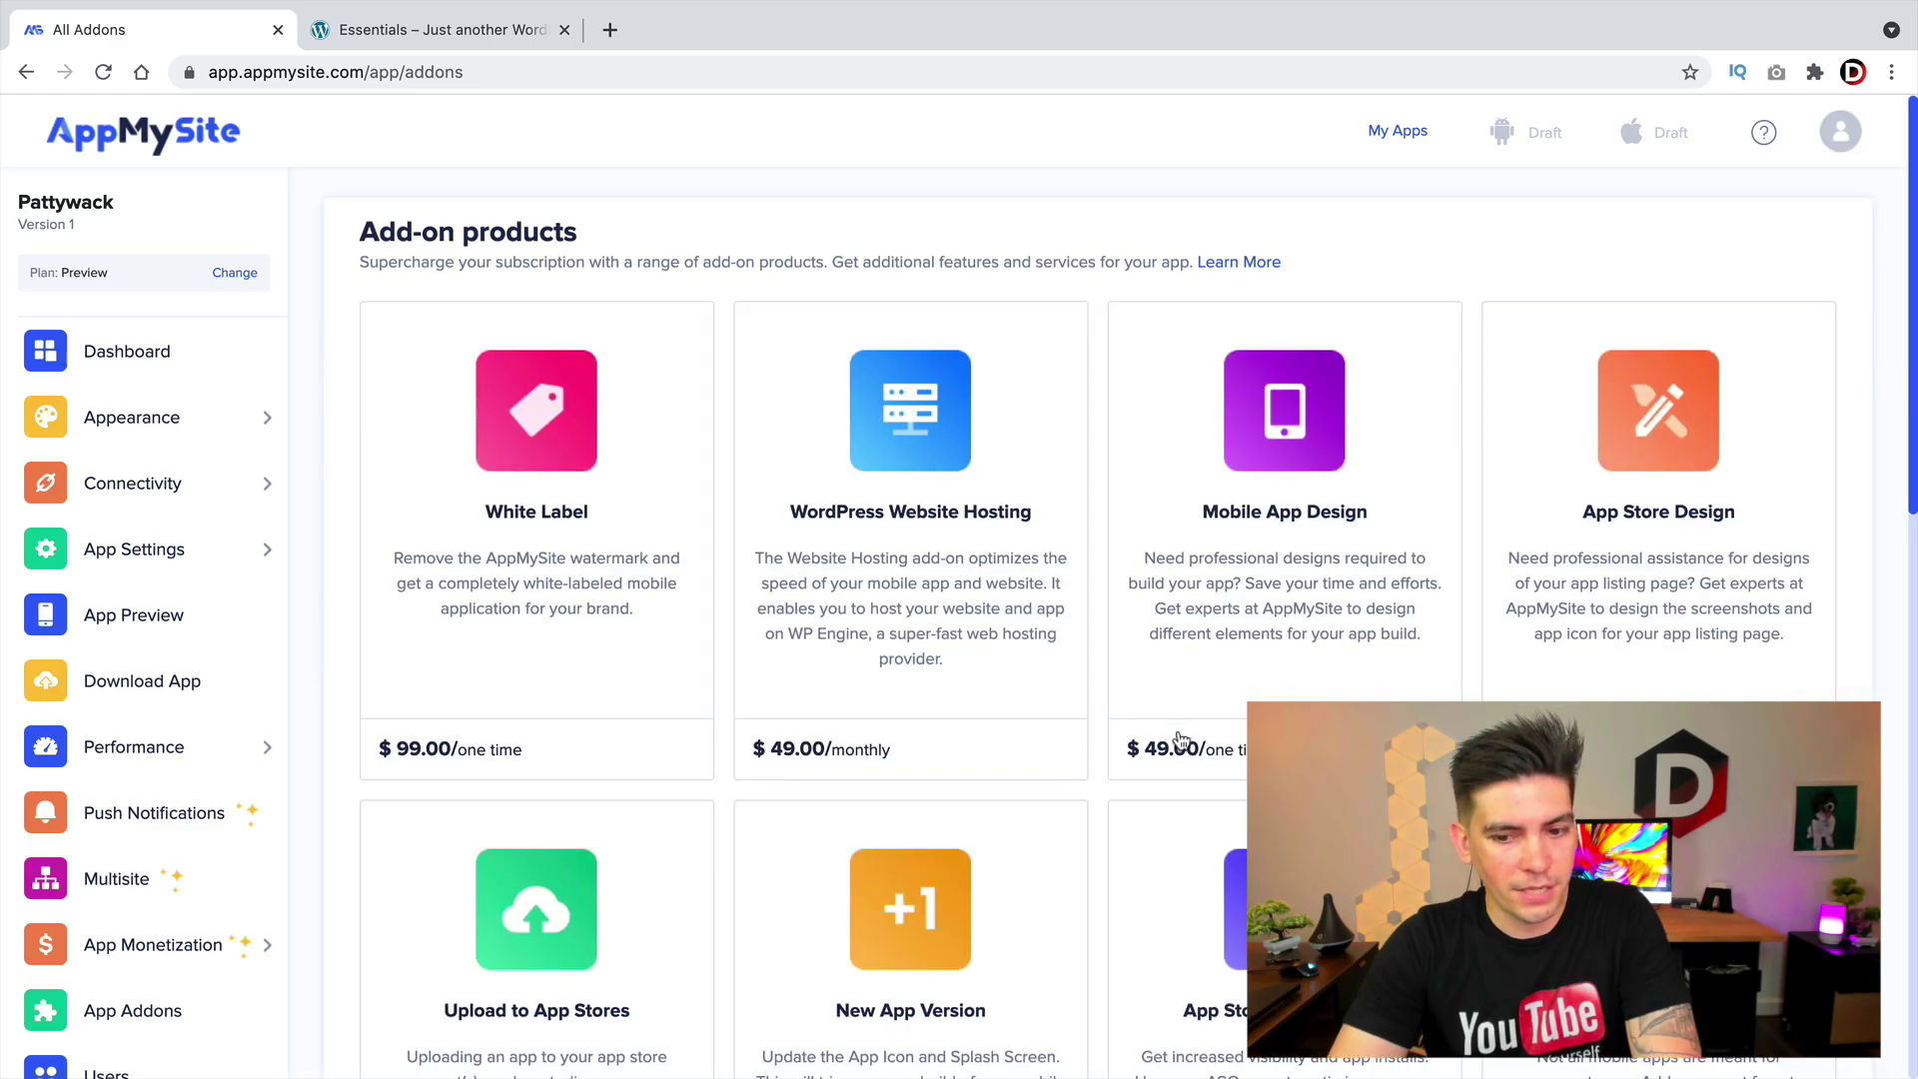
scroll(1180, 749, down, 3)
scroll(1180, 750, down, 3)
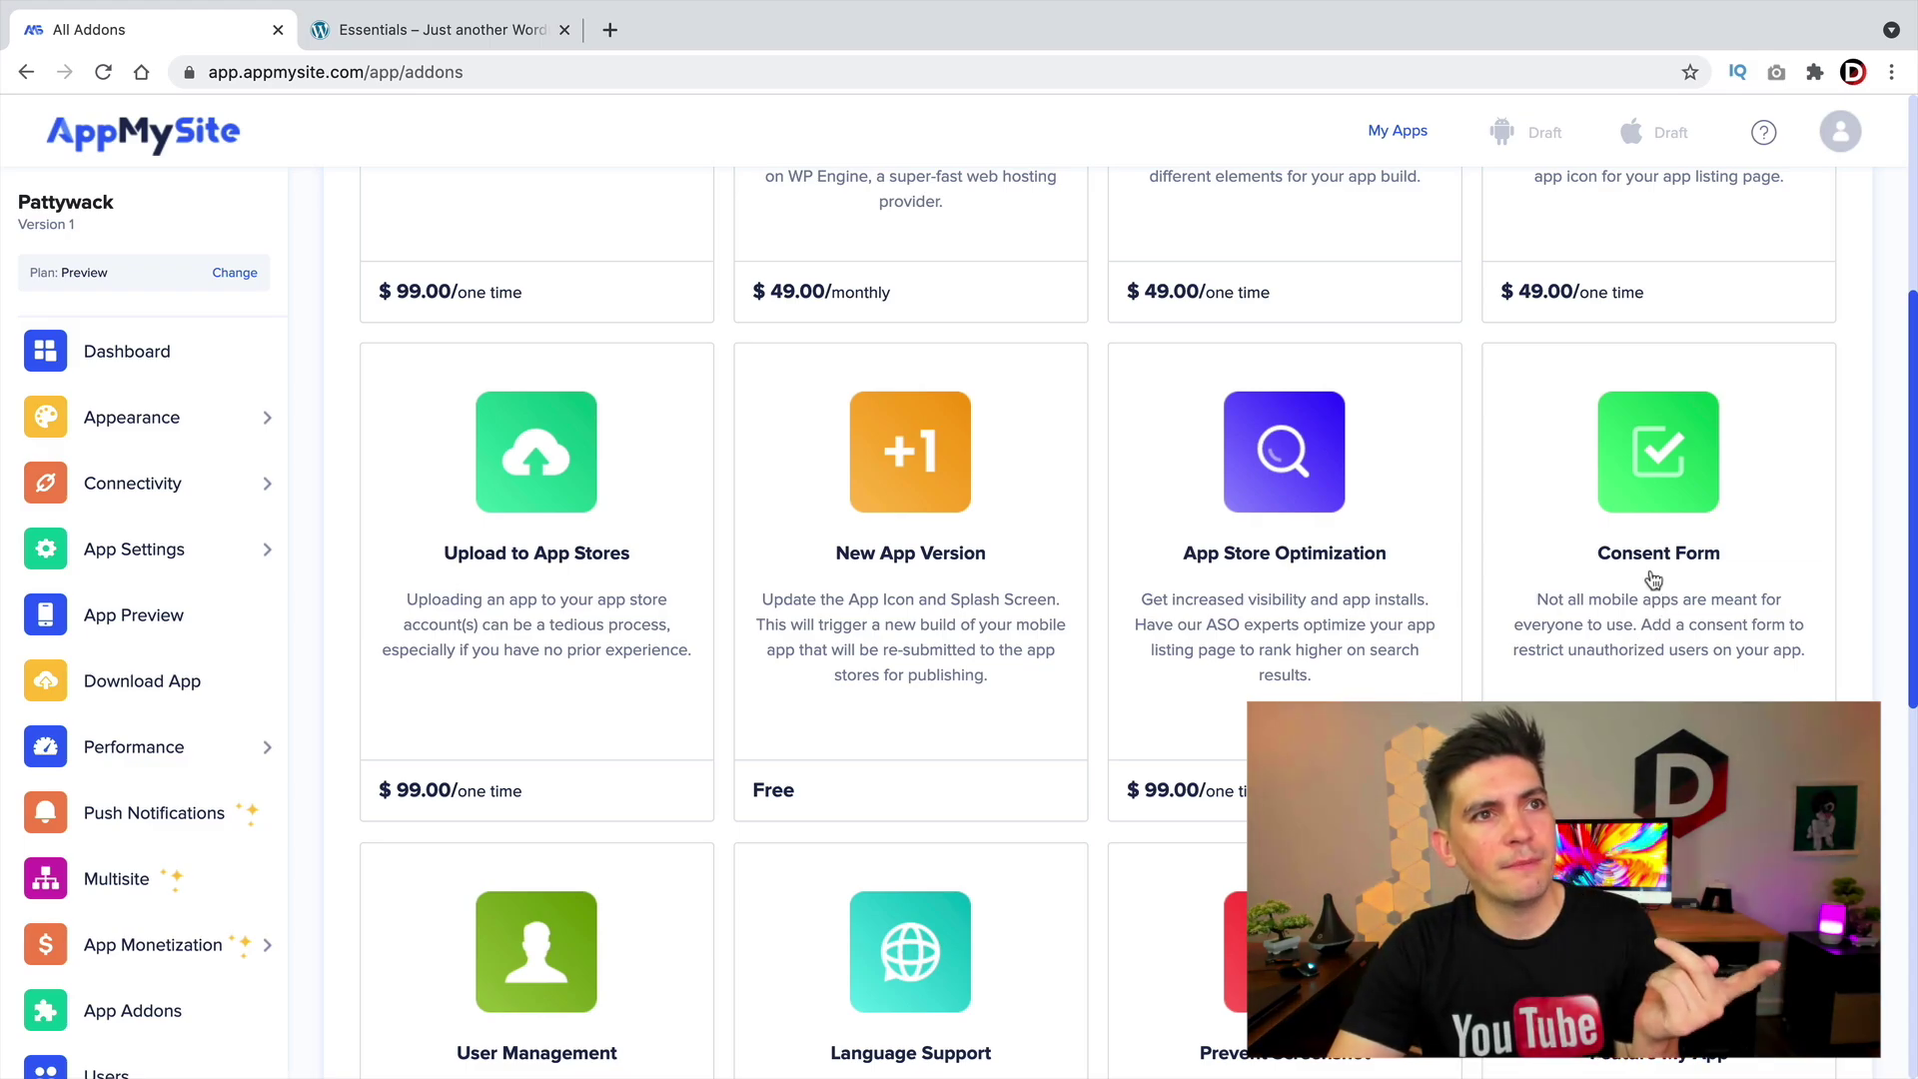
scroll(1604, 626, down, 4)
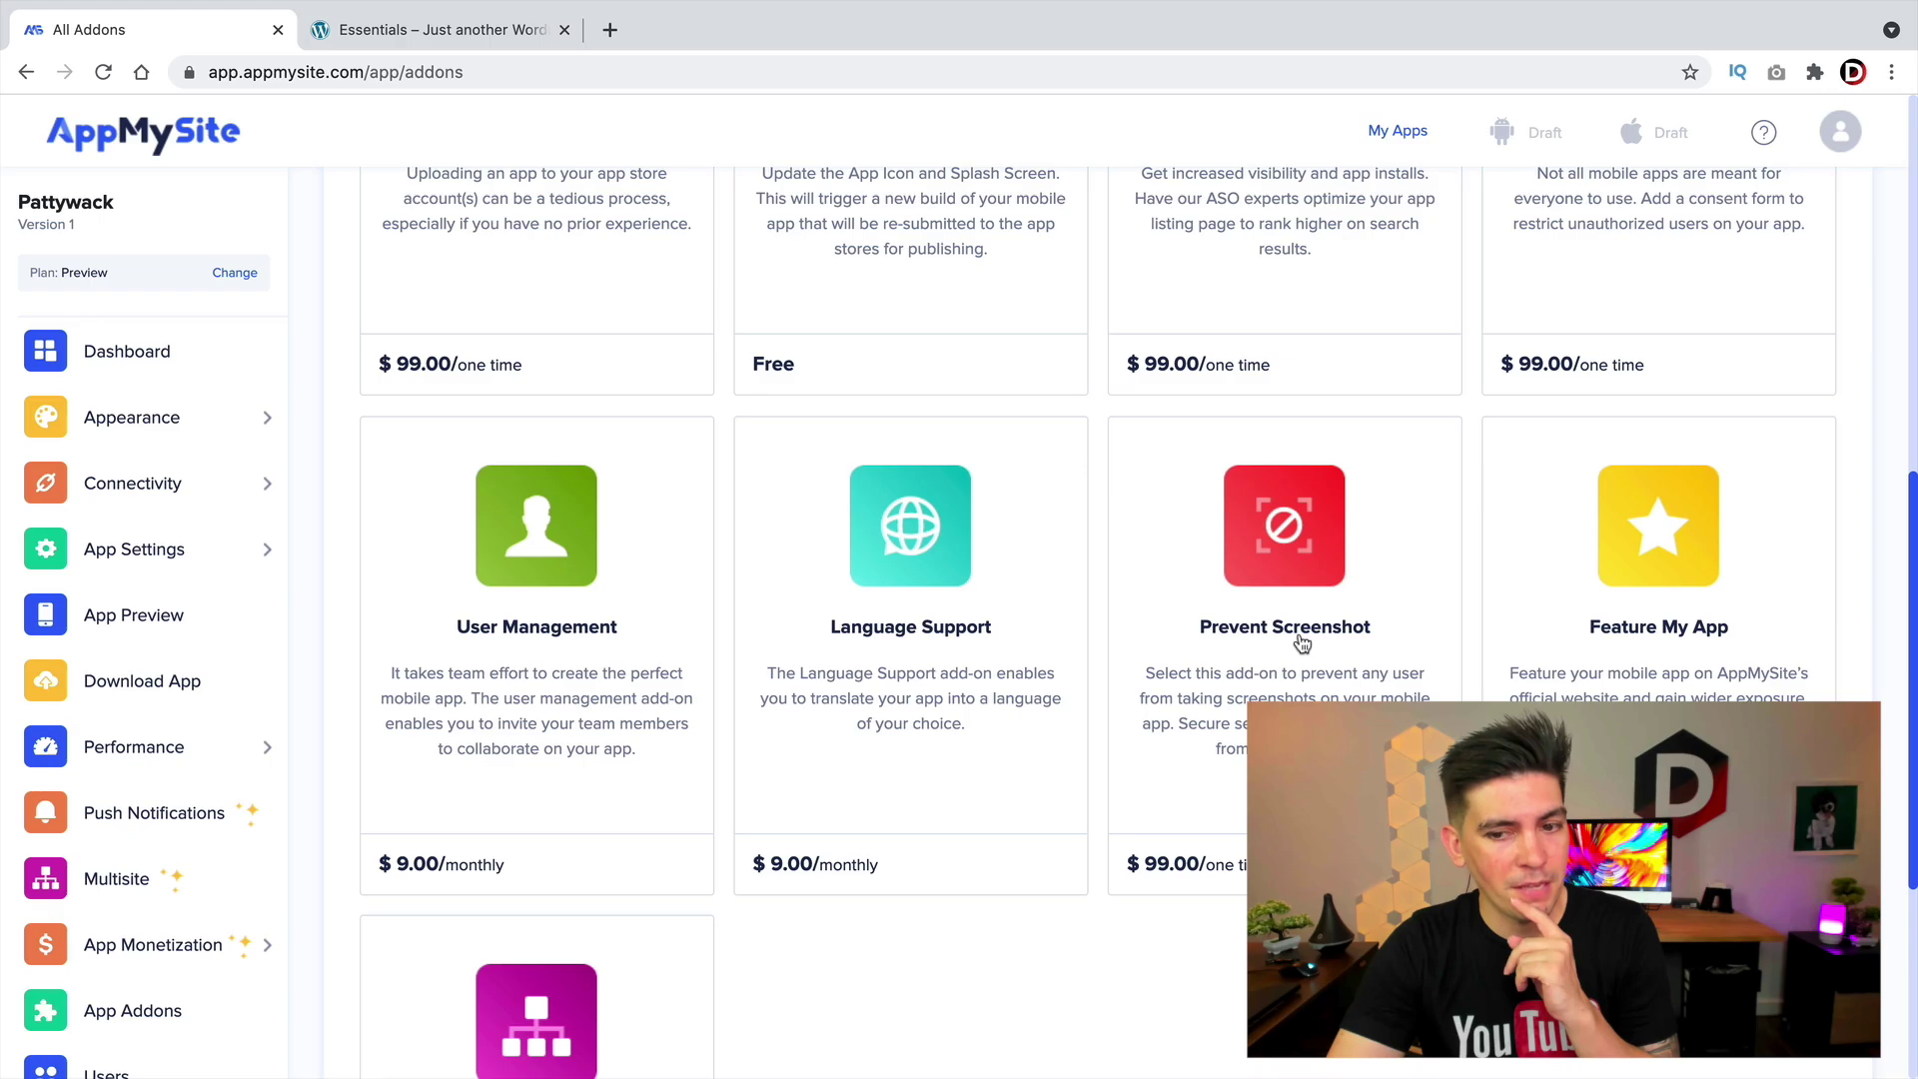
scroll(1302, 643, down, 3)
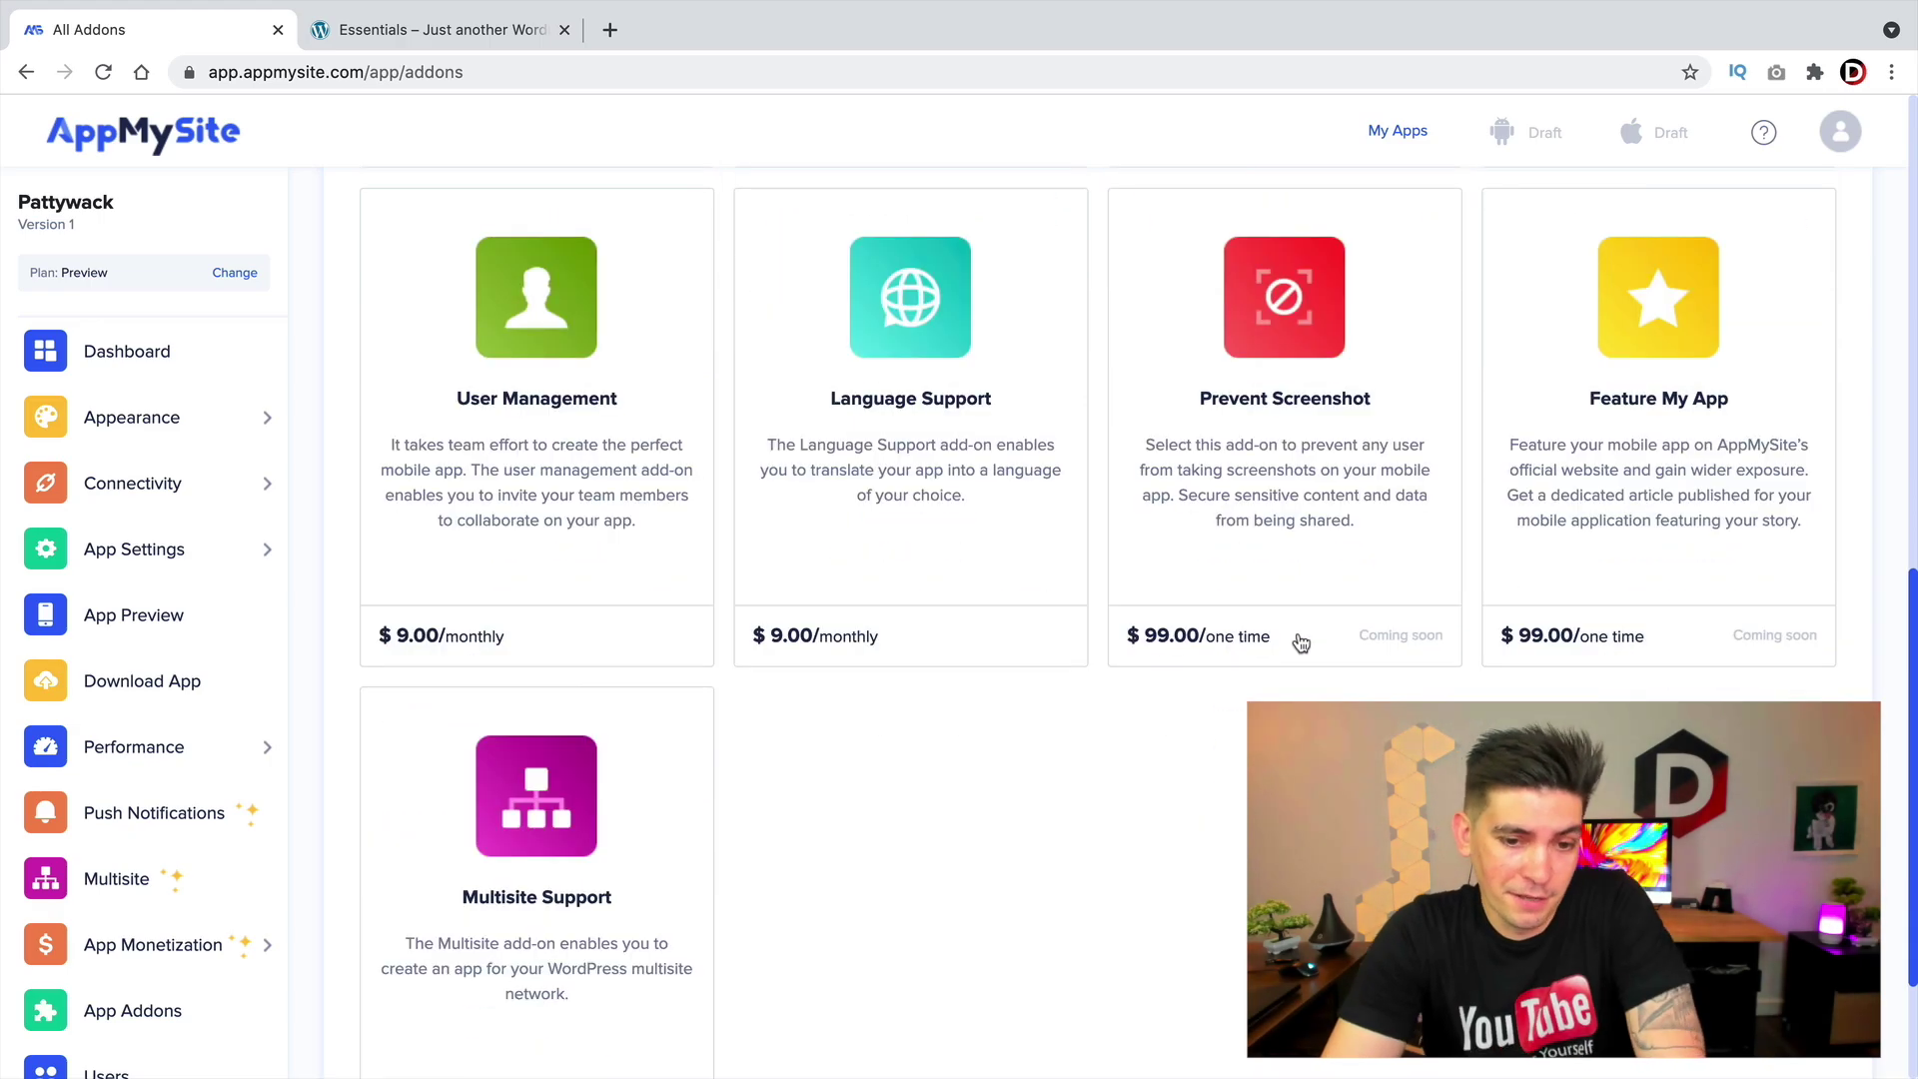
scroll(1294, 567, down, 2)
scroll(1287, 578, up, 4)
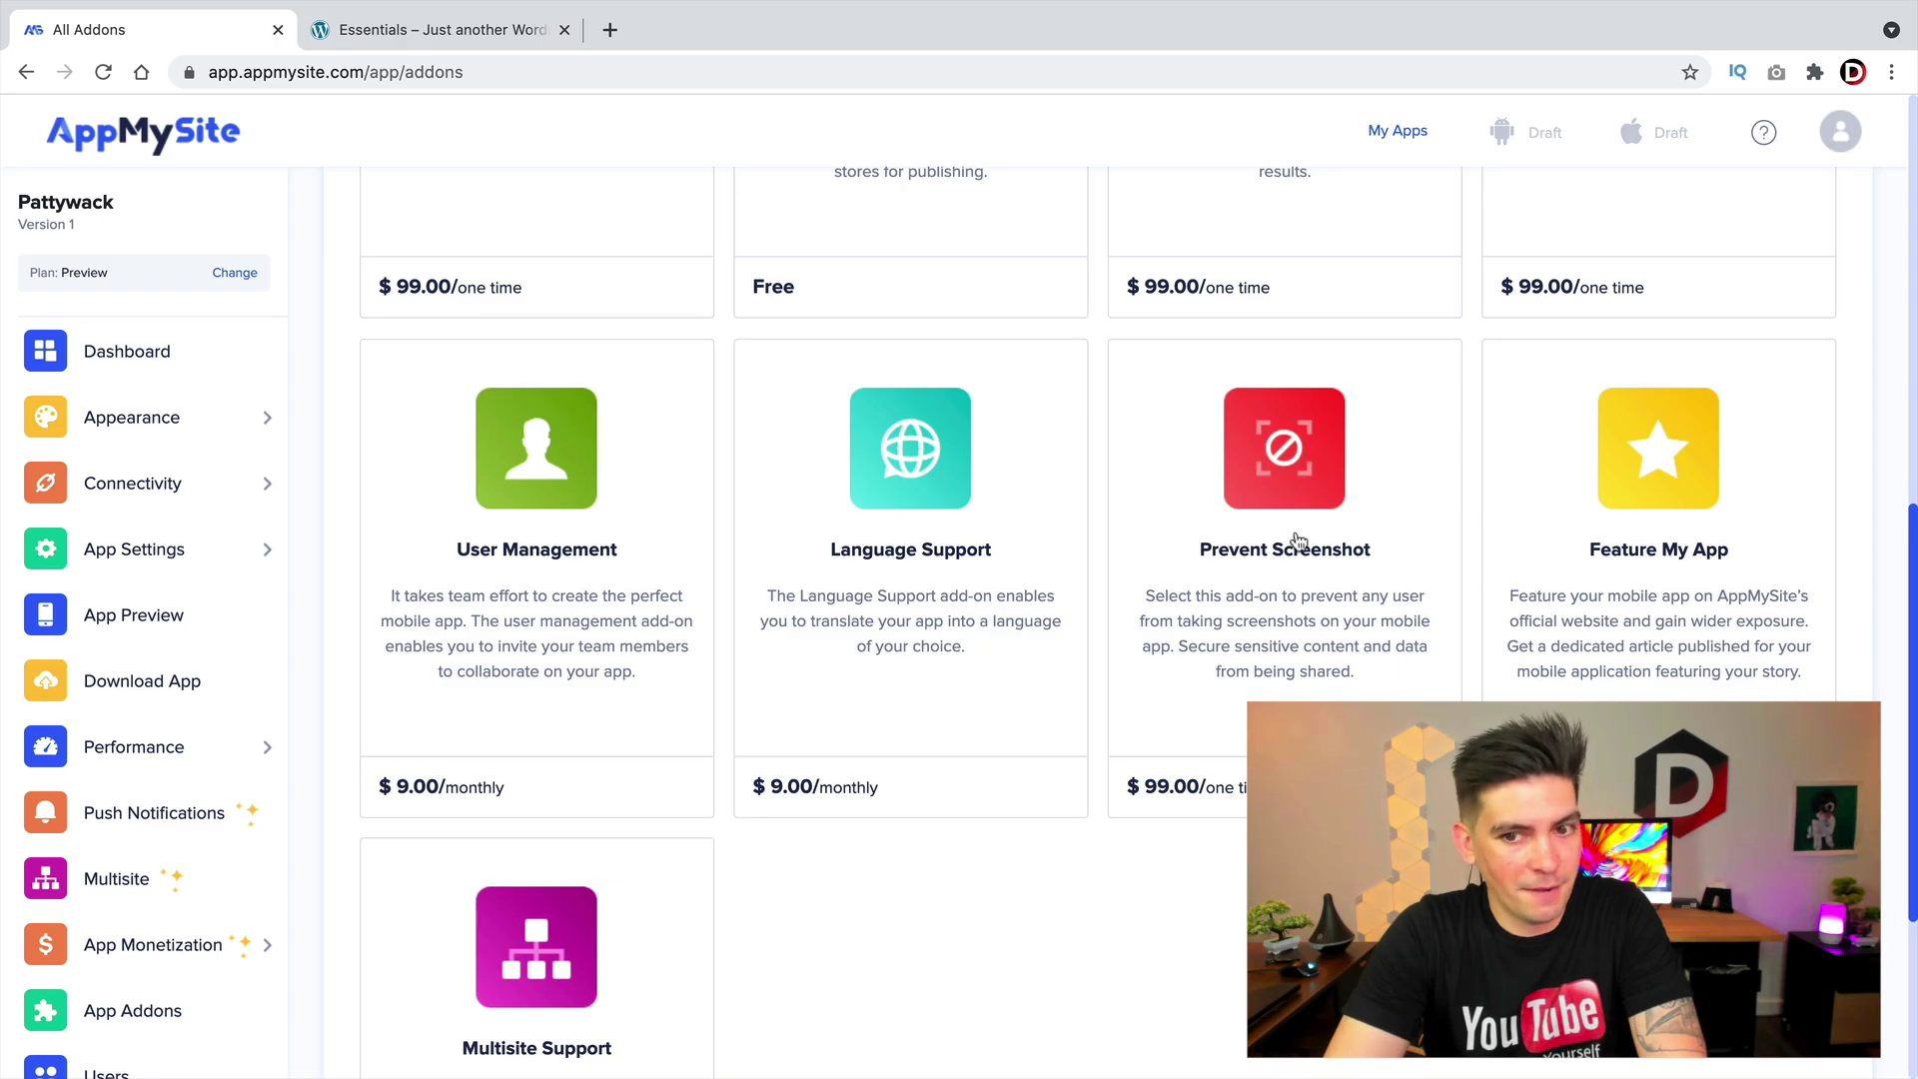
- Return from the add-on list to the Pattywack dashboard and select the page's web address
scroll(1264, 667, up, 10)
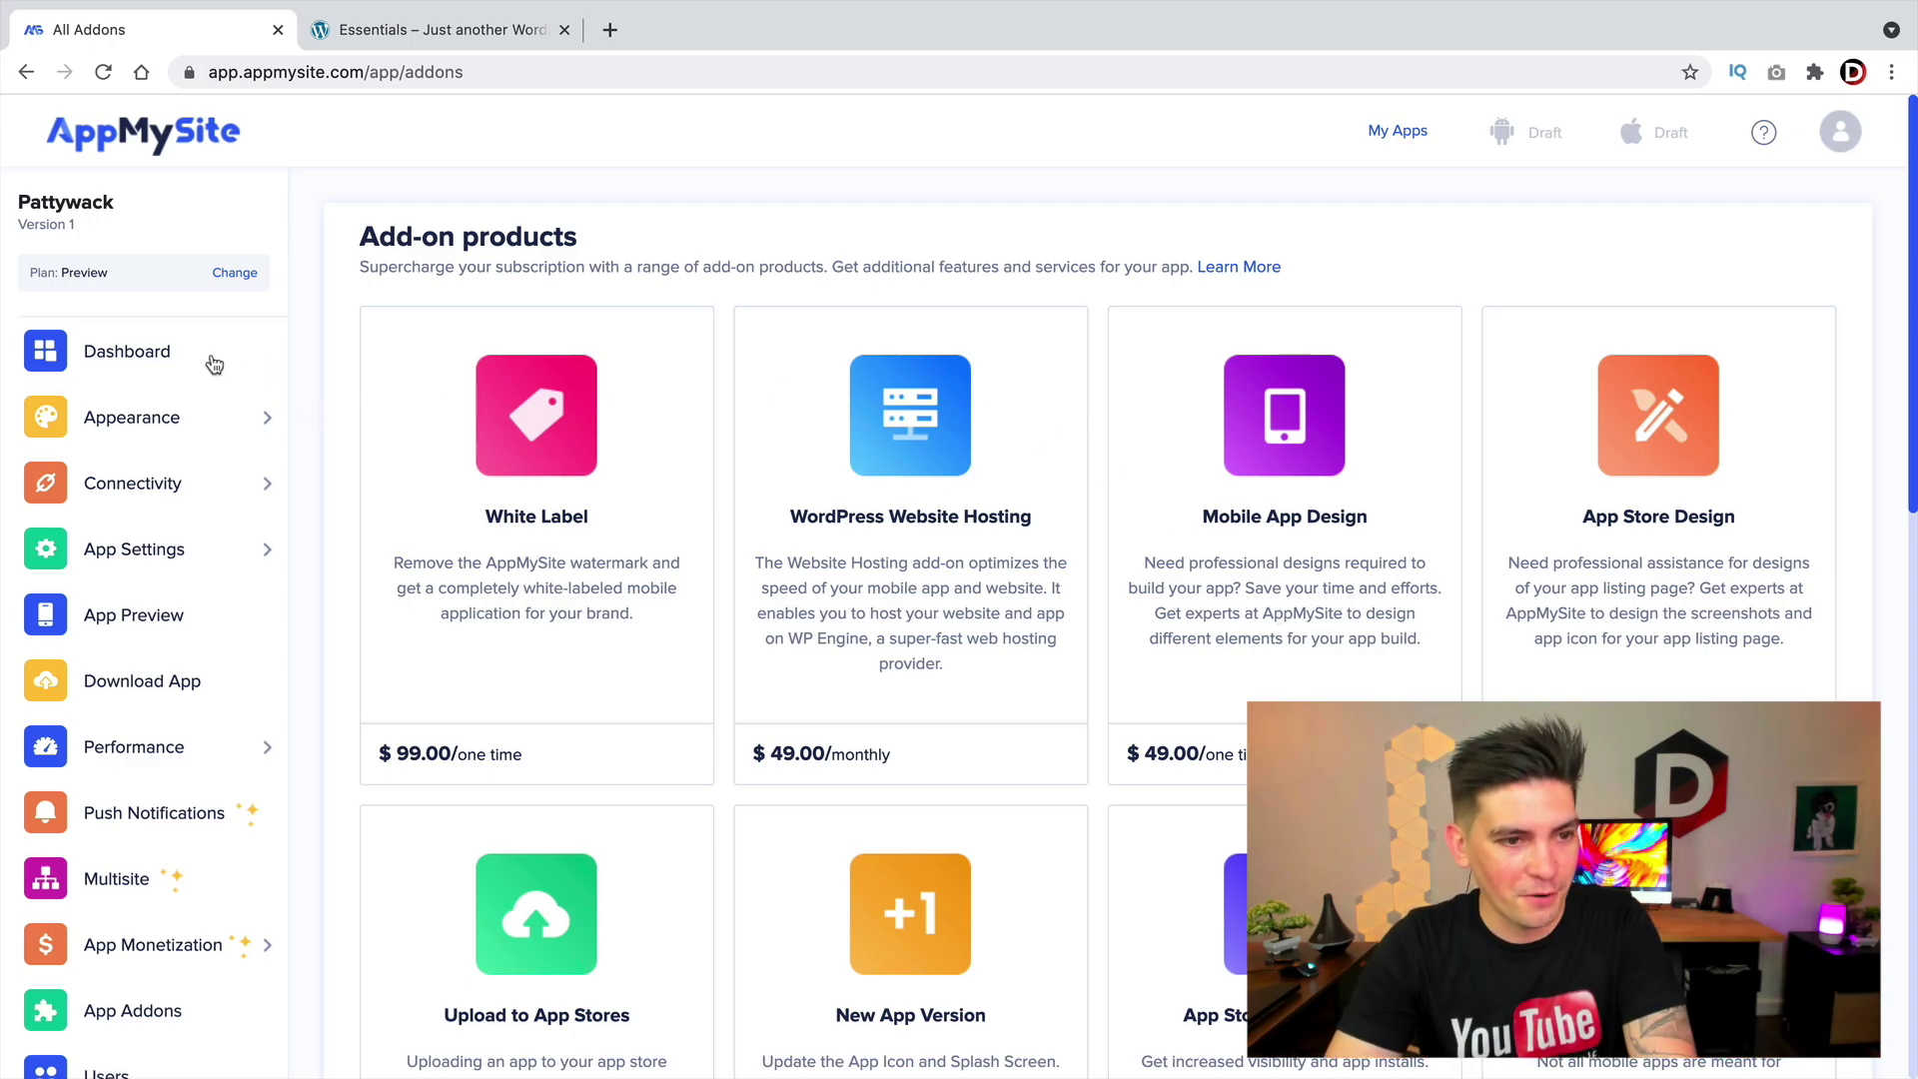
click(176, 358)
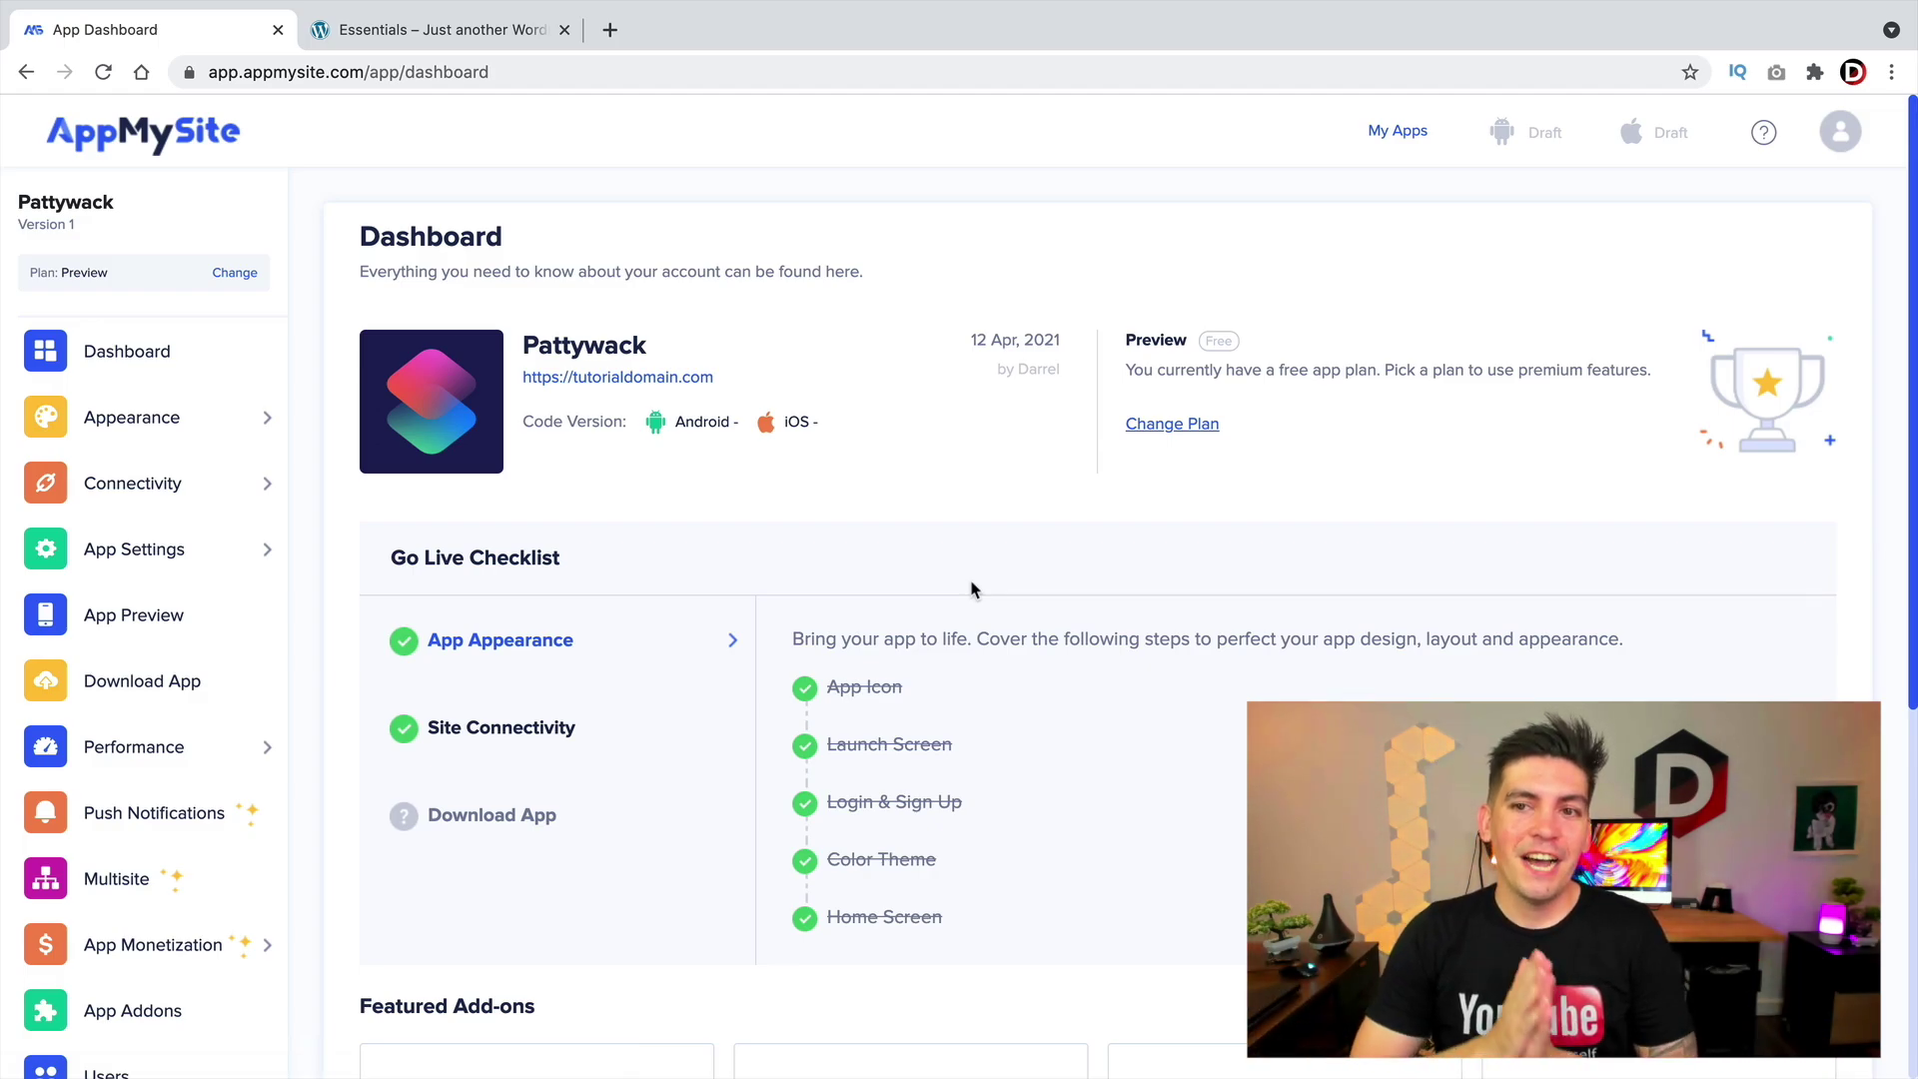
click(329, 75)
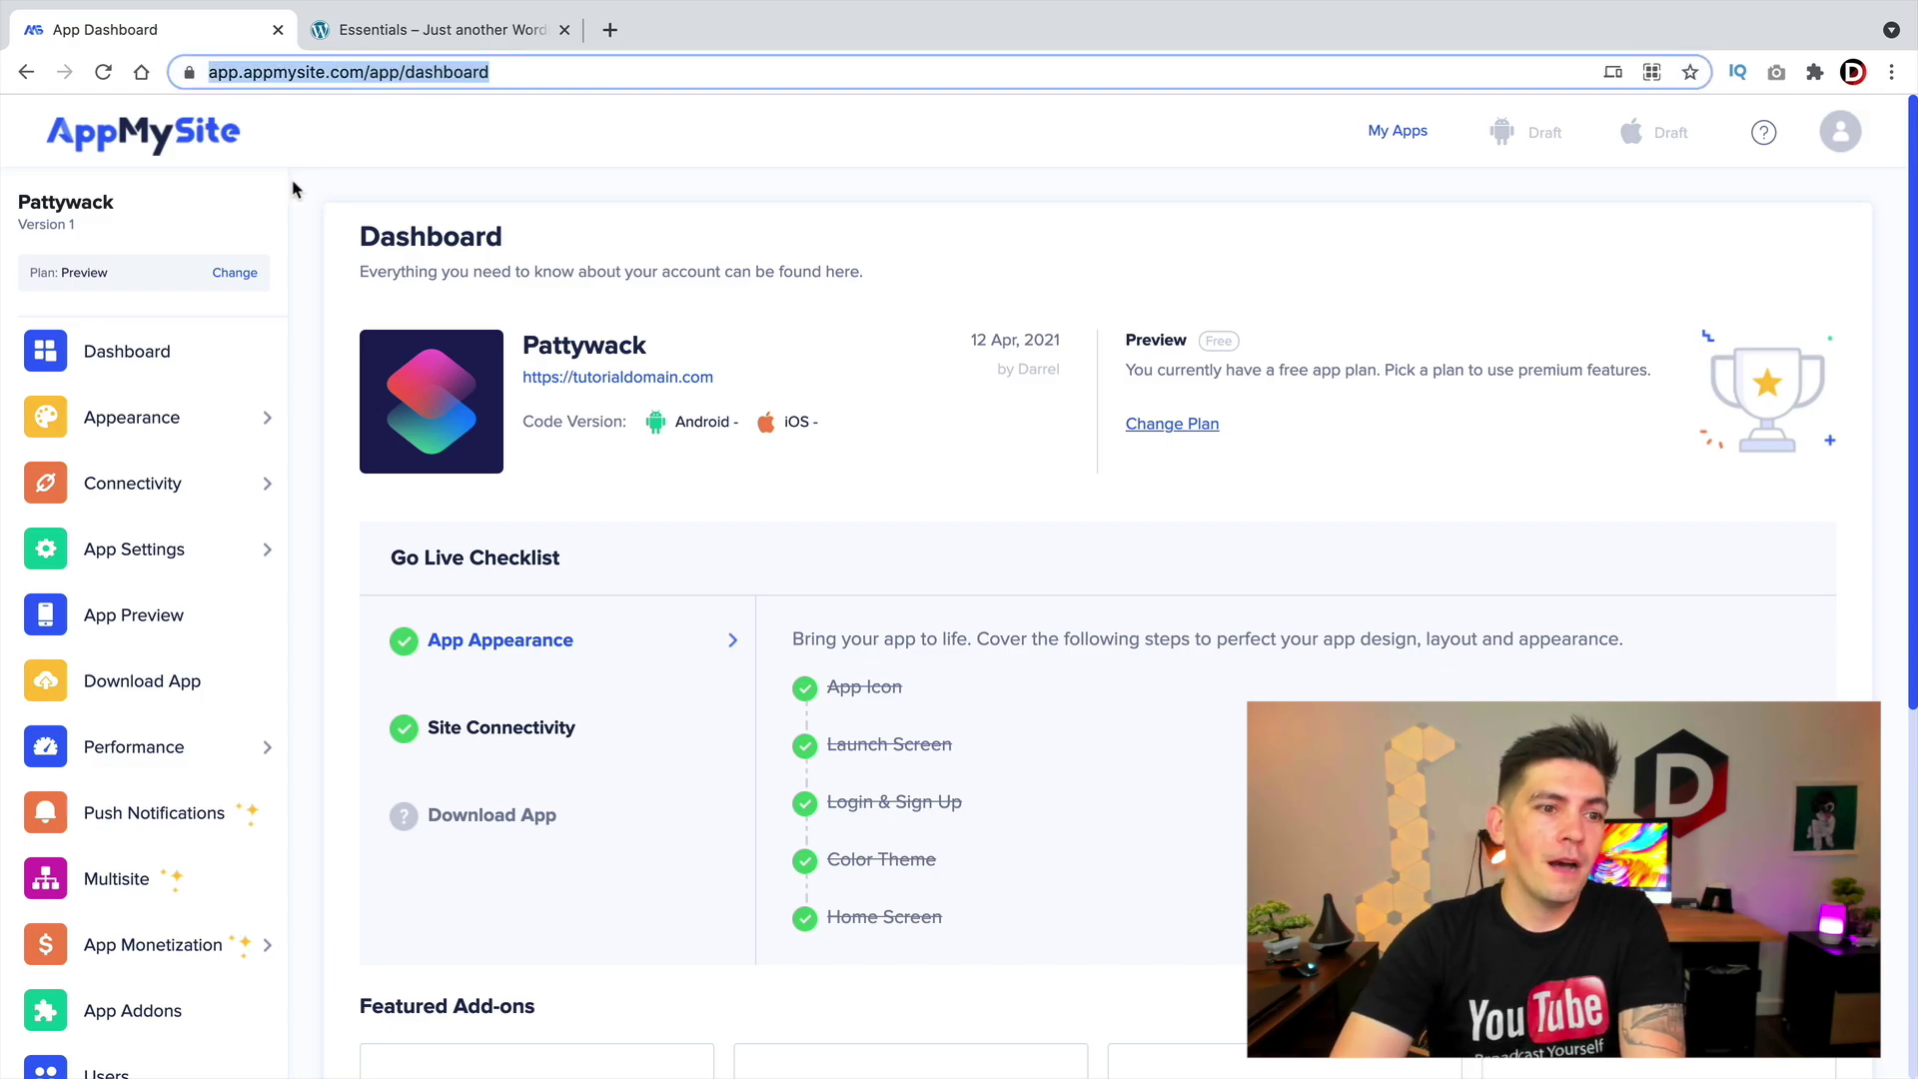